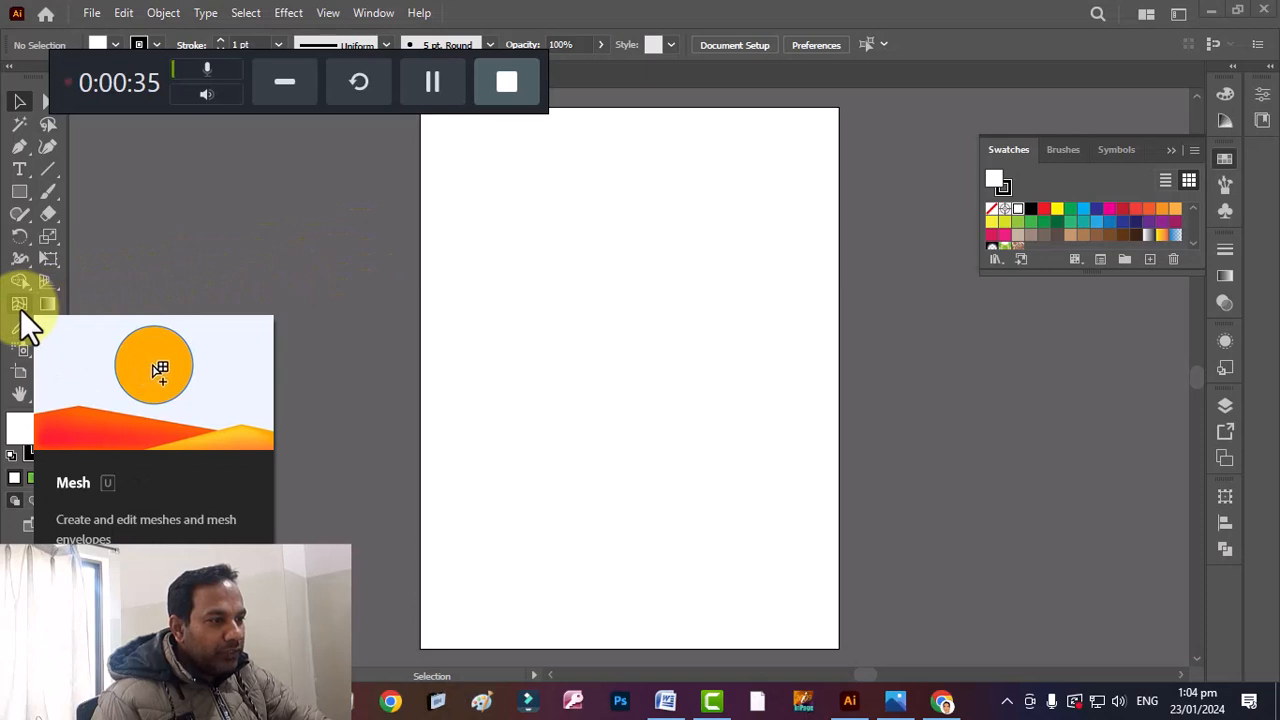
- Draw a rectangle in the middle of the artboard and widen it outward on both its left and right sides
left_click(22, 190)
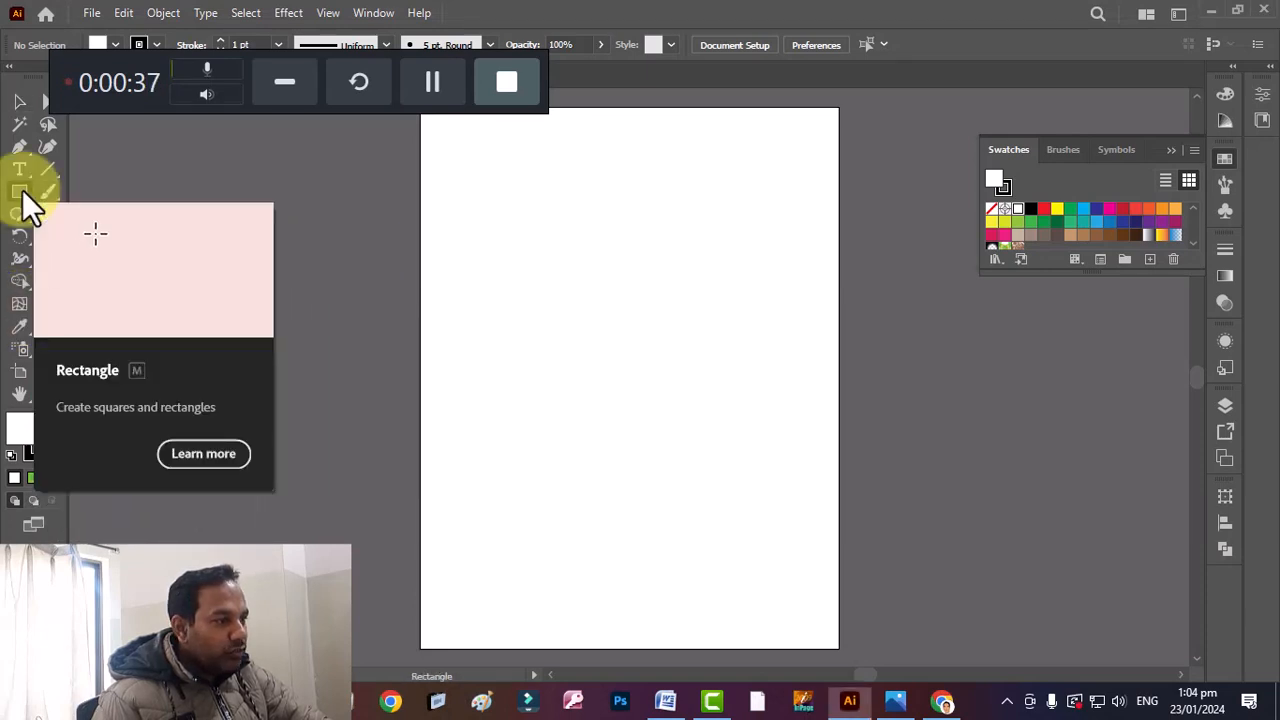
left_click_drag(503, 257, 692, 428)
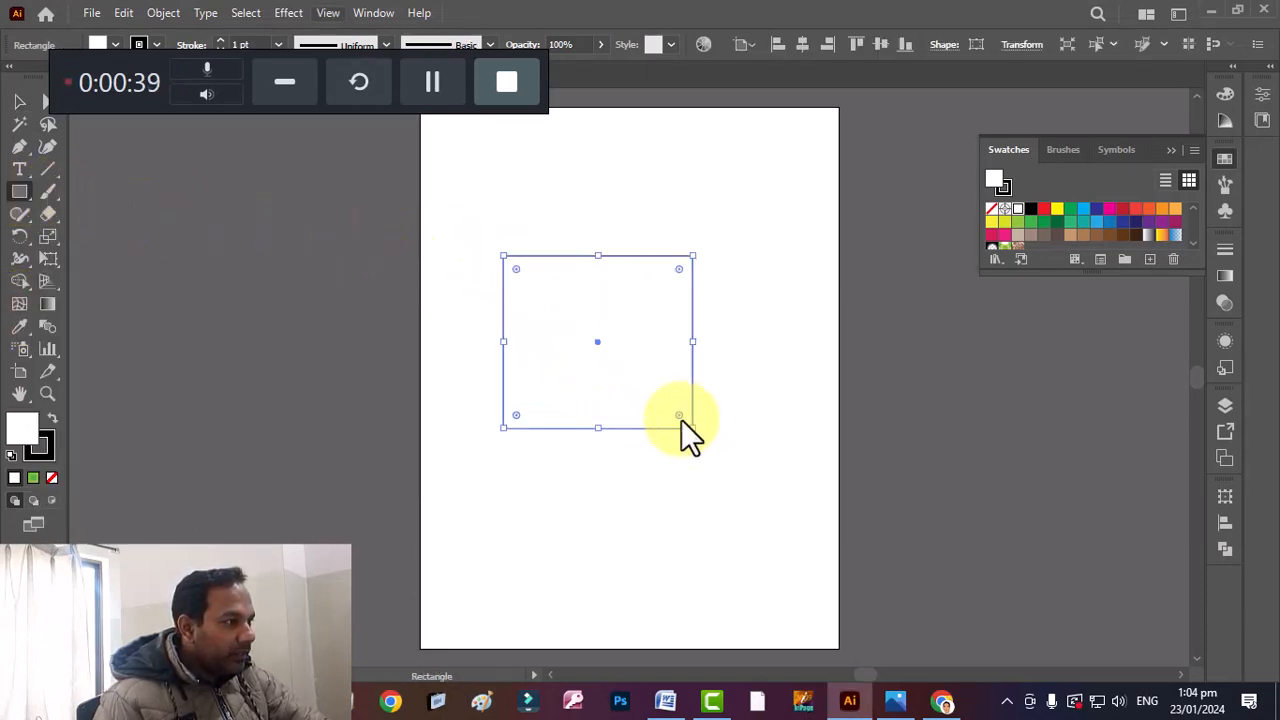
left_click(266, 86)
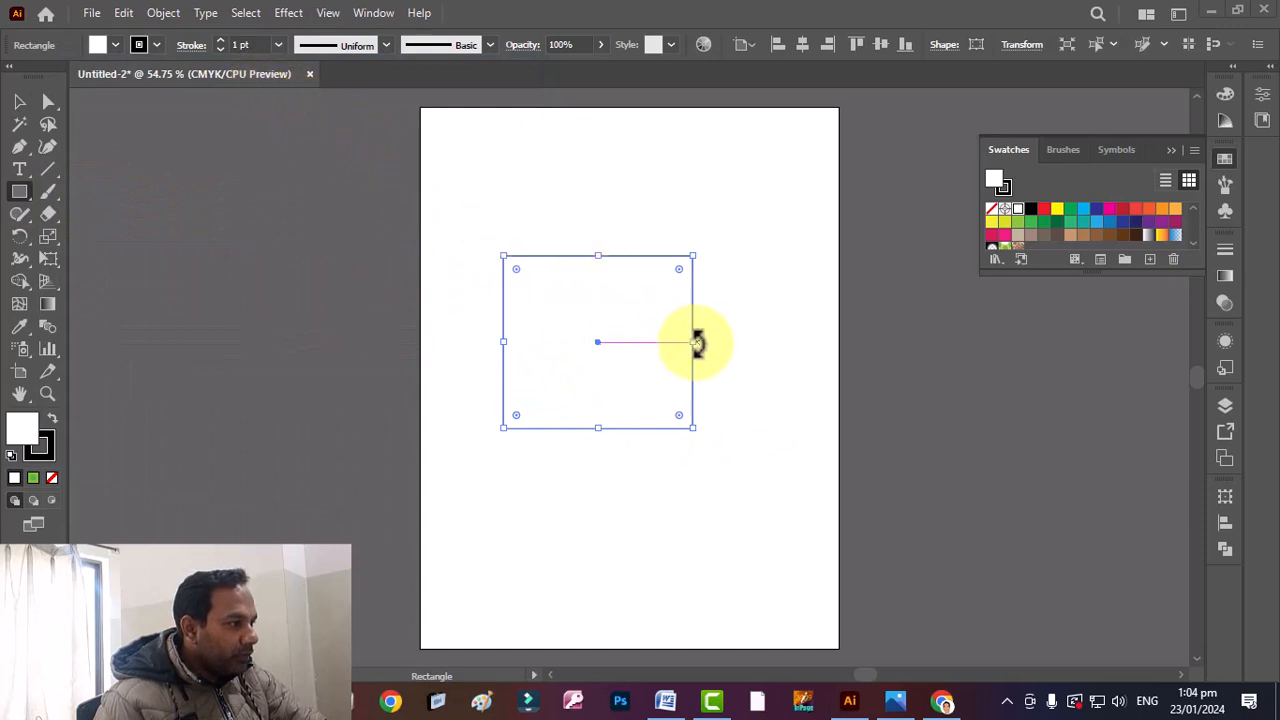
left_click_drag(692, 341, 792, 342)
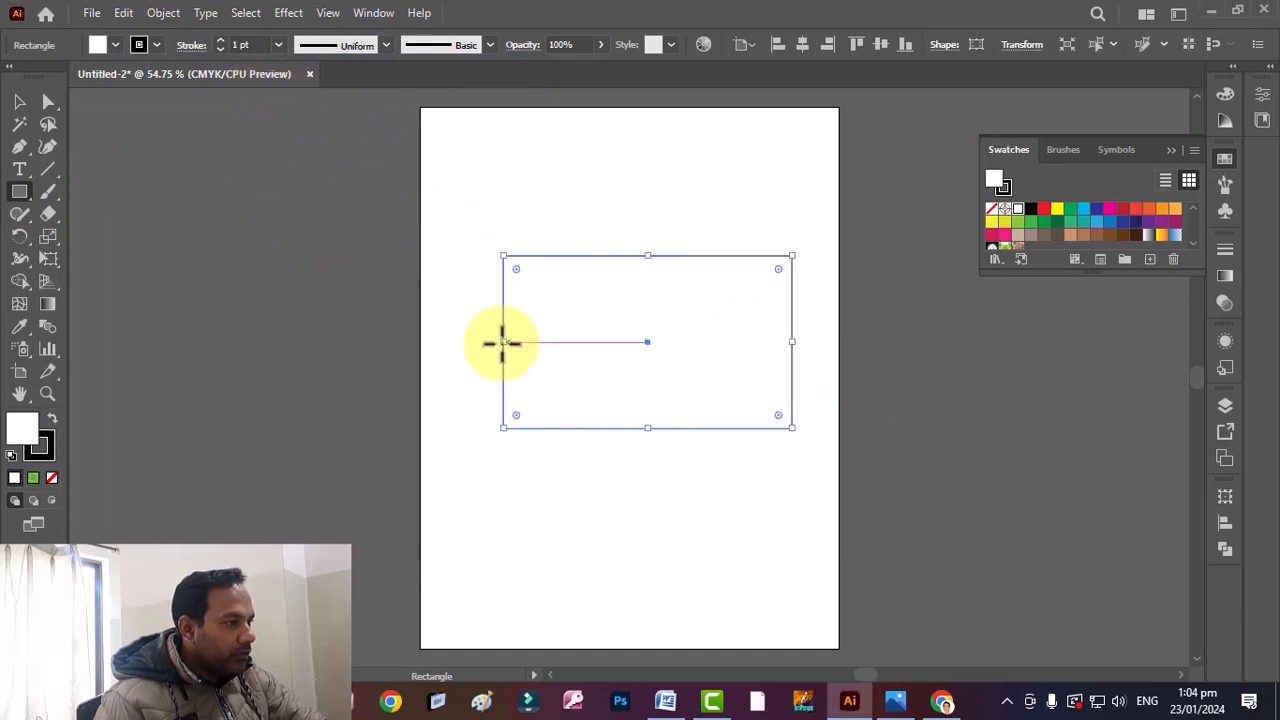
left_click_drag(503, 342, 467, 342)
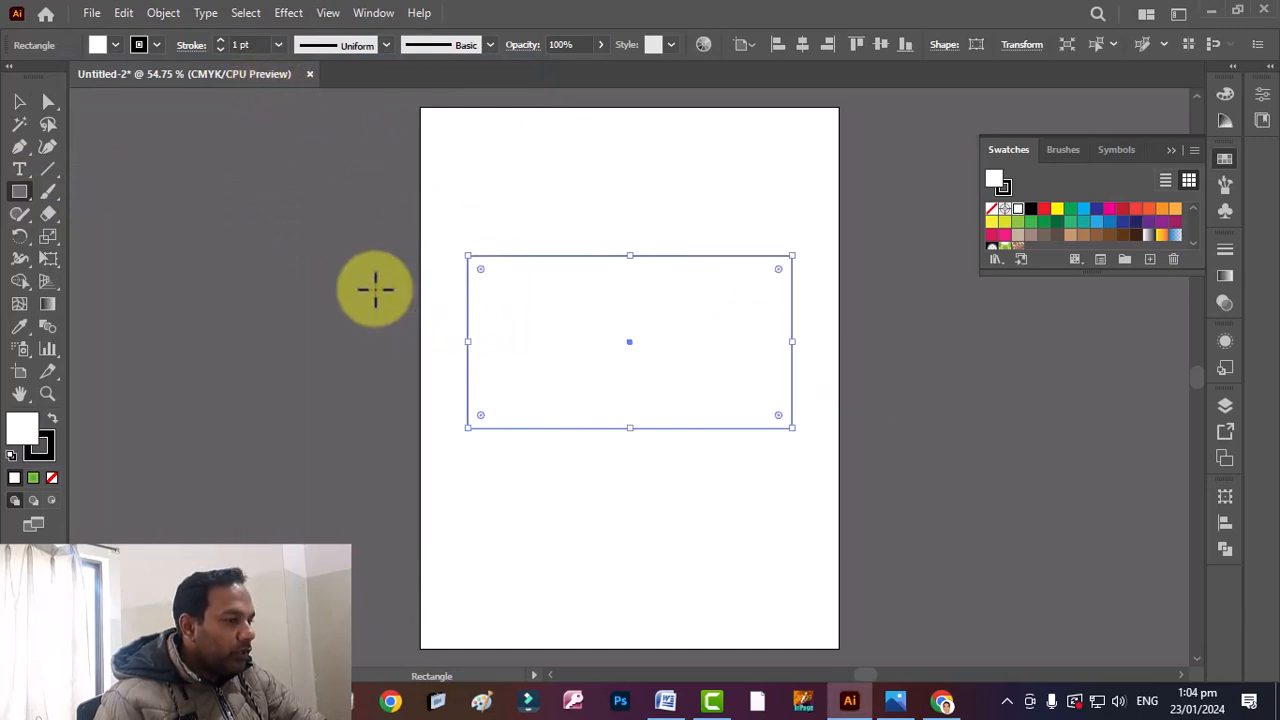
- Duplicate the rectangle just below the original and fill the copy with yellow
left_click(19, 102)
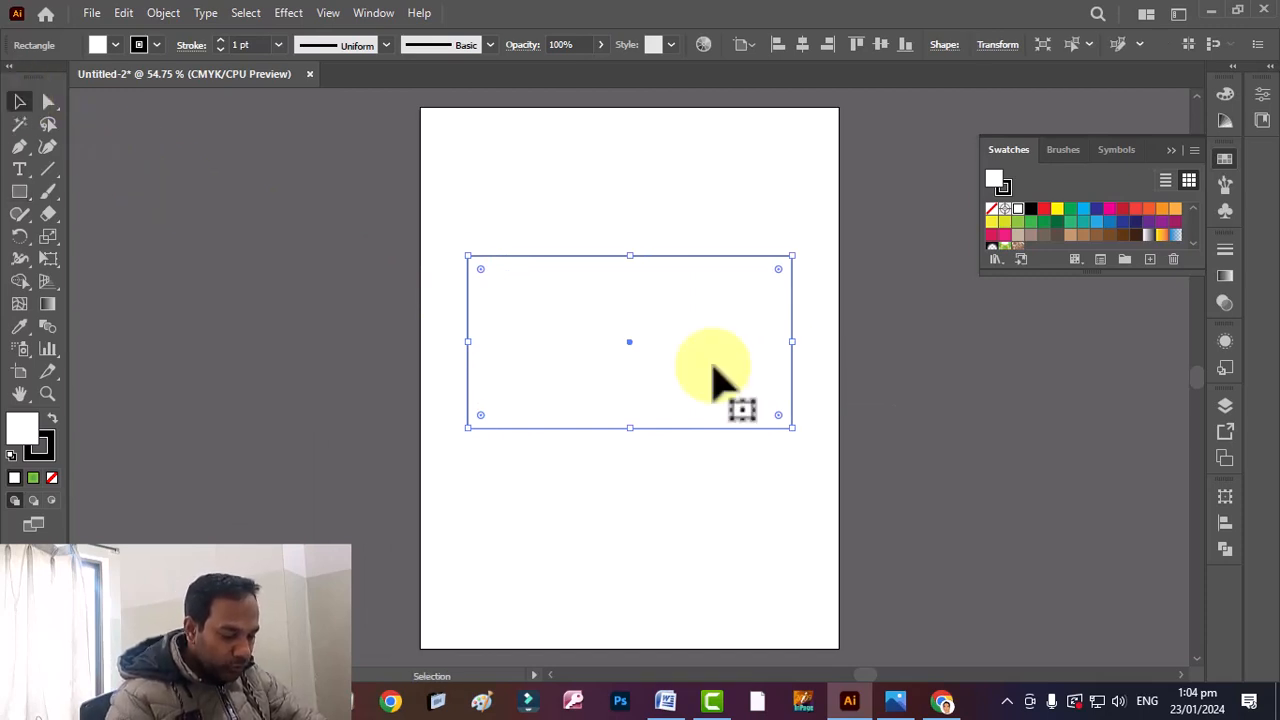
left_click_drag(643, 362, 640, 550)
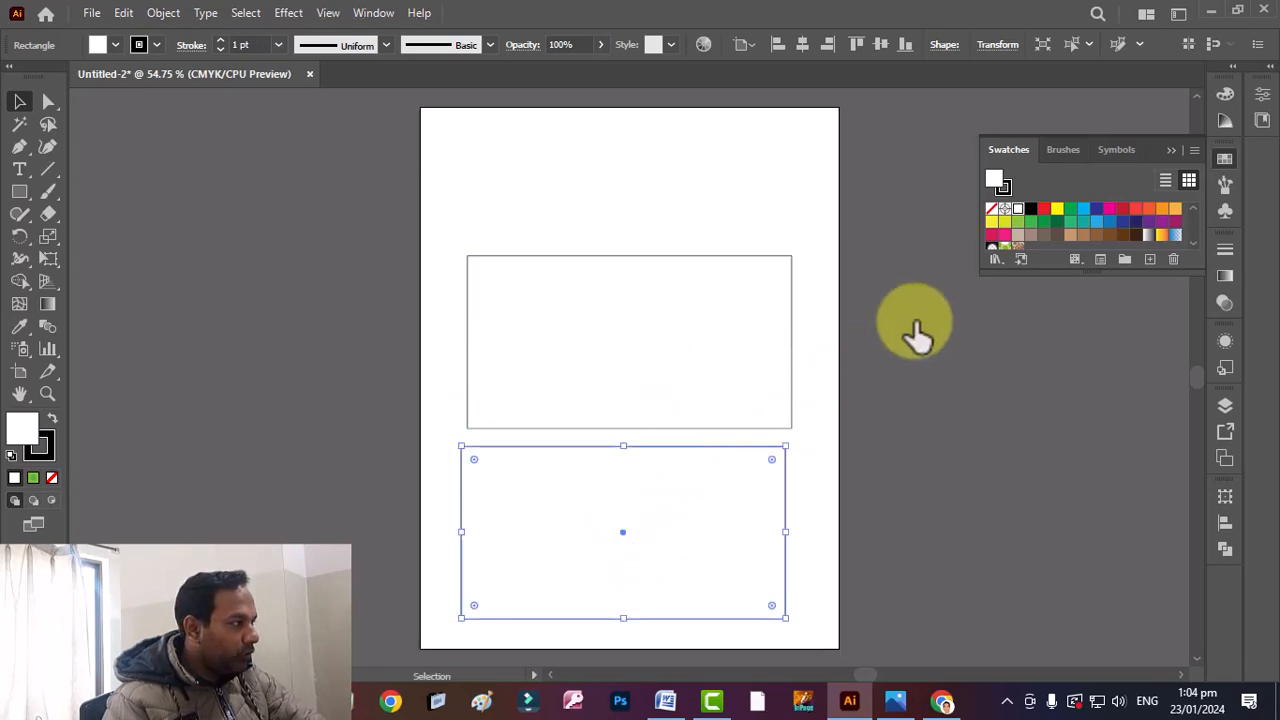
left_click(1058, 209)
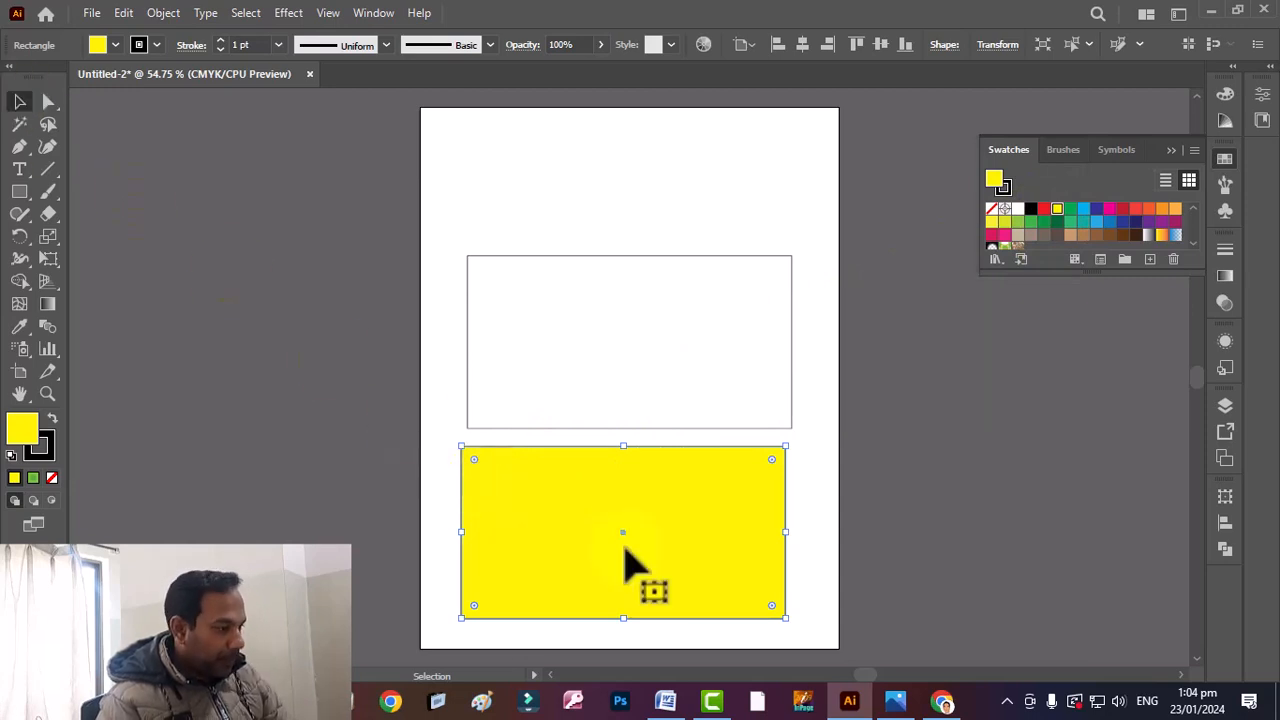
- Delete the yellow copy and give the original rectangle a linear gradient fill
key("Delete")
left_click(518, 268)
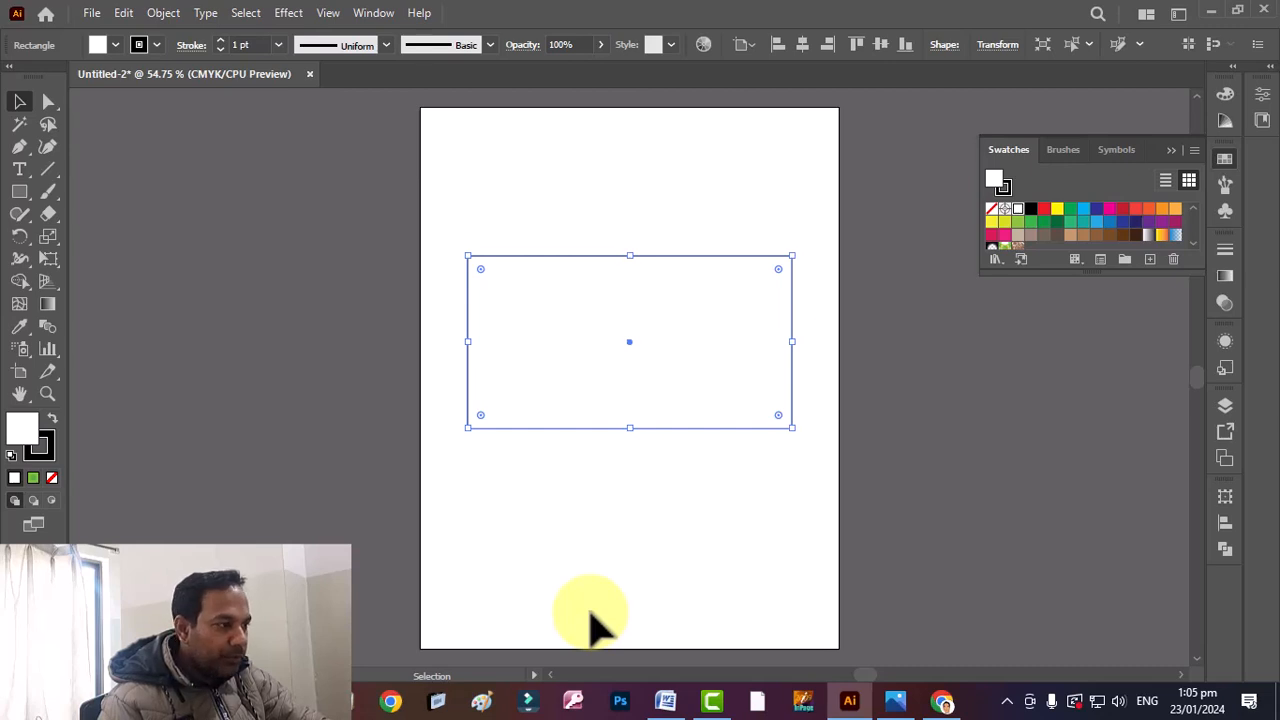
left_click(48, 305)
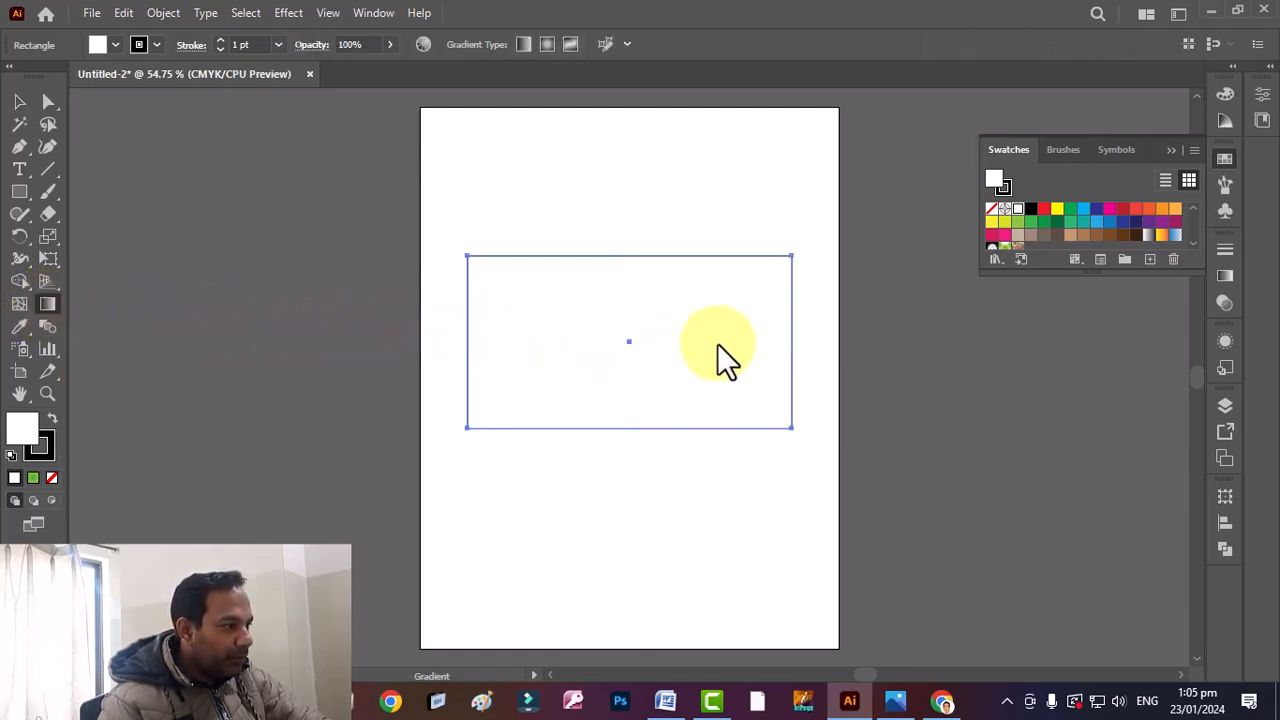
left_click(1226, 276)
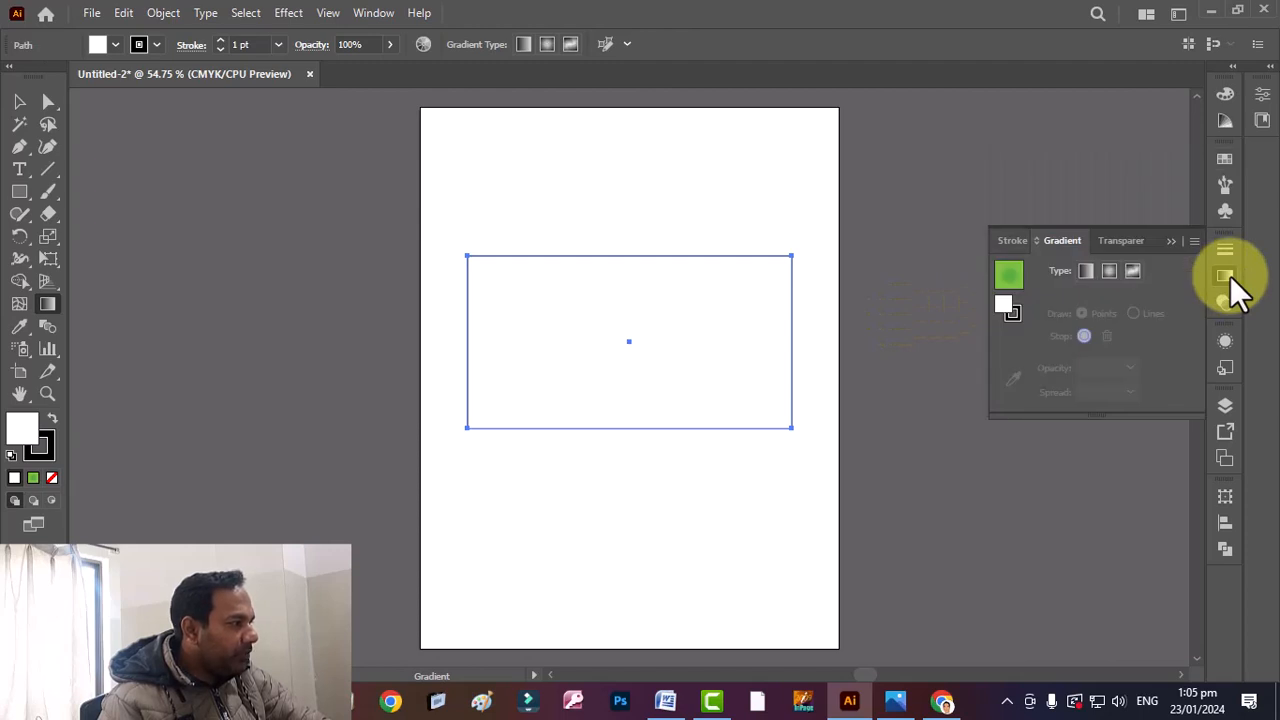
left_click(1086, 271)
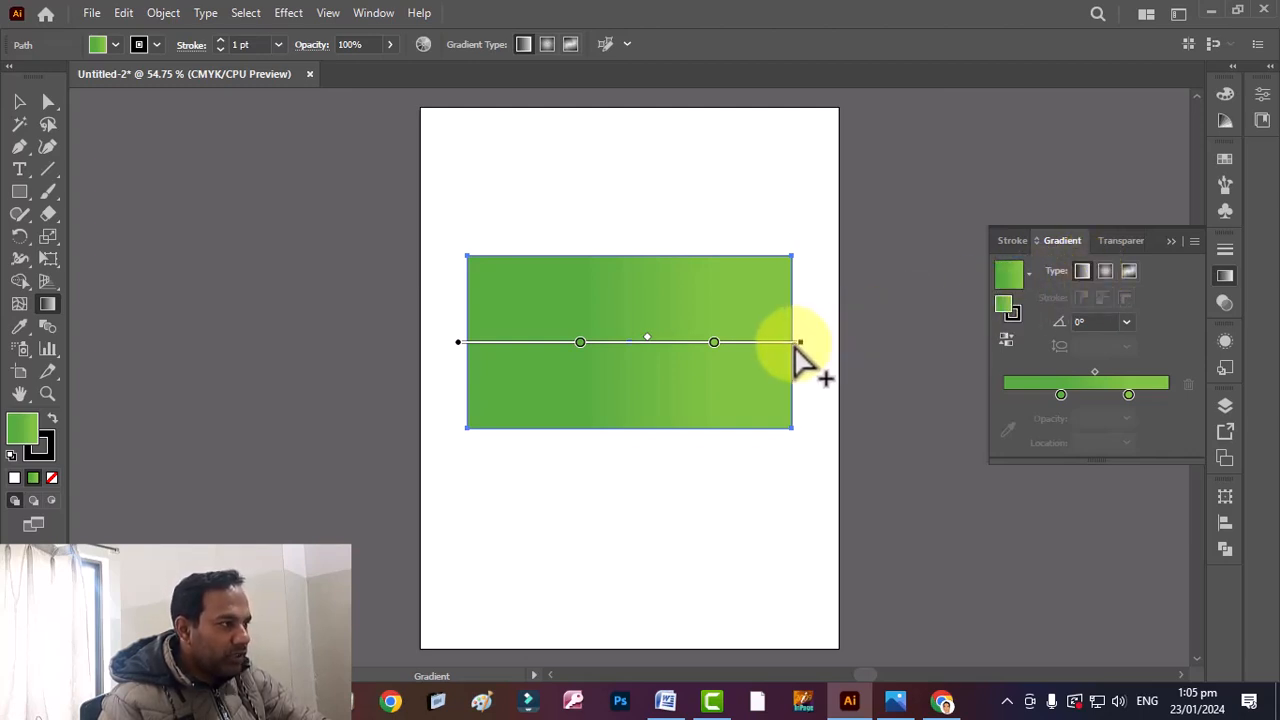
- Set the cyan value of the linear gradient's first color stop to 21%
double_click(1060, 395)
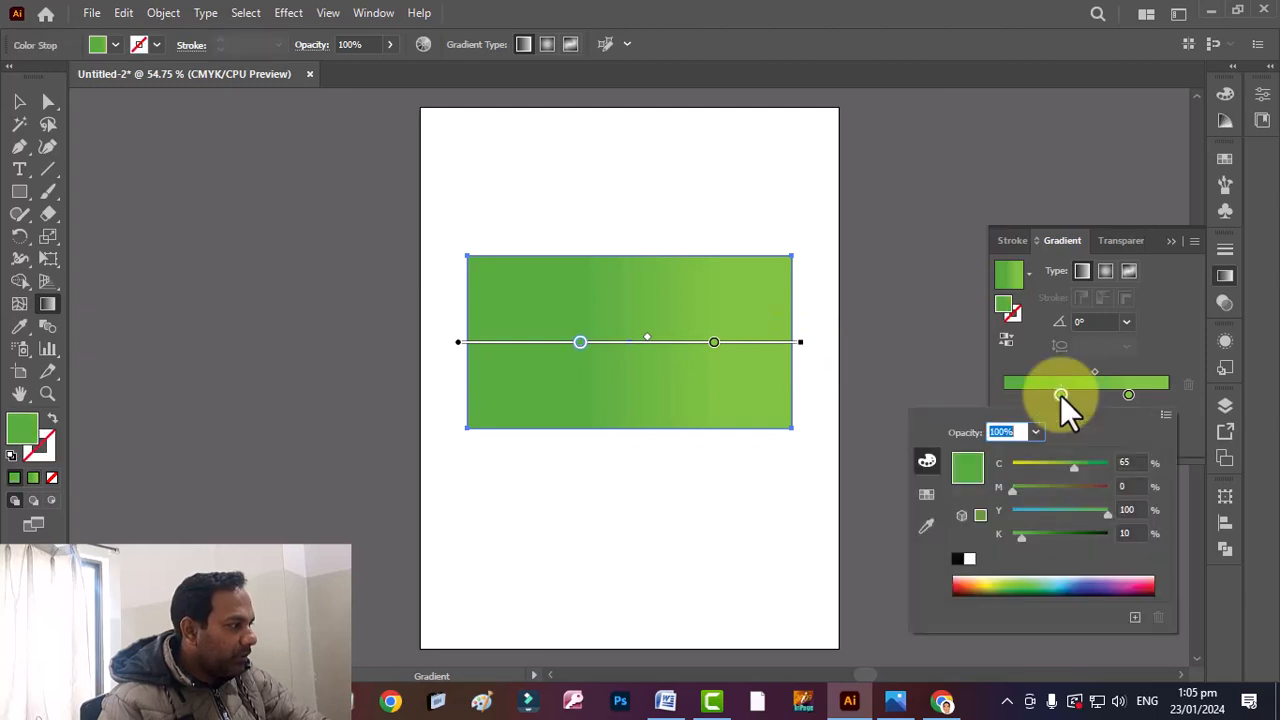
left_click(1032, 465)
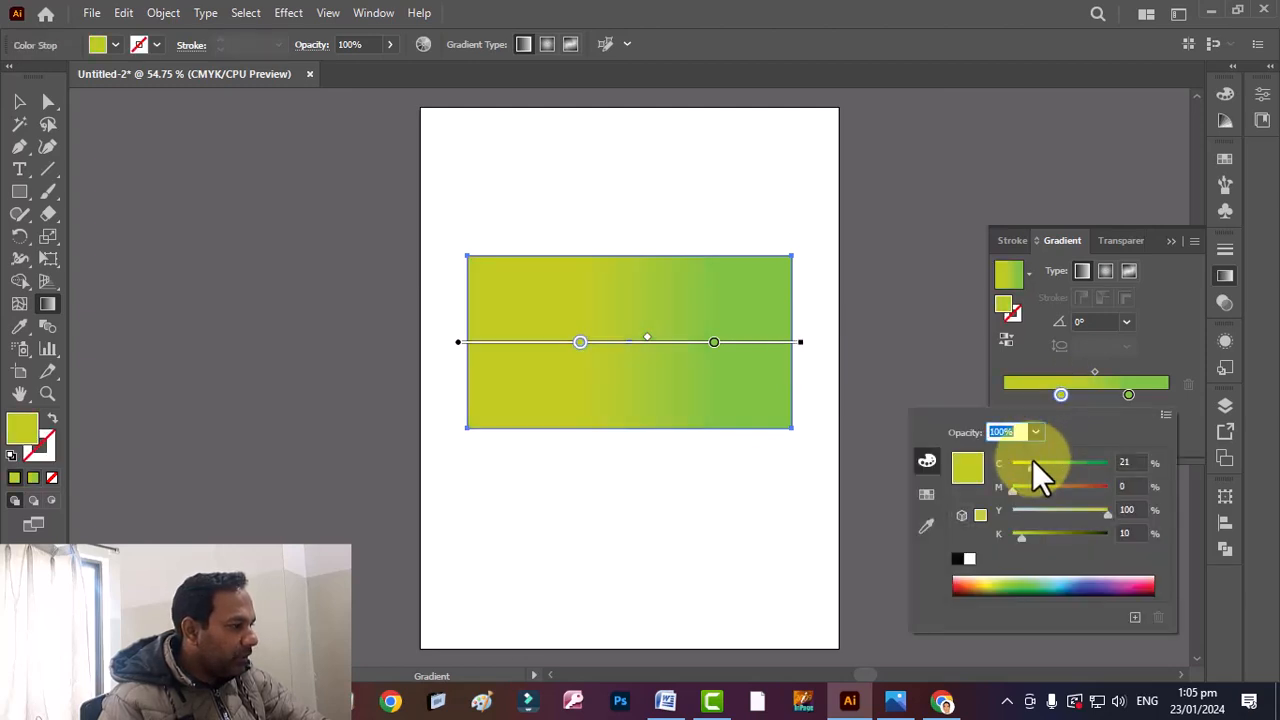
left_click(20, 100)
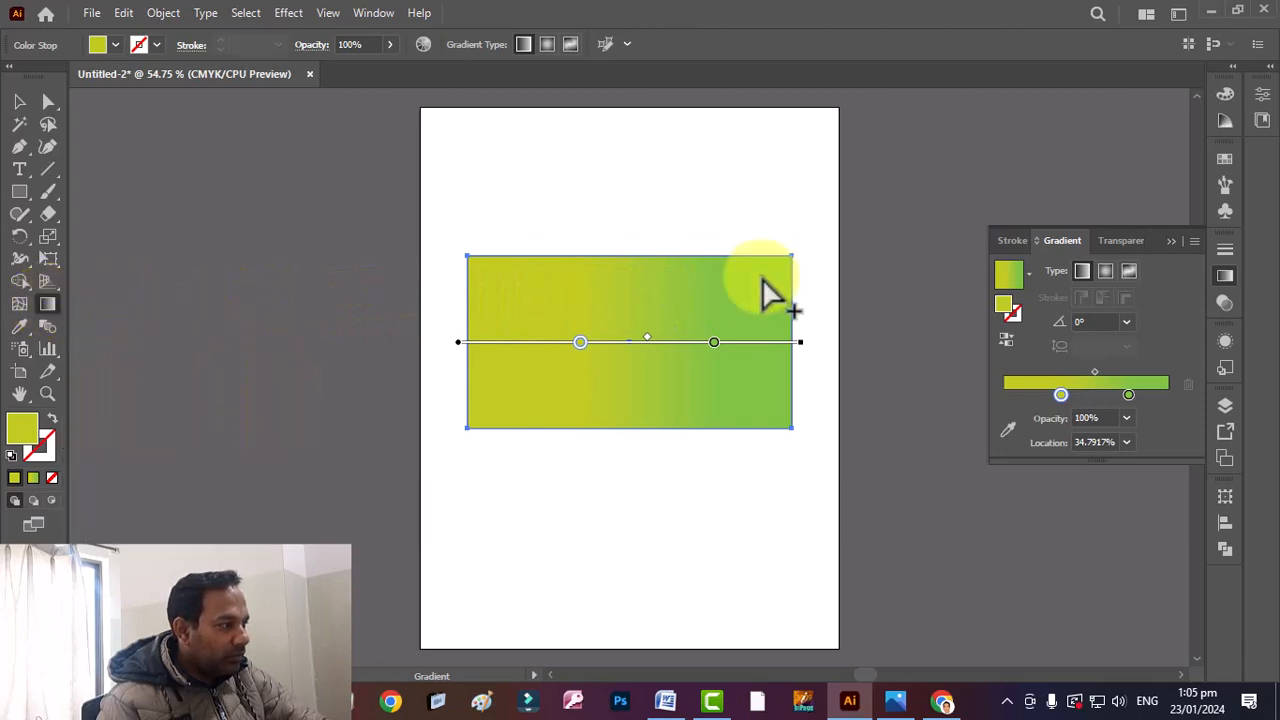
- Change the rectangle's gradient to radial and redirect it diagonally from the upper-right area to the lower-left area
left_click(1107, 268)
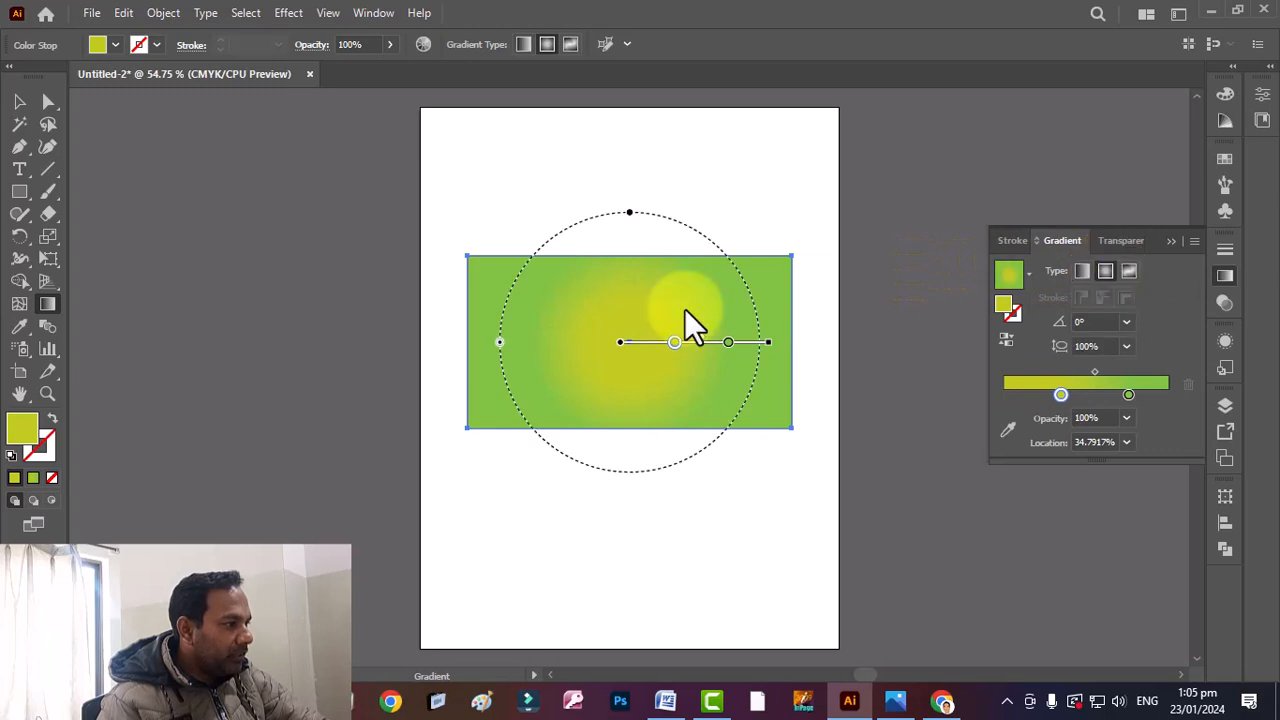
left_click_drag(775, 343, 770, 285)
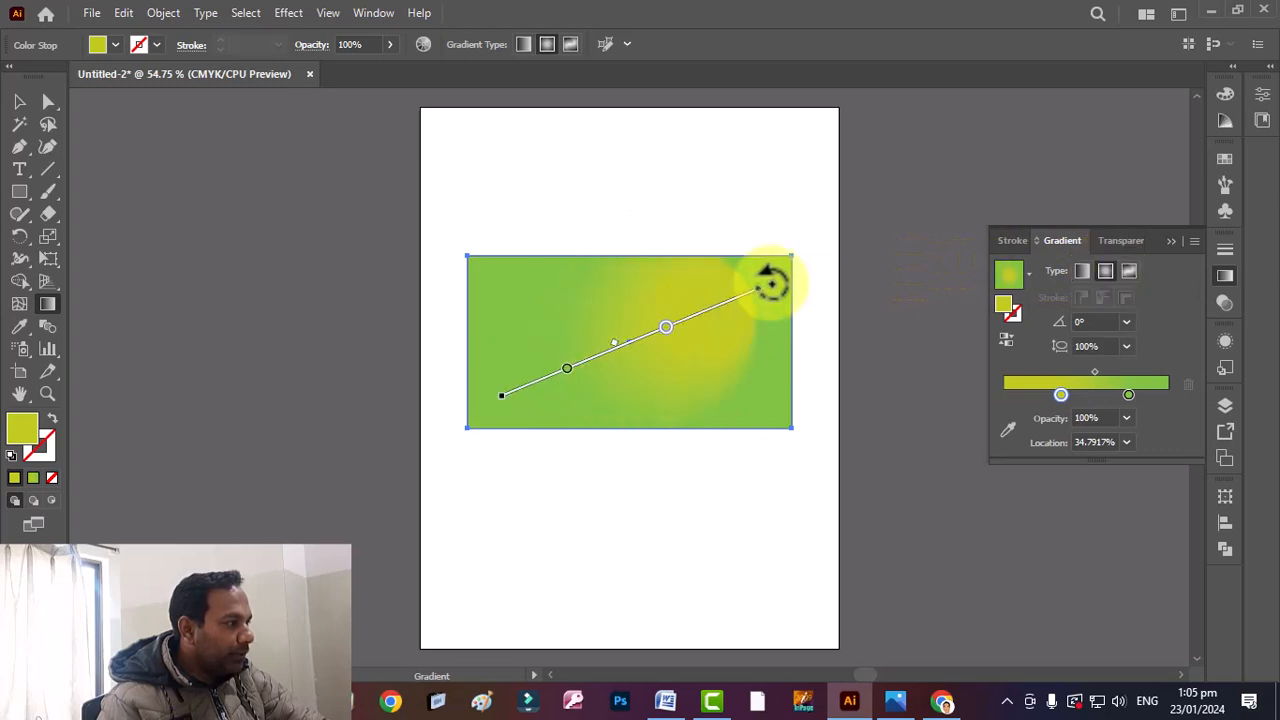
- Switch the rectangle's fill to a freeform gradient and add three white color points inside it
left_click(1131, 271)
left_click(649, 320)
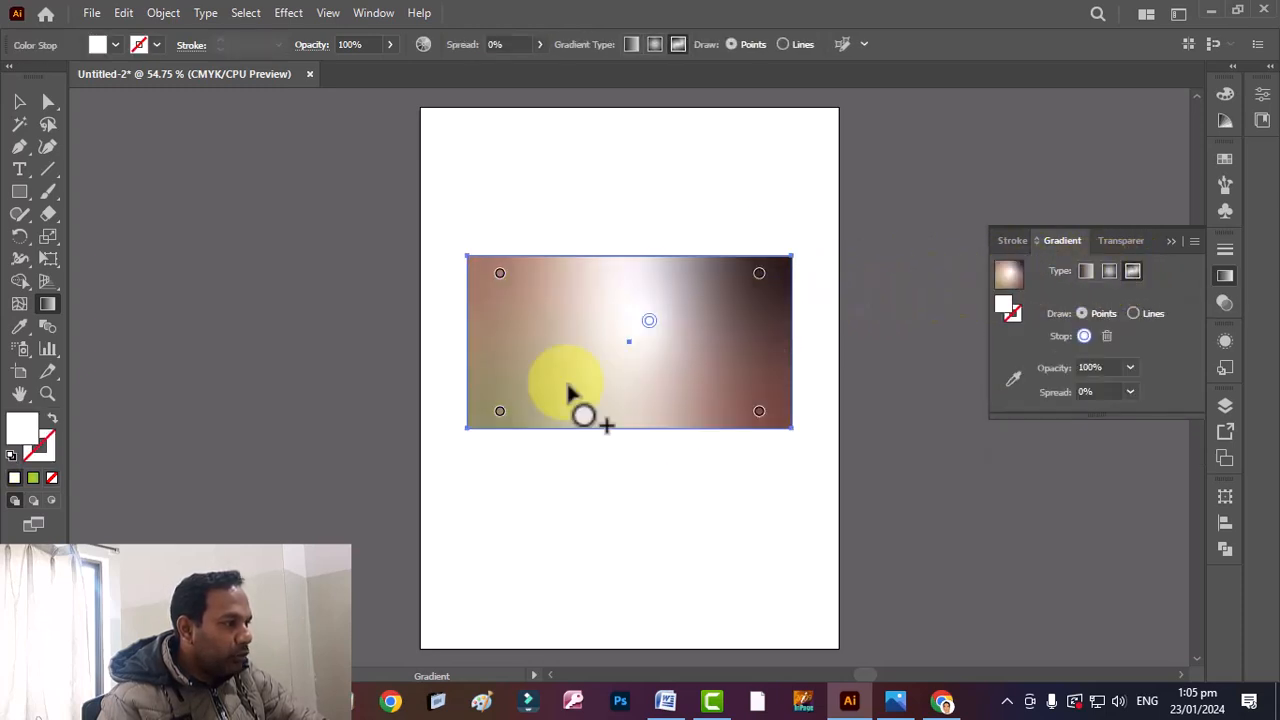
left_click(566, 382)
left_click(764, 367)
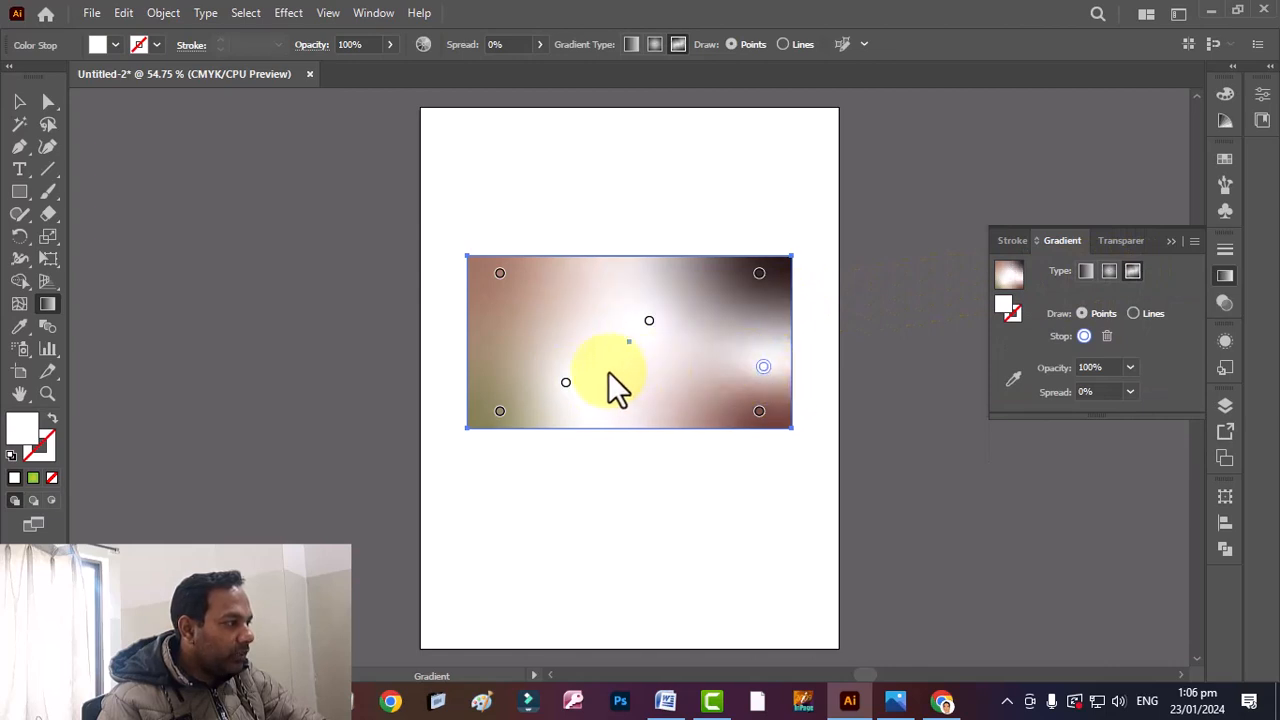
- Delete the rectangle with the freeform gradient from the artboard
left_click(19, 102)
left_click_drag(681, 366, 676, 309)
key("Delete")
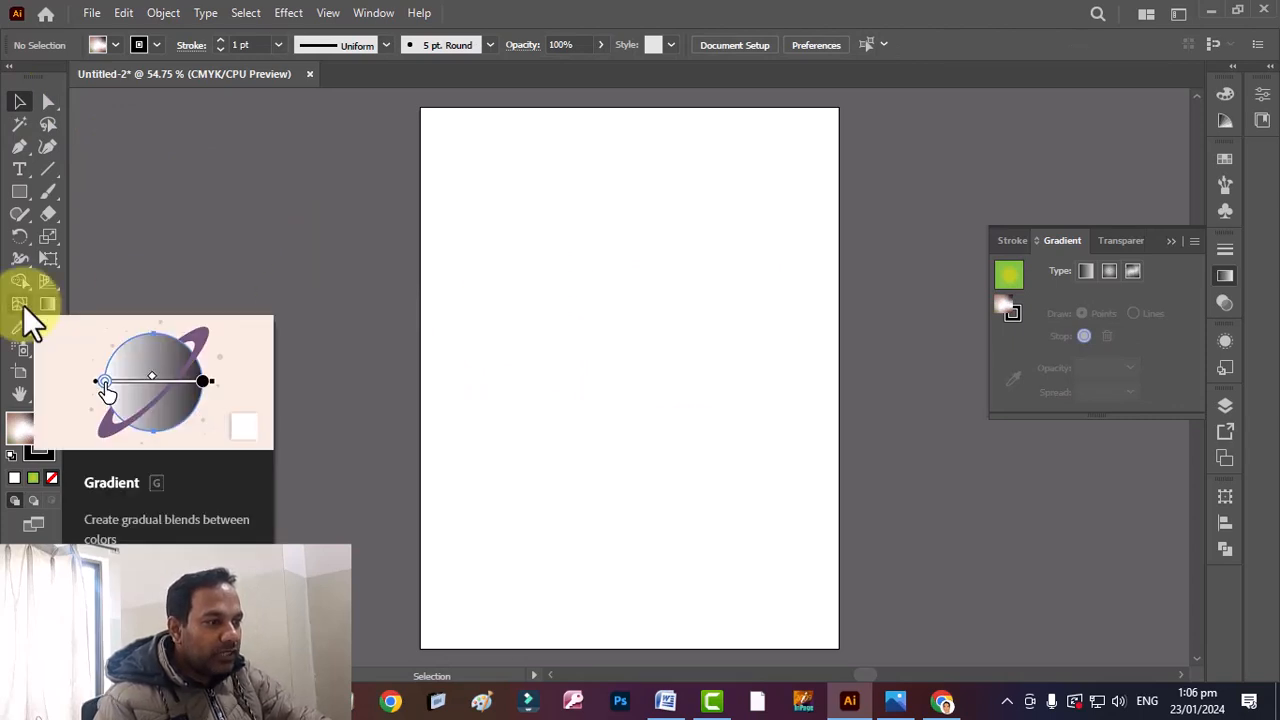
- Draw a new wide rectangle in the middle of the artboard and add a mesh point at its center
left_click(21, 191)
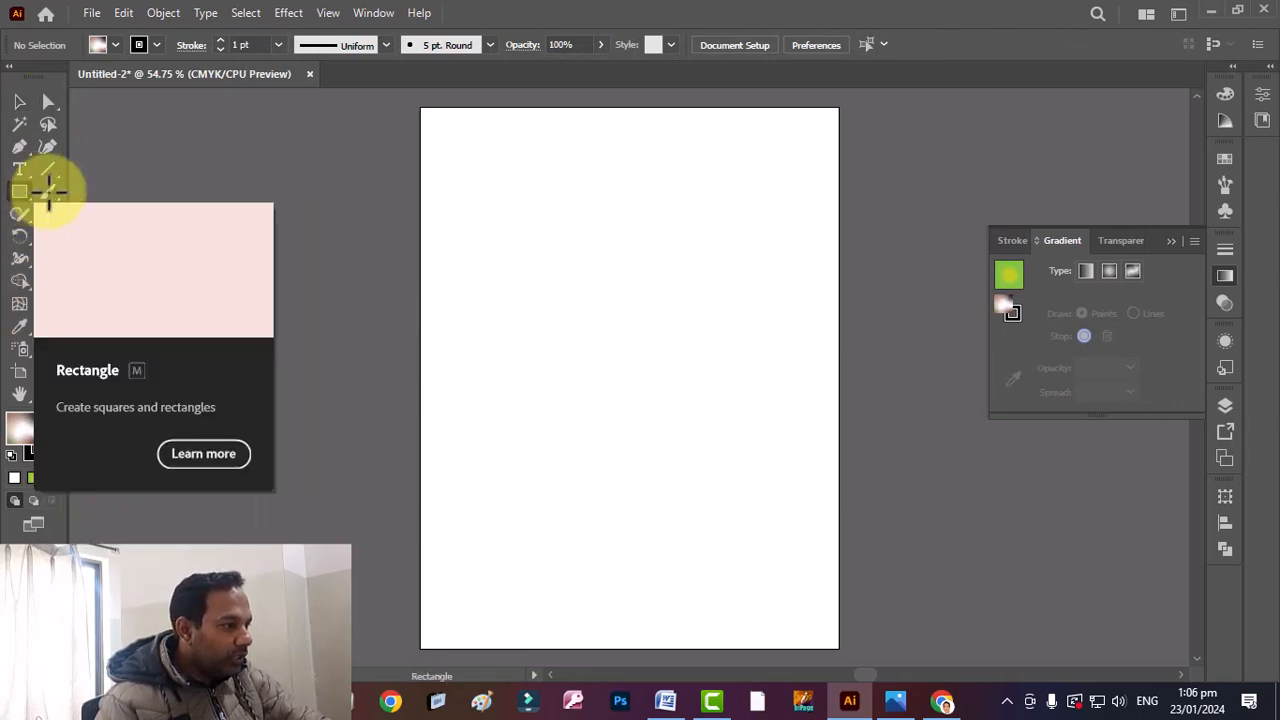
mouse_move(497, 261)
left_mouse_down()
mouse_move(660, 449)
mouse_move(778, 422)
left_mouse_up()
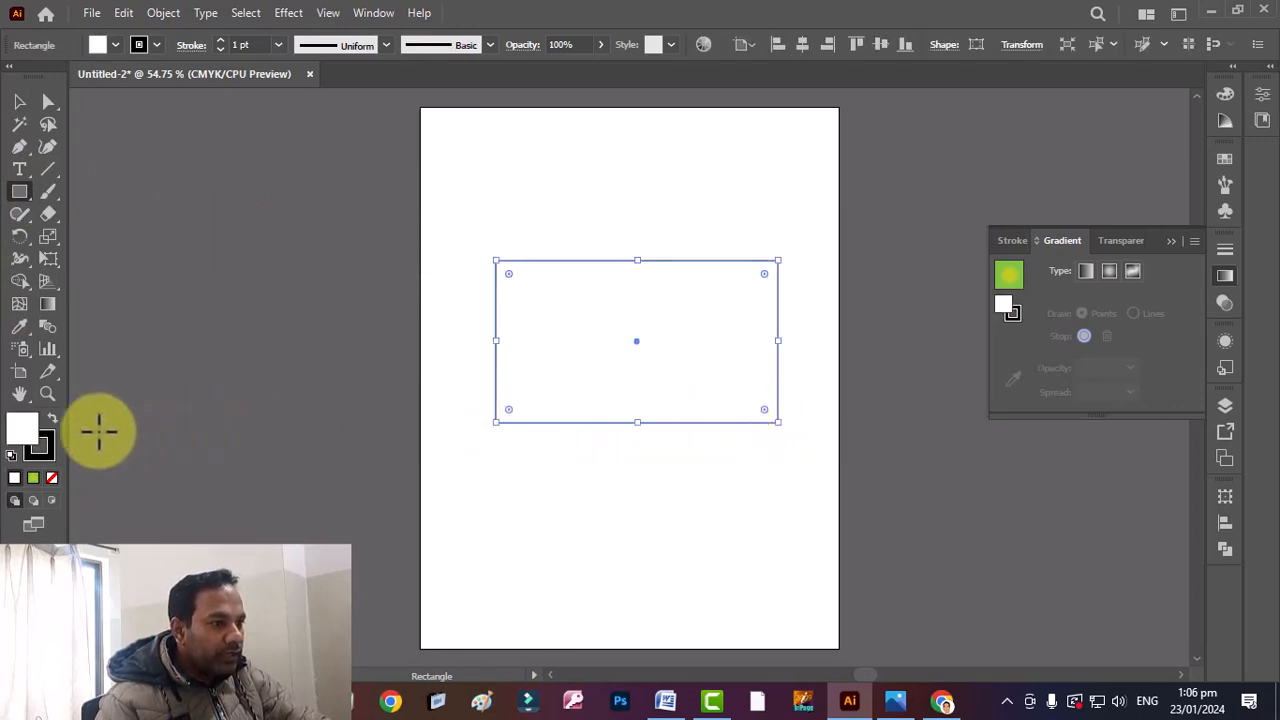
left_click(21, 304)
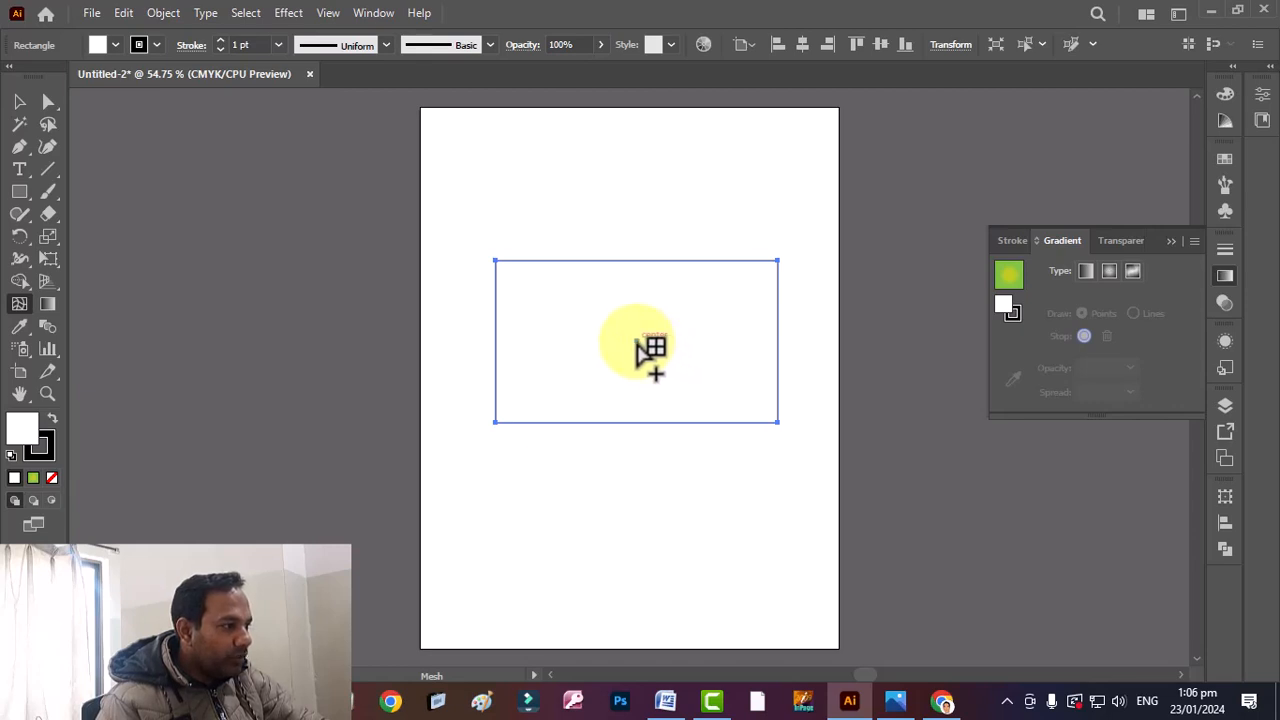
left_click(637, 341)
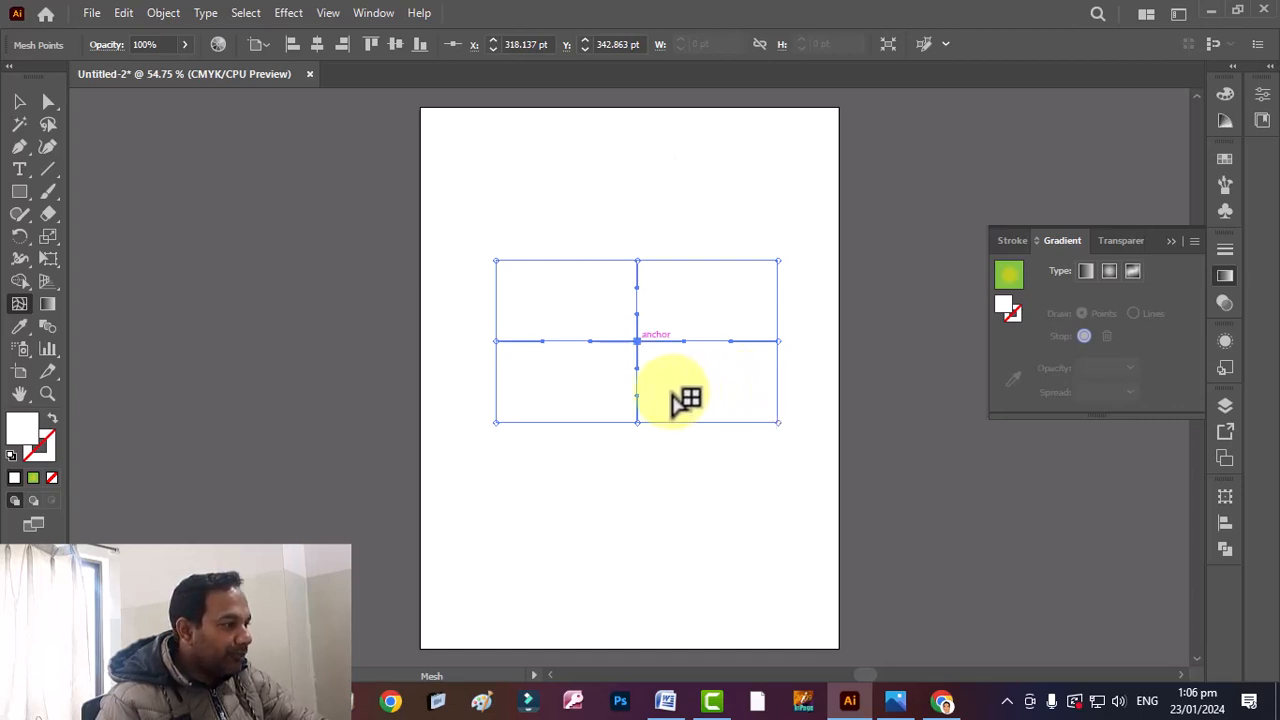
- Color the rectangle's center mesh point with the yellow swatch
scroll(670, 400, "up", 1)
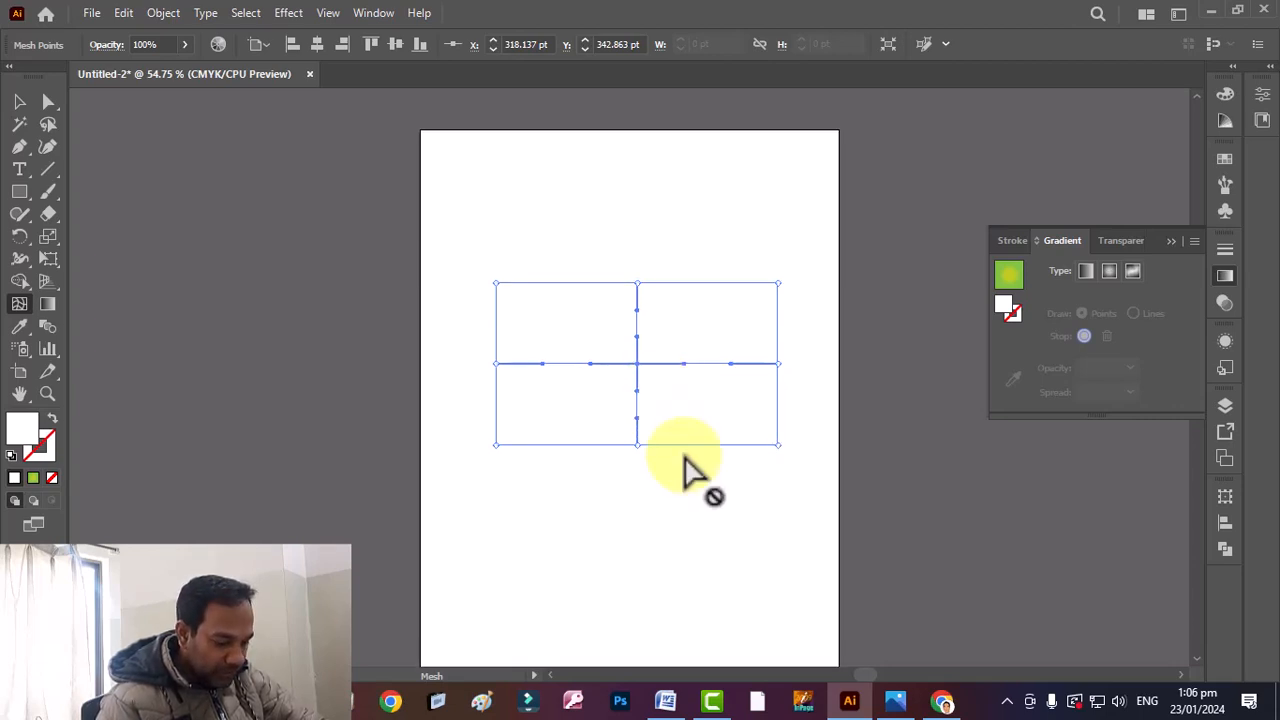
key("ctrl+equal")
key("ctrl+equal")
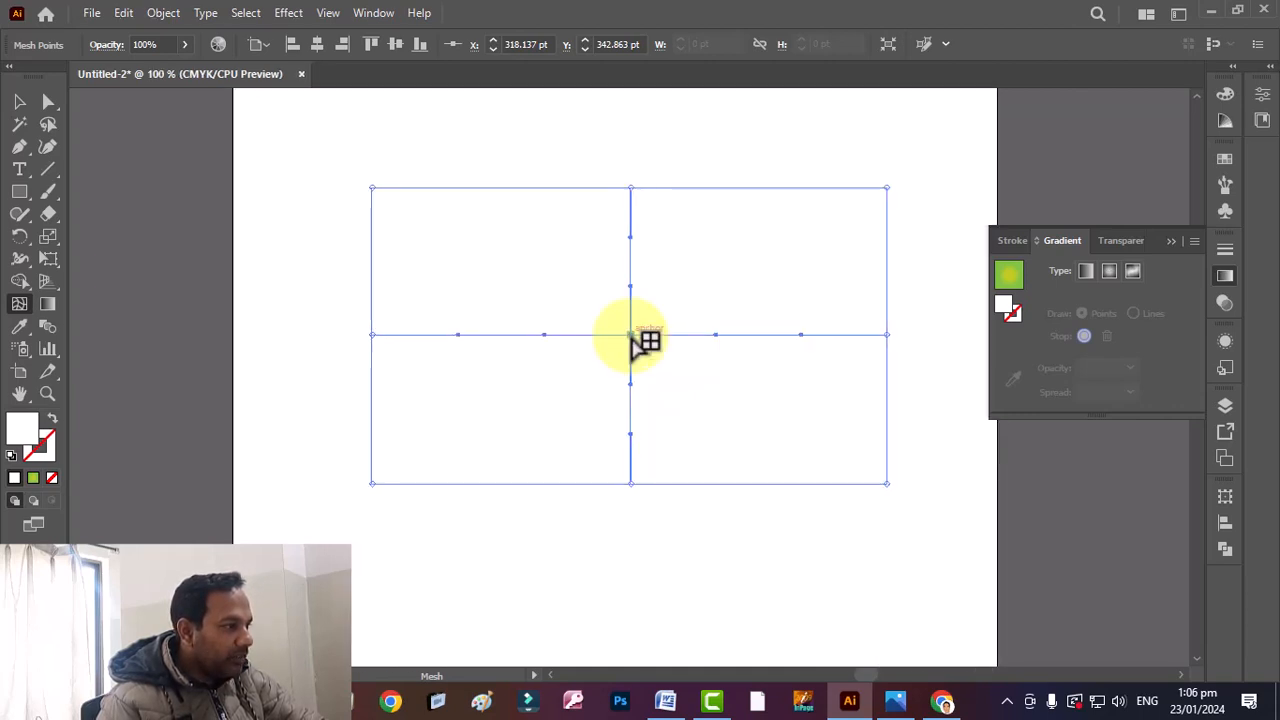
left_click(1224, 160)
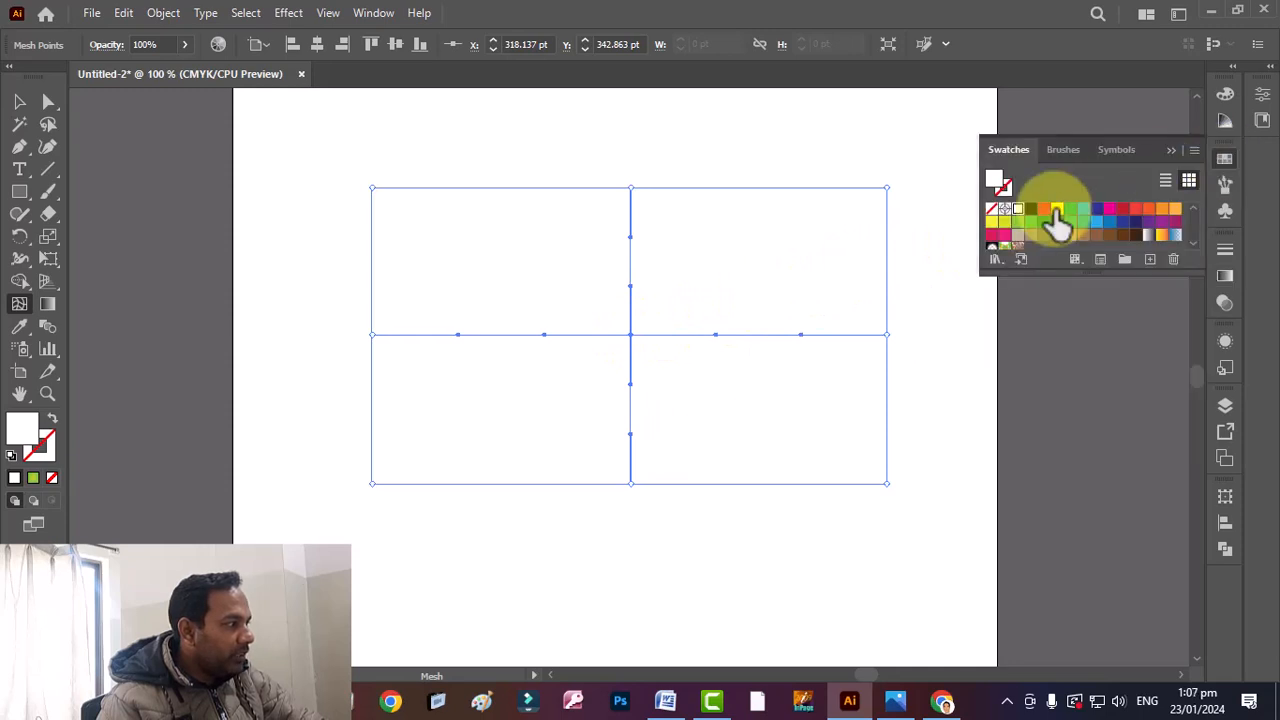
left_click(1057, 209)
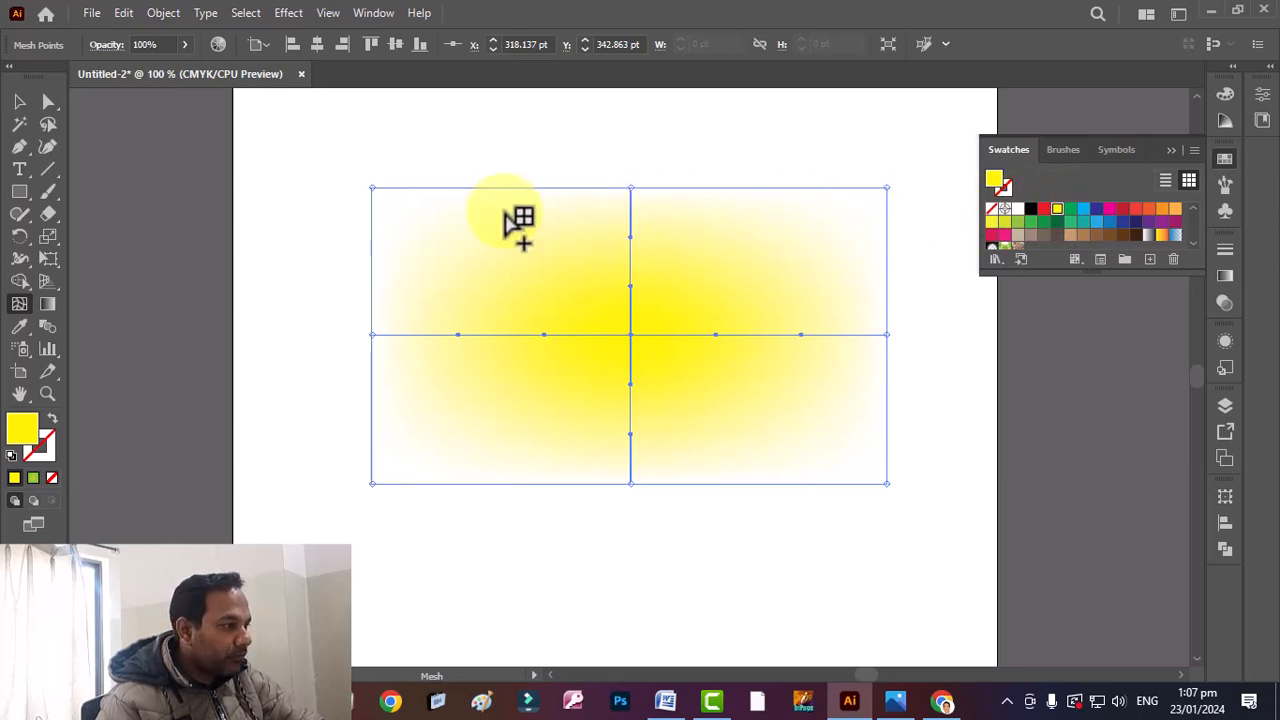
- Add three yellow mesh points toward the rectangle's lower right, at about X 420.5, Y 343; X 420.5, Y 373; and X 447.5, Y 401 pt
key("ctrl+plus")
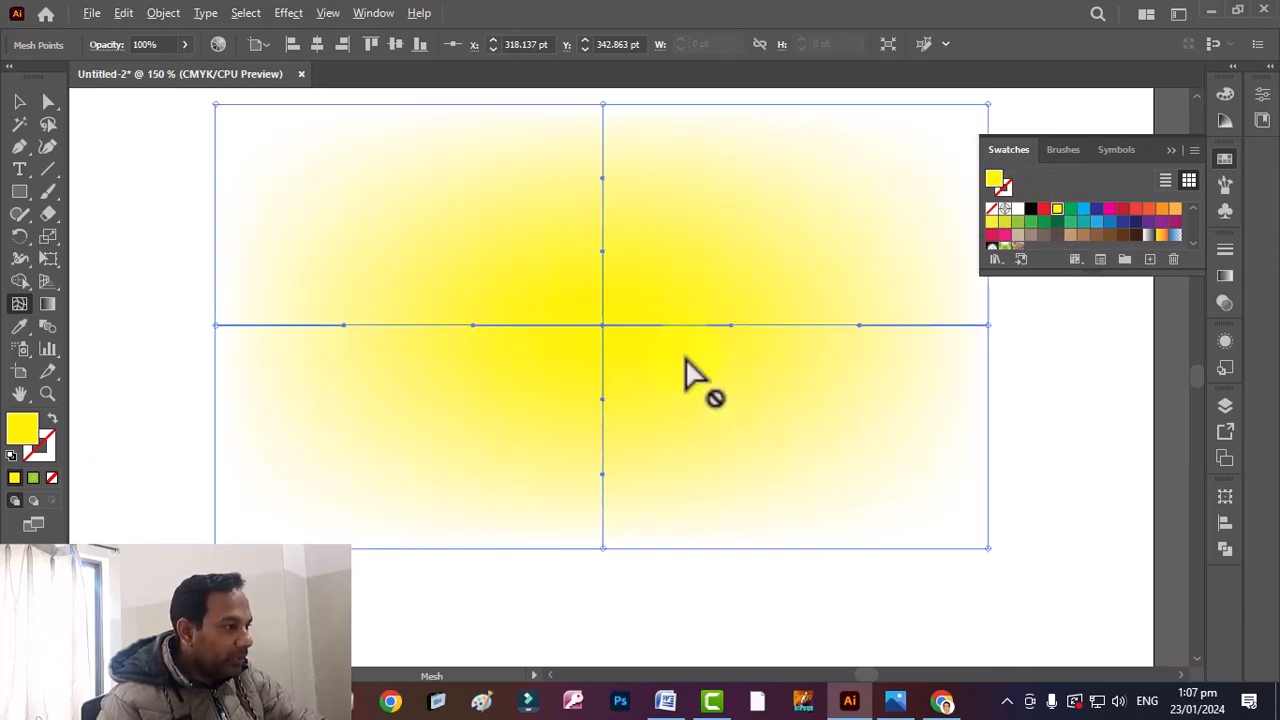
scroll(686, 362, "up", 1)
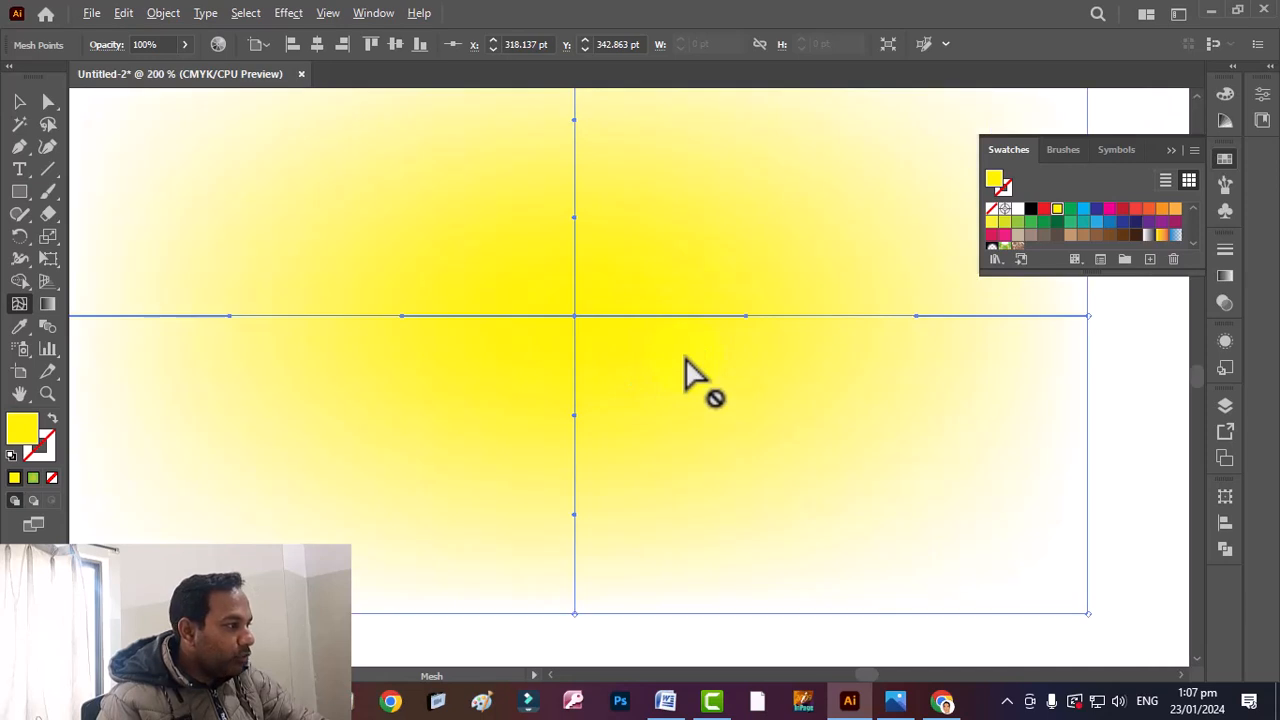
left_click(830, 316)
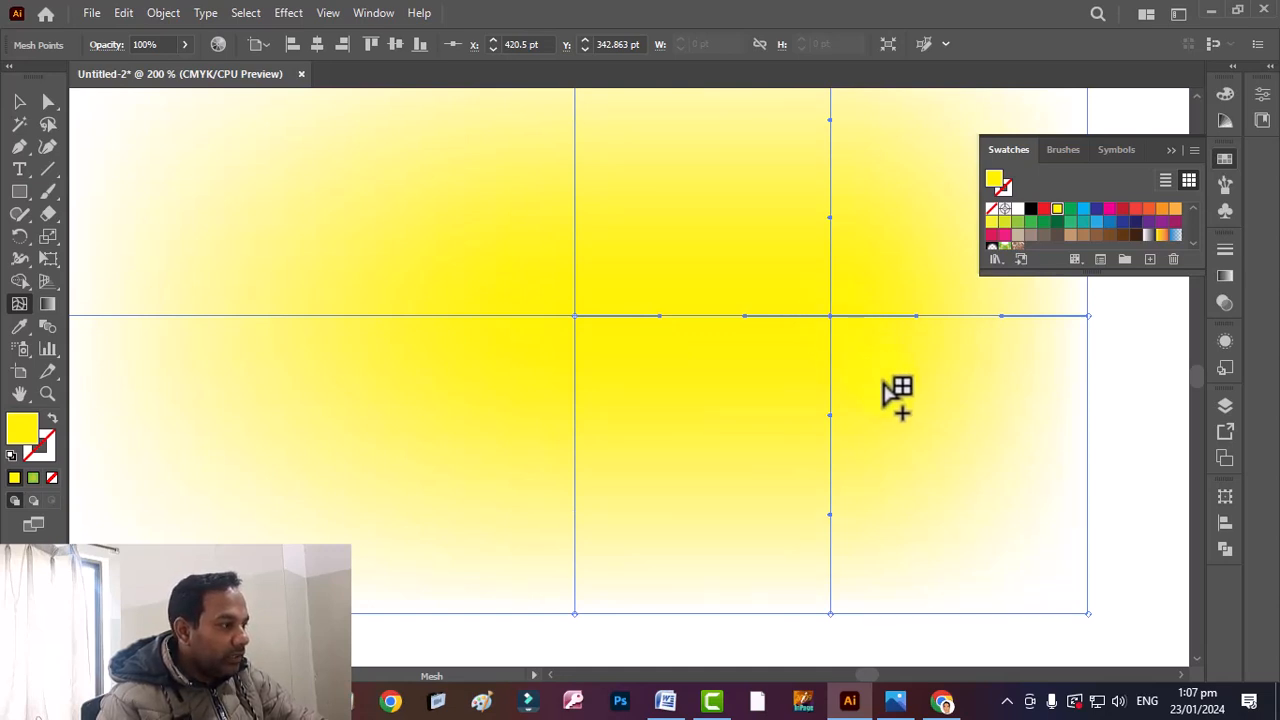
left_click(830, 391)
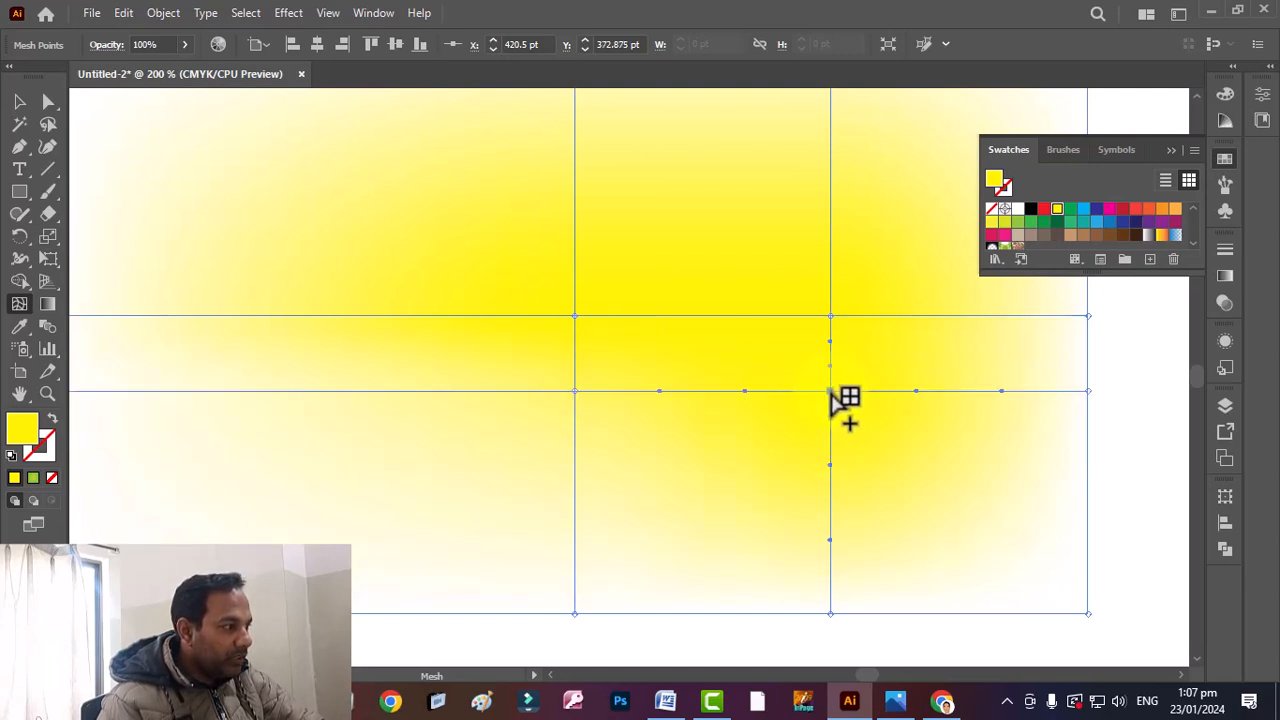
left_click(898, 460)
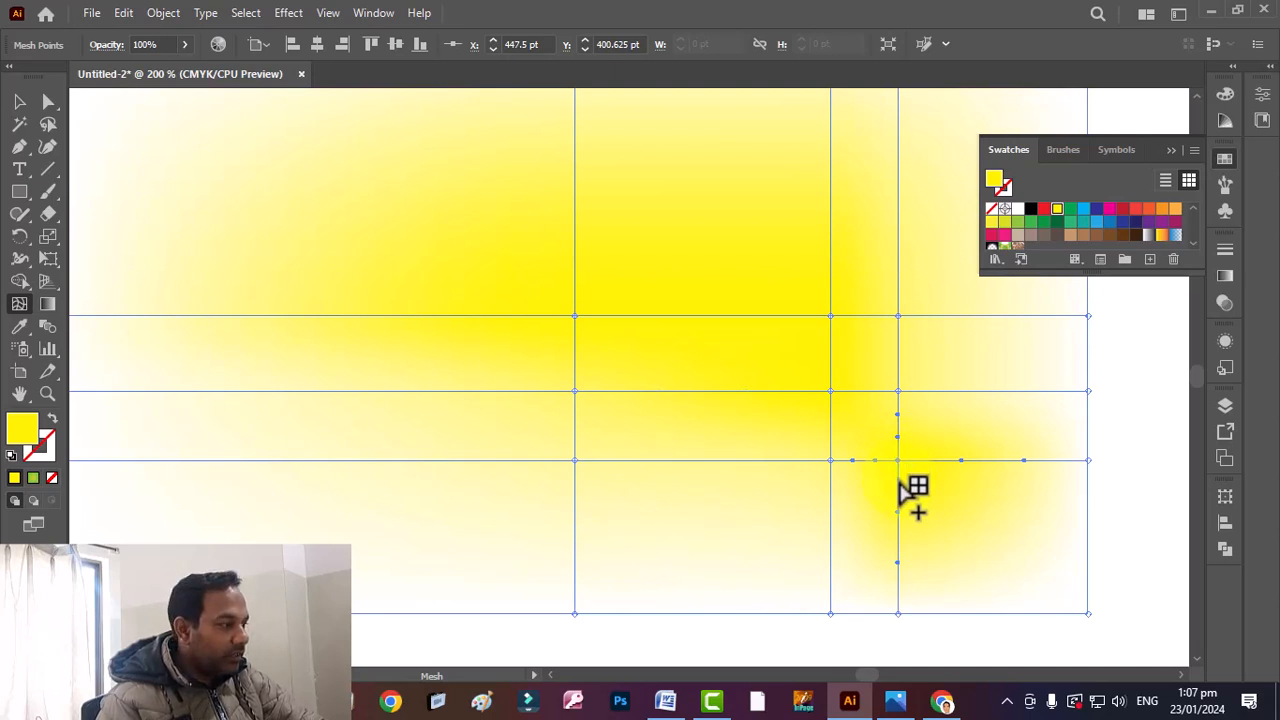
scroll(729, 383, "up", 3)
scroll(729, 383, "down", 2)
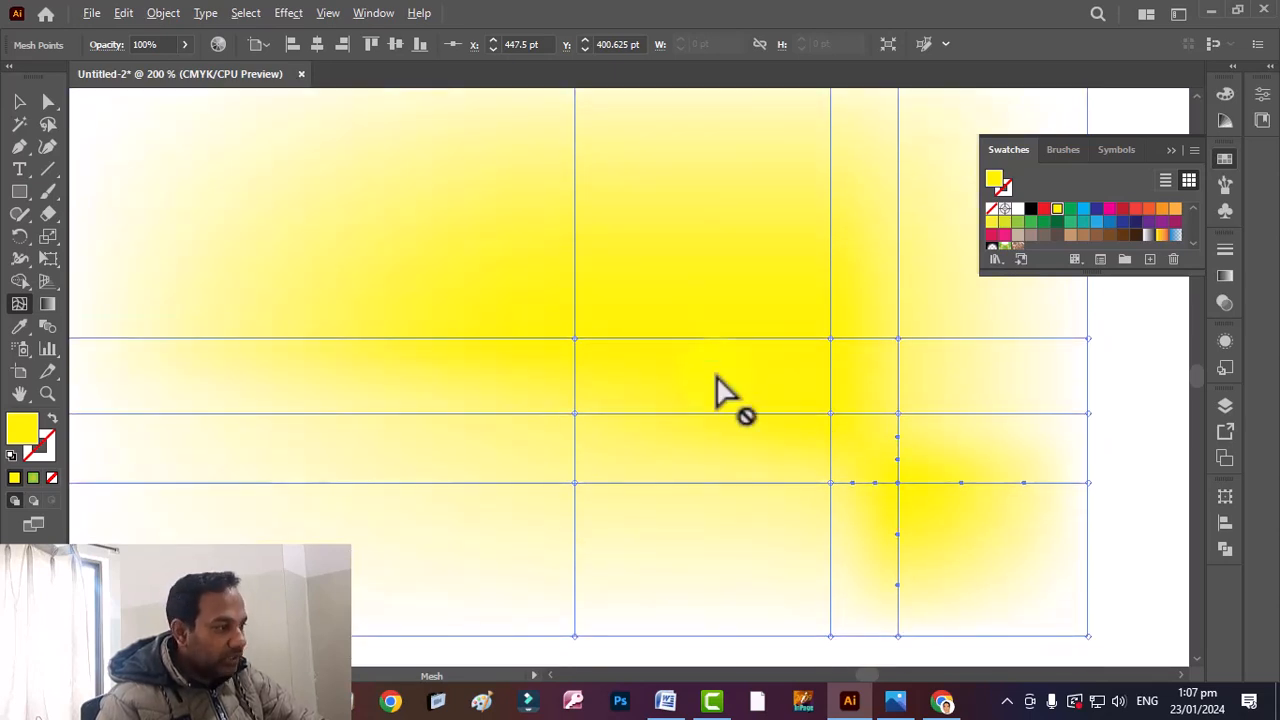
scroll(717, 380, "down", 2)
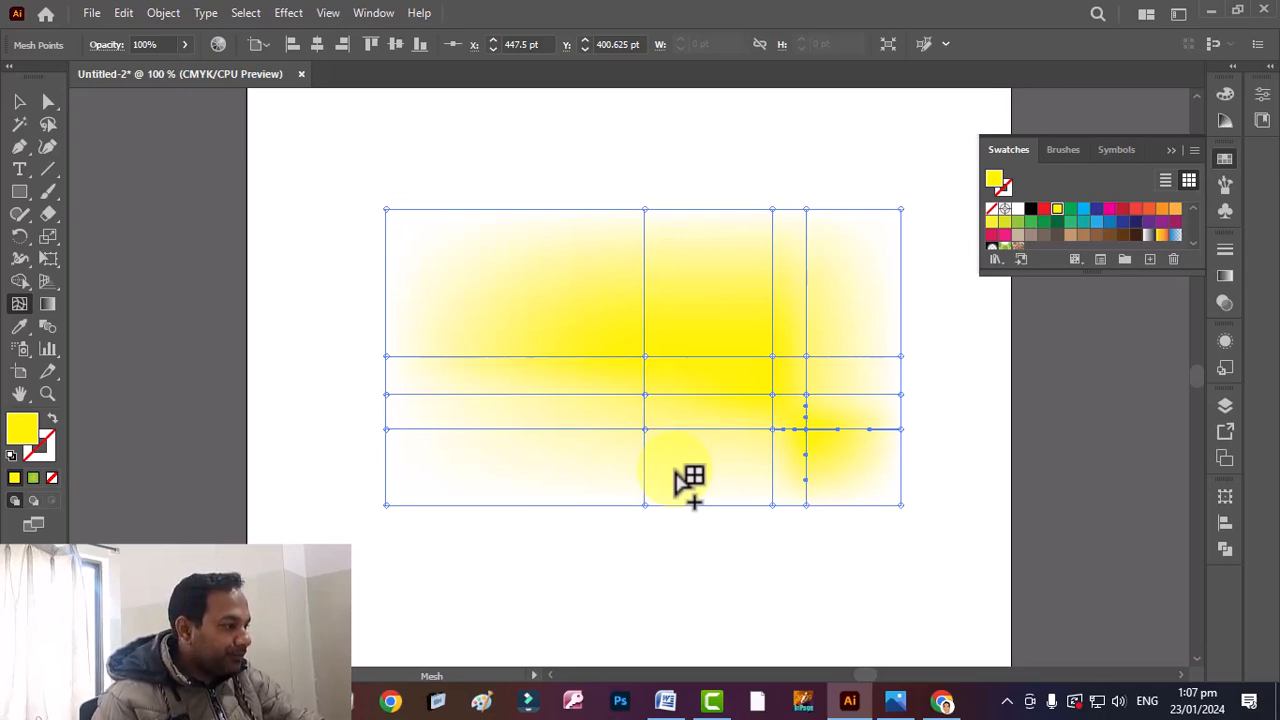
- Color the mesh point at X 420.5, Y 343 pt magenta and move the mesh point beside it to X 496, Y 339.5 pt
left_click(772, 356)
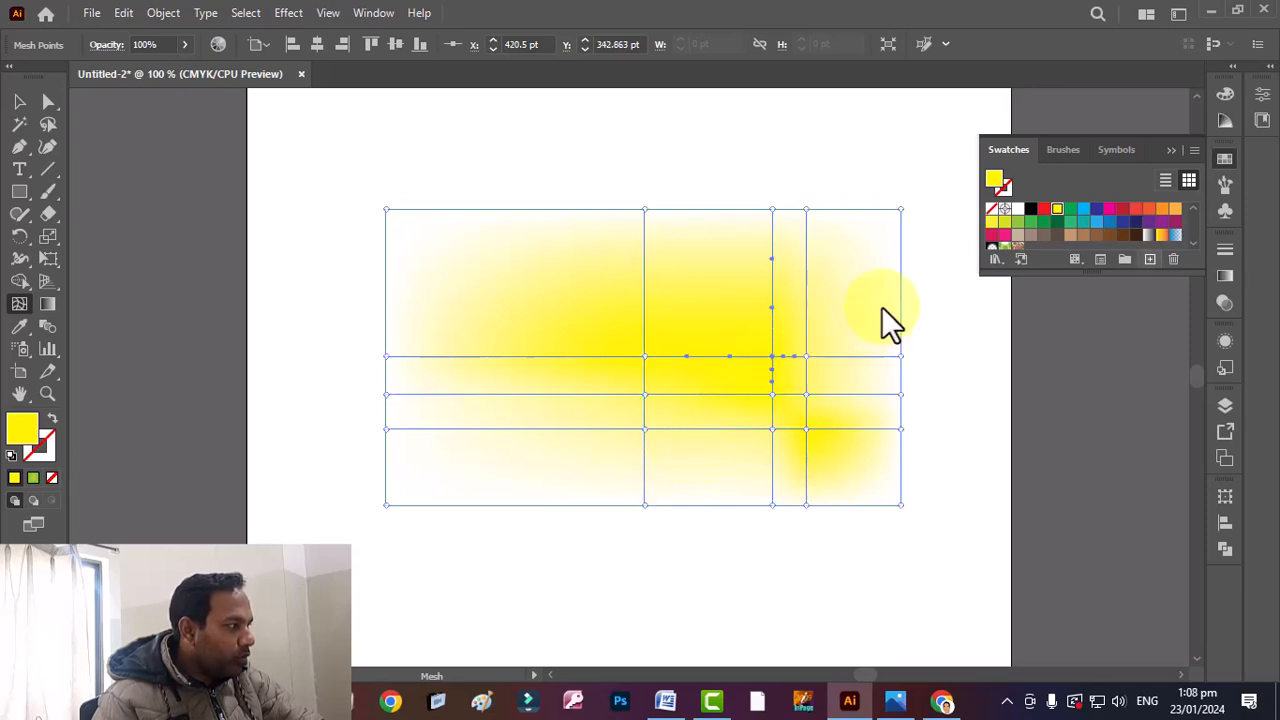
left_click(1109, 210)
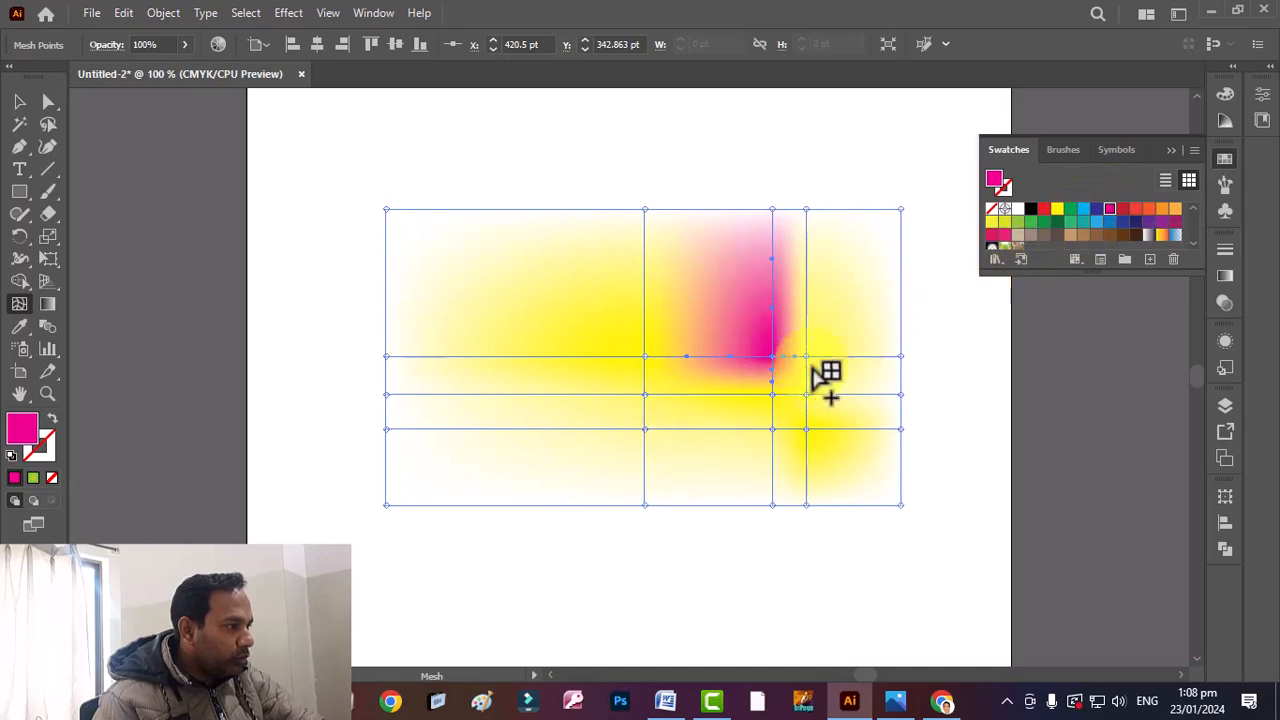
key("ctrl+=")
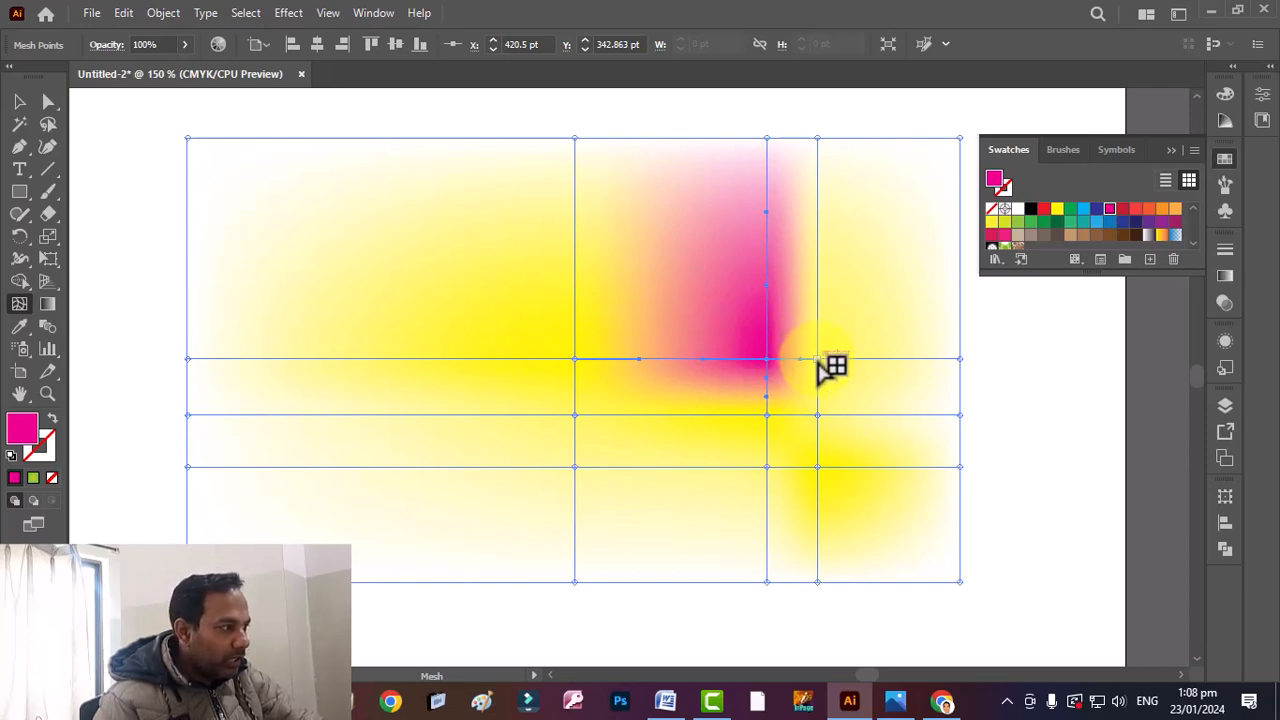
left_click_drag(818, 360, 910, 352)
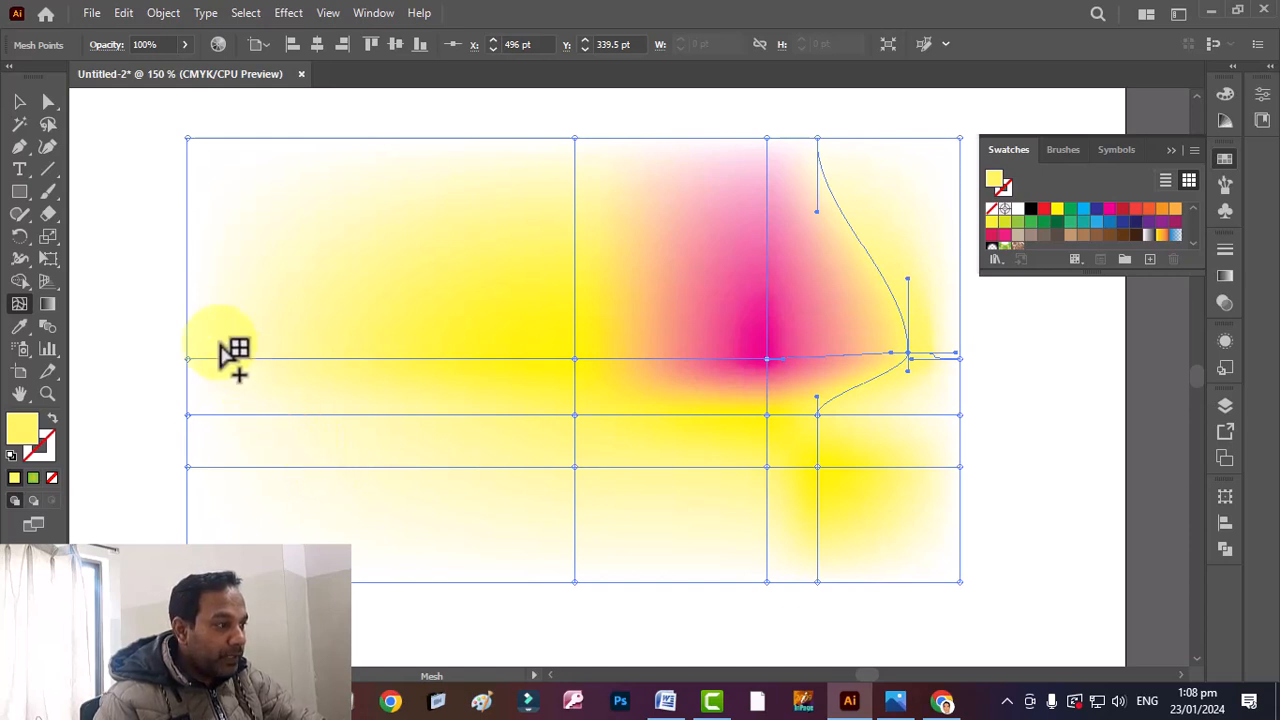
left_click(19, 102)
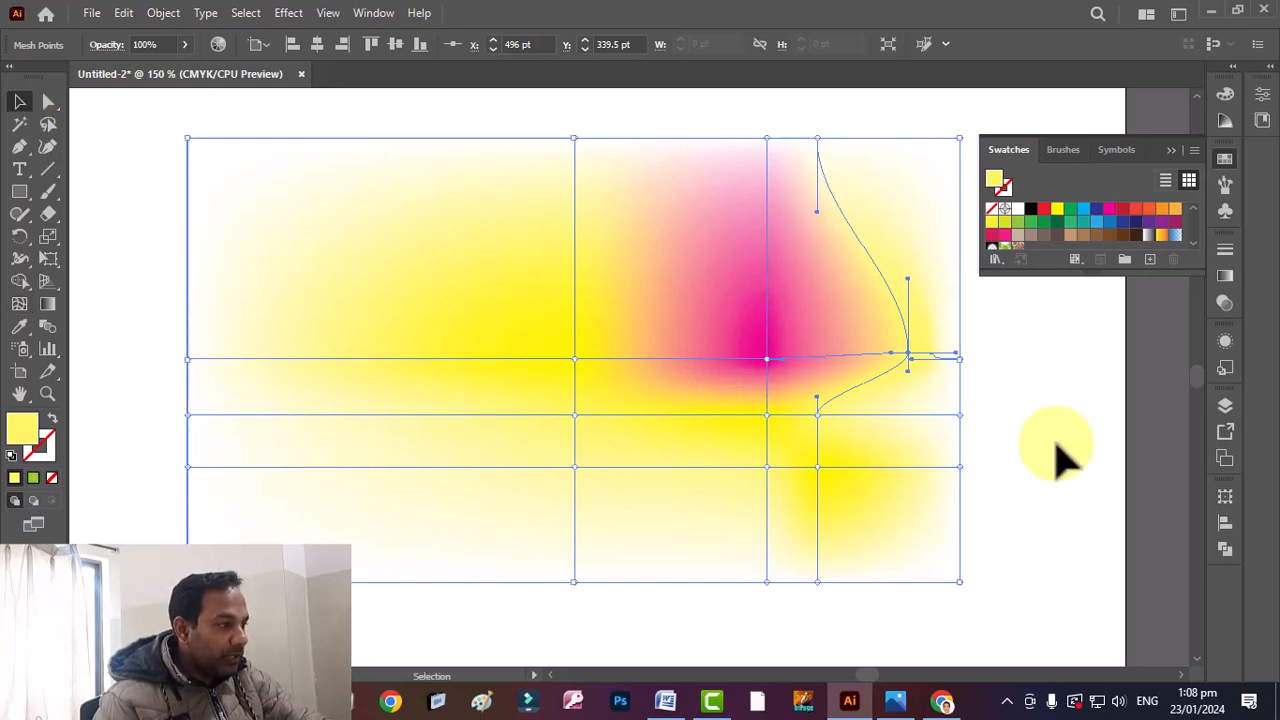
- Undo the mesh edits back to the plain white rectangle with only its center mesh point
key("ctrl+z")
key("ctrl+z")
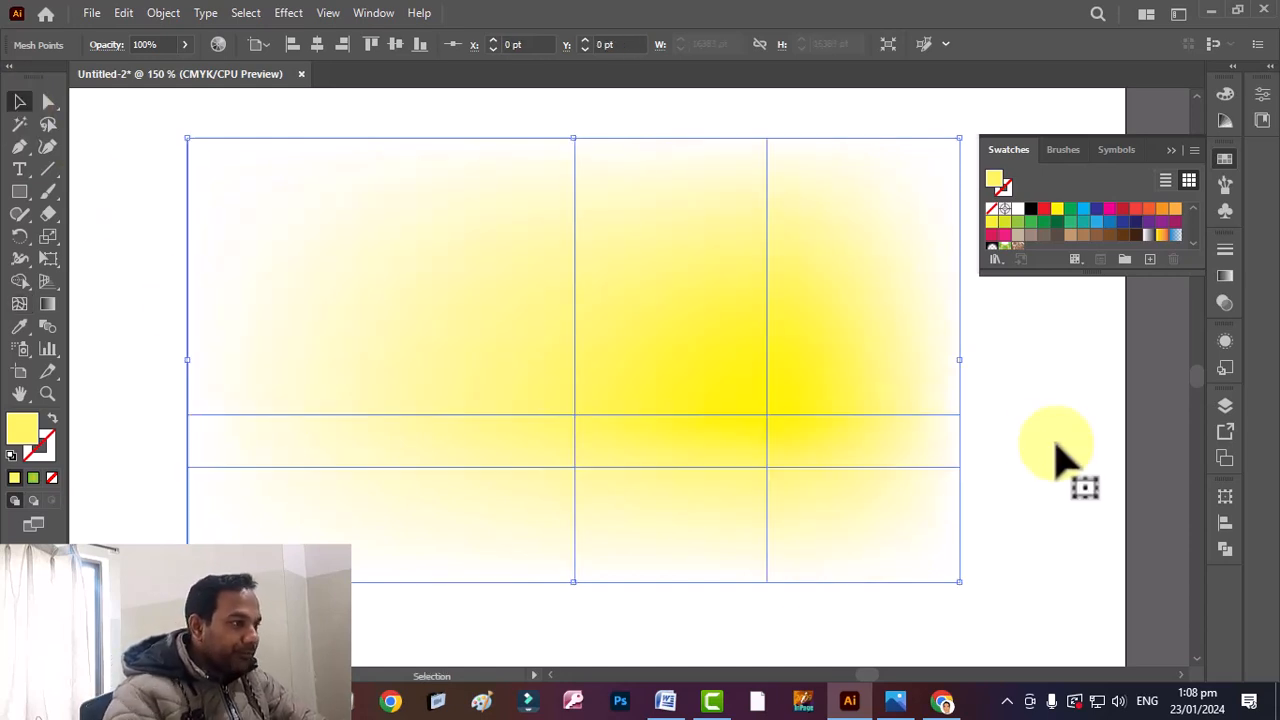
key("ctrl+z")
key("ctrl+z")
key("ctrl+z")
key("ctrl+z")
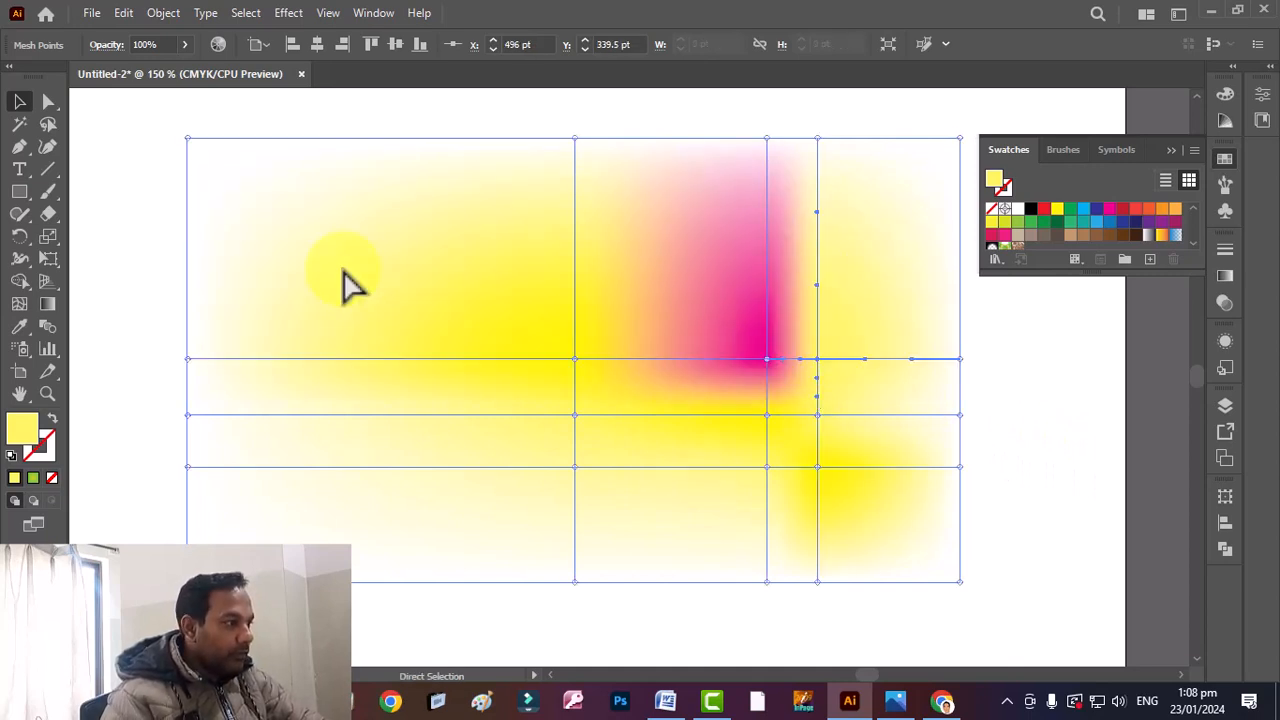
left_click(343, 281)
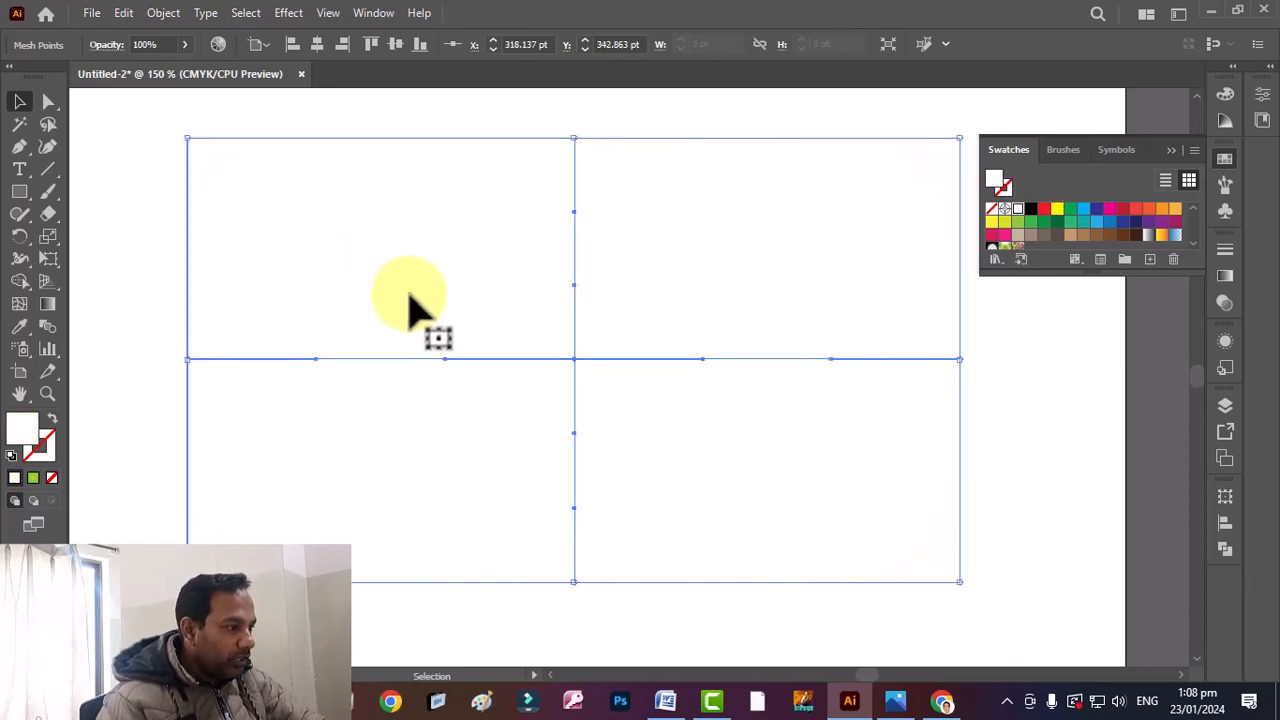
- Try to color the center mesh point red with the whole mesh selected, and undo the fill
left_click(574, 357)
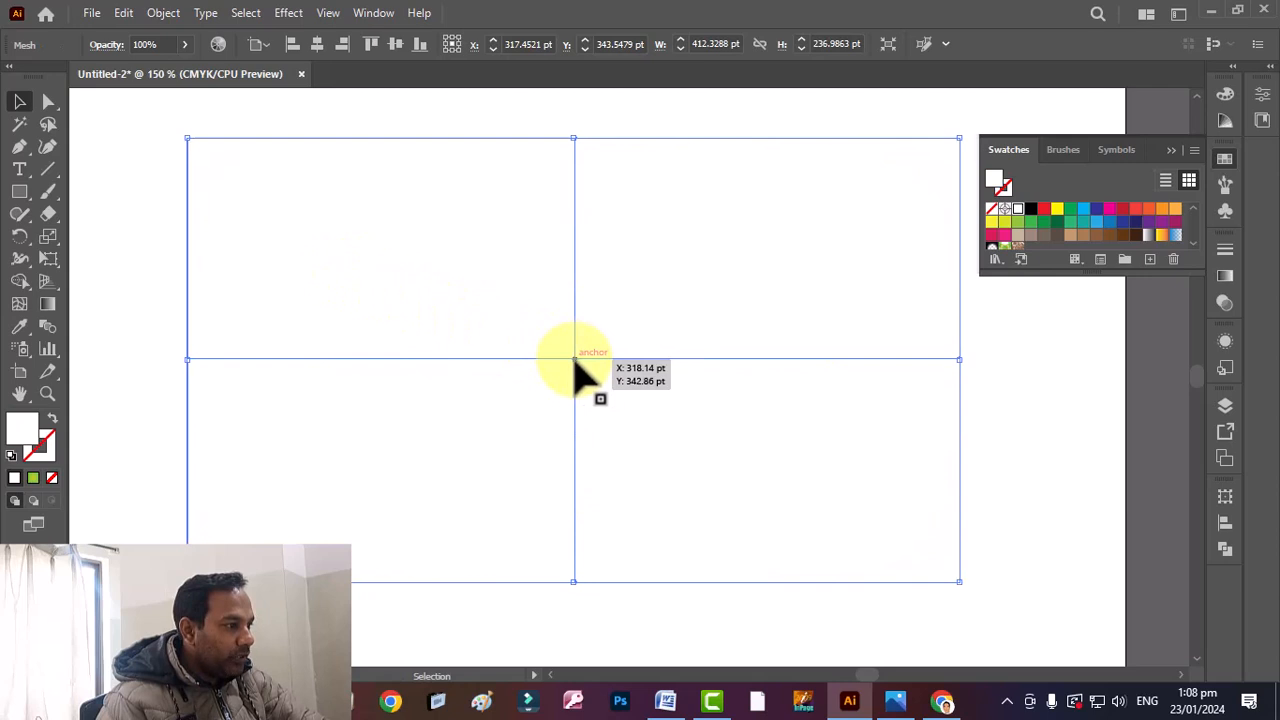
left_click(1044, 208)
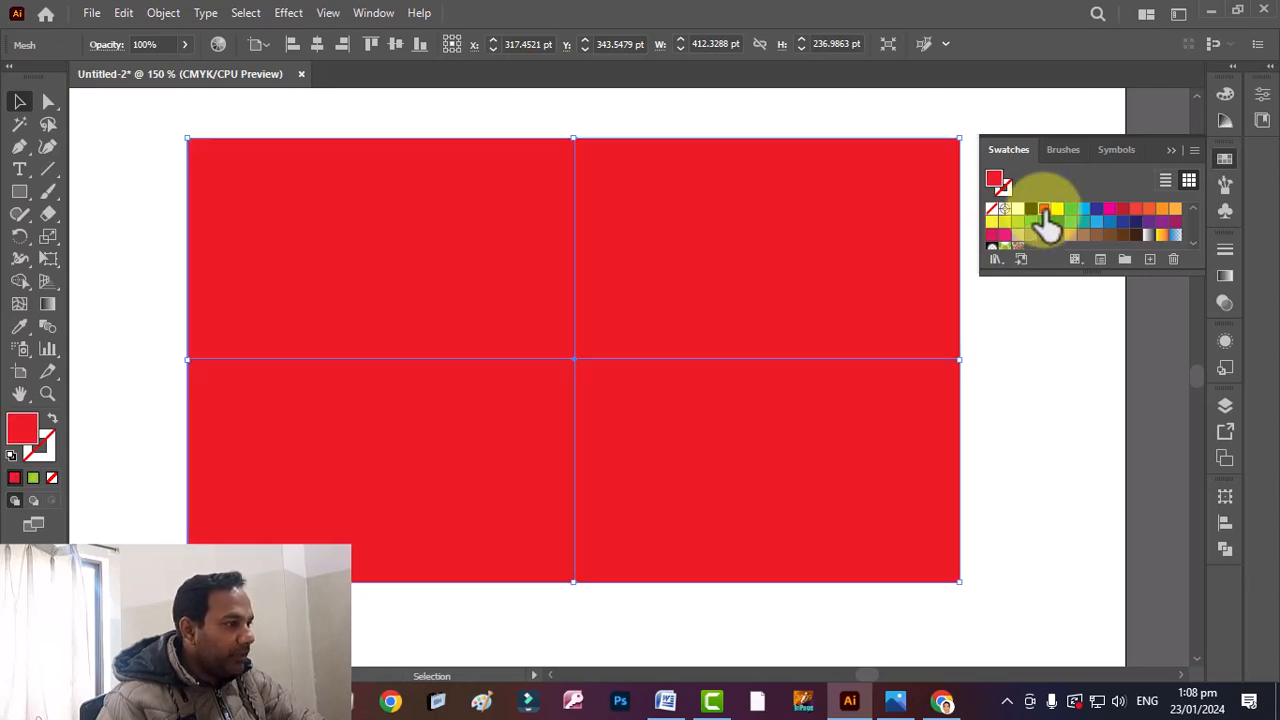
left_click_drag(1044, 208, 826, 300)
key("ctrl+z")
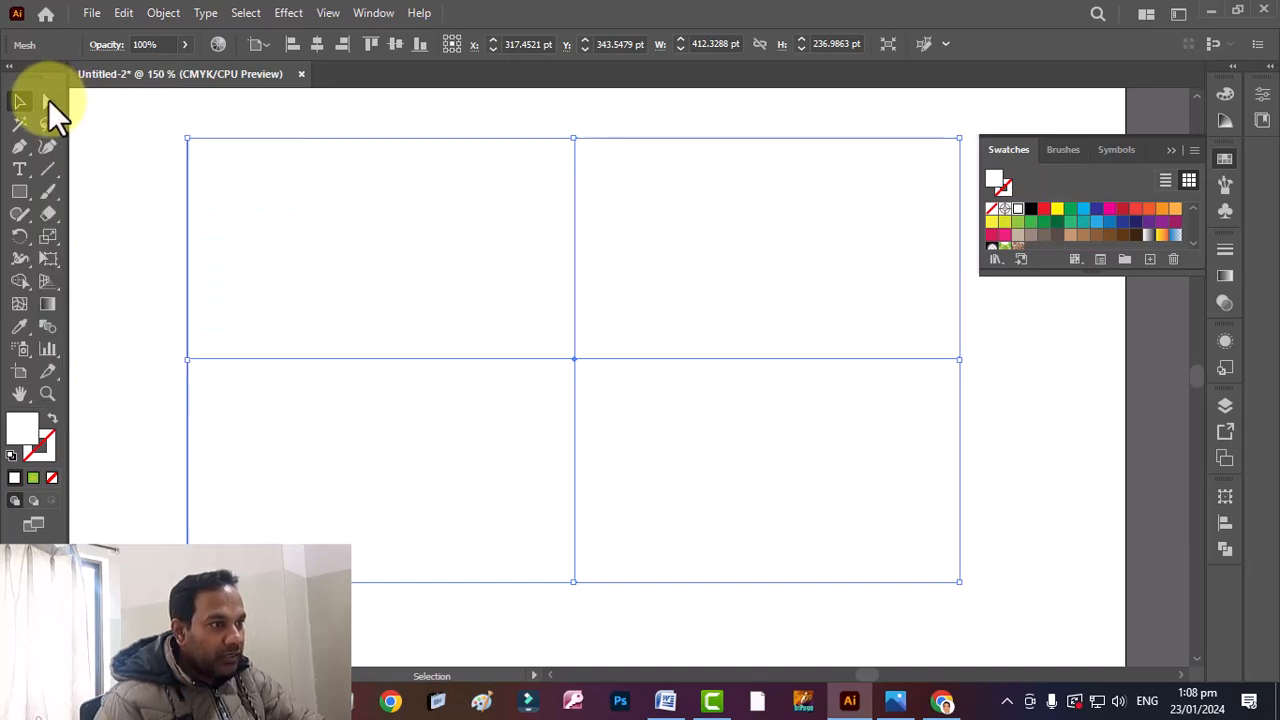
- Directly select only the rectangle's center mesh point and color it with the red swatch
left_click(48, 101)
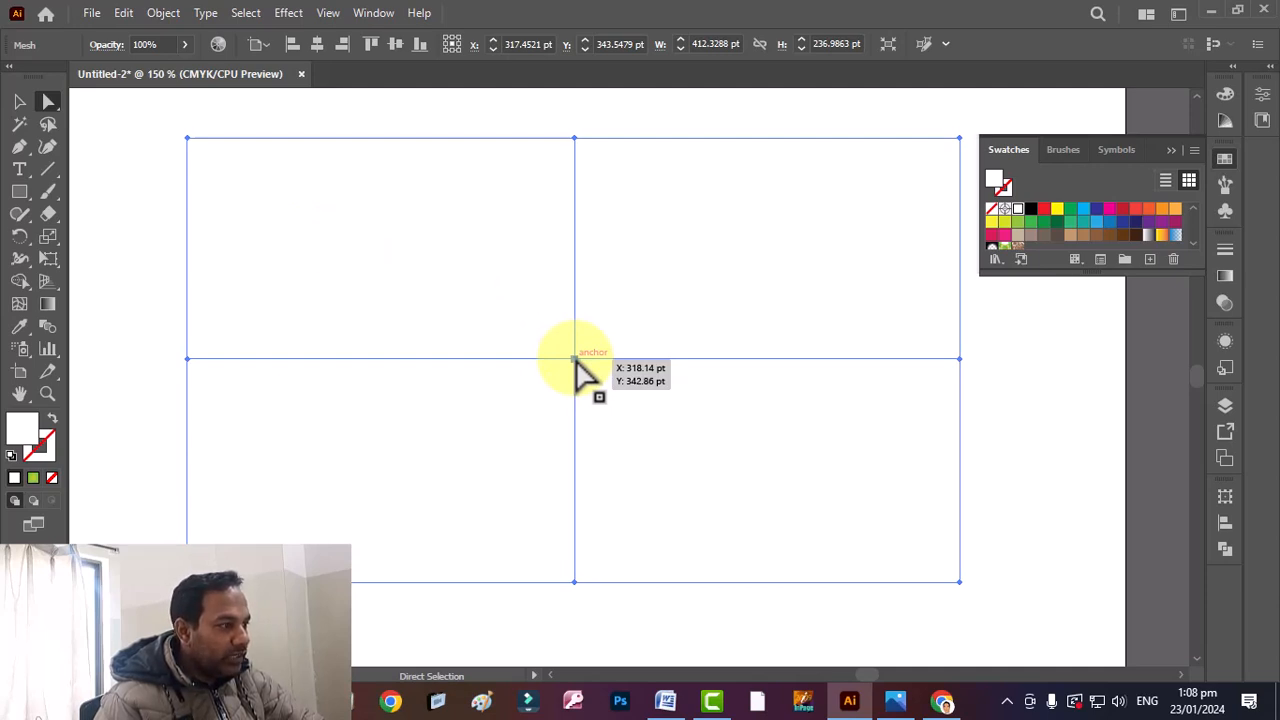
left_click(575, 359)
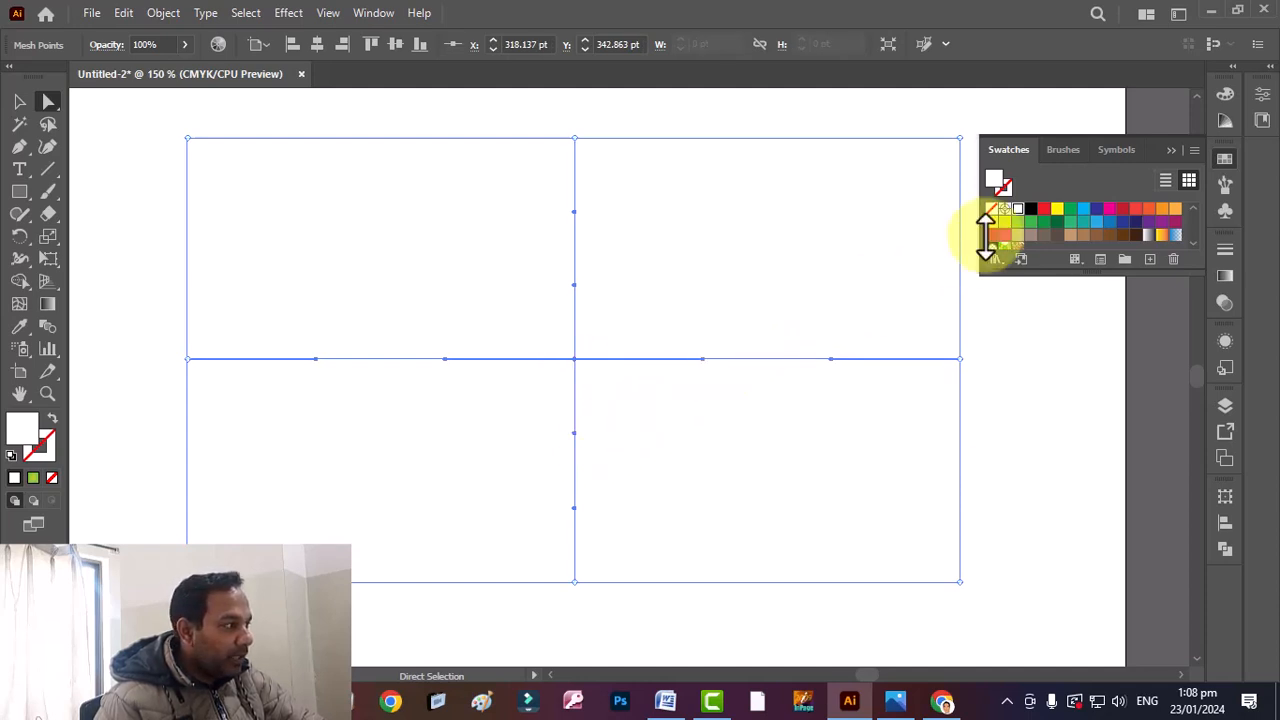
left_click(1045, 208)
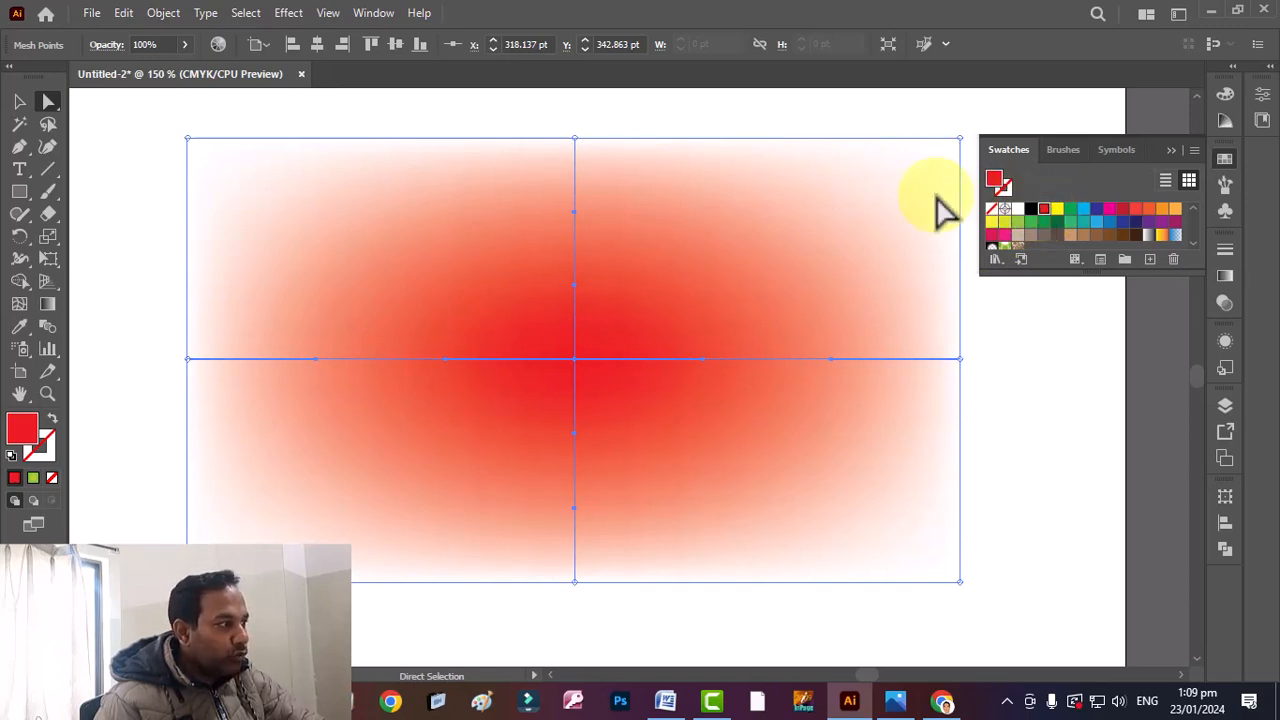
- Color all four corner mesh points of the rectangle with the dark green swatch
left_click(186, 138)
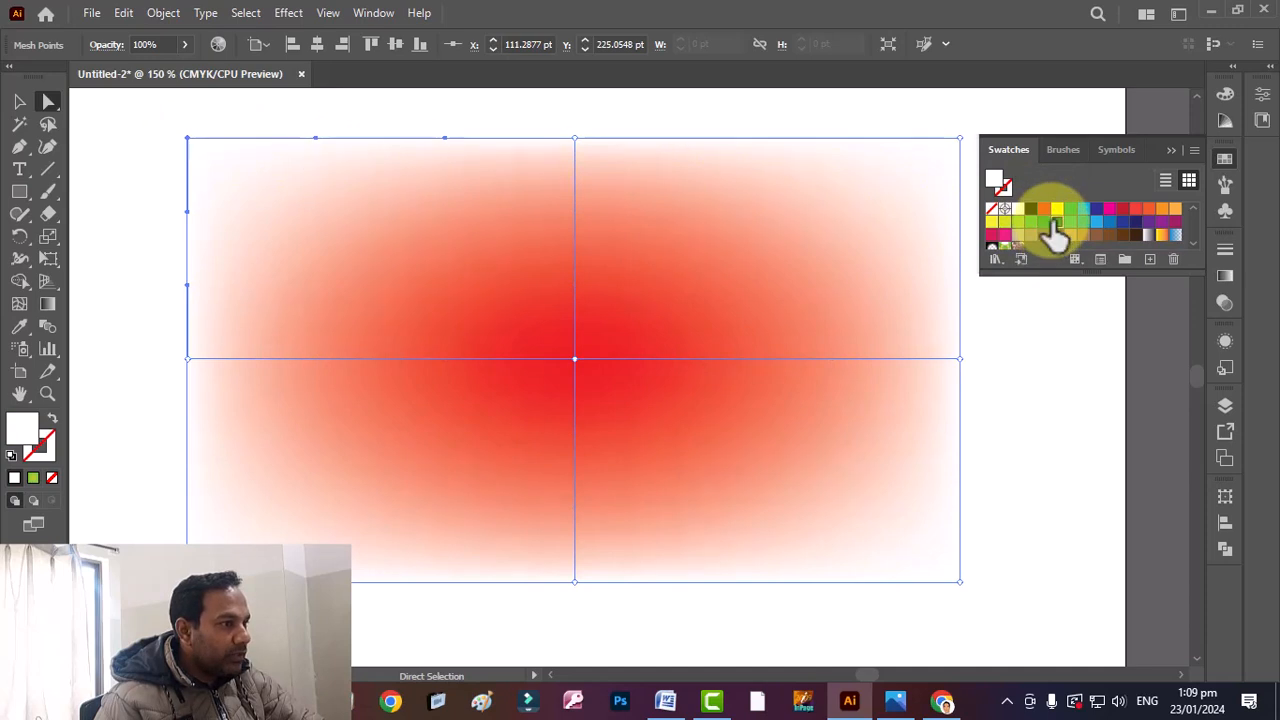
left_click(1056, 222)
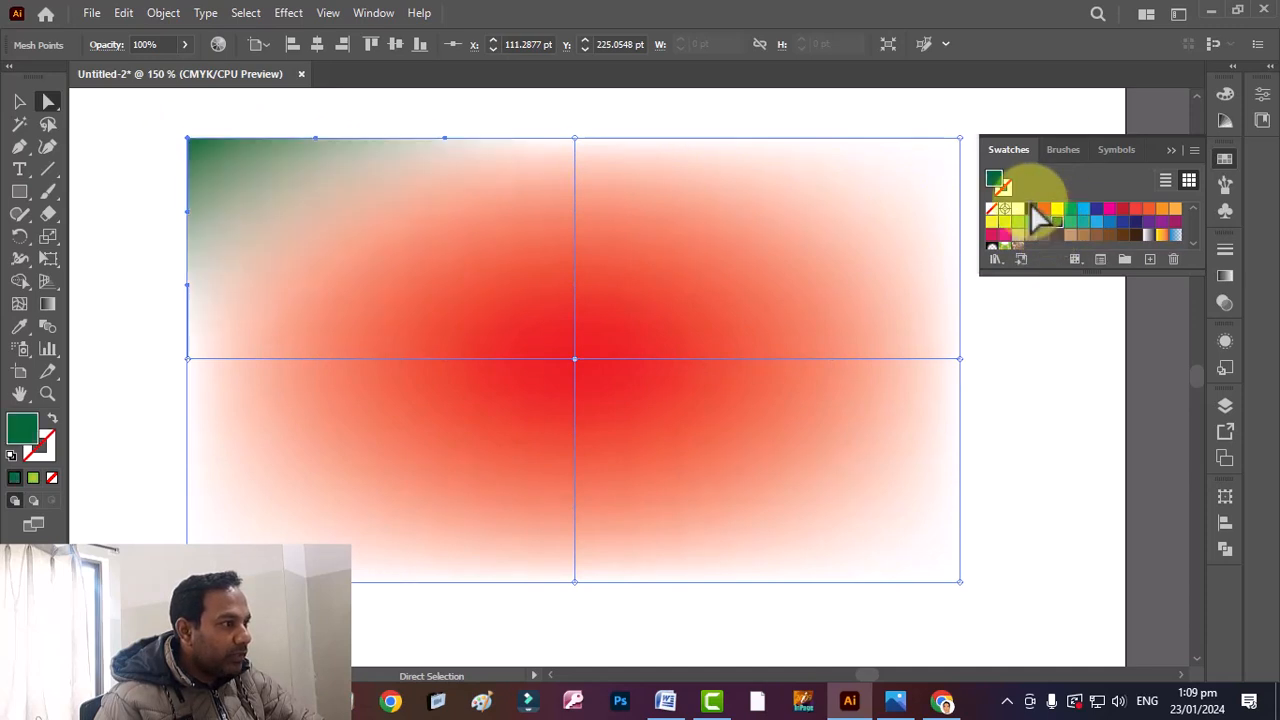
left_click(960, 138)
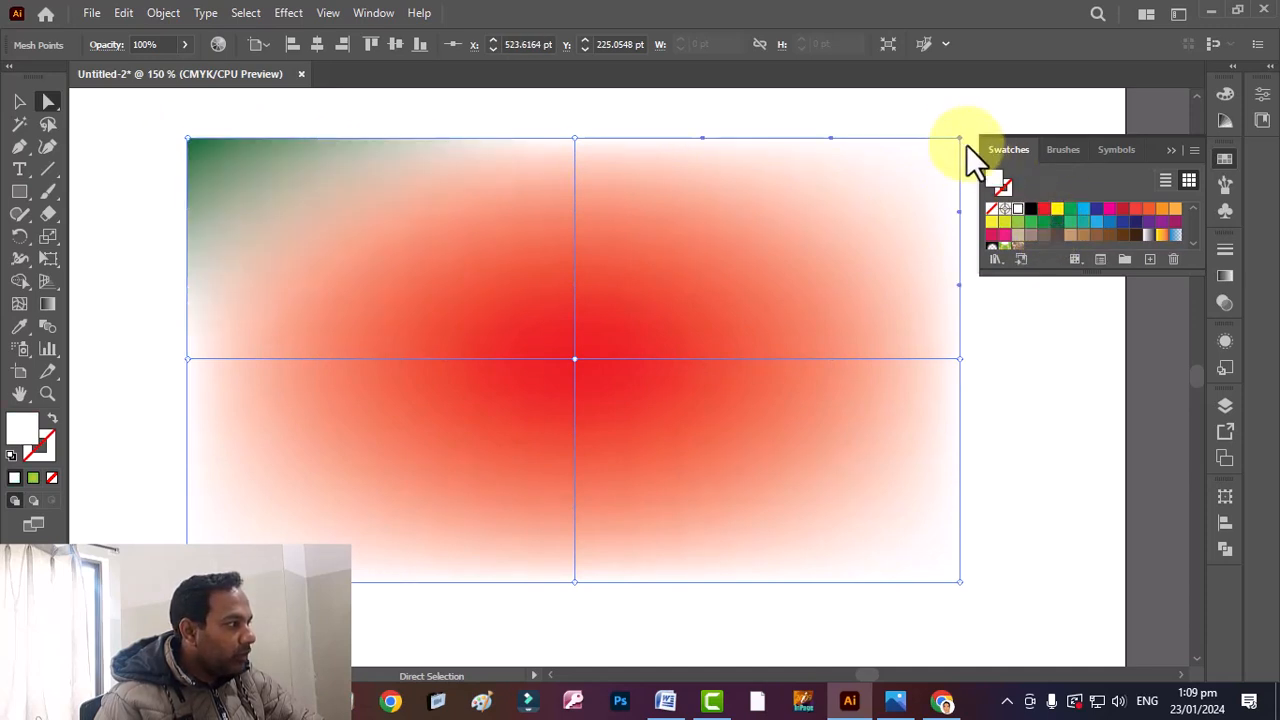
left_click(1057, 222)
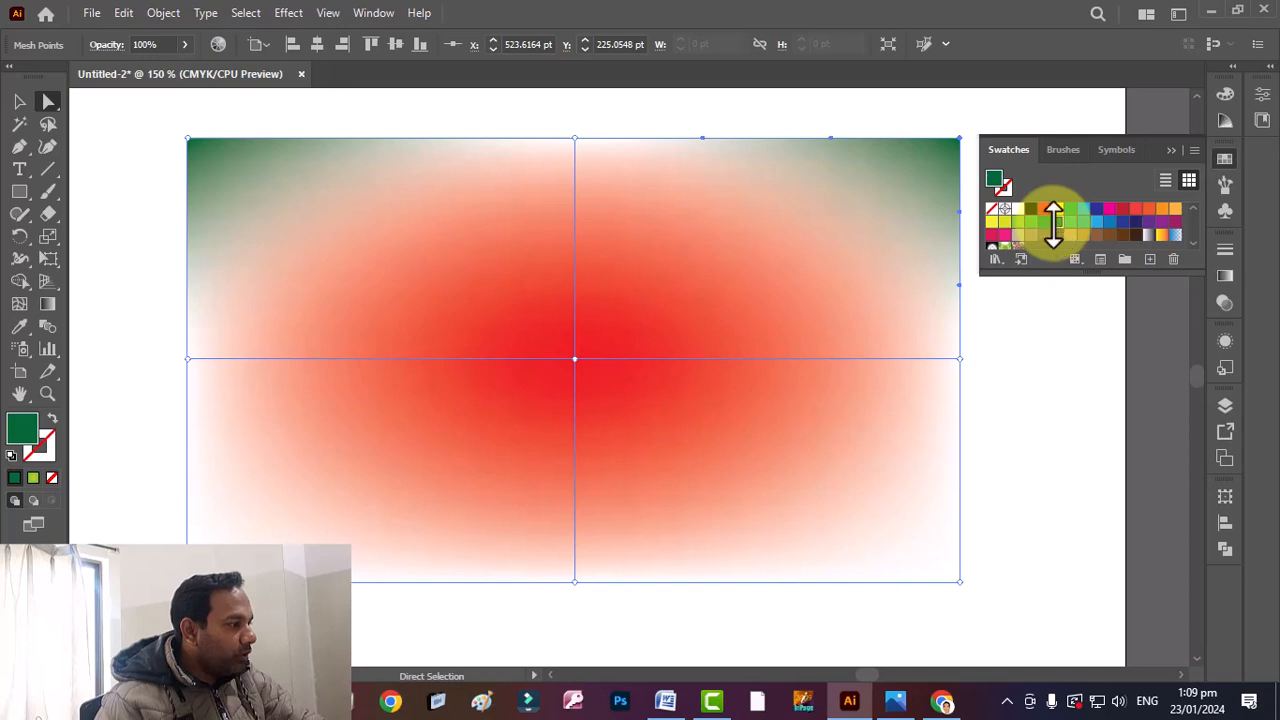
left_click(960, 582)
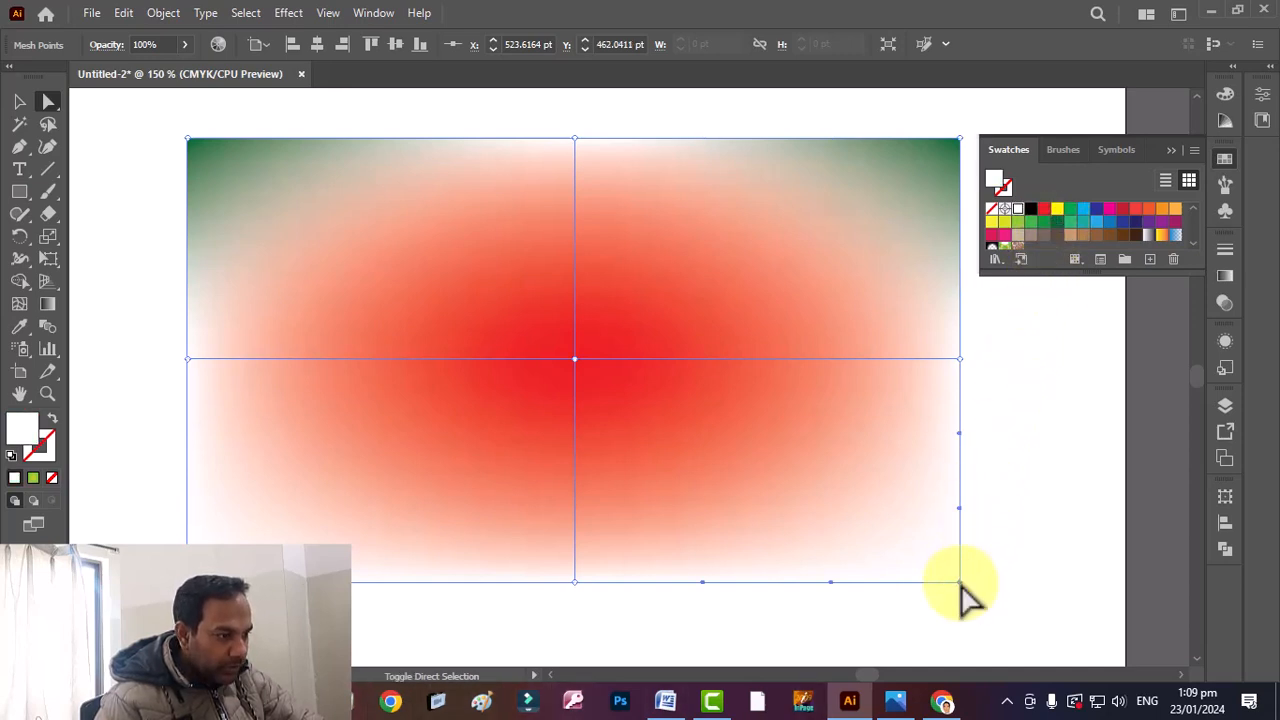
left_click(187, 582, "shift")
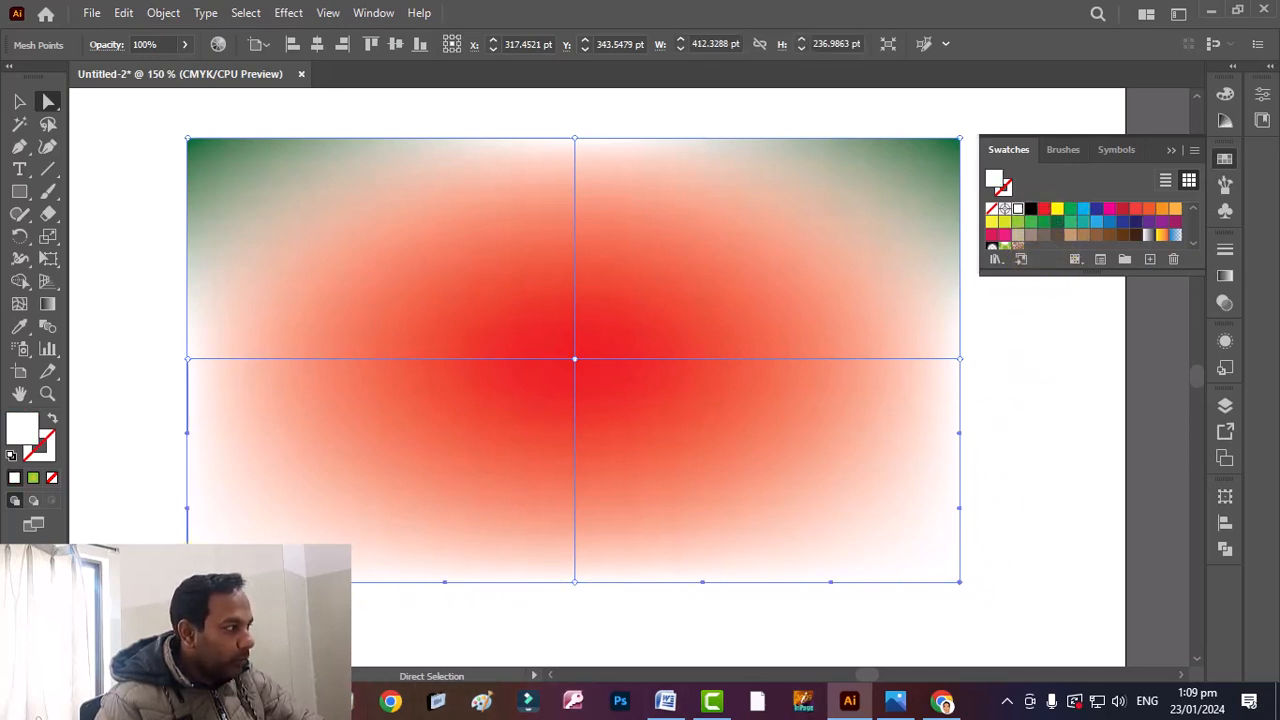
left_click(1057, 222)
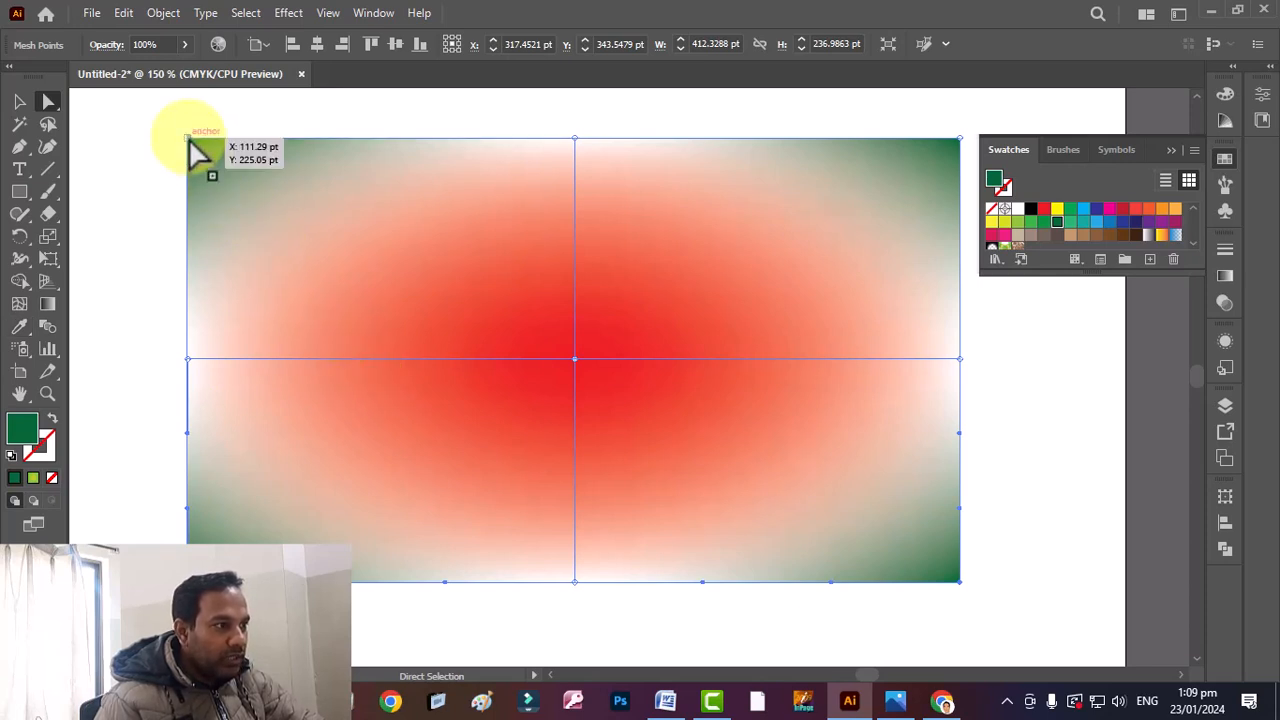
- Pull the four corner mesh points inward, placing the upper right at about X 464.5, Y 275.5 and the lower right at X 460, Y 422 pt
left_click_drag(189, 138, 310, 238)
left_click_drag(963, 143, 849, 251)
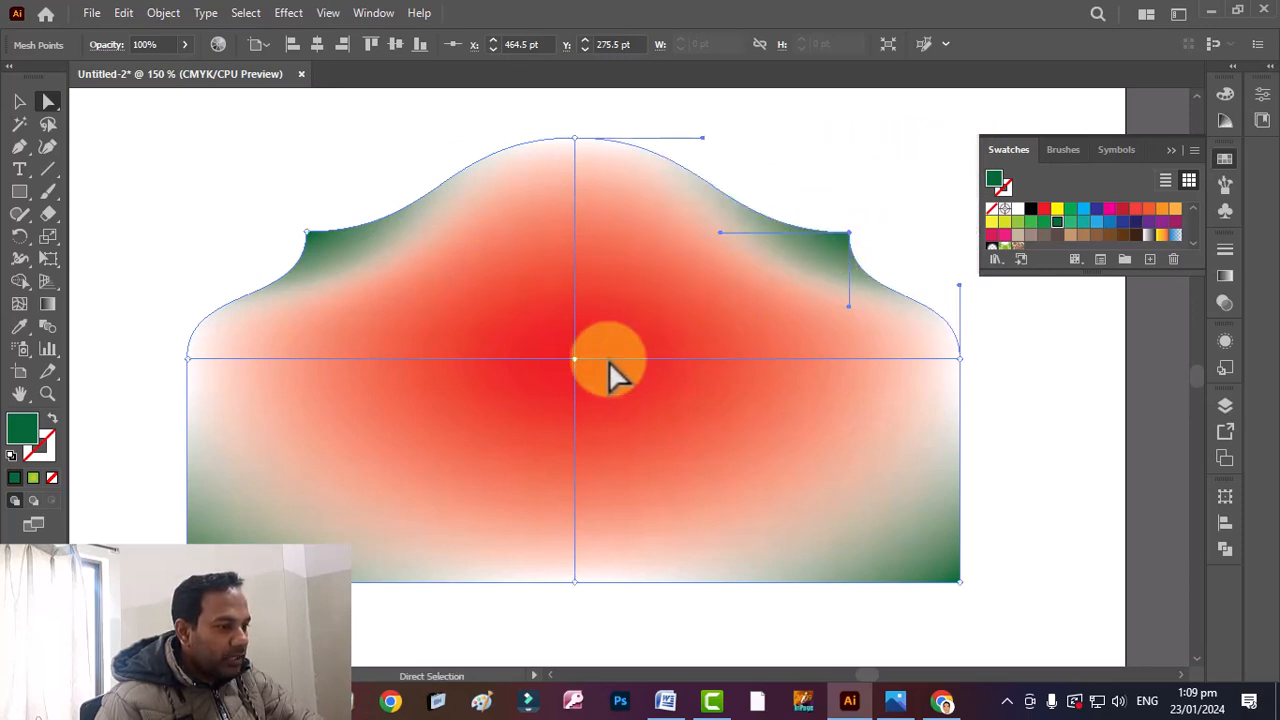
left_click_drag(187, 582, 309, 517)
left_click_drag(960, 584, 840, 507)
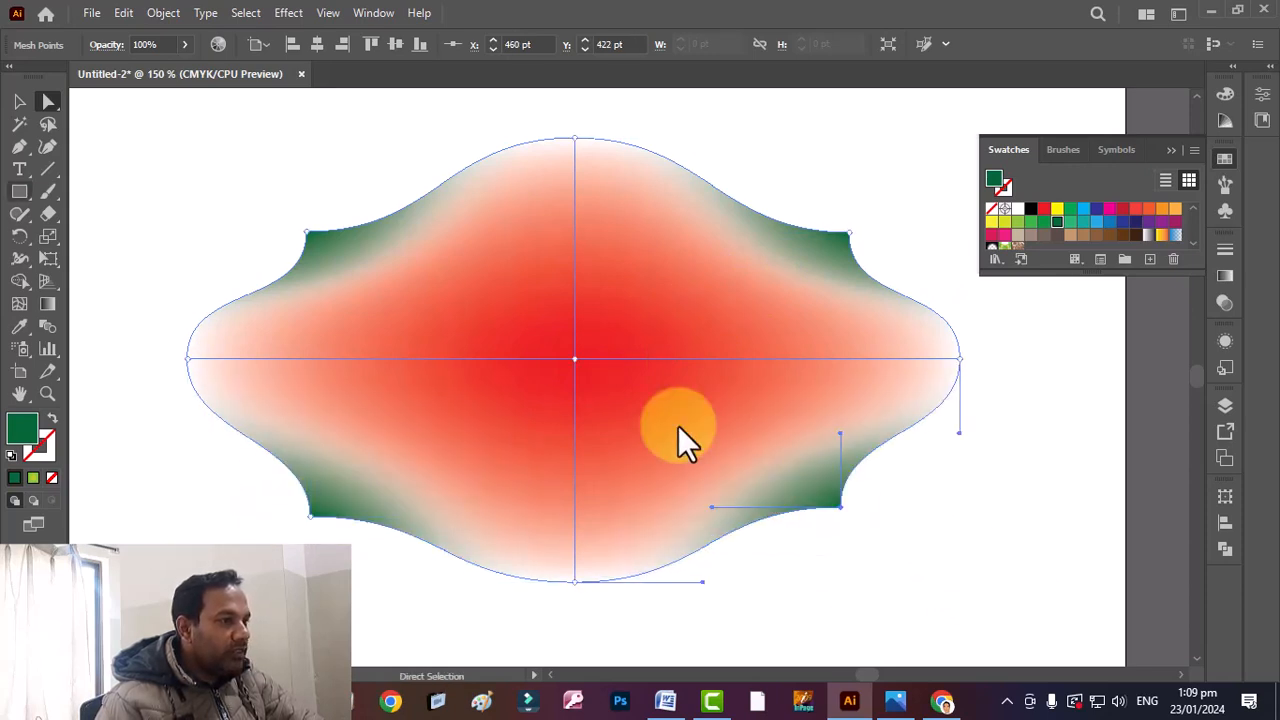
- Select the whole reshaped mesh object and delete it from the artboard
left_click(20, 101)
left_click(106, 243)
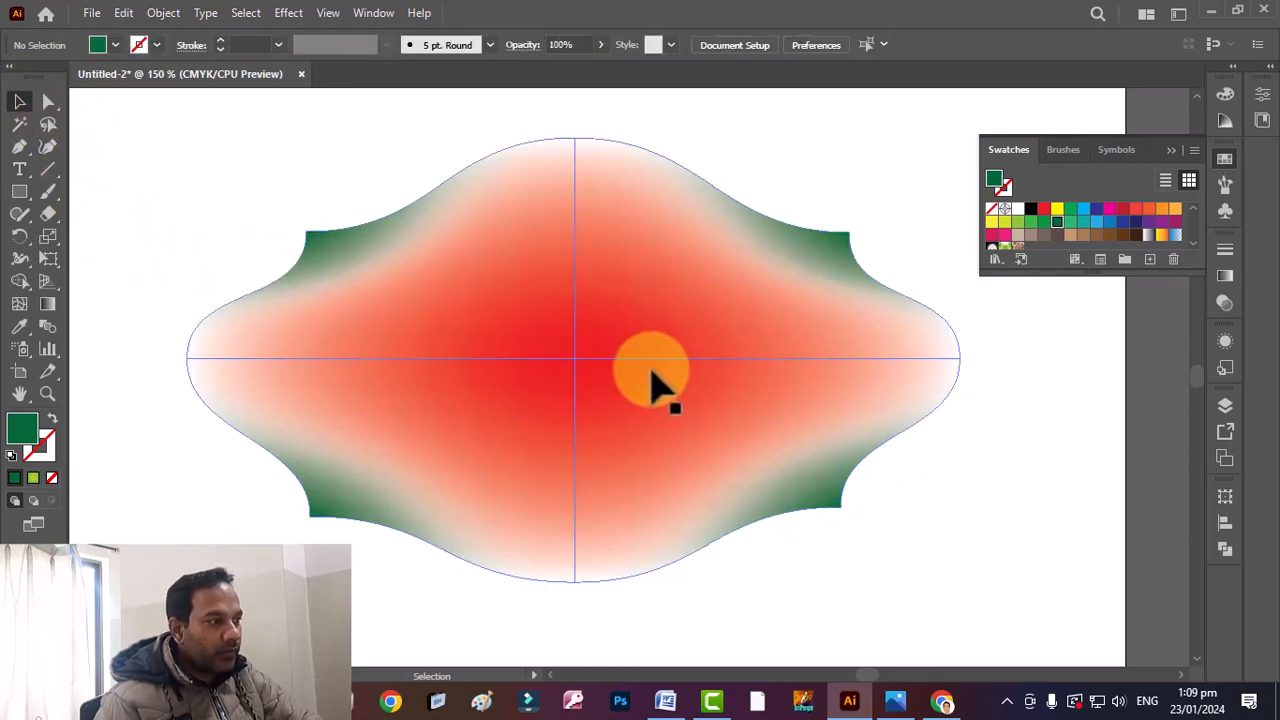
left_click_drag(651, 370, 621, 356)
key("Delete")
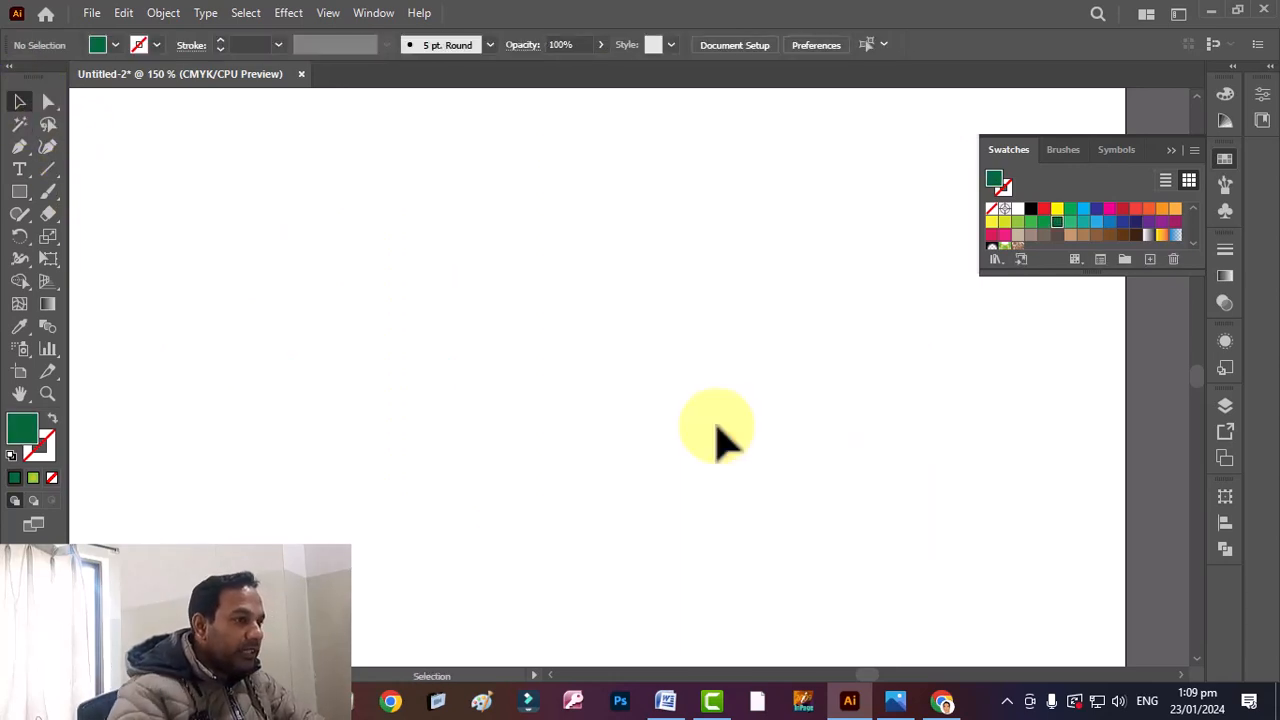
- Draw a wide ellipse on the empty artboard with the Ellipse tool
scroll(330, 340, "down", 1)
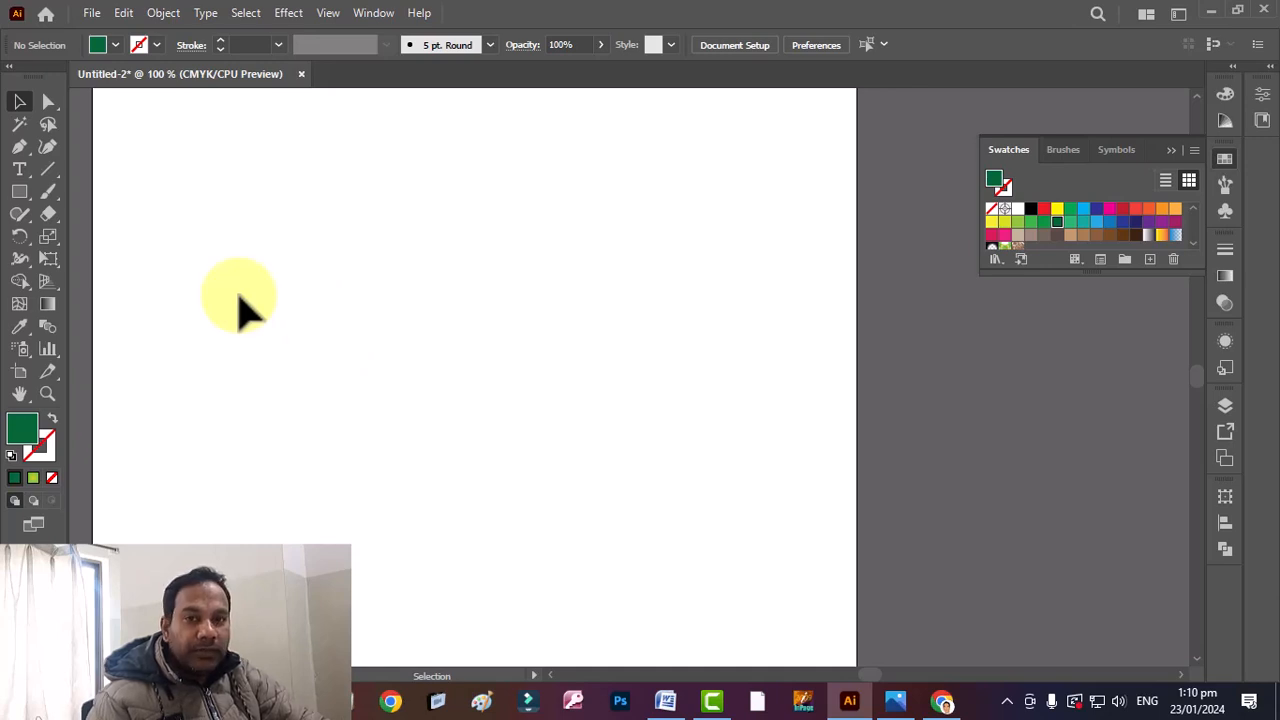
left_click(23, 199)
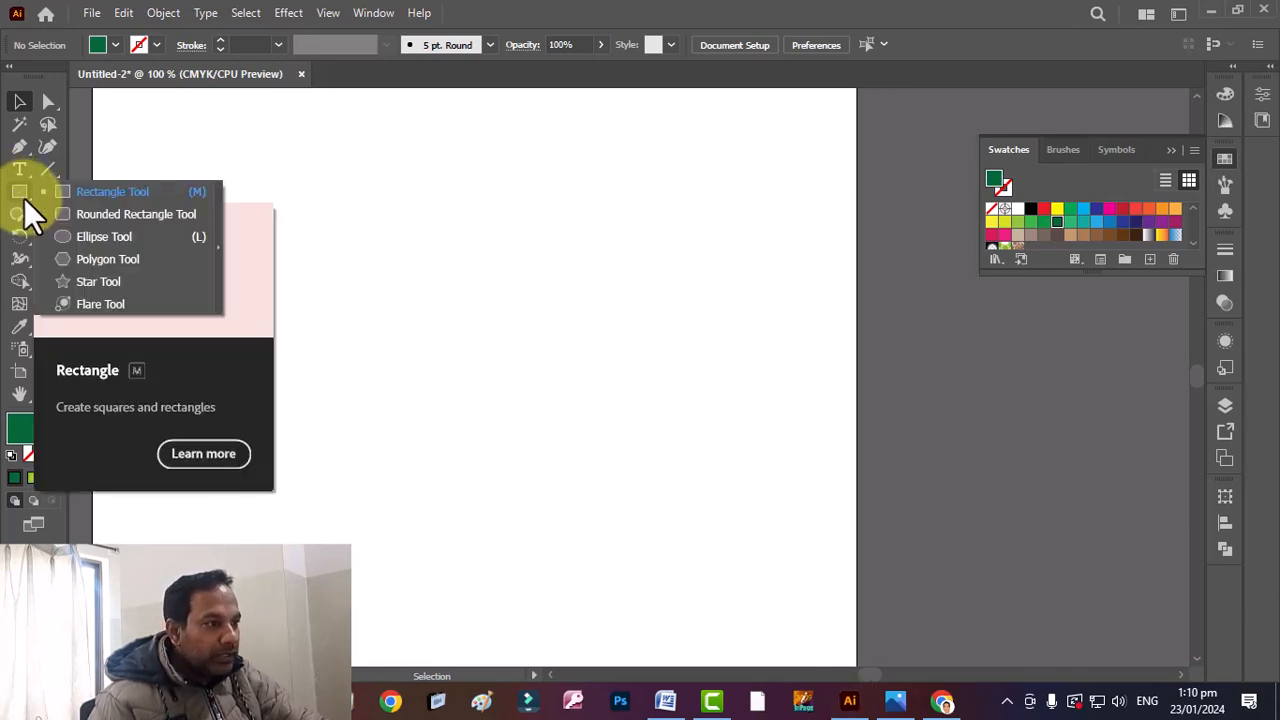
left_click(86, 237)
left_click_drag(240, 270, 669, 507)
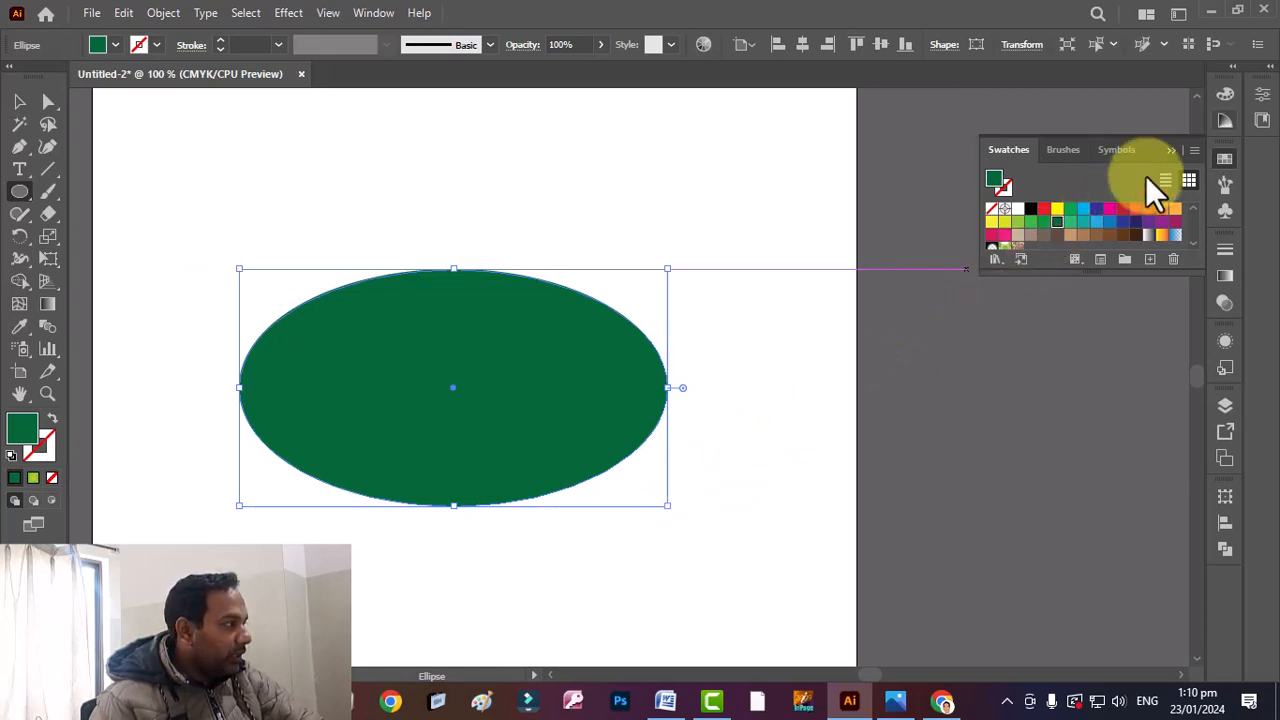
- Fill the ellipse with a darker green picked from the color spectrum
left_click(1228, 118)
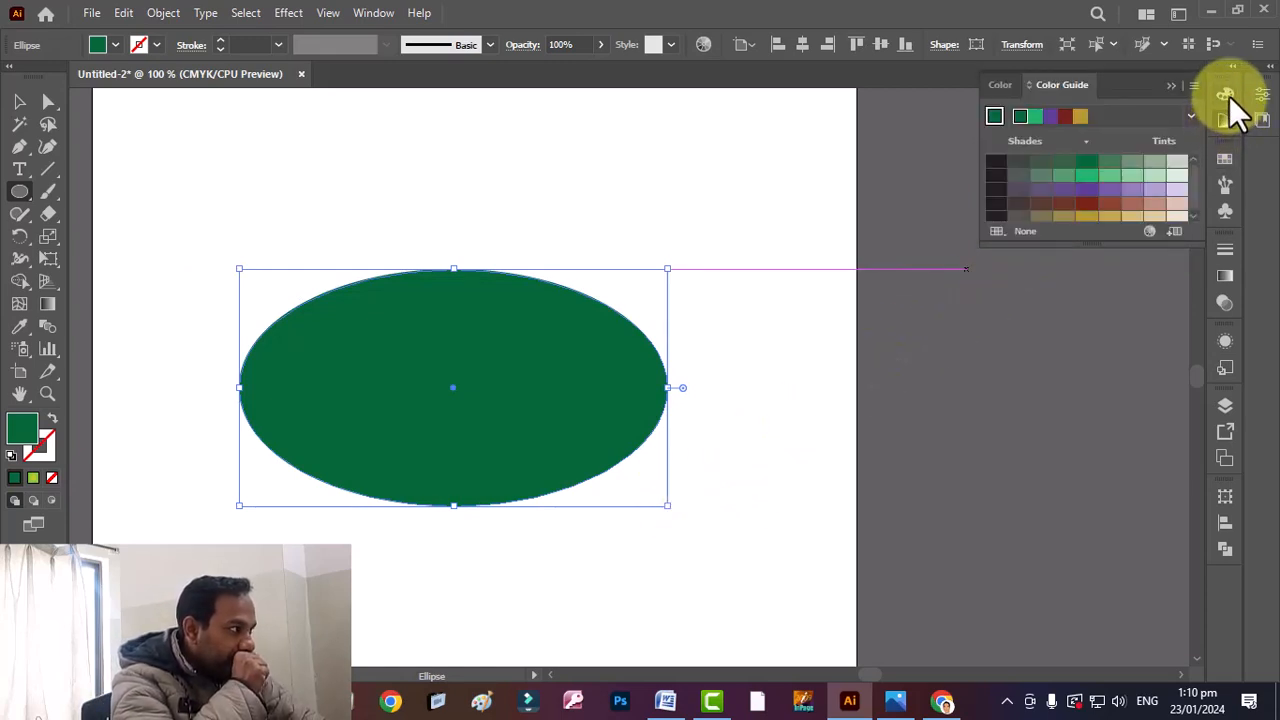
left_click(1229, 96)
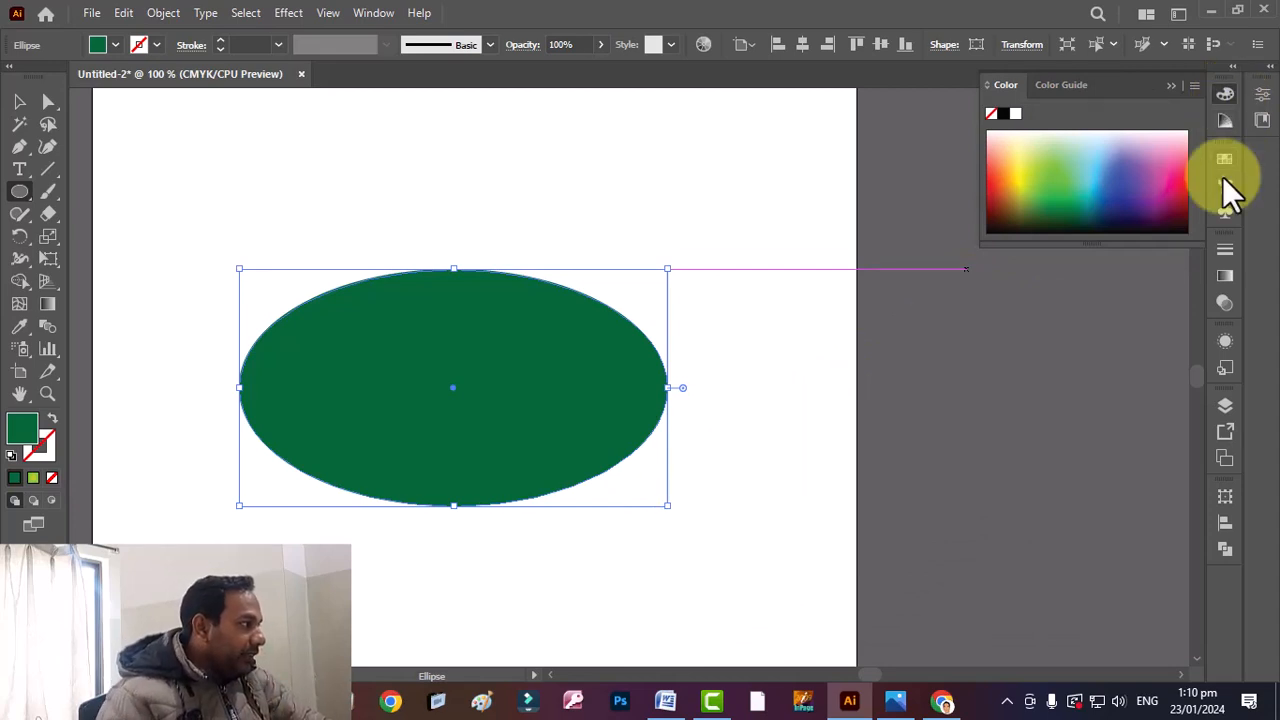
left_click(1062, 90)
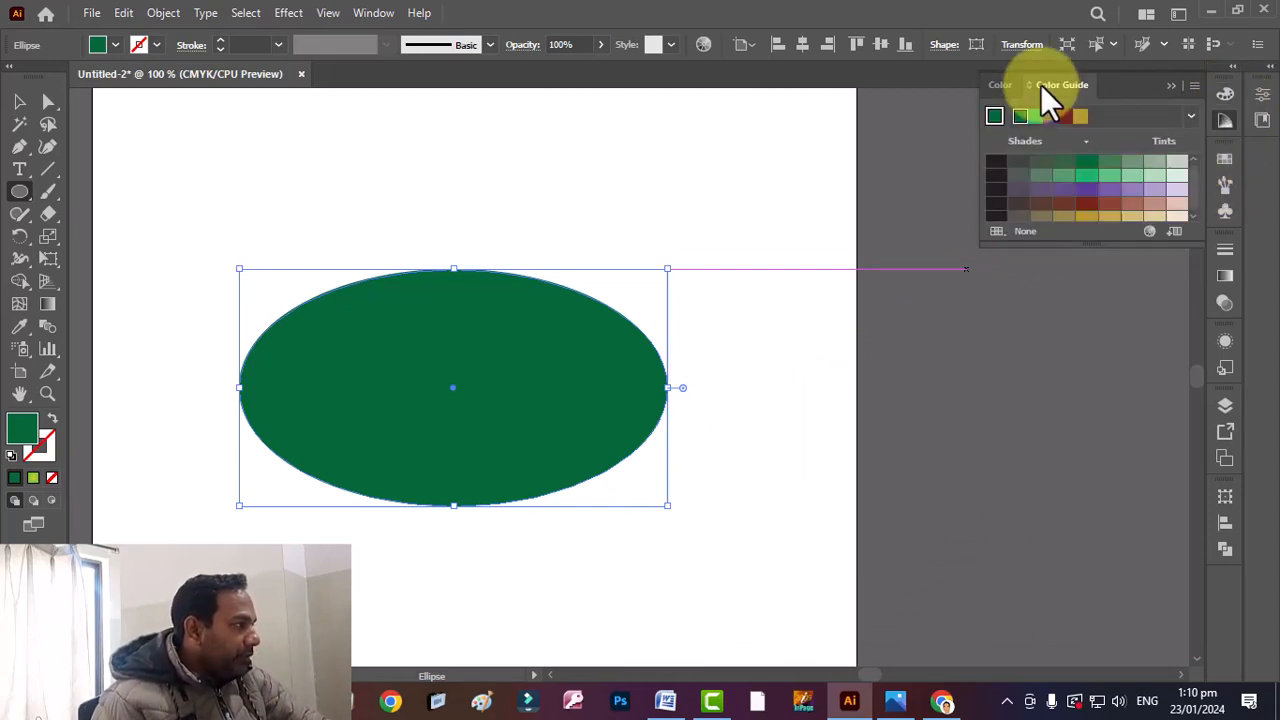
left_click(1223, 158)
left_click(1065, 150)
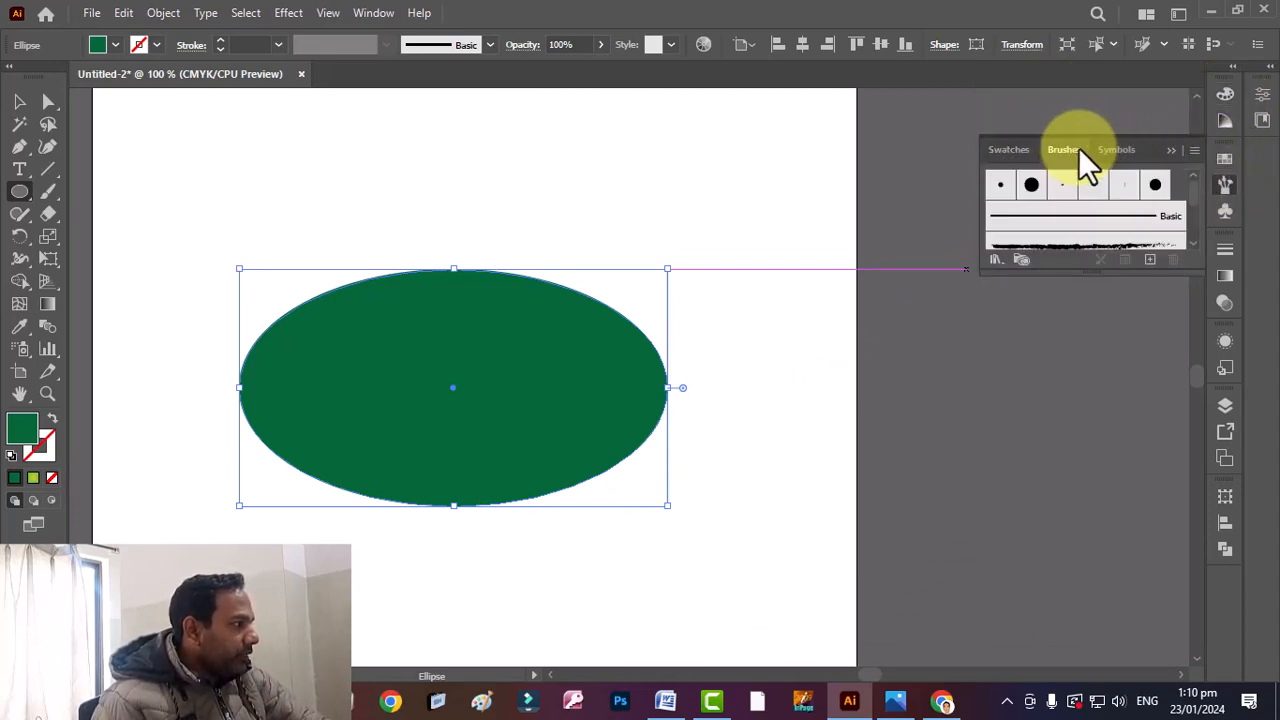
left_click(1222, 113)
left_click(998, 84)
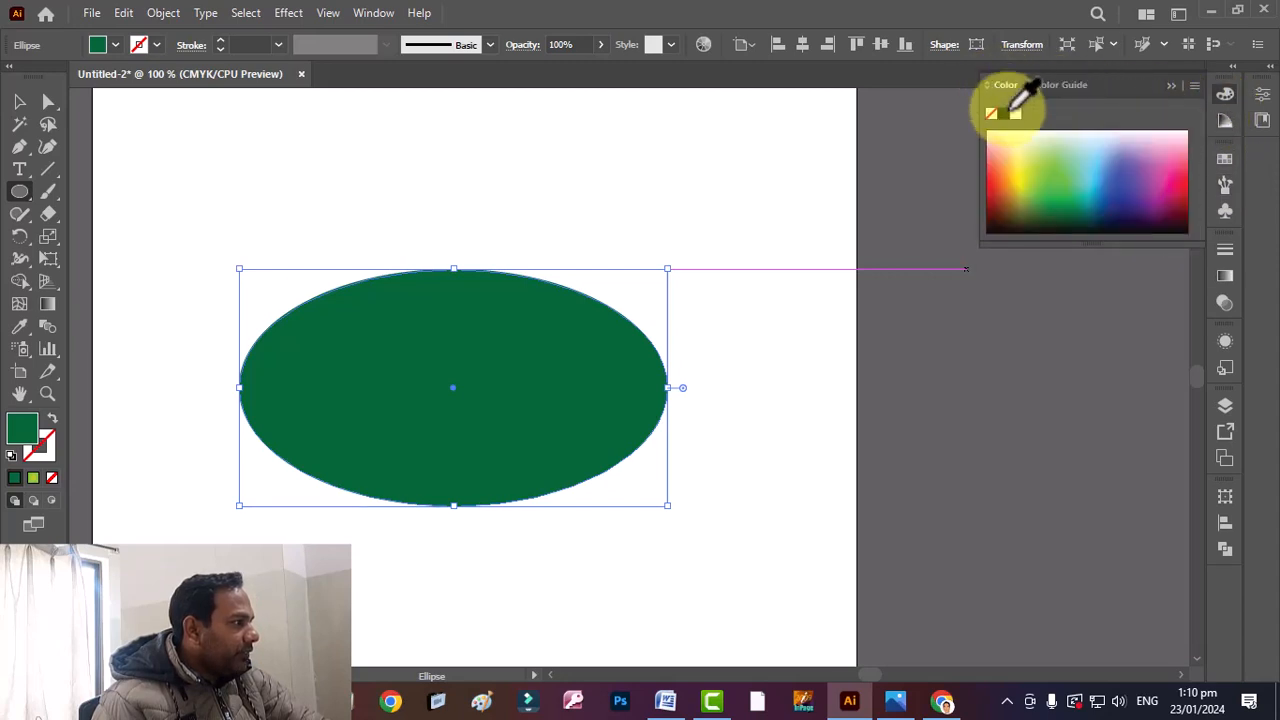
left_click(1062, 214)
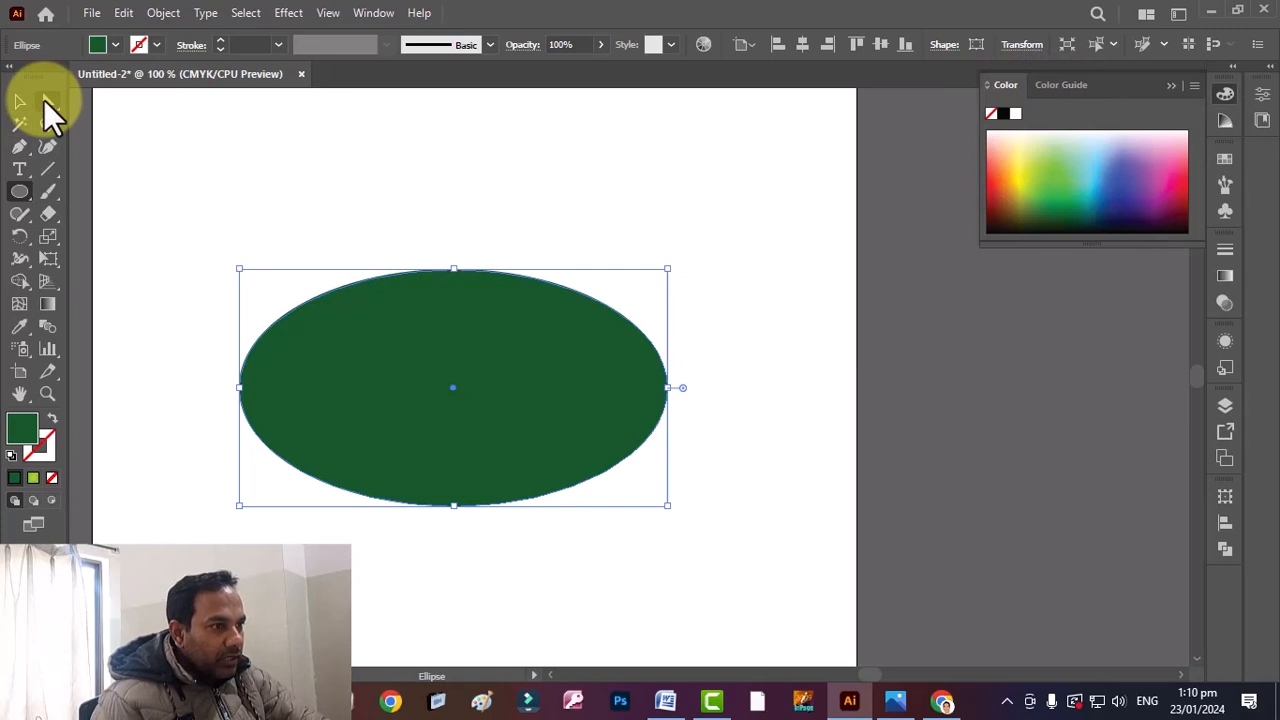
- Add seven horizontal mesh lines across the green ellipse by placing mesh points along one vertical centre line with the Mesh tool
left_click(19, 304)
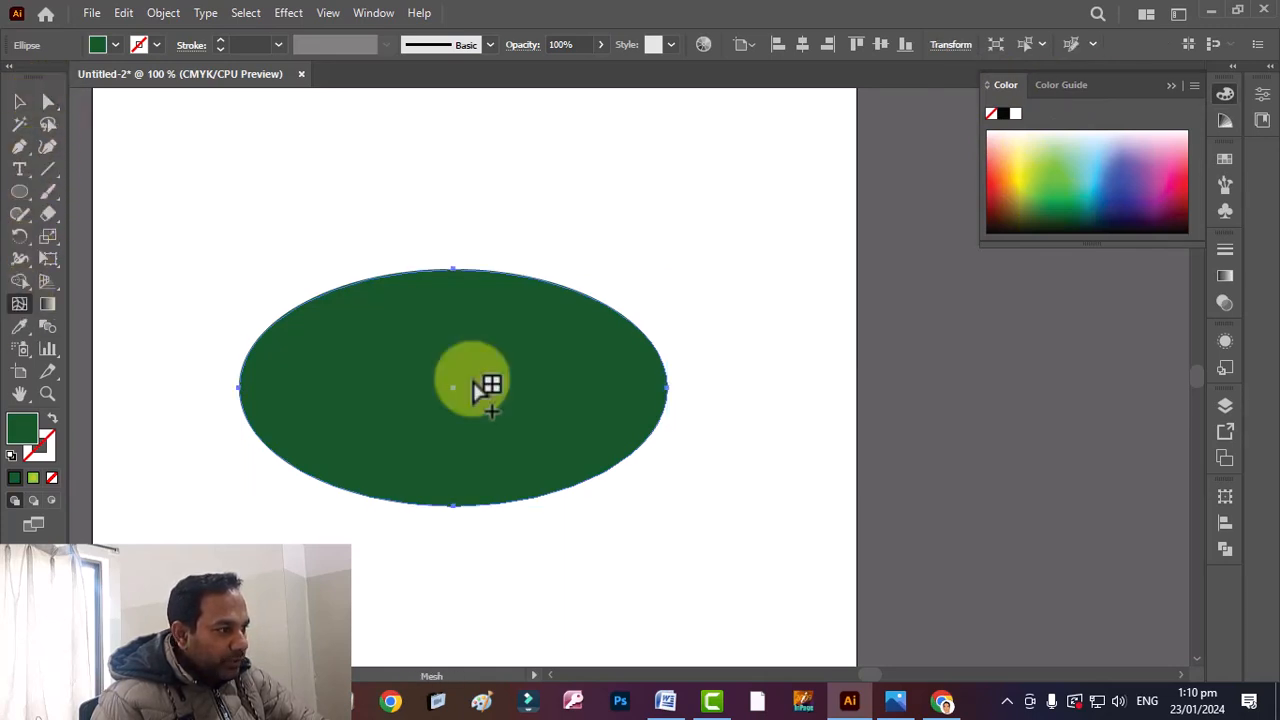
left_click(456, 319)
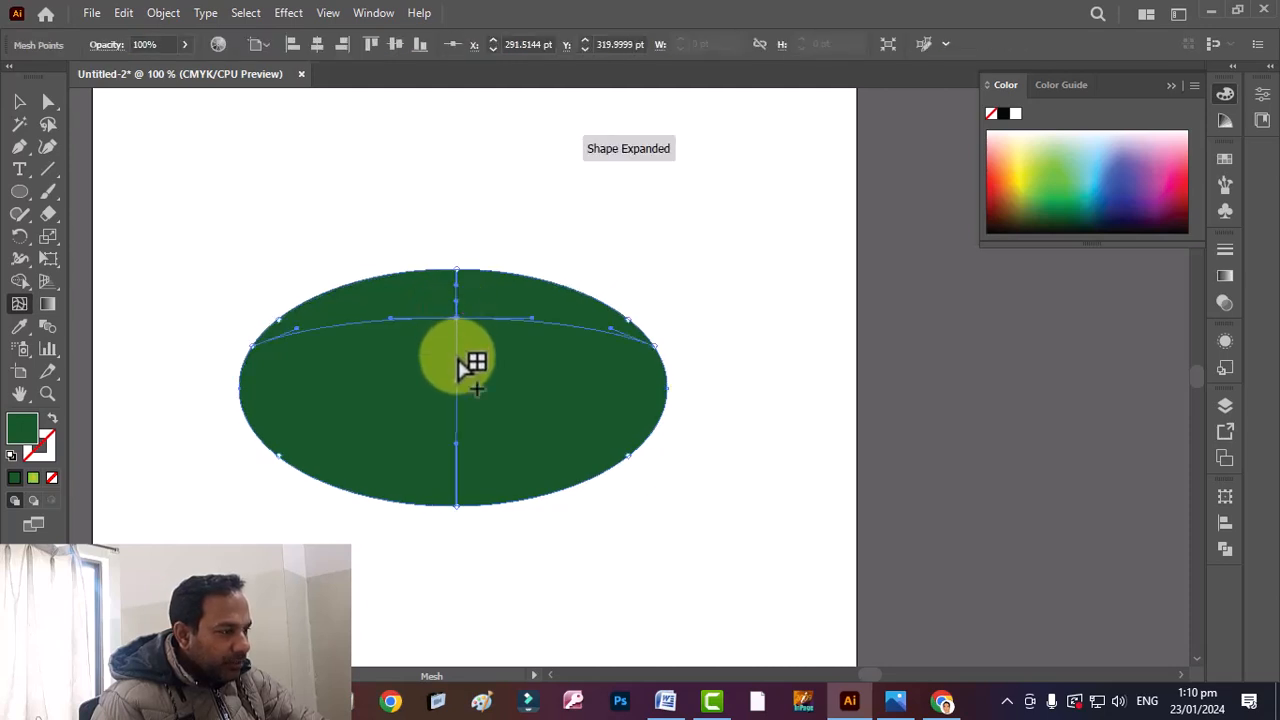
left_click(457, 358)
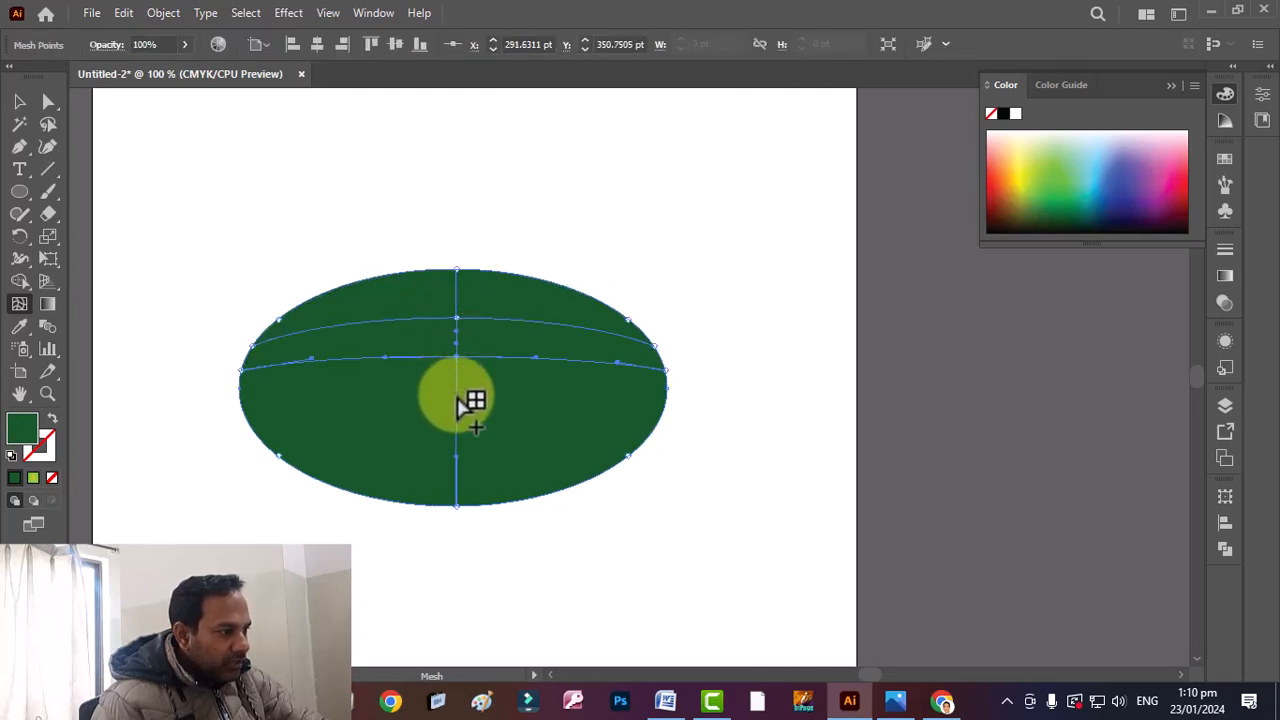
left_click(457, 396)
left_click(456, 437)
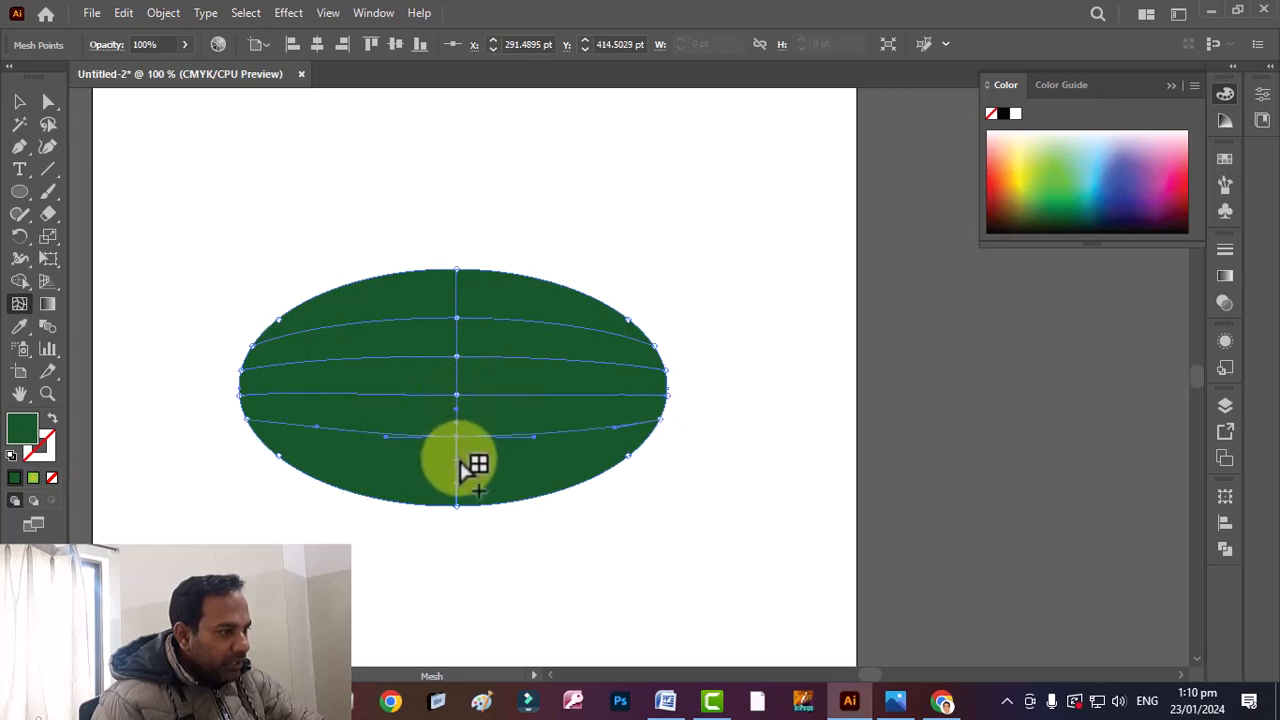
left_click(457, 466)
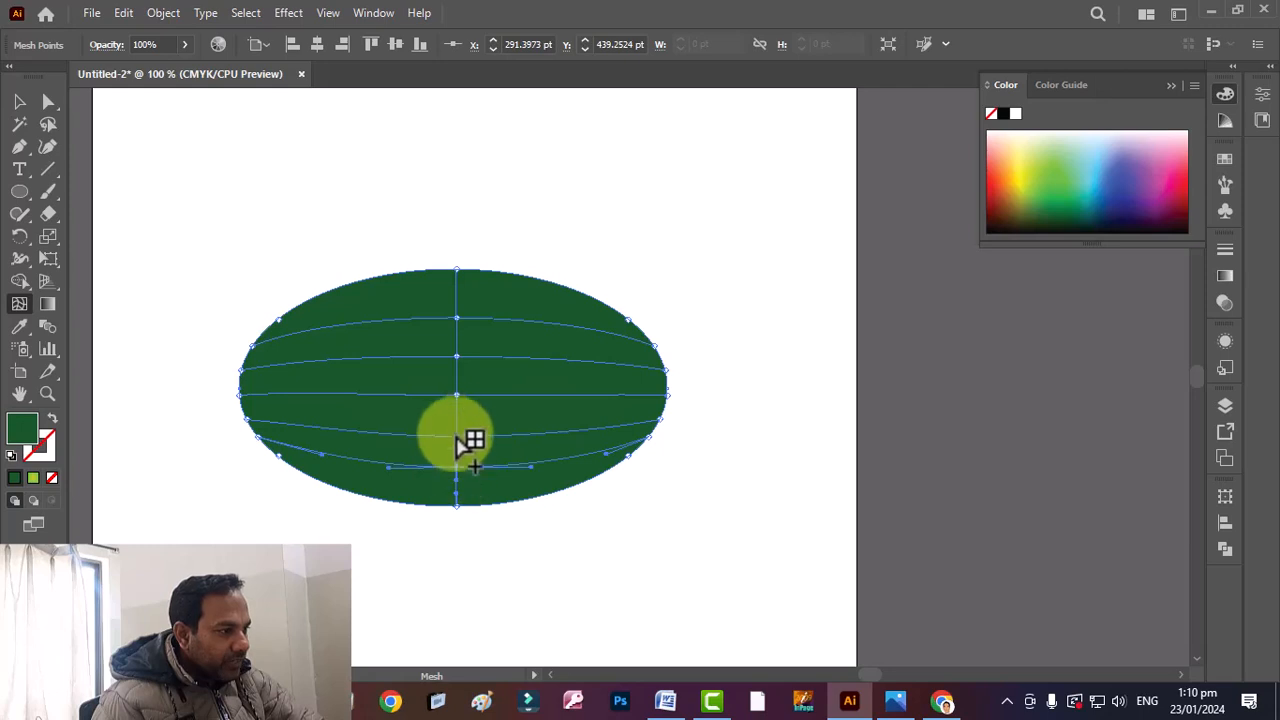
left_click(457, 289)
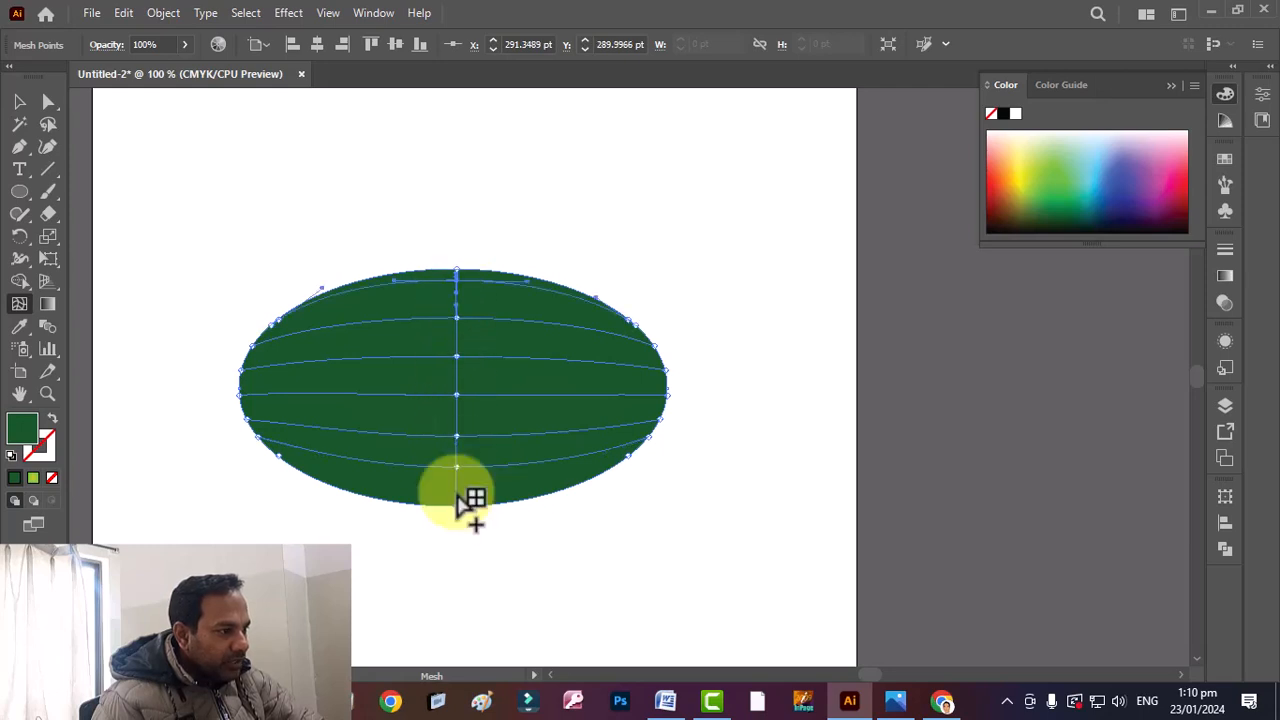
left_click(457, 493)
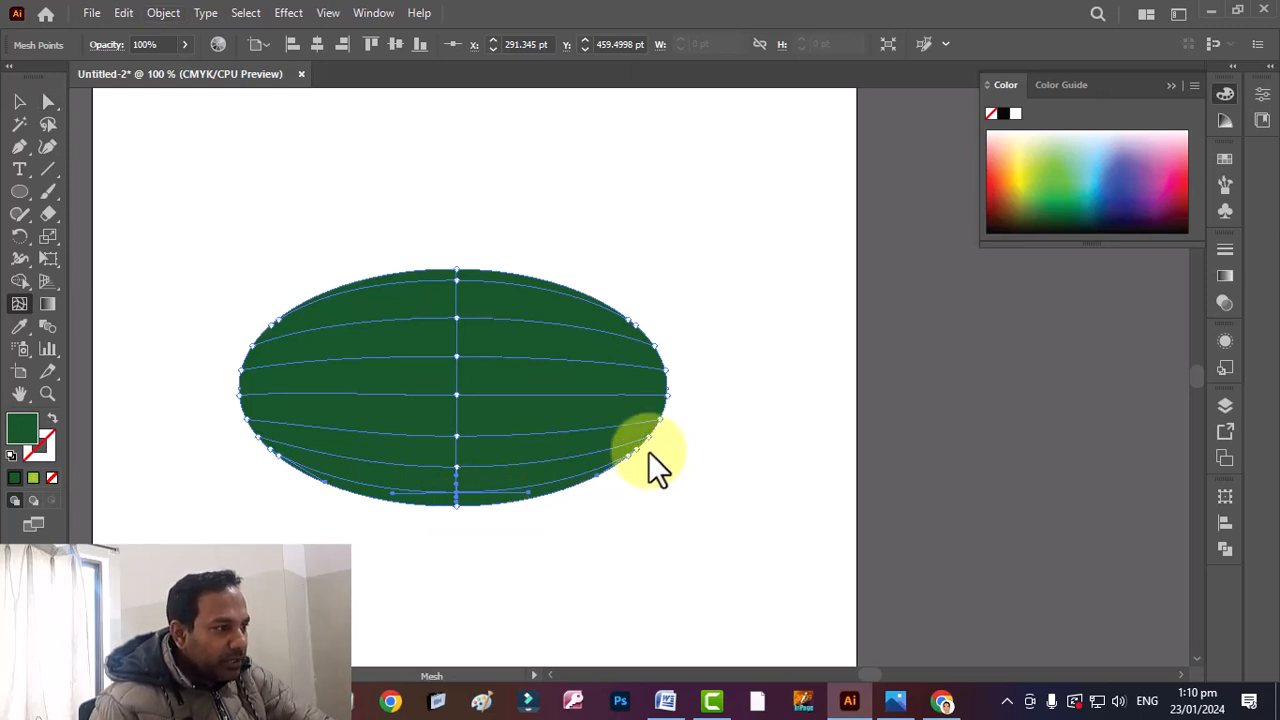
- Draw a second wide ellipse, about 336 by 209 pt, on the artboard below the meshed one
left_click(11, 188)
scroll(11, 188, "down", 3)
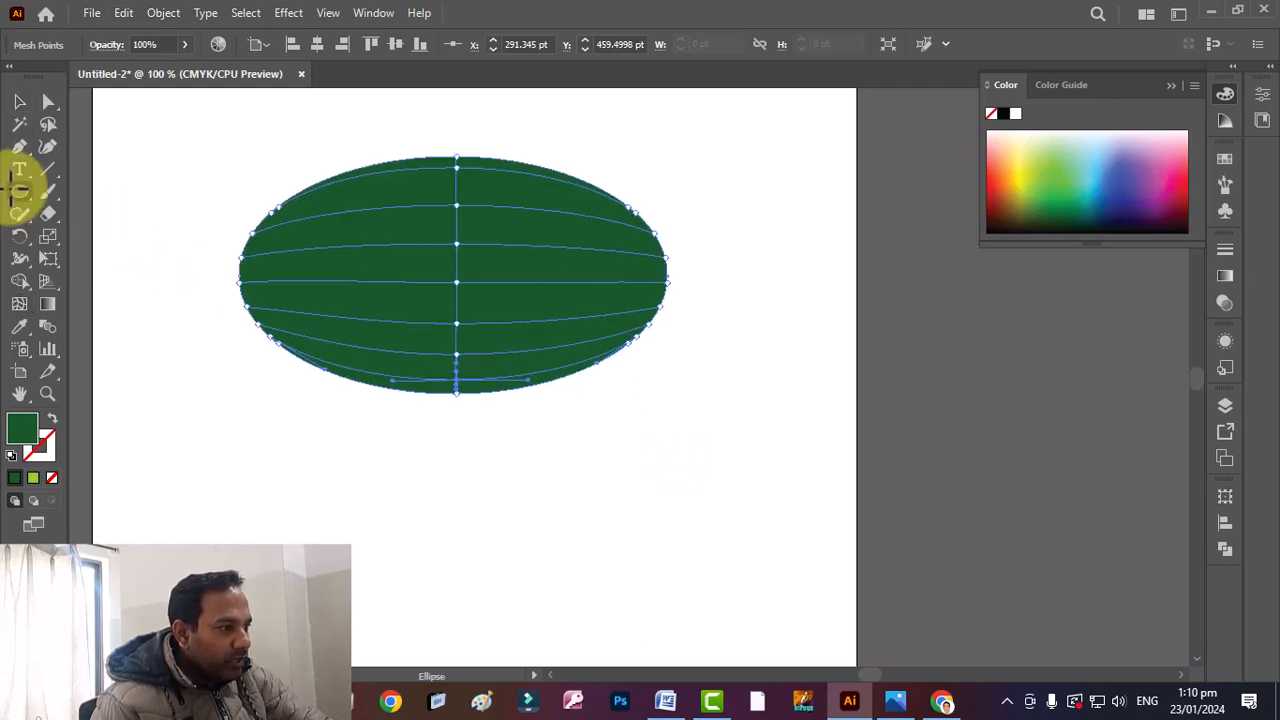
left_click_drag(270, 448, 690, 574)
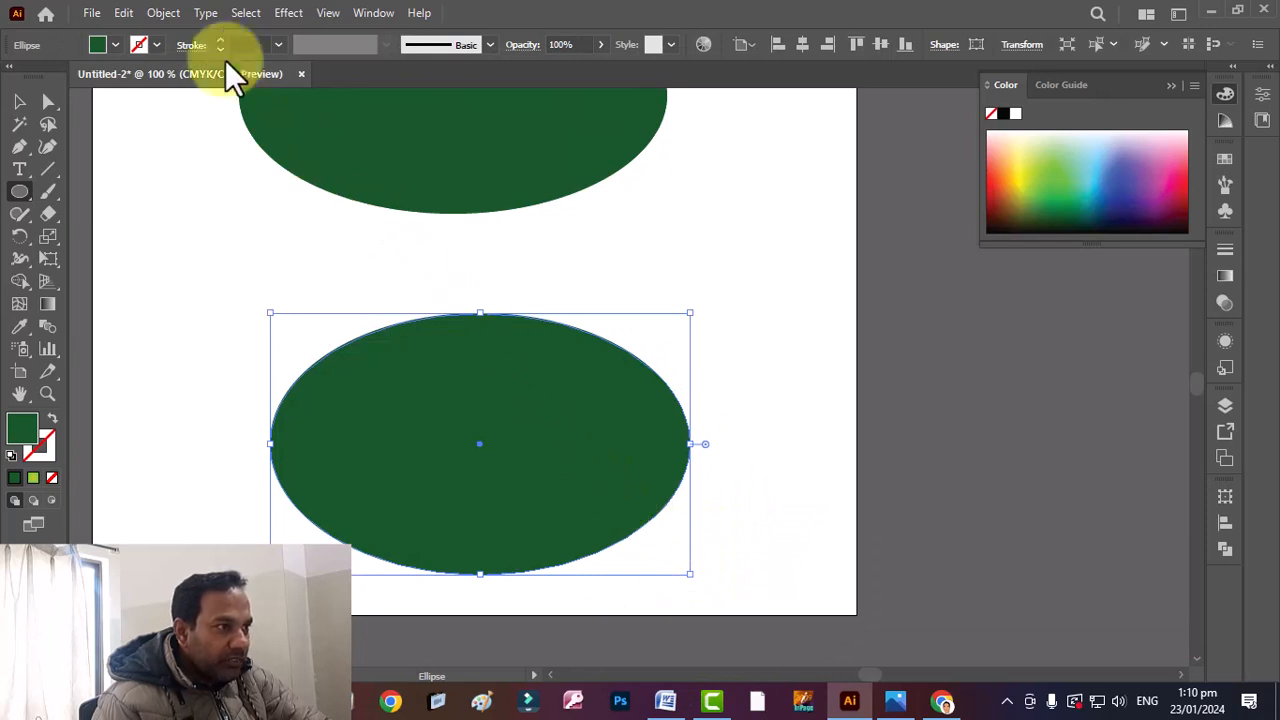
- Create a gradient mesh on the new lower ellipse with 10 rows, 2 columns and Flat appearance
left_click(172, 13)
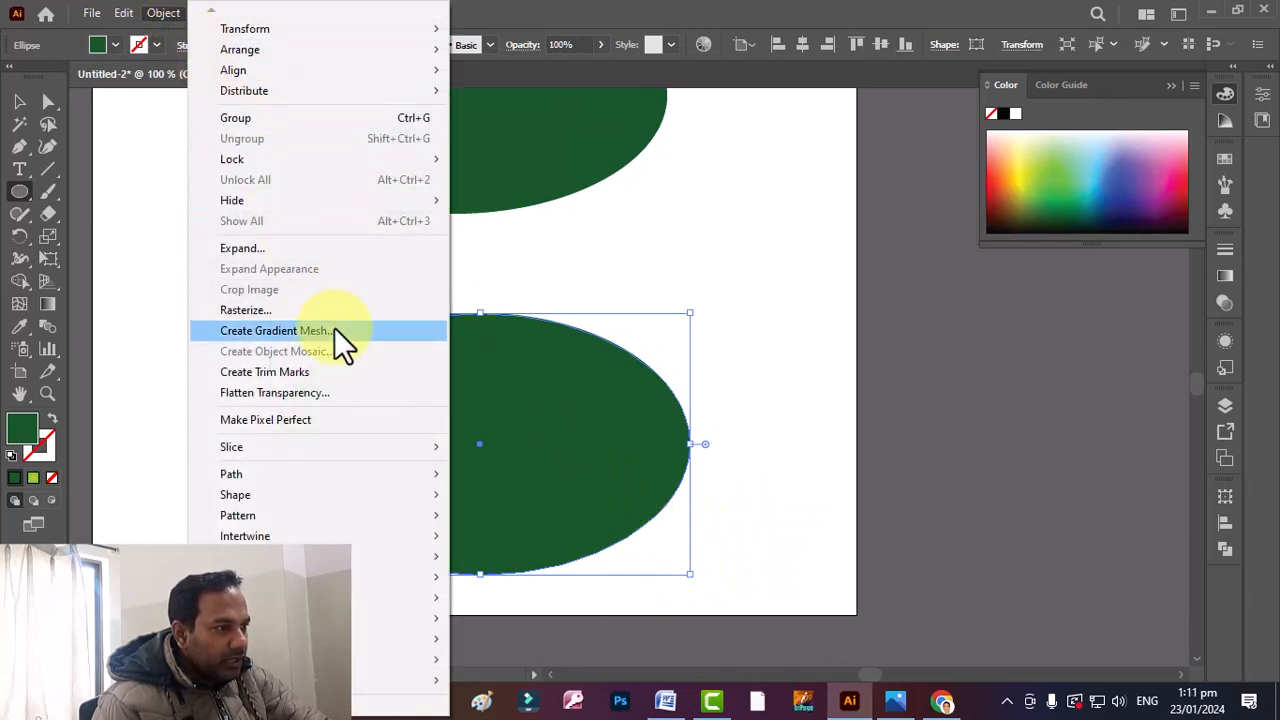
left_click(334, 327)
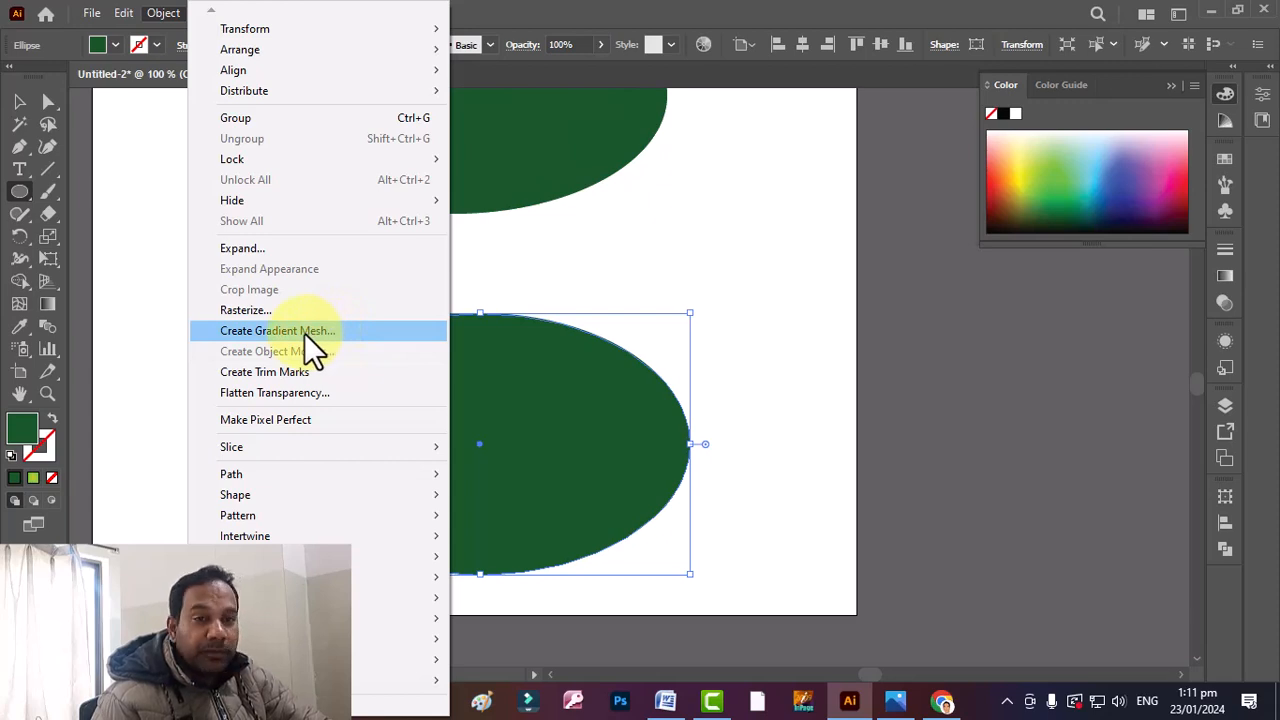
left_click(304, 333)
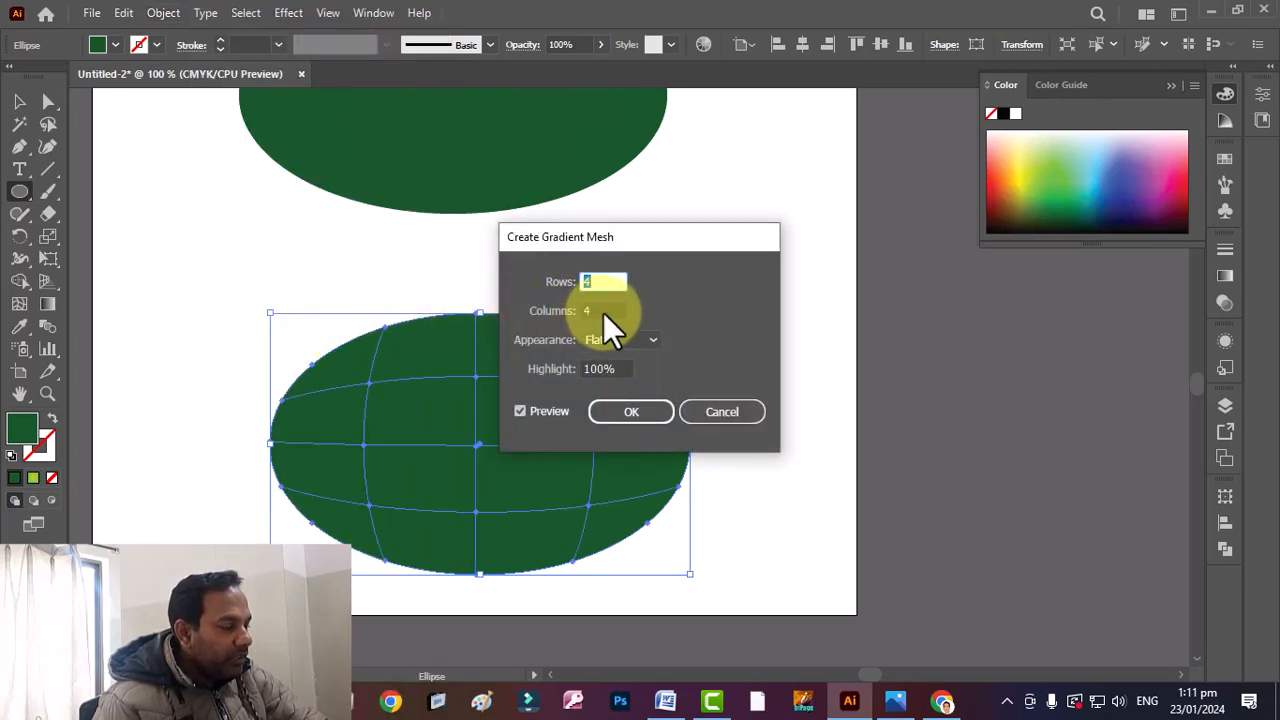
key("Tab")
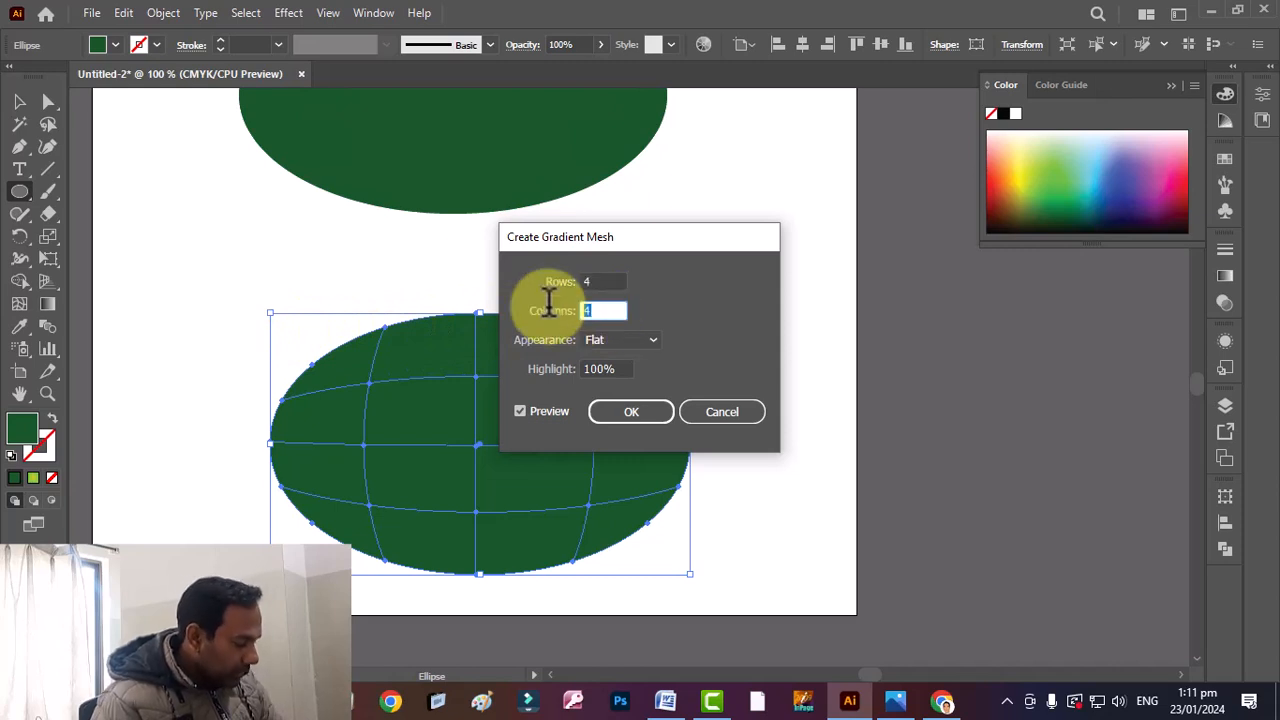
type("2")
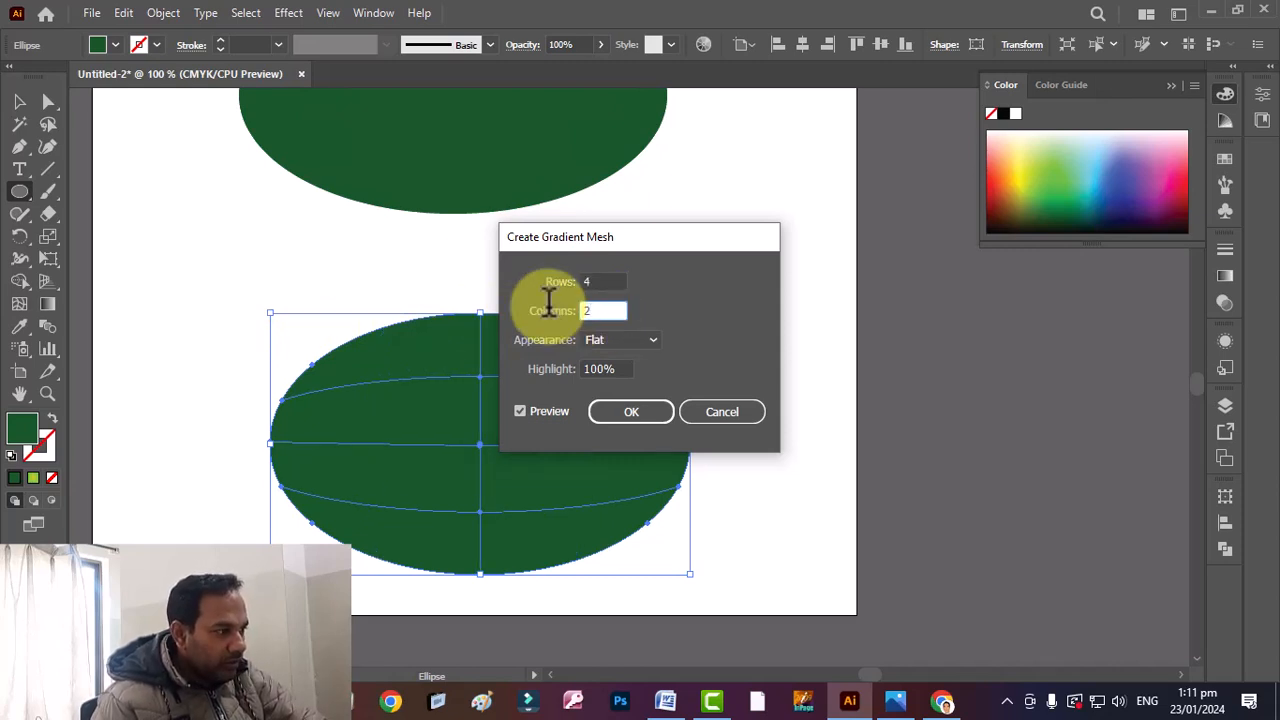
left_click(597, 281)
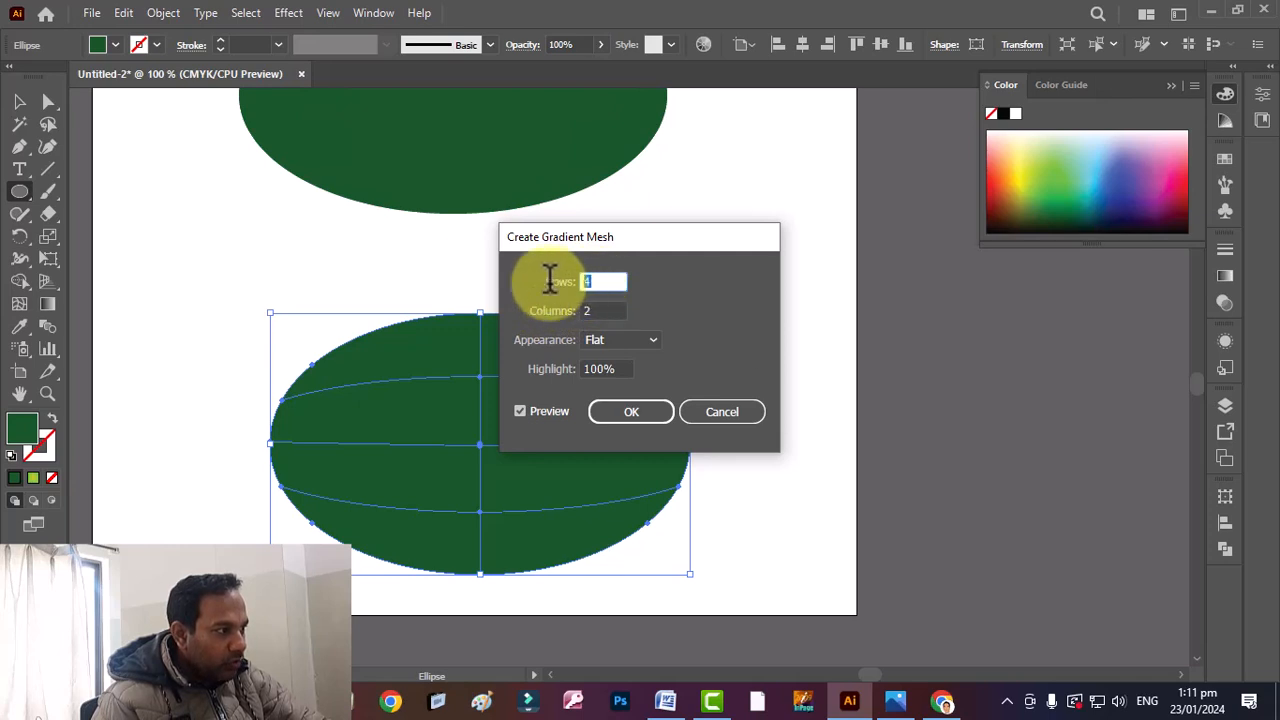
type("10")
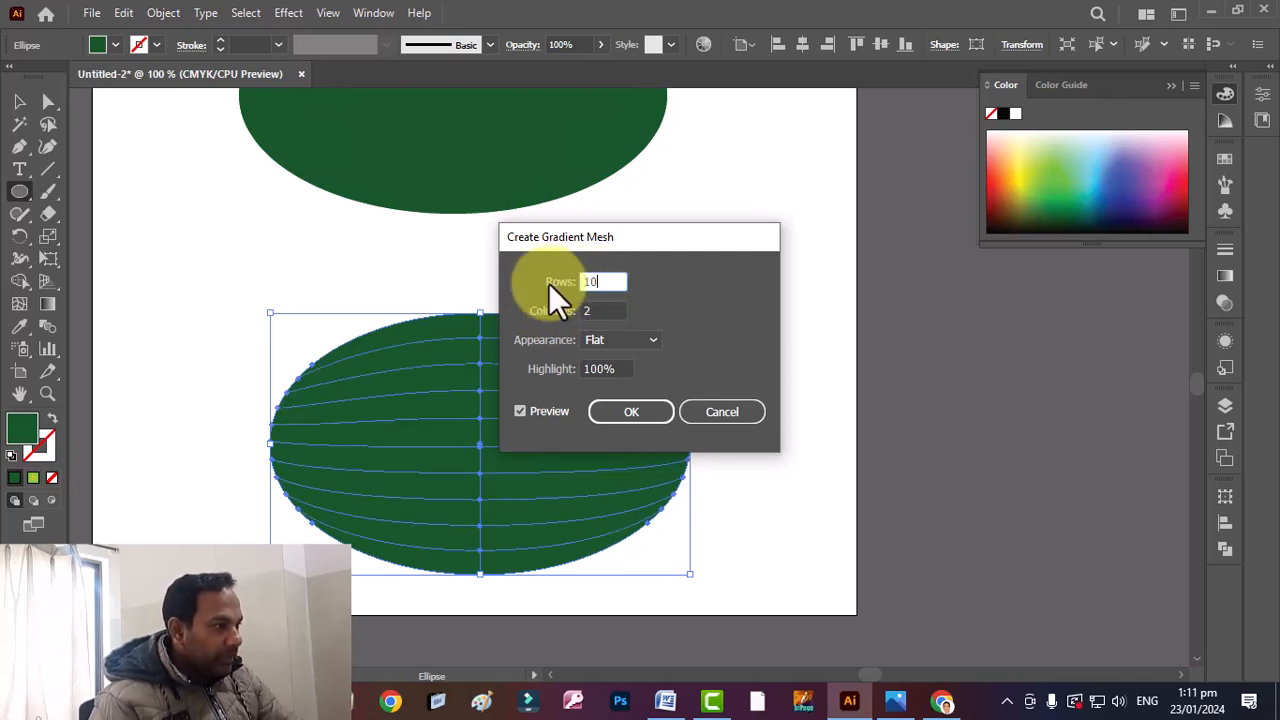
left_click(600, 411)
- Add another mesh point to the upper ellipse near its lower right edge with the Mesh tool
scroll(583, 369, "up", 4)
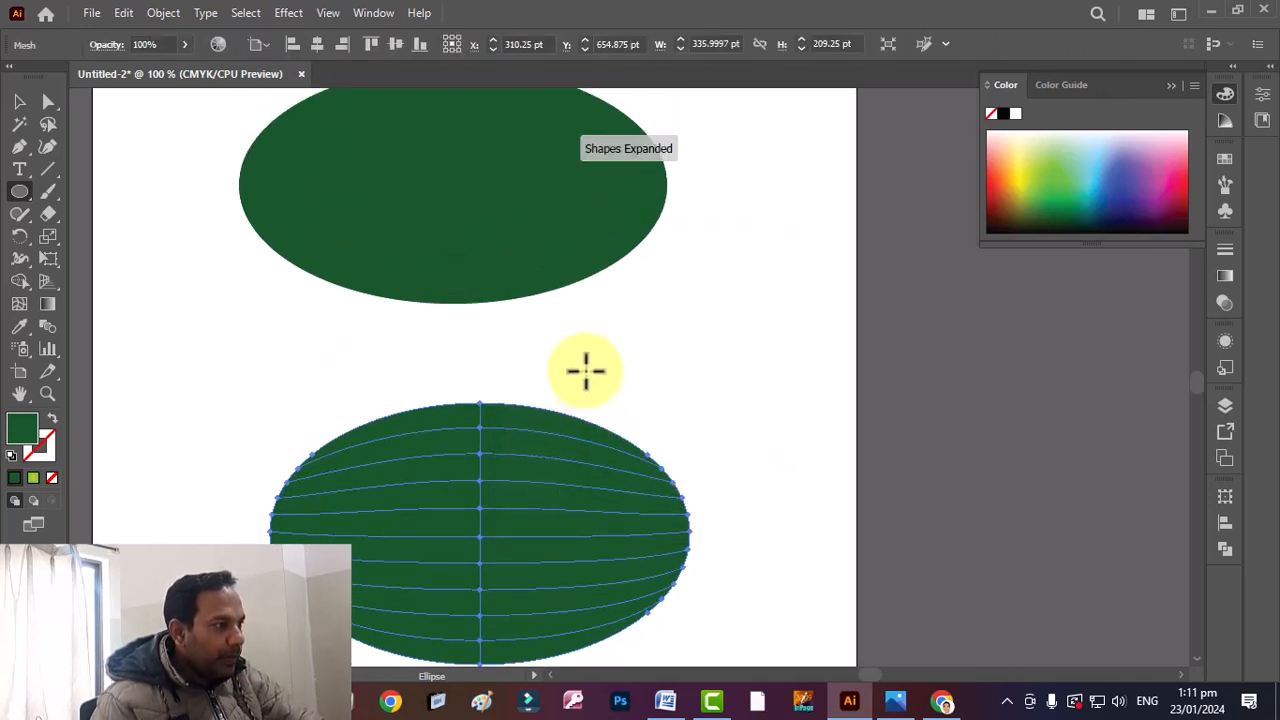
left_click(541, 253)
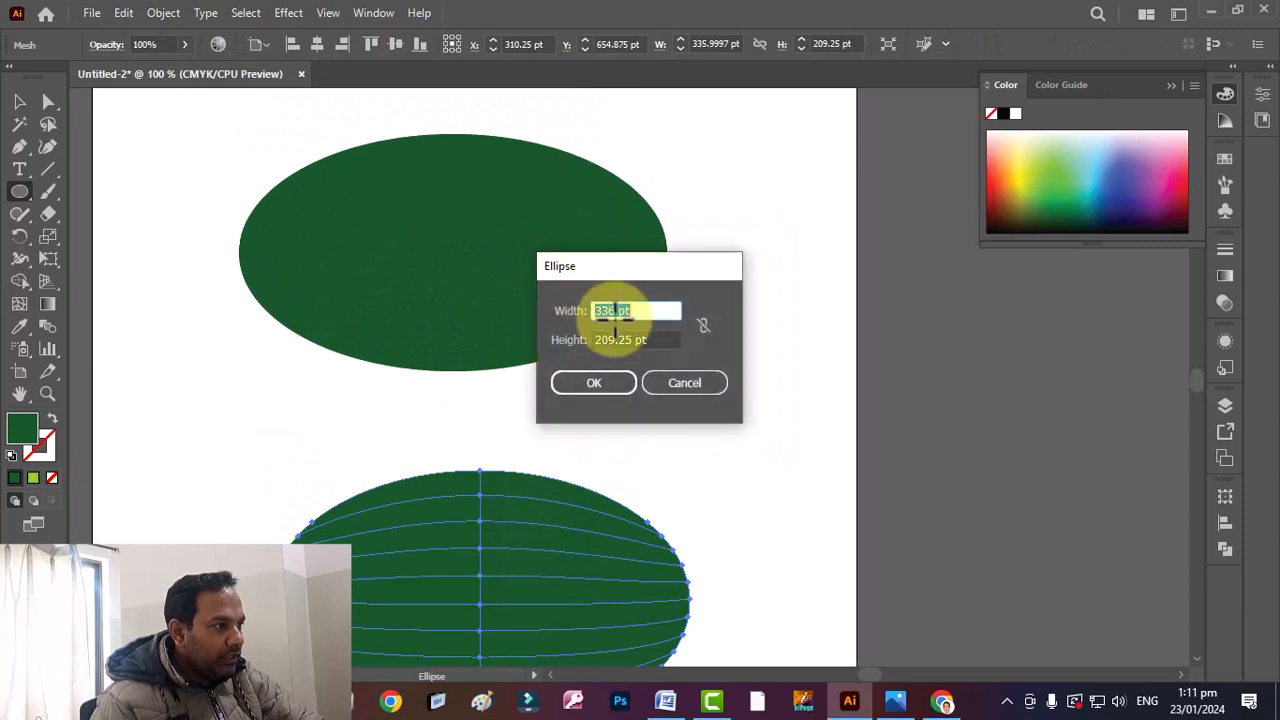
left_click(677, 381)
key("v")
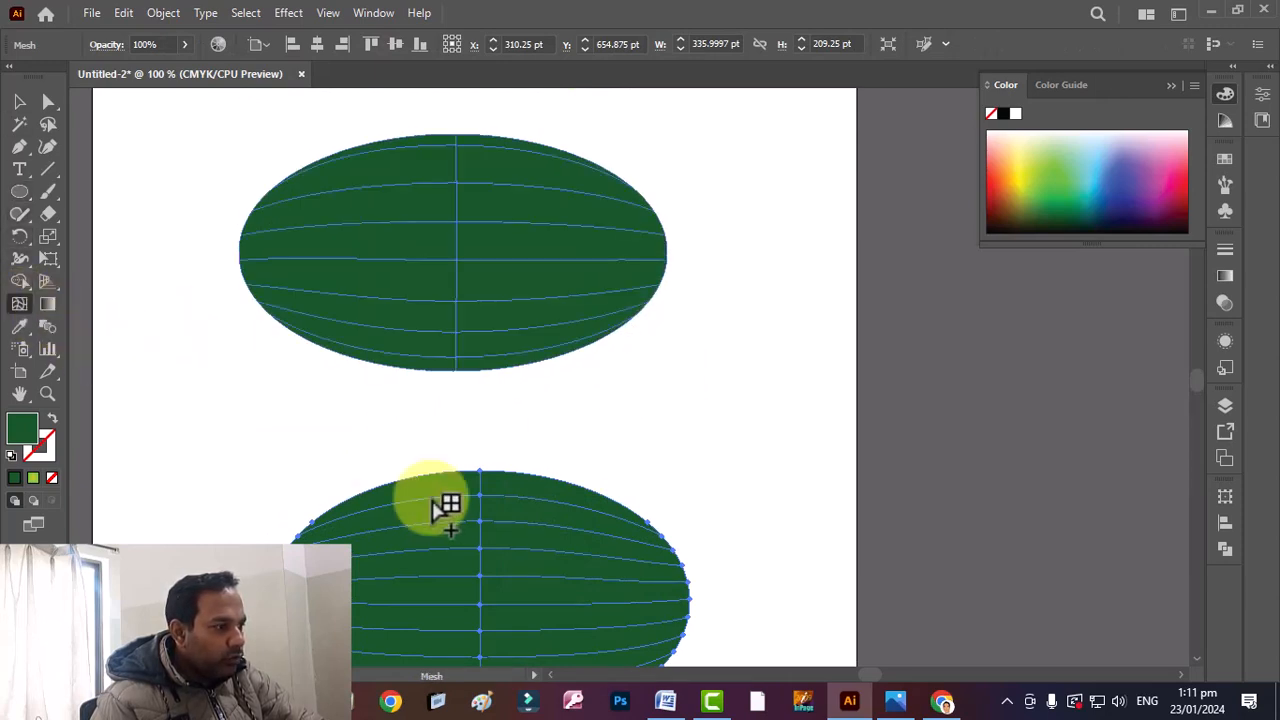
scroll(566, 560, "down", 1)
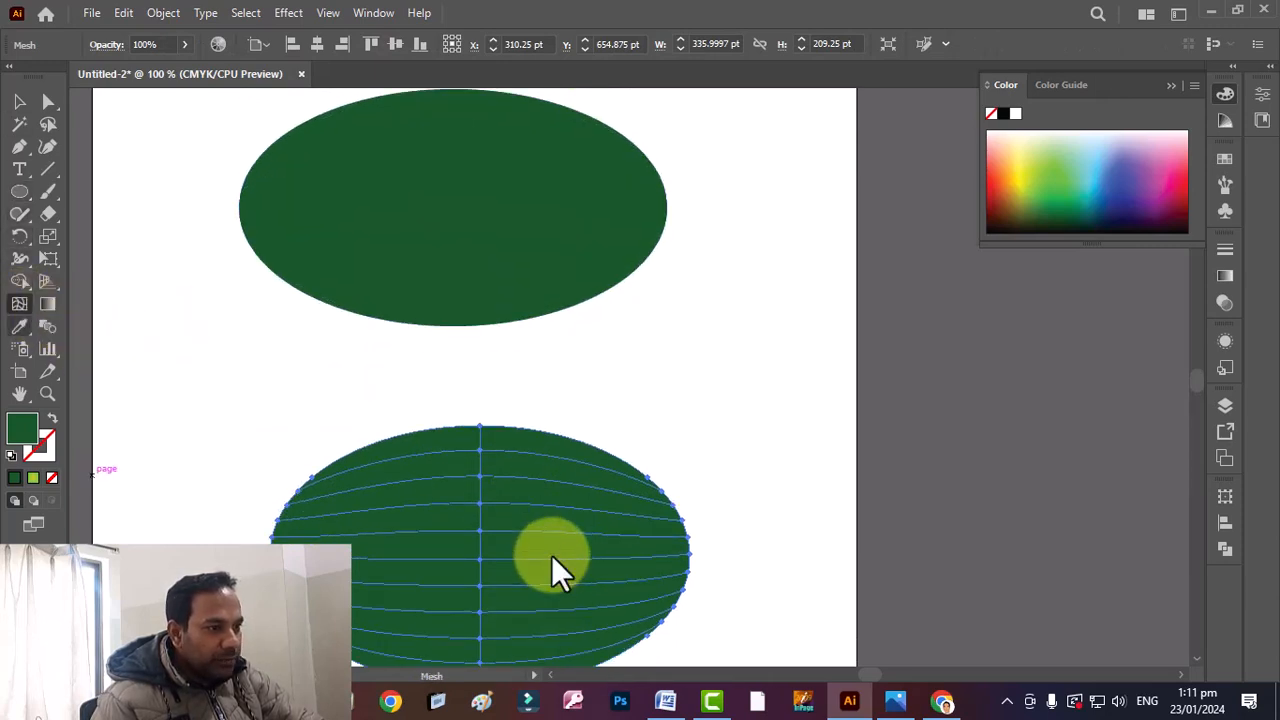
left_click(162, 12)
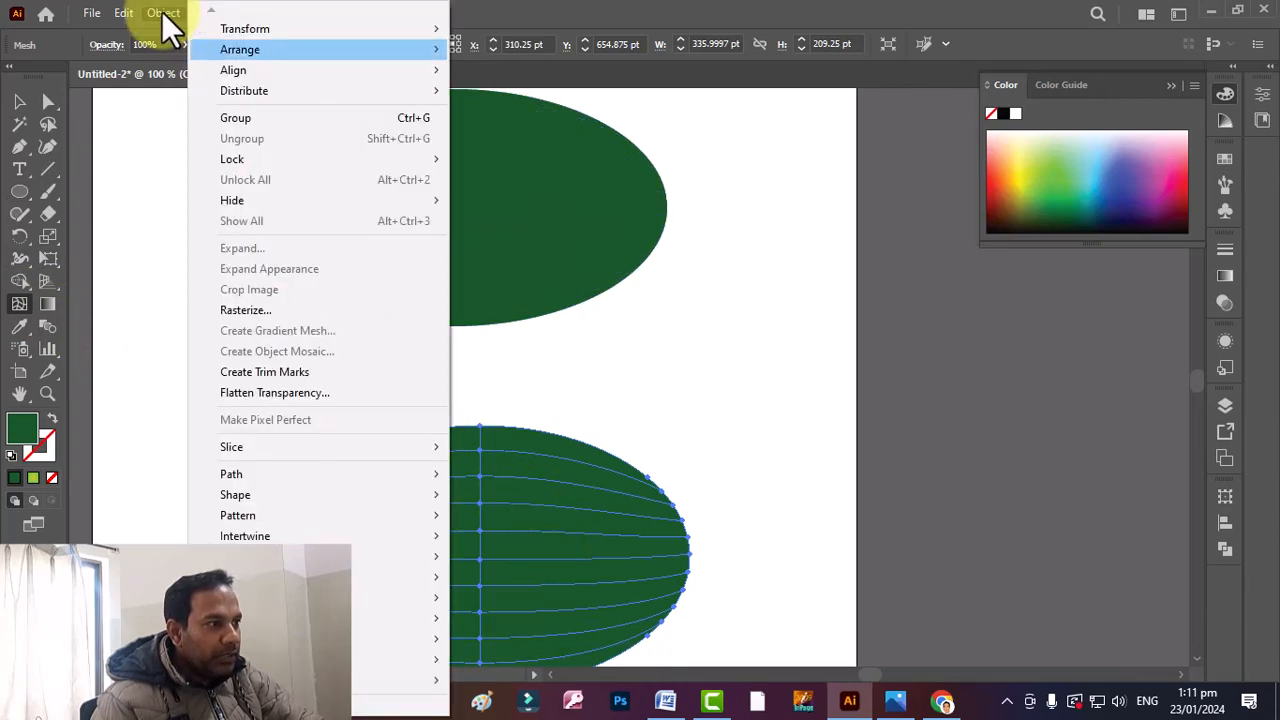
left_click(596, 278)
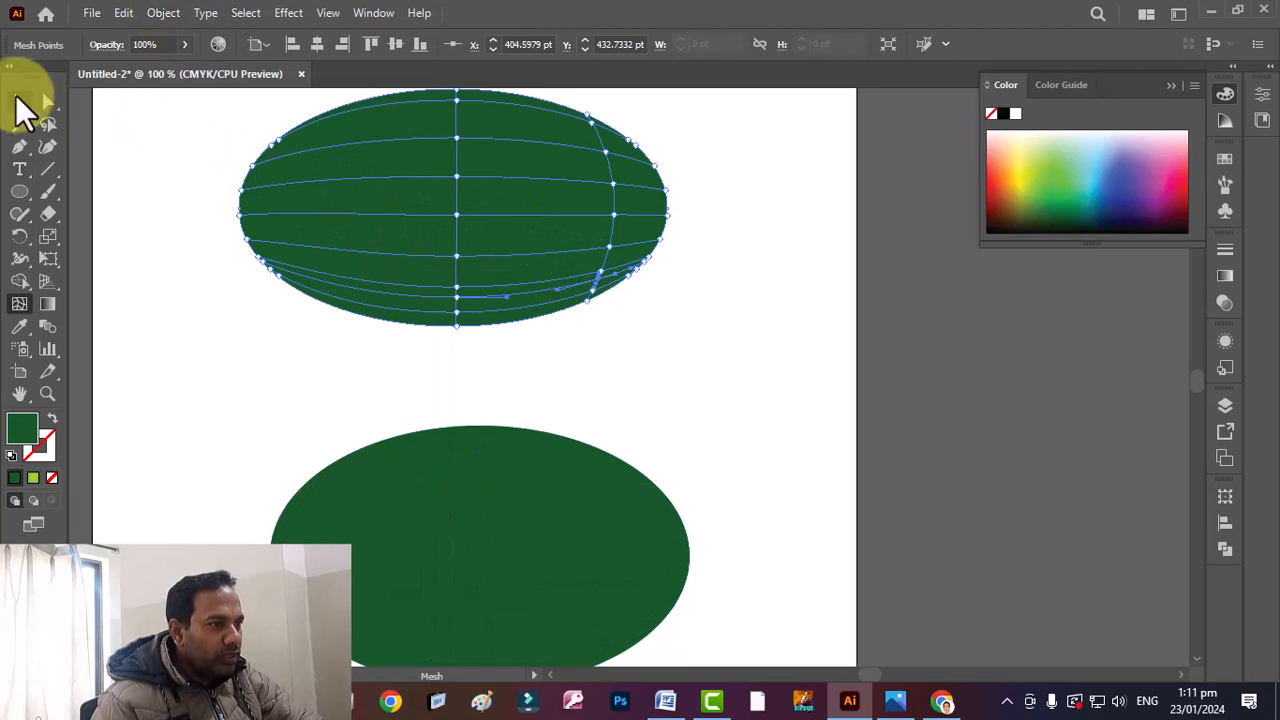
- Delete the upper ellipse and move the ten-row mesh ellipse up into the freed space
left_click(18, 102)
key("Delete")
left_click(530, 585)
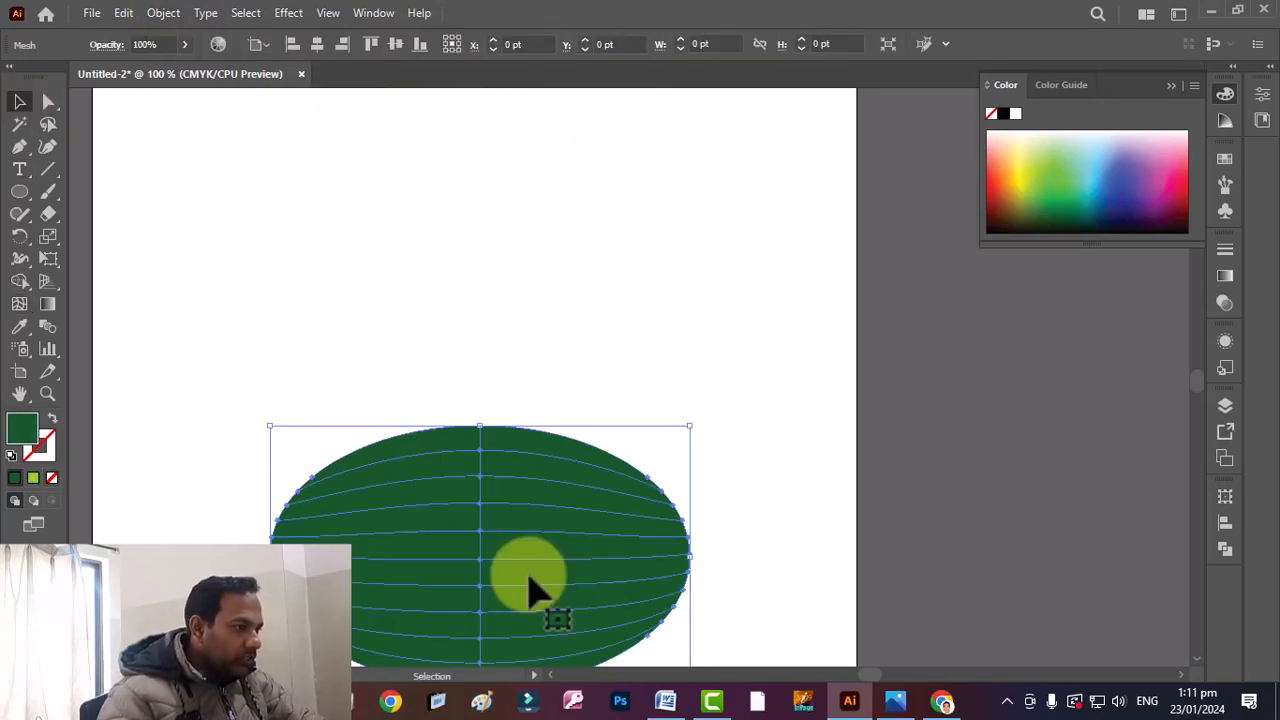
left_click_drag(530, 590, 516, 352)
- Color every second mesh point on the ellipse's vertical centre line a brighter green to form light stripes, and deselect the mesh
left_click(48, 102)
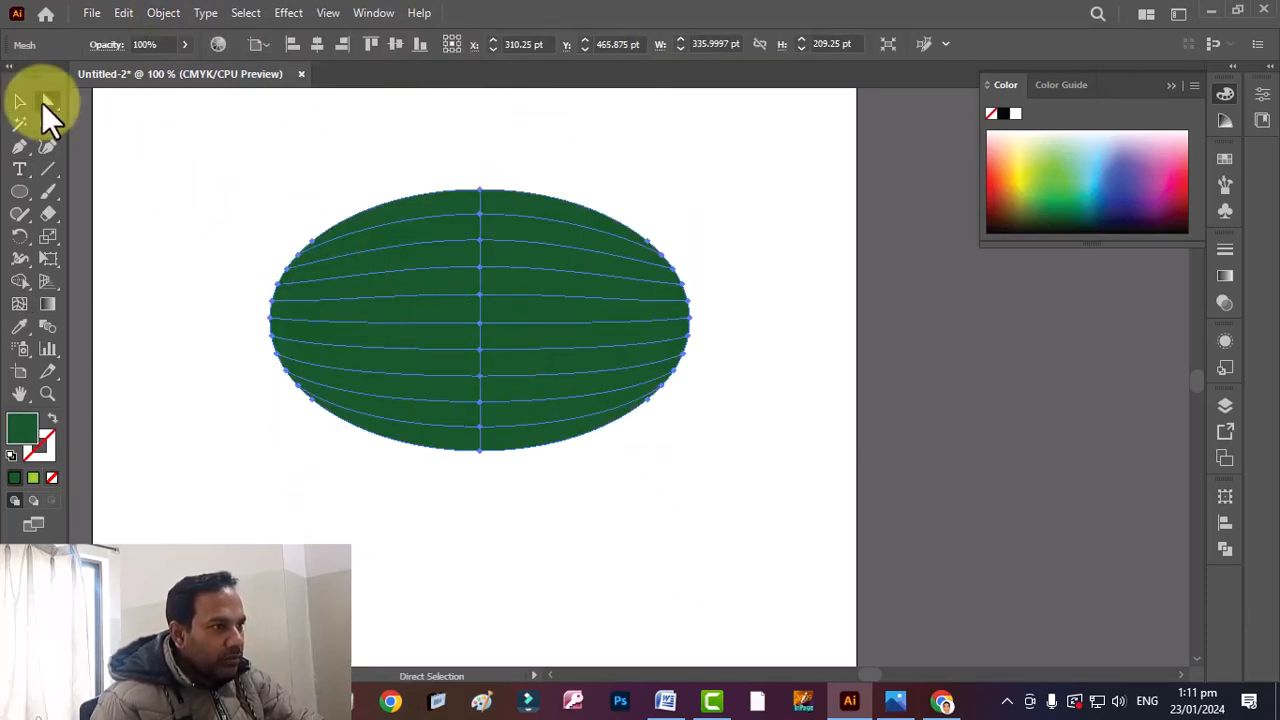
left_click(480, 215)
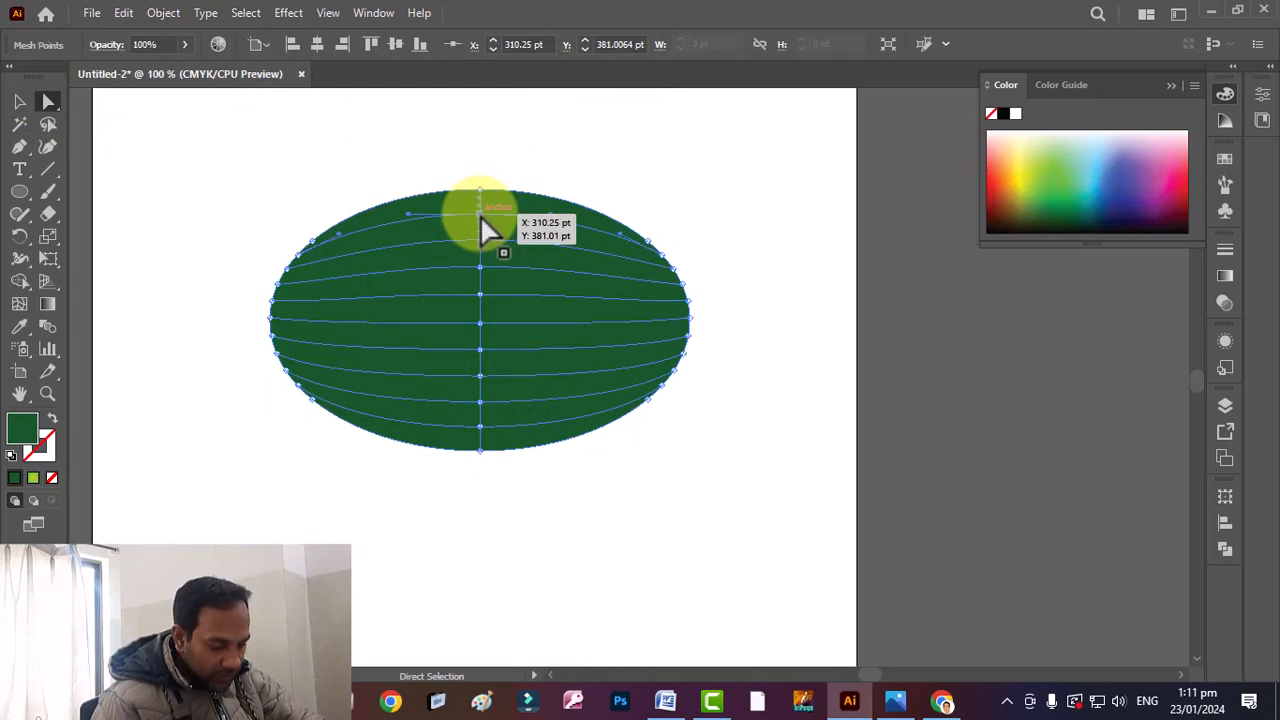
left_click(481, 269, "shift")
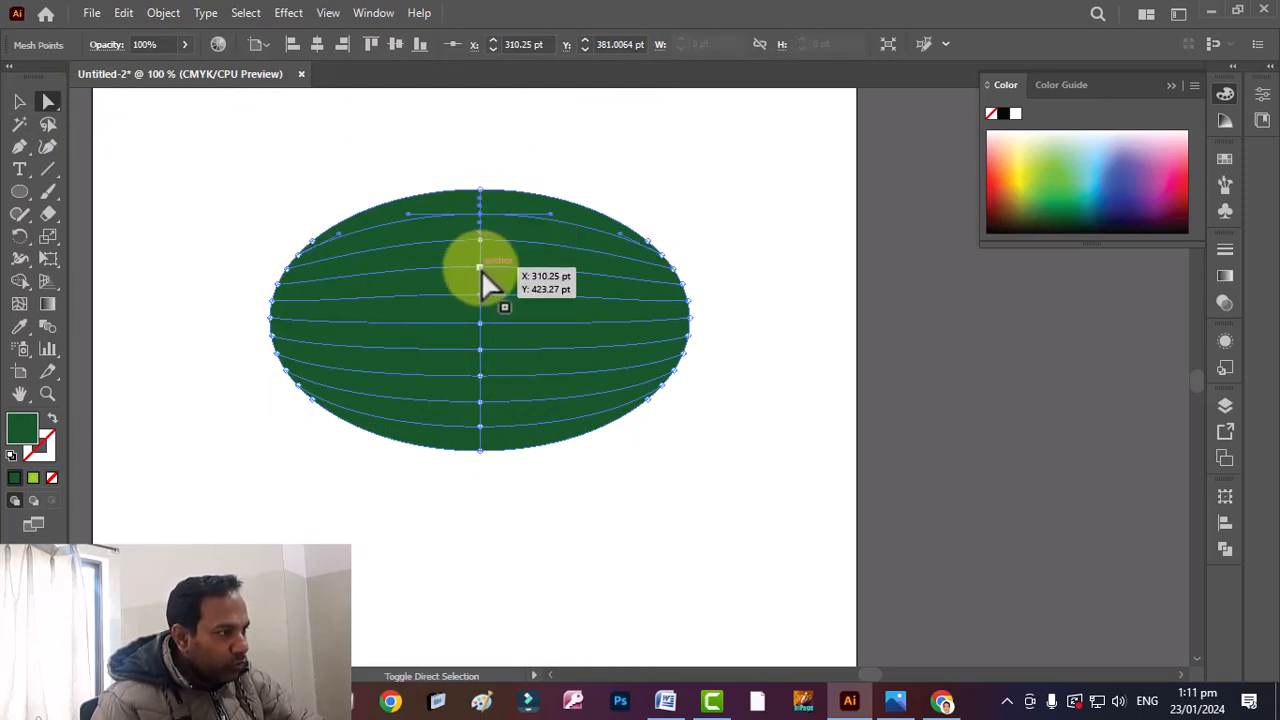
left_click(479, 314, "shift")
left_click(480, 324, "shift")
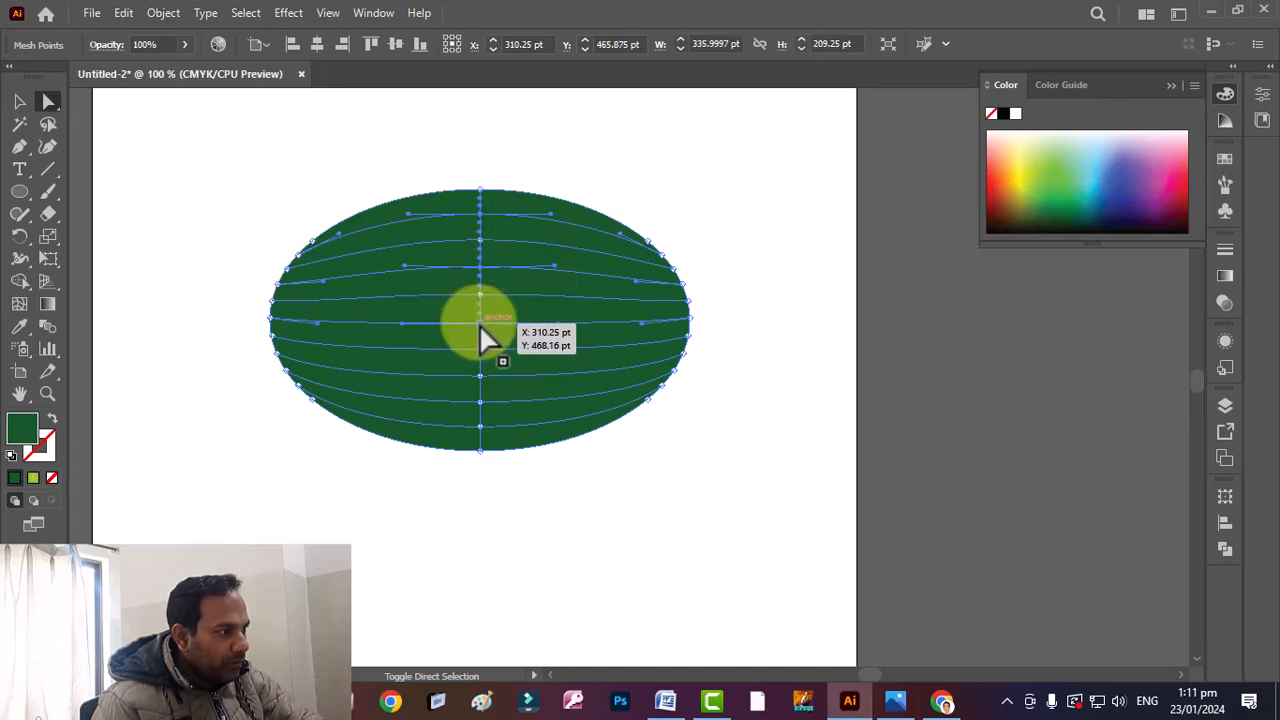
left_click(480, 376, "shift")
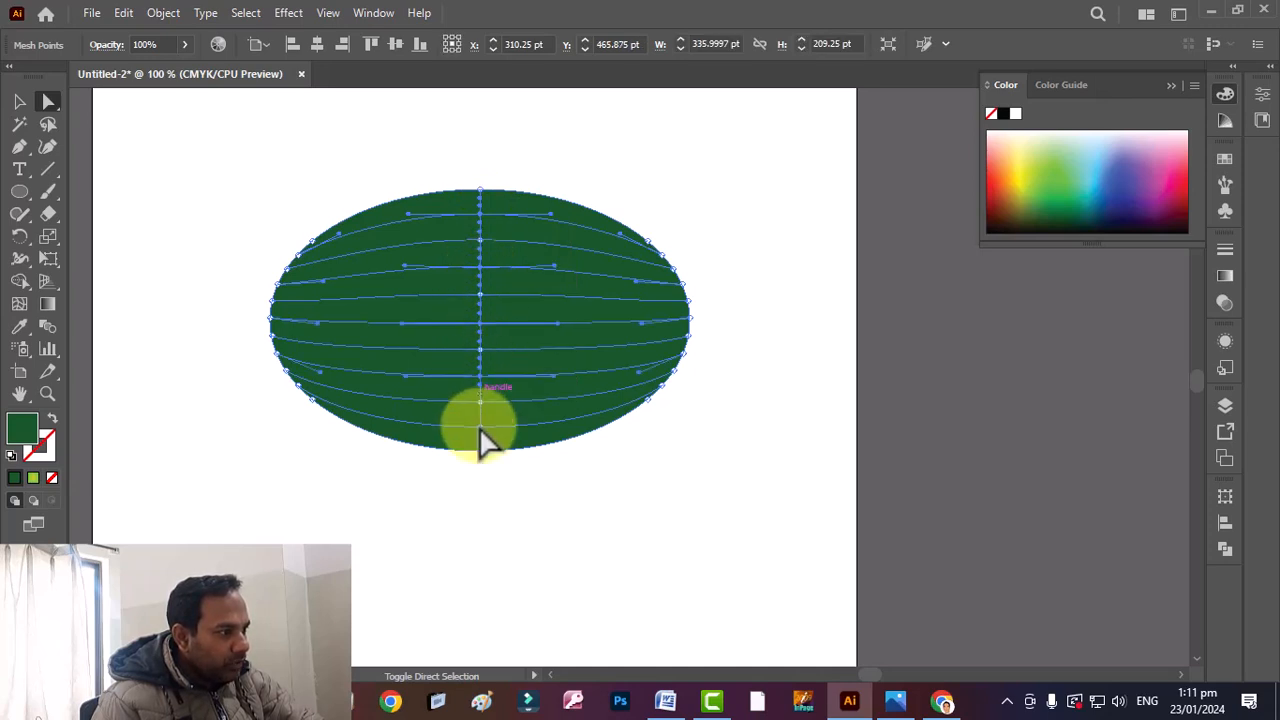
left_click(480, 427, "shift")
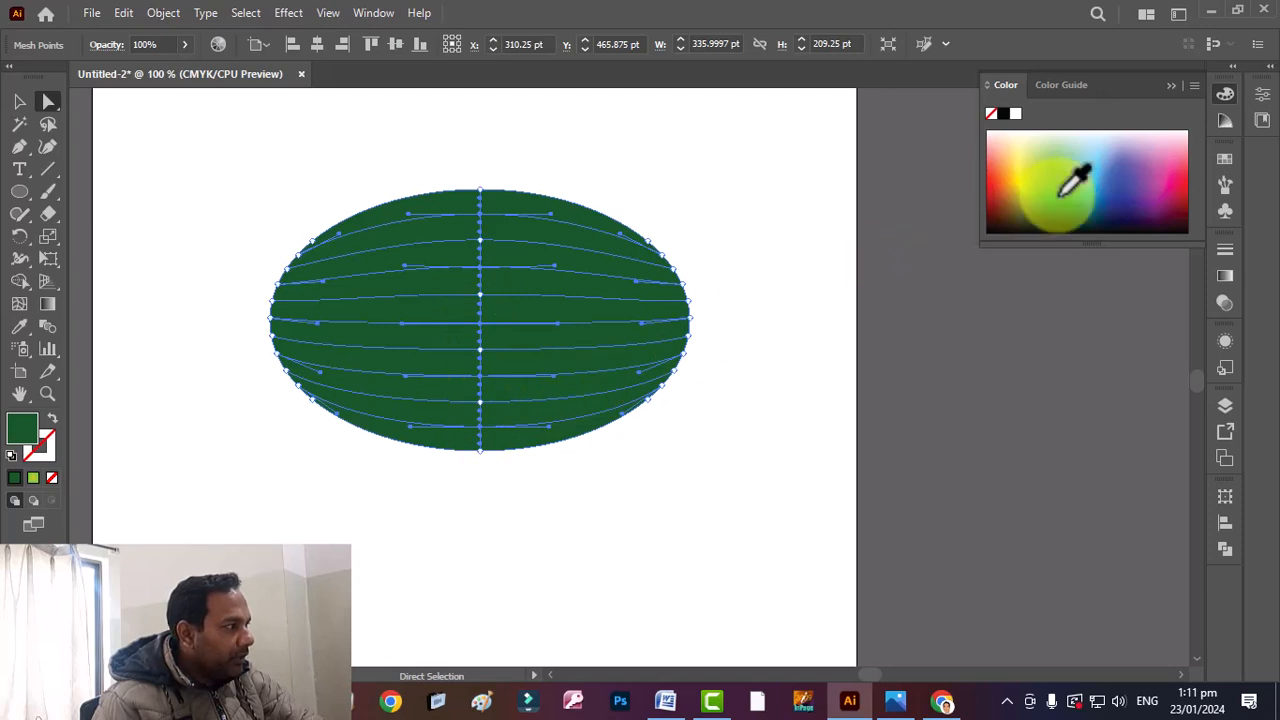
left_click(1065, 198)
left_click(19, 101)
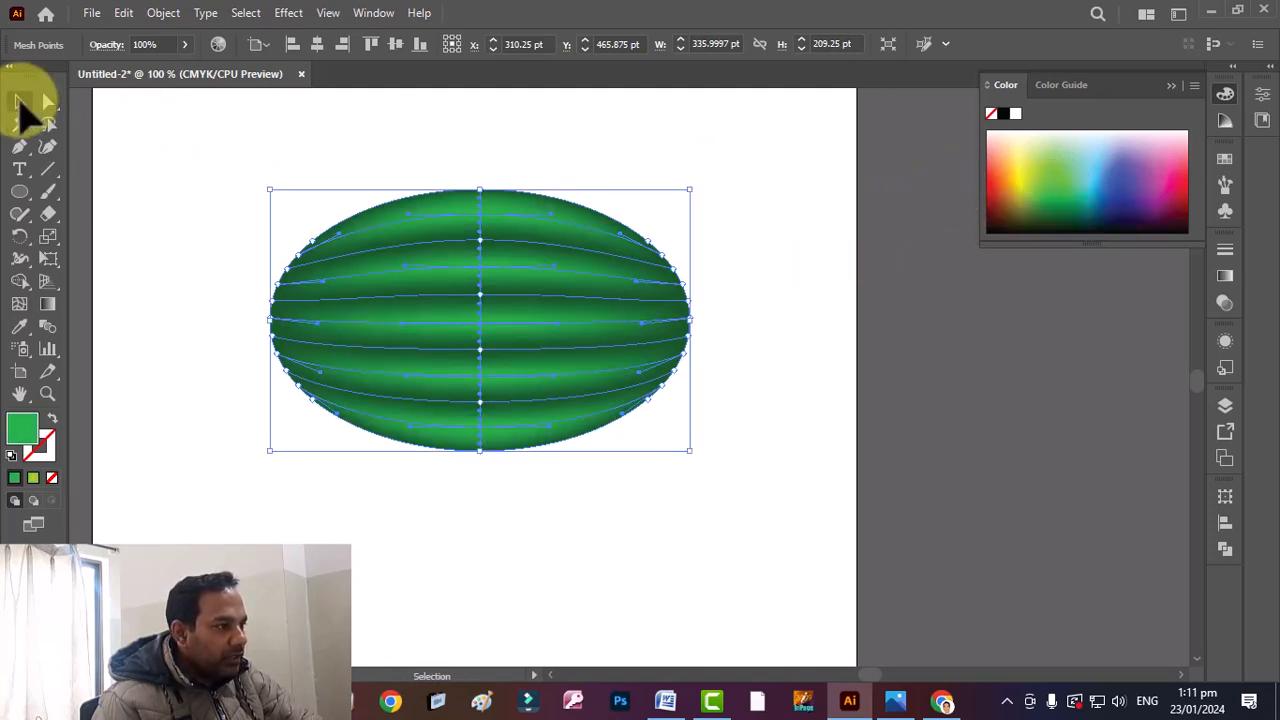
left_click(468, 565)
- Scale the striped ellipse down to about 215.6 by 134.3 pt and move it to the artboard's upper left area
left_click(646, 351)
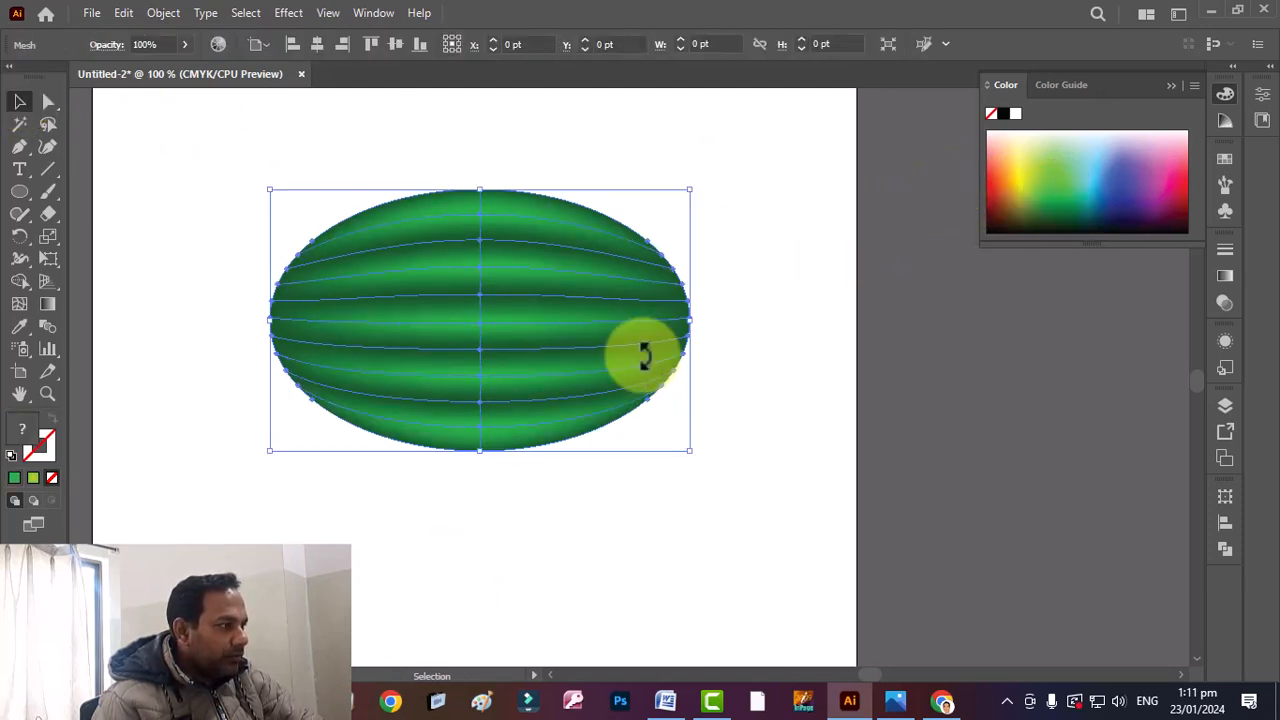
left_click_drag(690, 192, 648, 216)
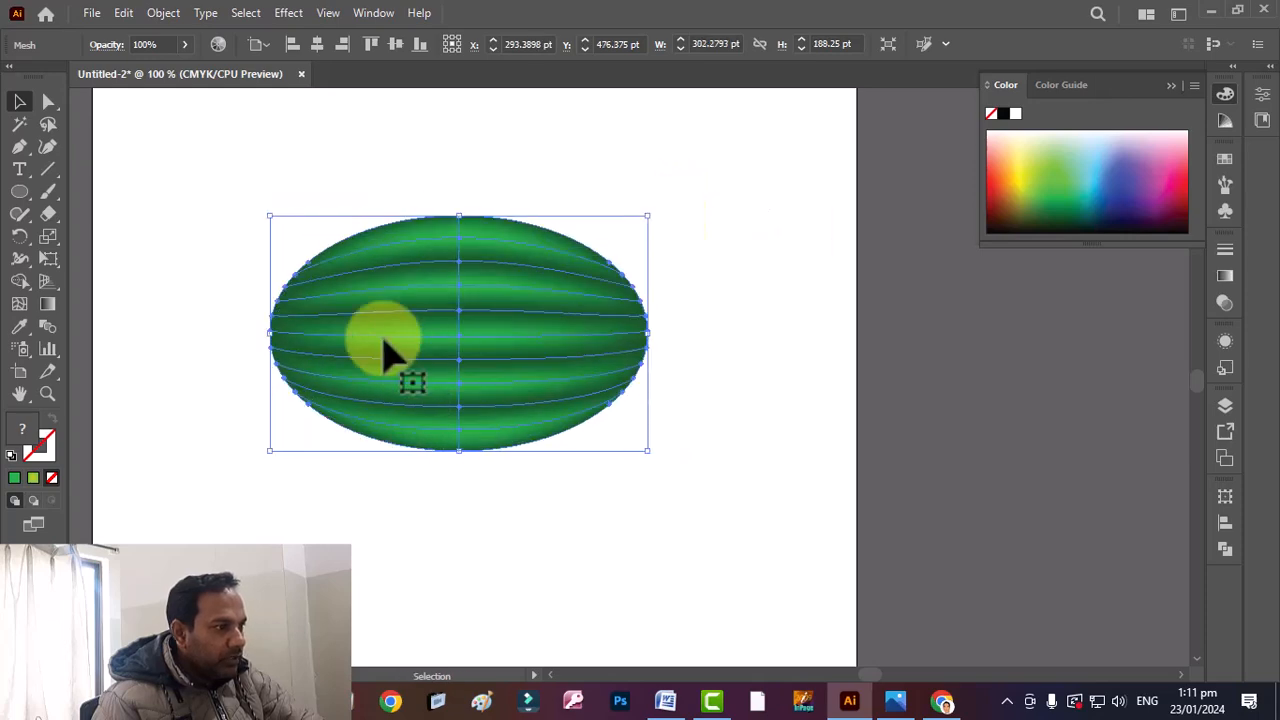
left_click_drag(386, 351, 334, 286)
left_click_drag(569, 369, 461, 301)
left_click_drag(379, 240, 326, 215)
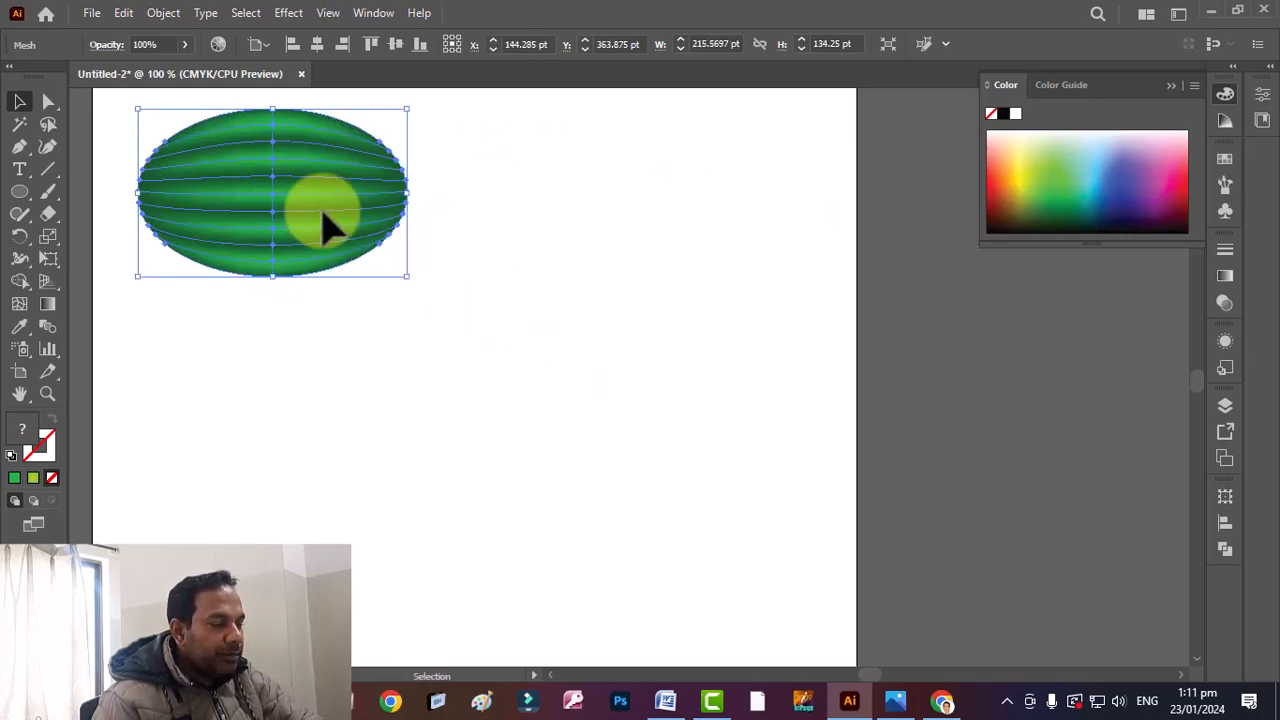
- Draw a small, slightly upright ellipse in the empty area below the striped ellipse with the Ellipse tool
left_click(20, 191)
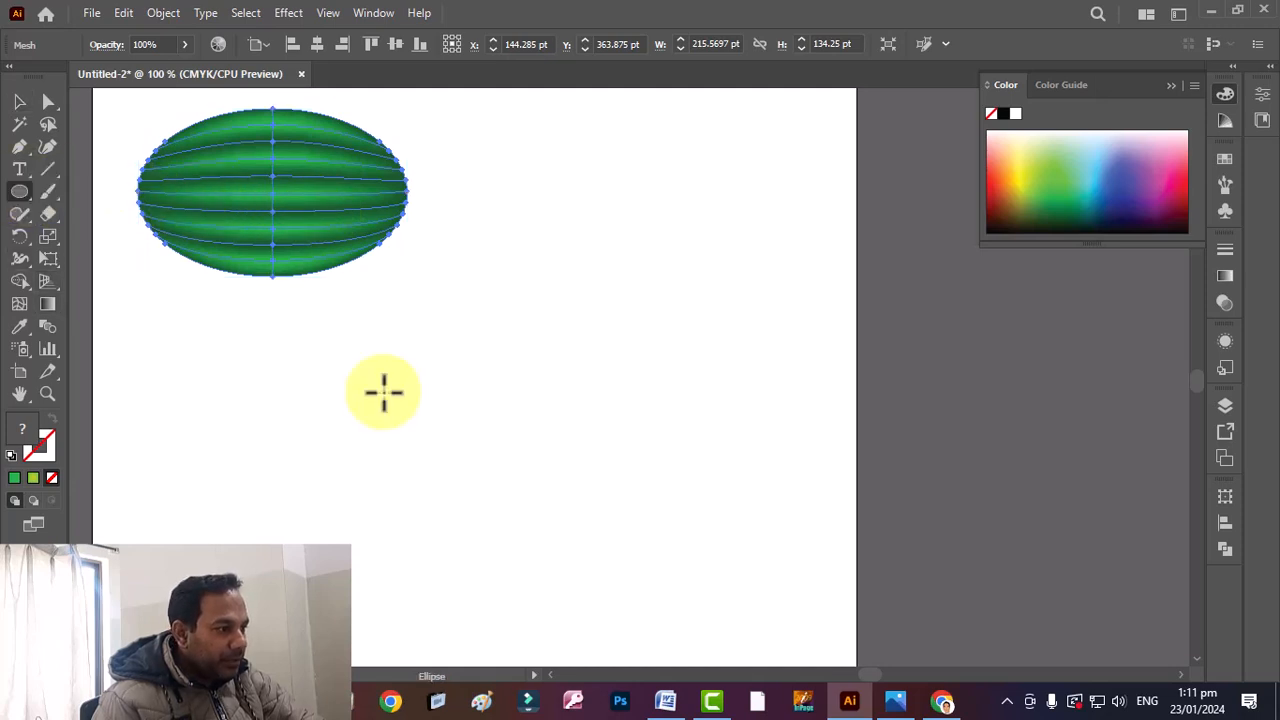
left_click_drag(383, 391, 456, 478)
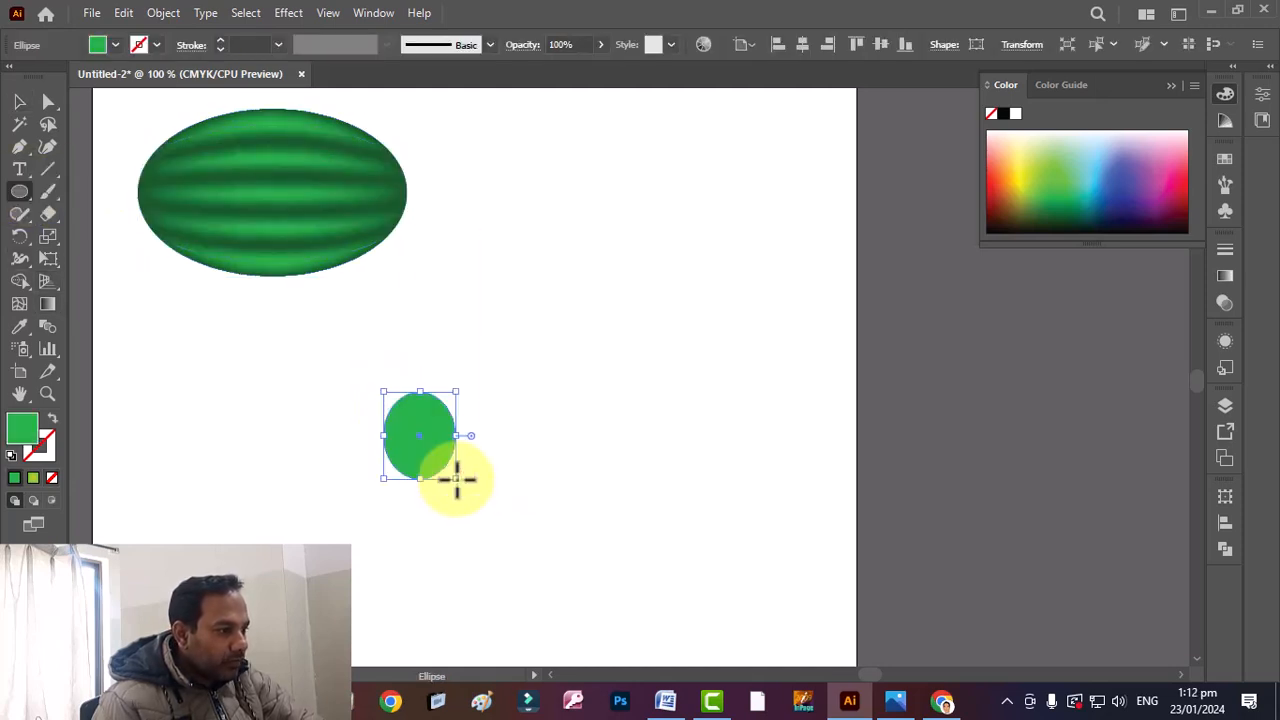
- Add mesh points near the top, left, bottom and right edges of the small green ellipse with the Mesh tool
scroll(414, 480, "up", 2)
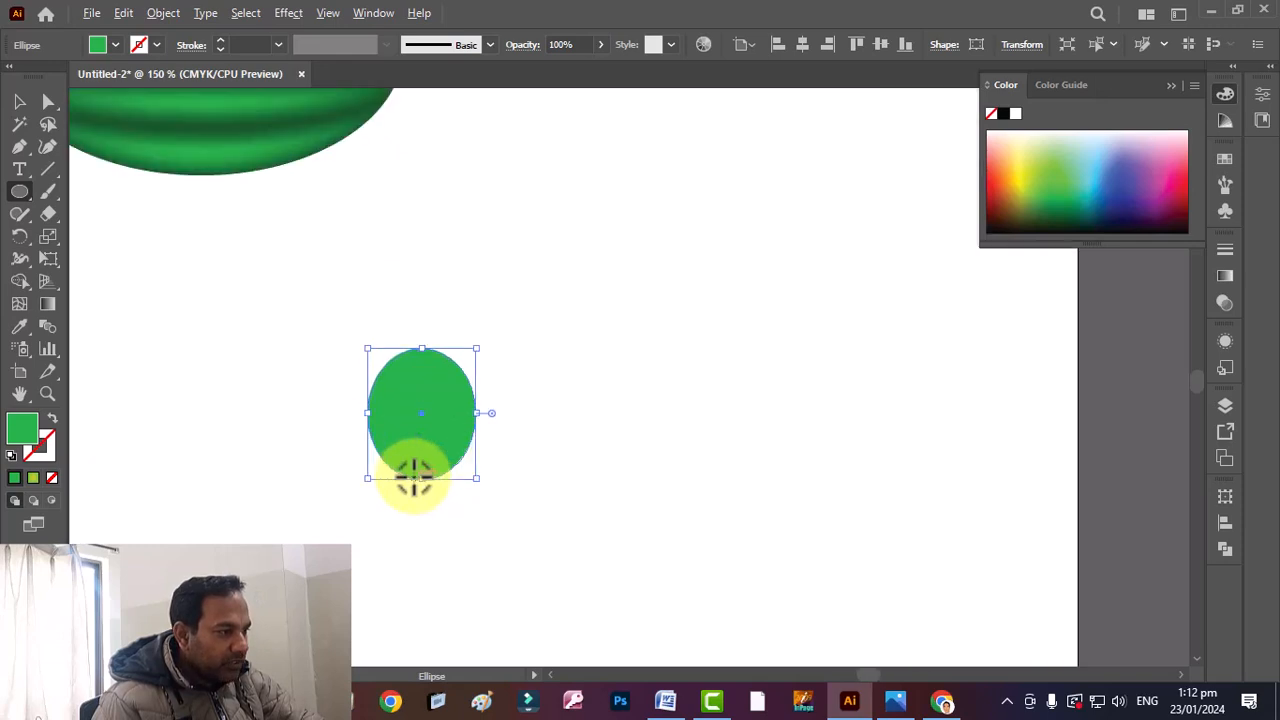
scroll(380, 393, "up", 1)
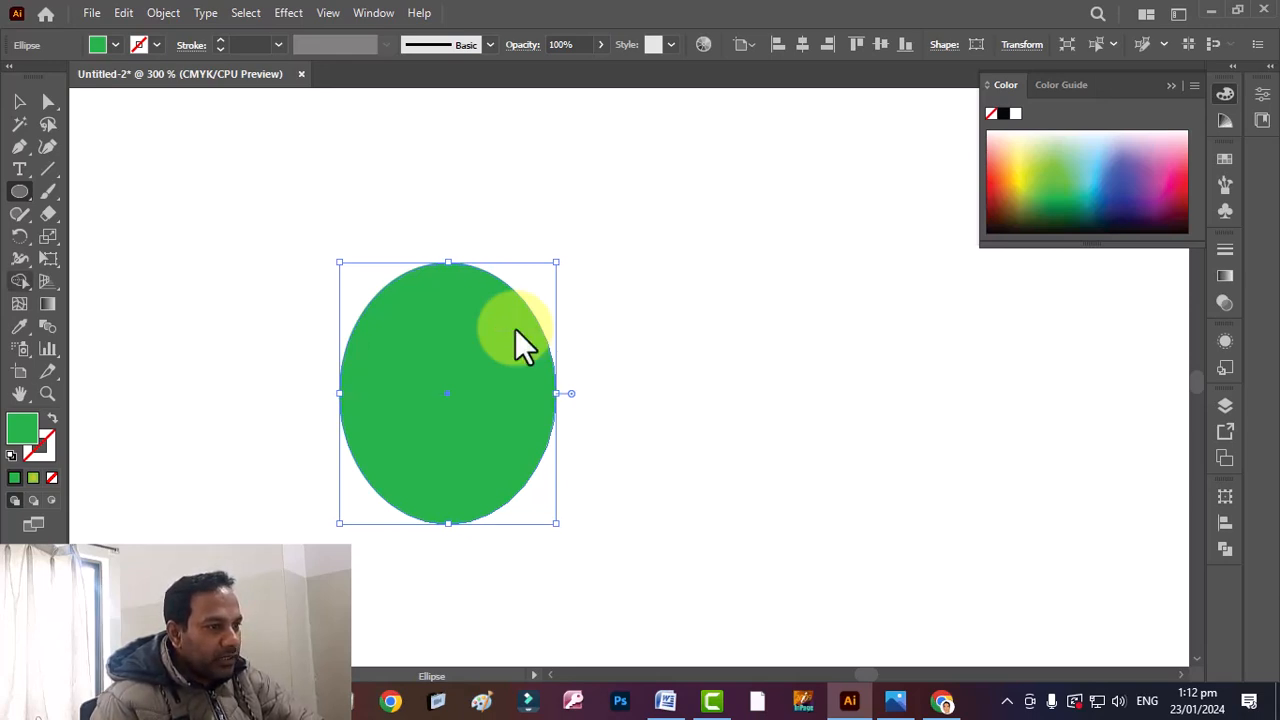
left_click(19, 305)
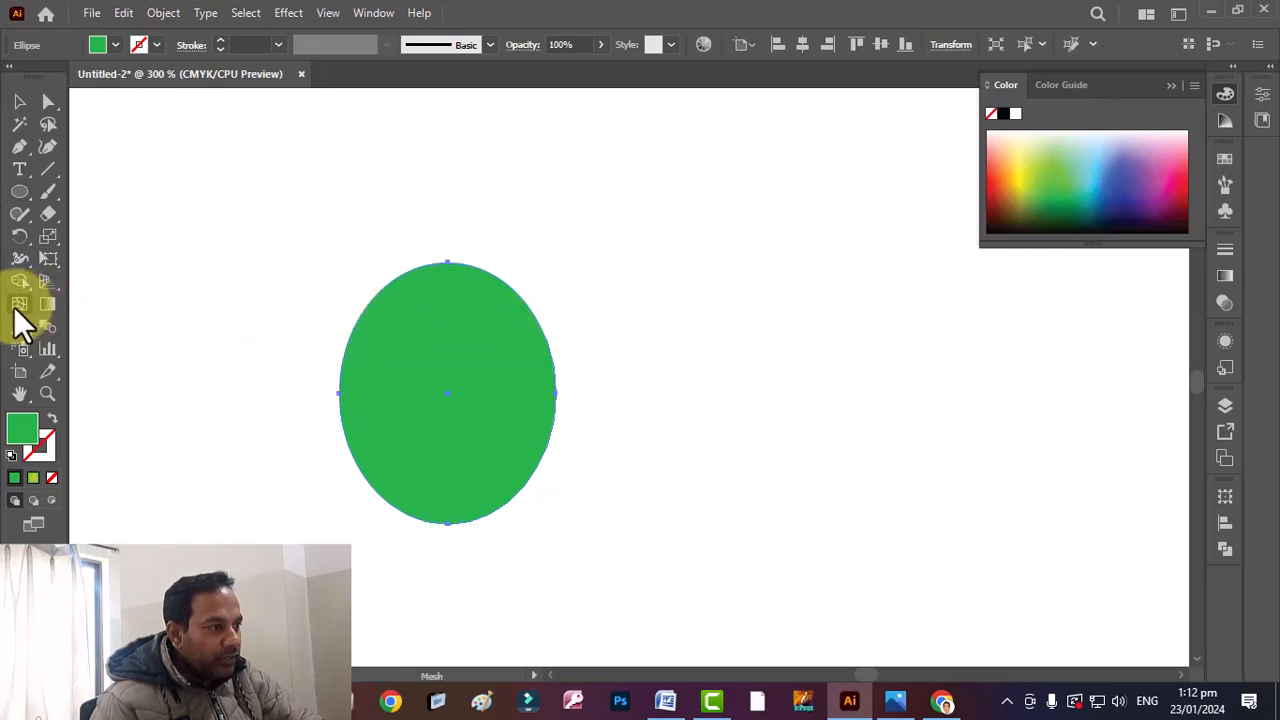
left_click(449, 300)
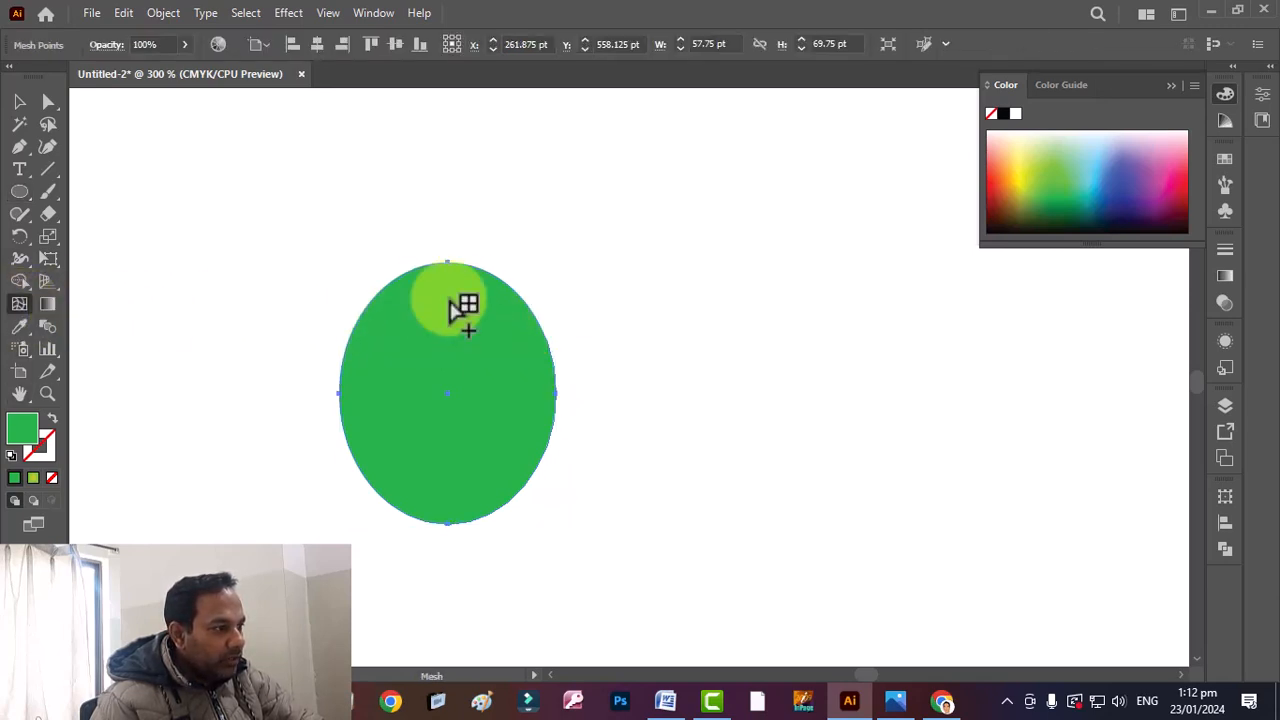
left_click(370, 376)
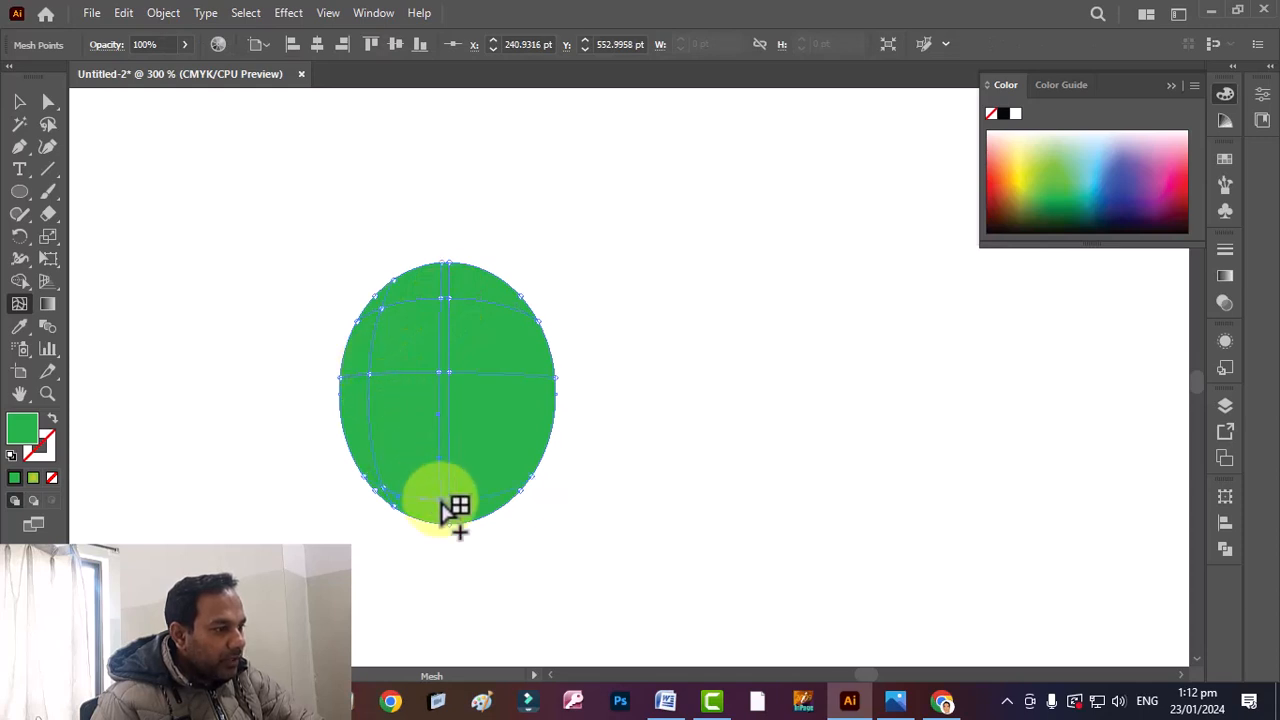
left_click(522, 404)
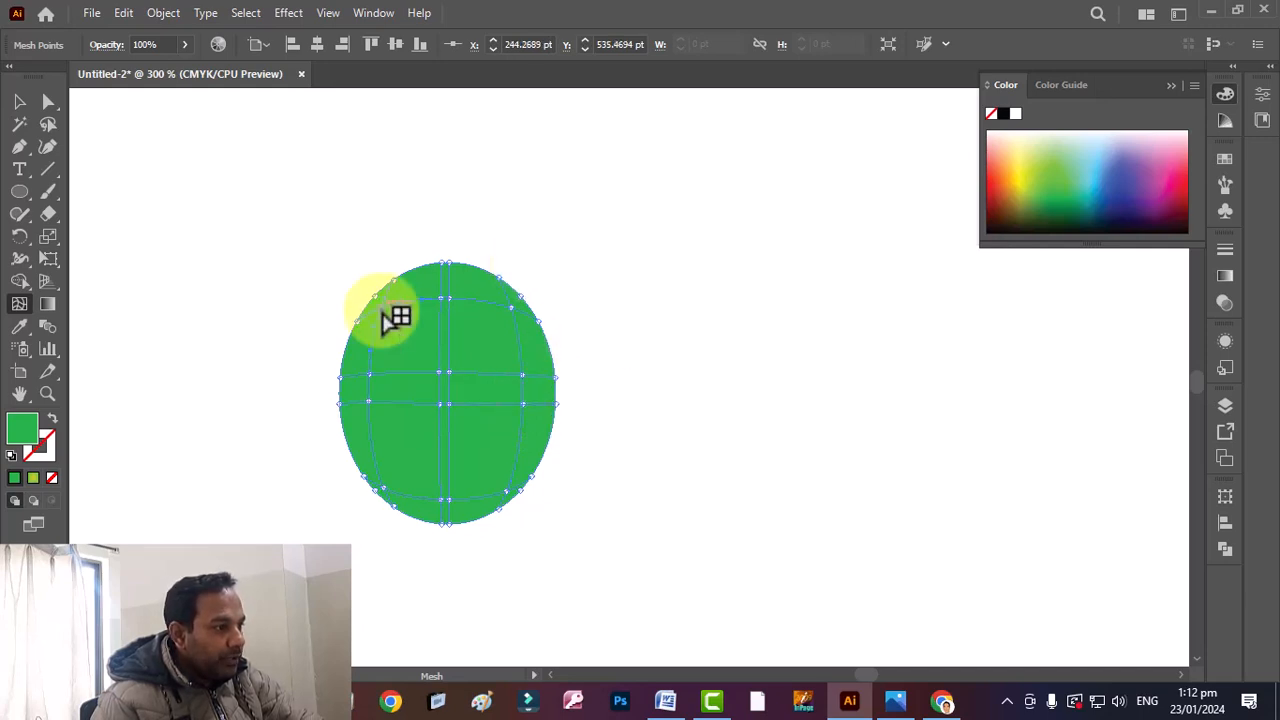
- Color the ellipse's upper-left mesh point pale green, the lower-right one dark green and the right one yellowish green, and deselect the mesh
left_click(1058, 186)
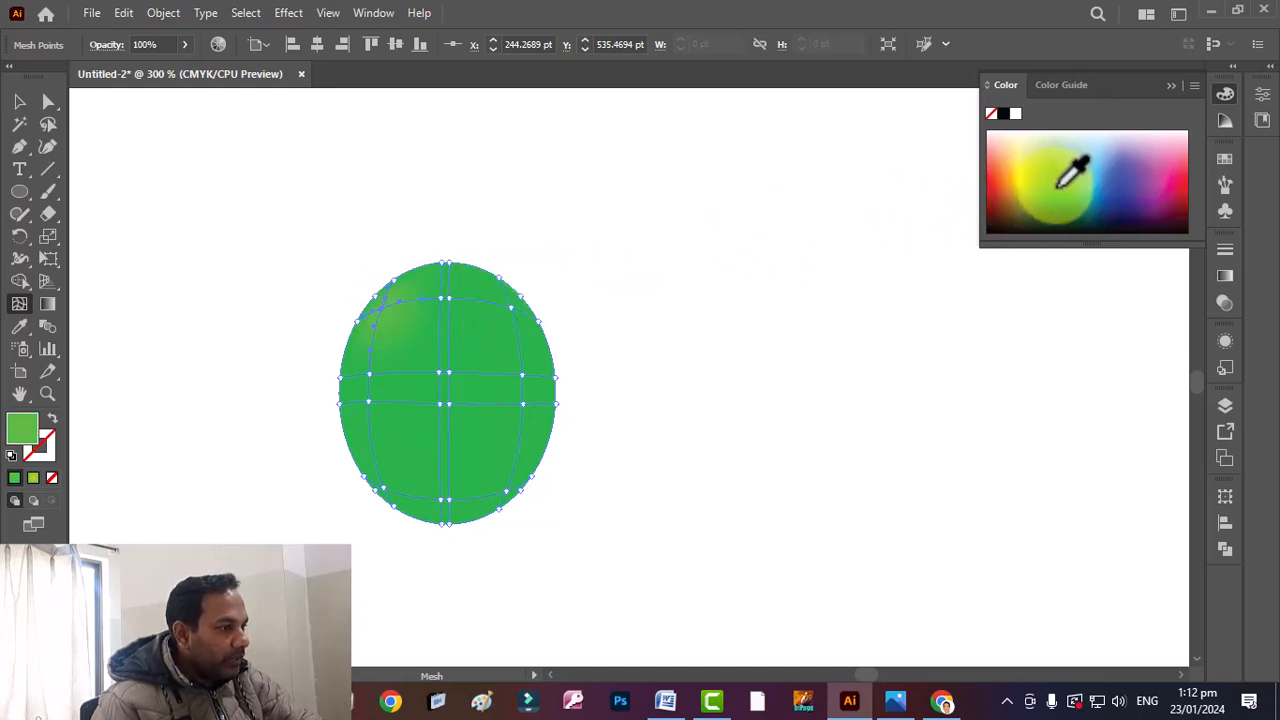
left_click(1056, 150)
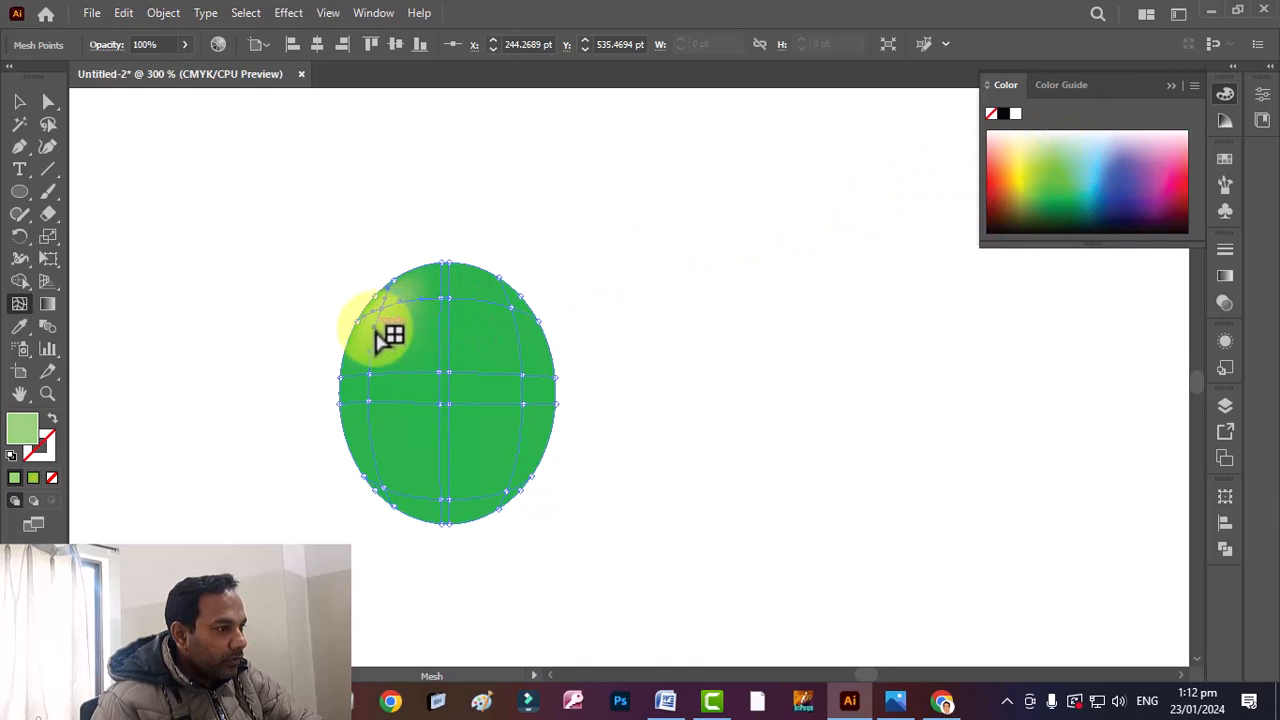
left_click(507, 492)
left_click(1052, 203)
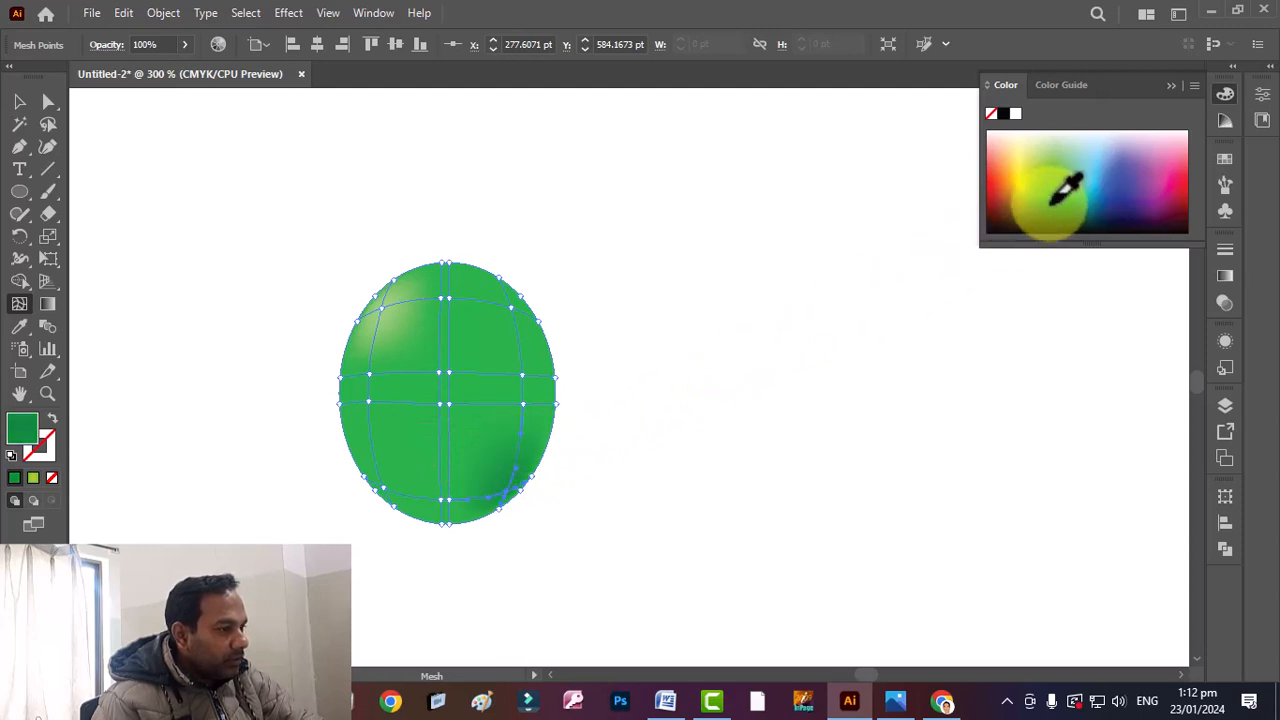
left_click(522, 375)
left_click(1066, 158)
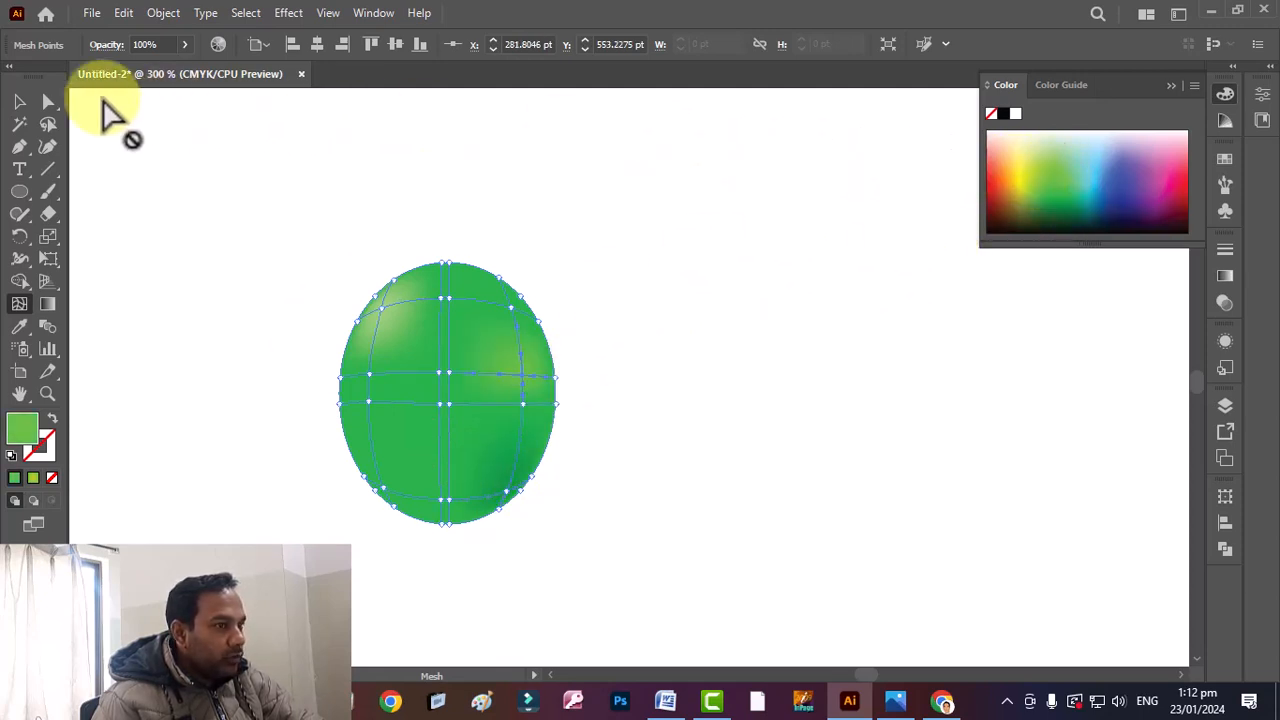
left_click(22, 103)
left_click(643, 200)
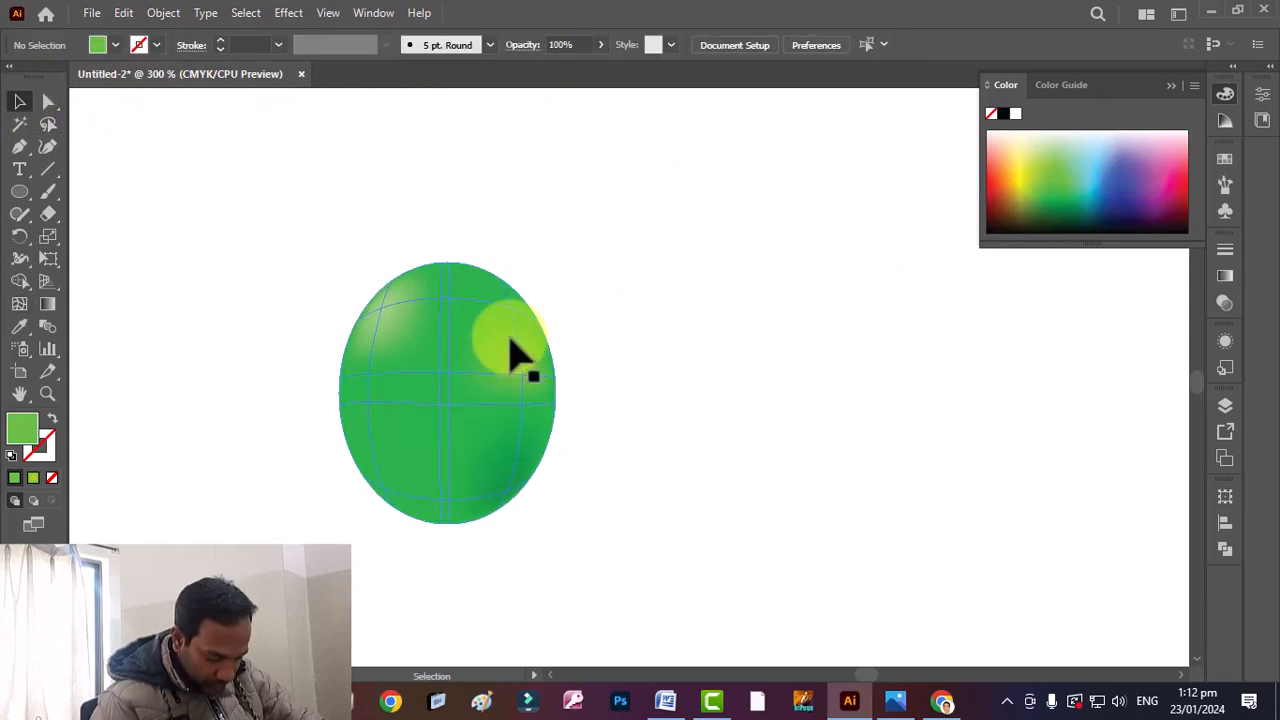
- Draw a tiny flat ellipse just inside the top of the mesh ellipse and fill it dark green
left_click(20, 192)
scroll(449, 286, "up", 3)
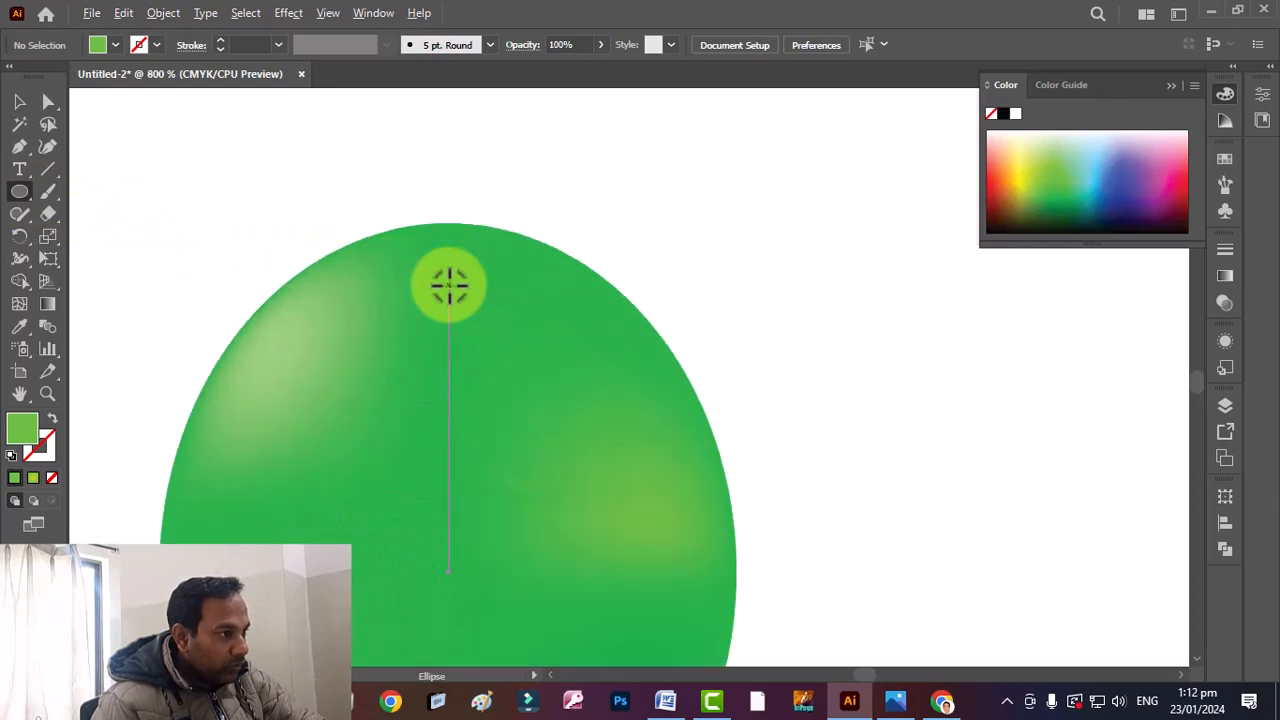
left_click_drag(430, 263, 489, 268)
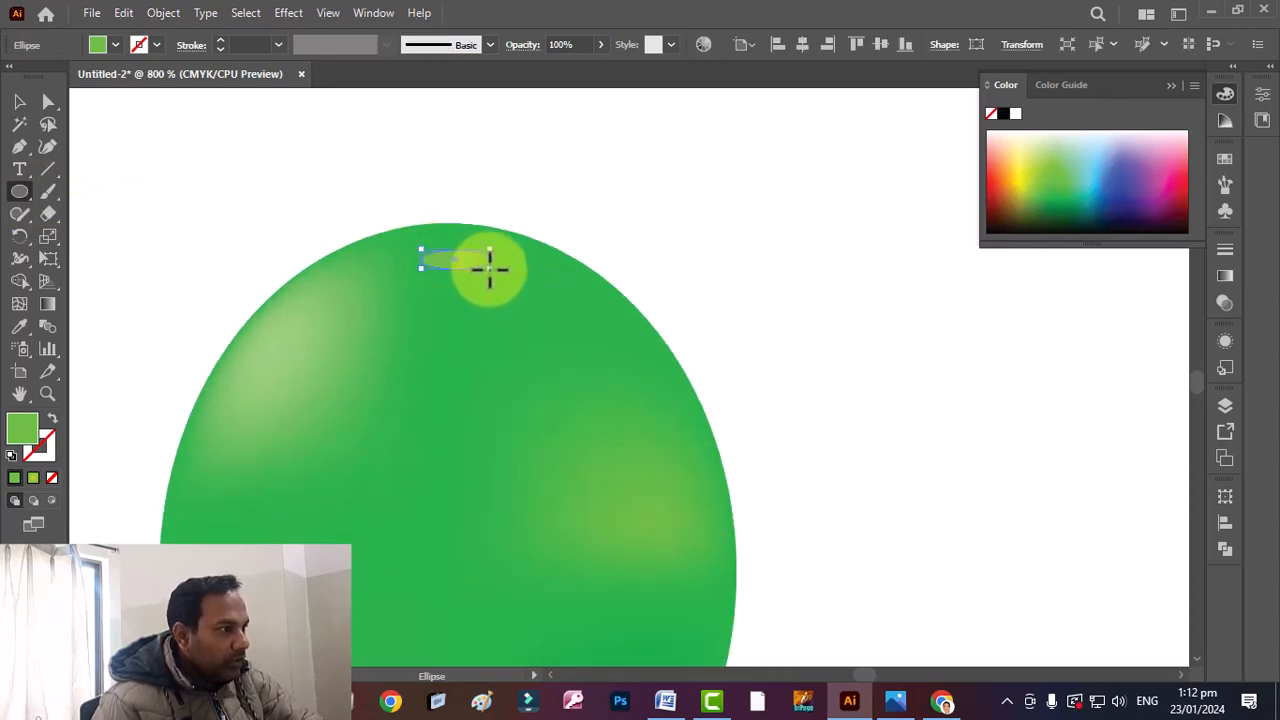
left_click(1063, 212)
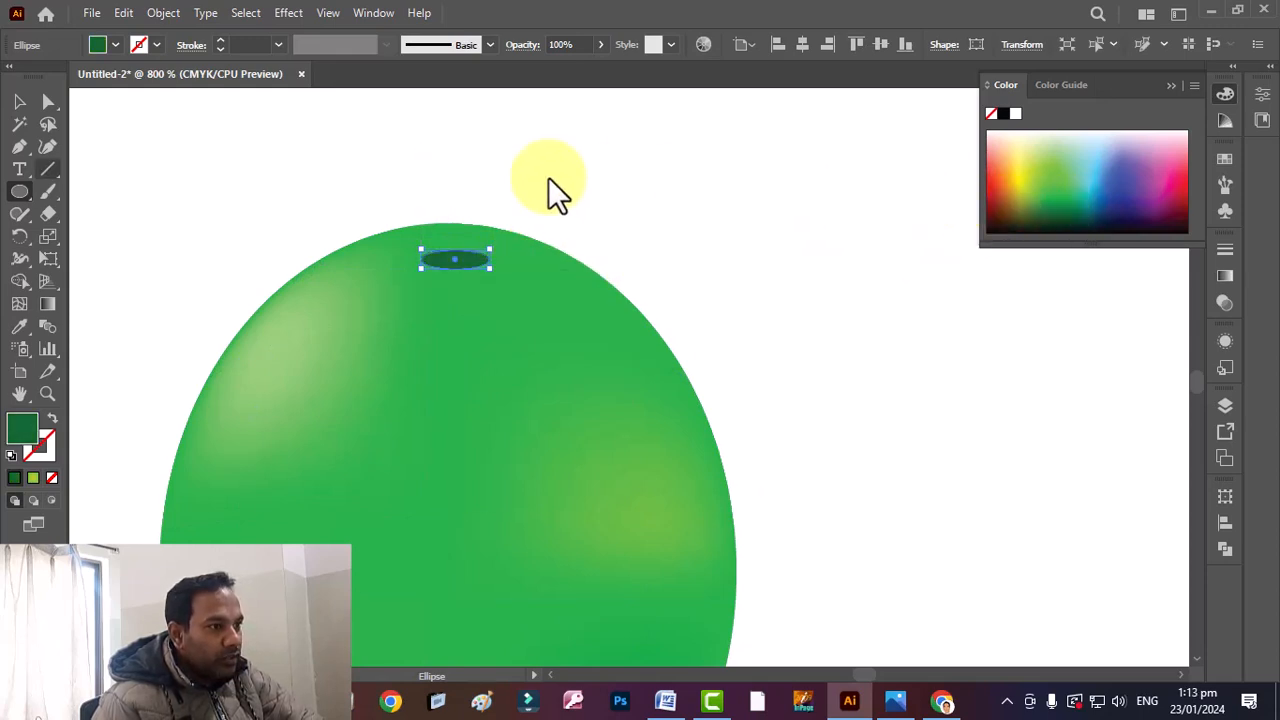
- Draw a curved stem with the Pen tool from above the fruit down to the tiny ellipse's center, and remove its fill
left_click(20, 145)
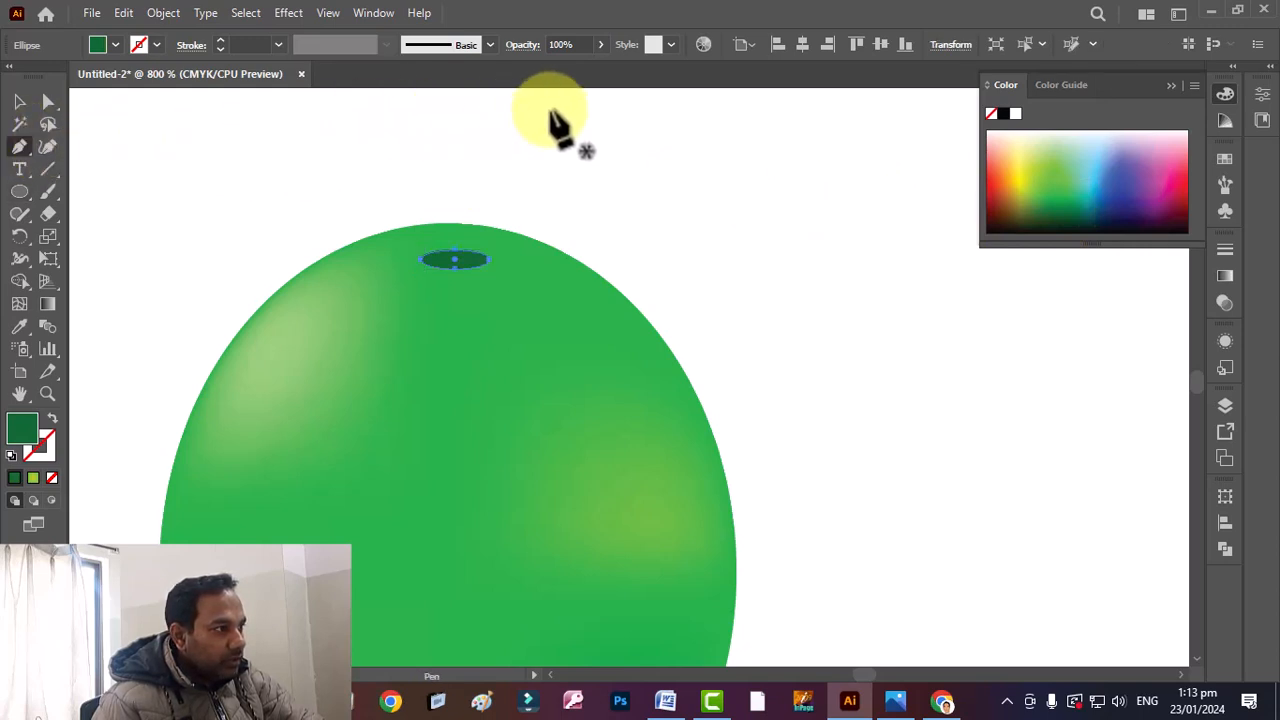
left_click(549, 110)
left_click_drag(455, 260, 477, 347)
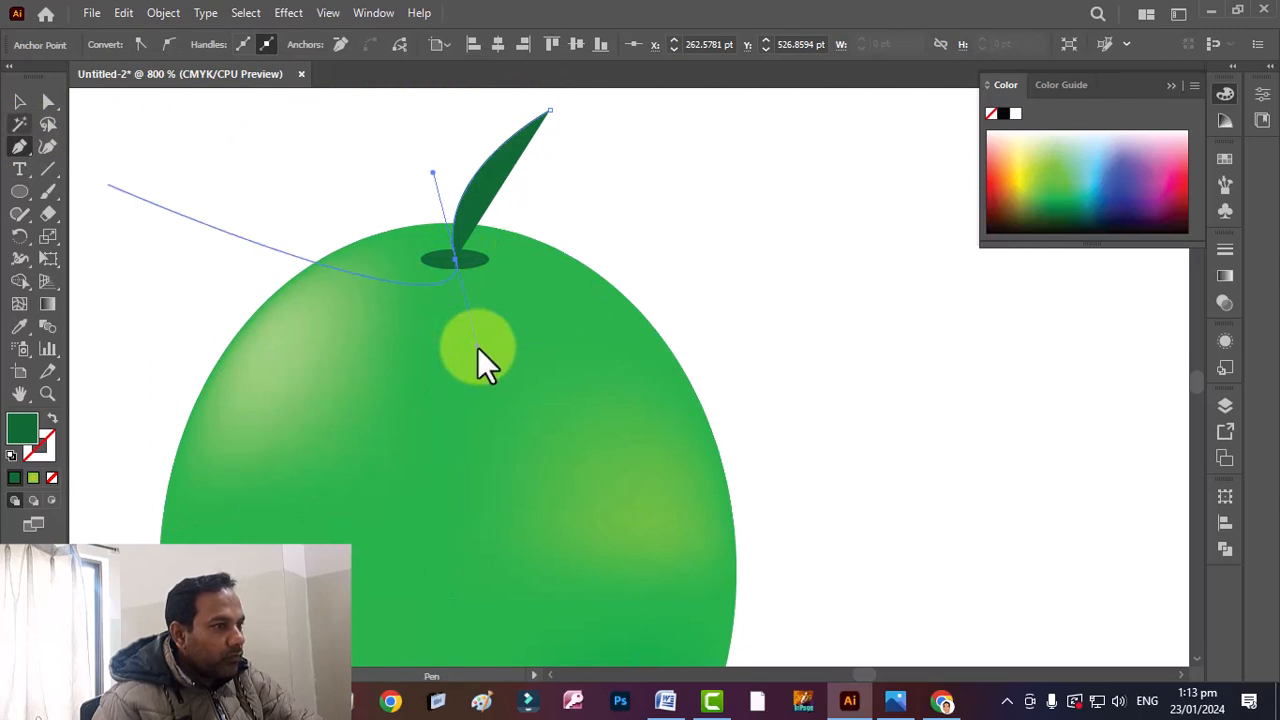
left_click(52, 477)
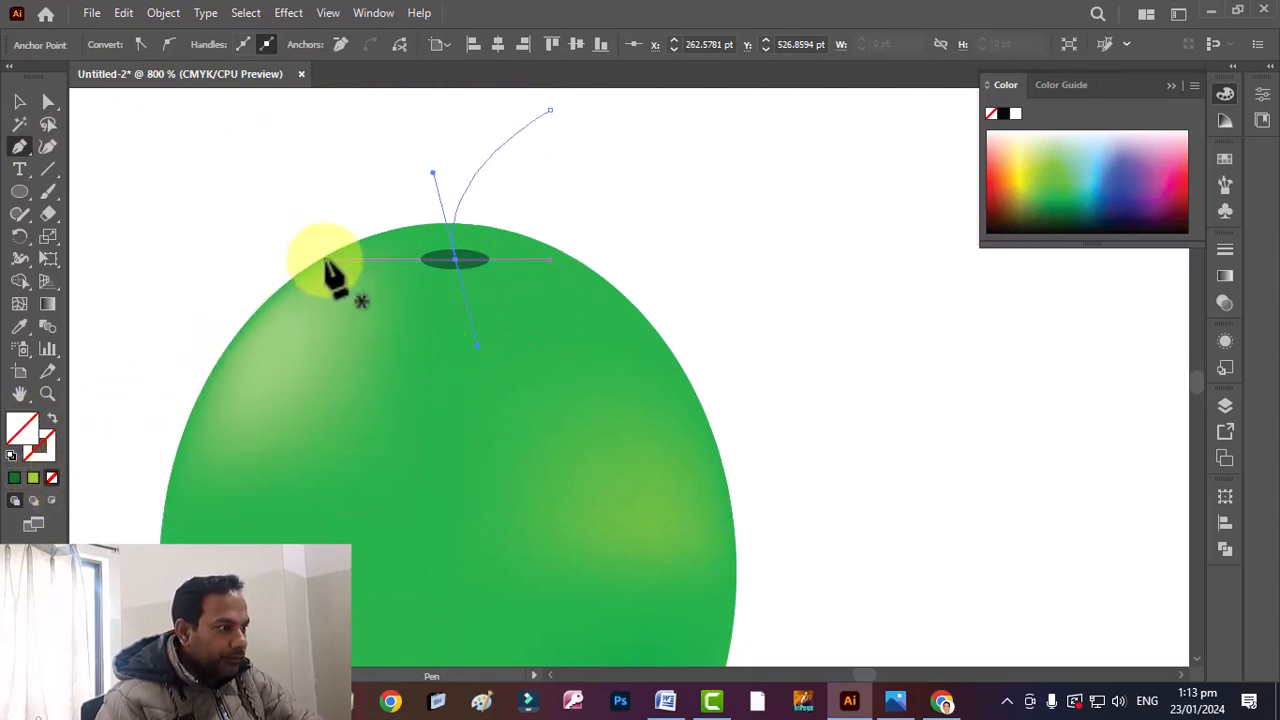
left_click(20, 102)
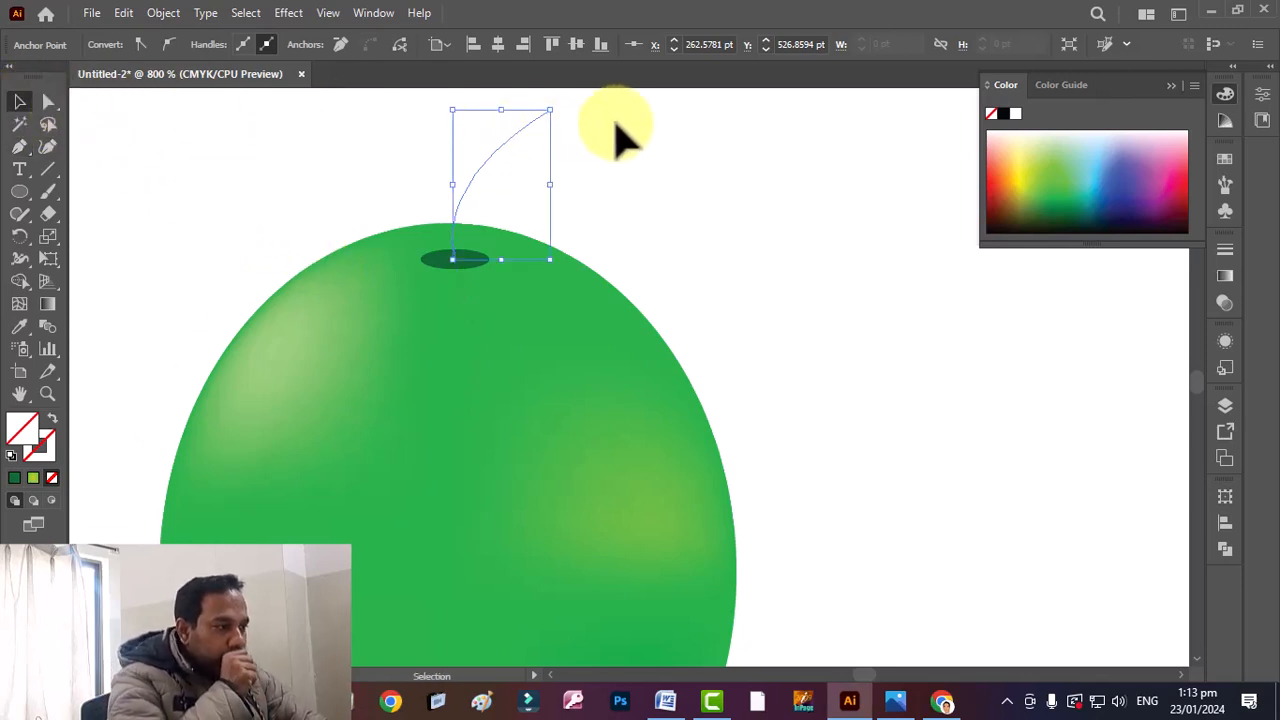
- Try stroke weights of 4 pt and 2 pt on the stem path, and settle on 1.5 pt
left_click(515, 165)
left_click(478, 158)
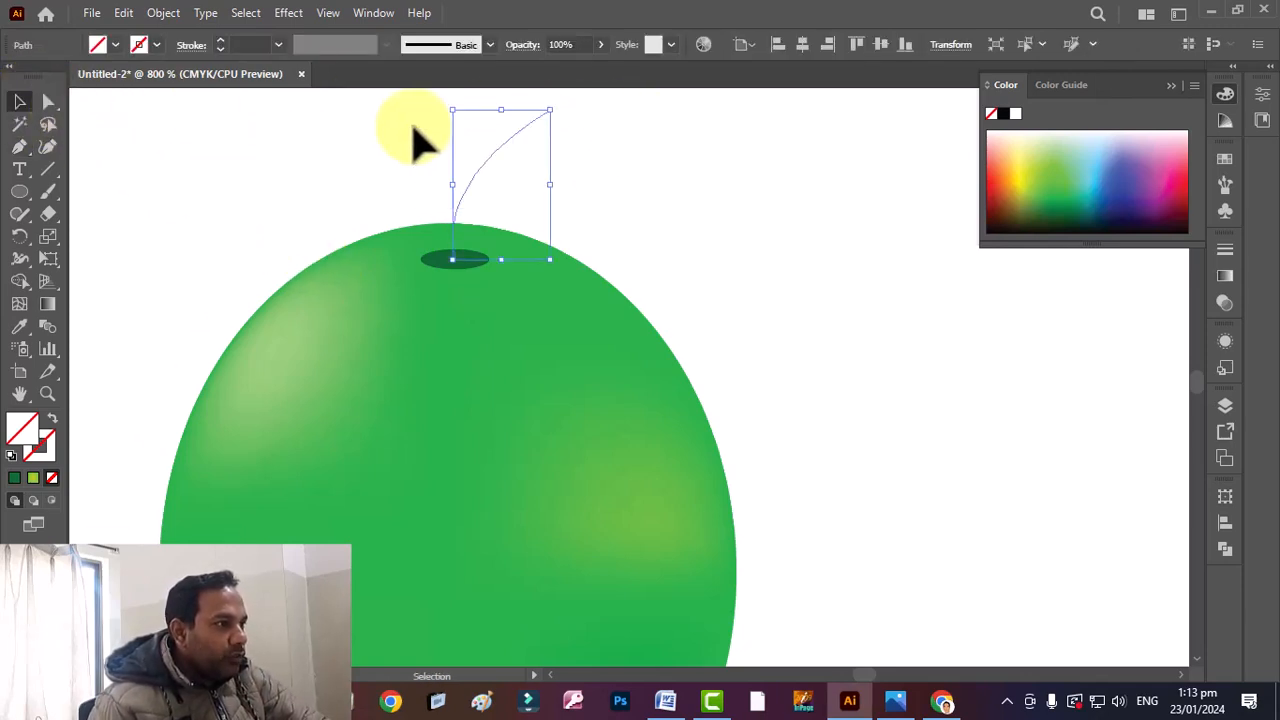
left_click(272, 44)
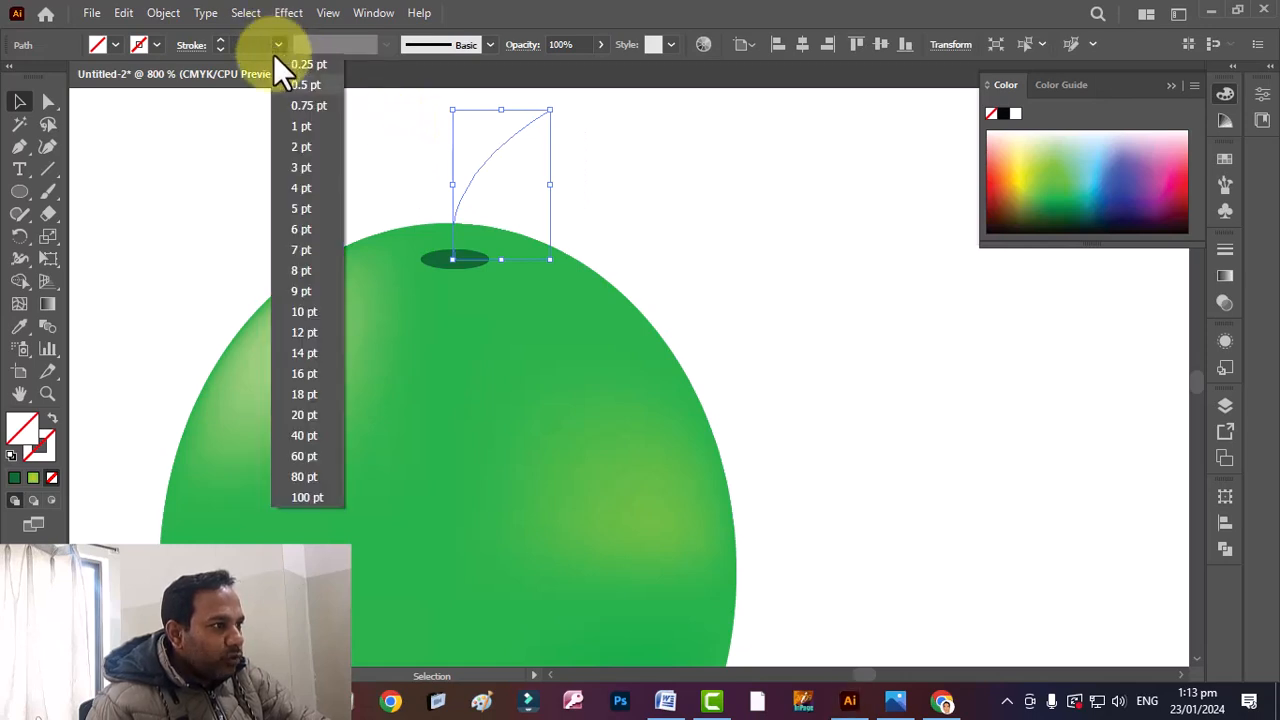
left_click(306, 194)
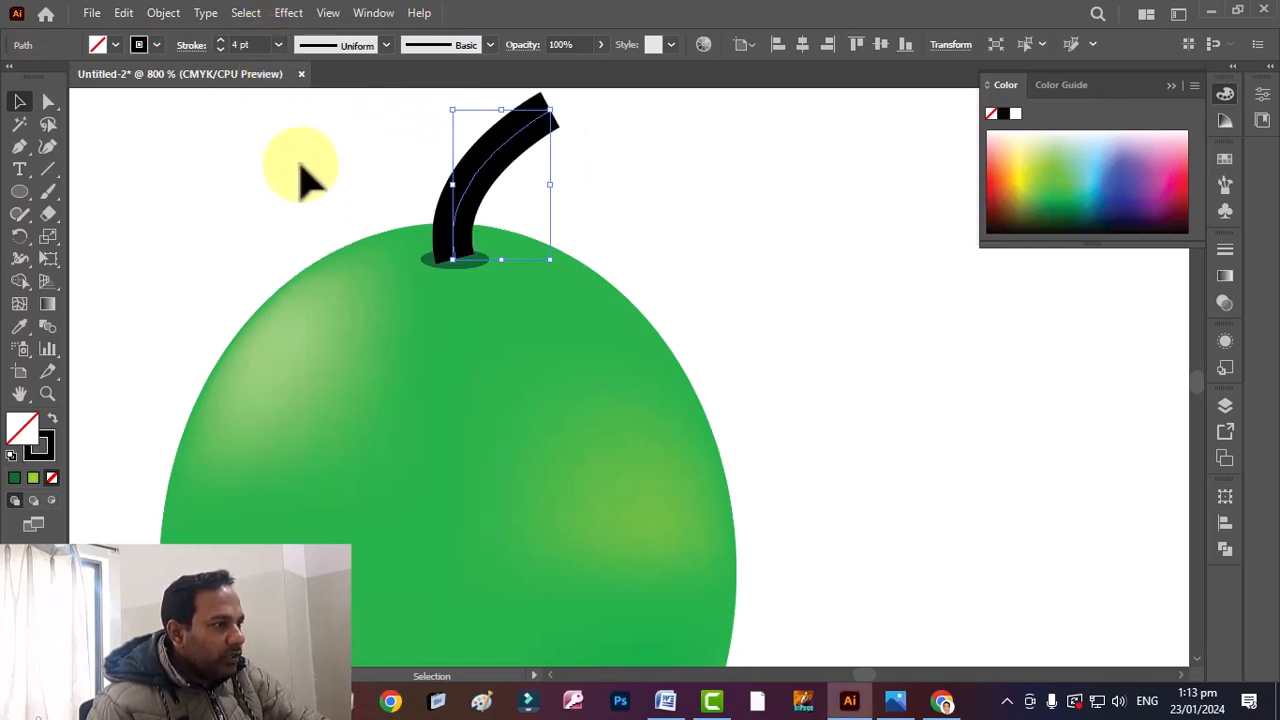
left_click(276, 44)
left_click(303, 146)
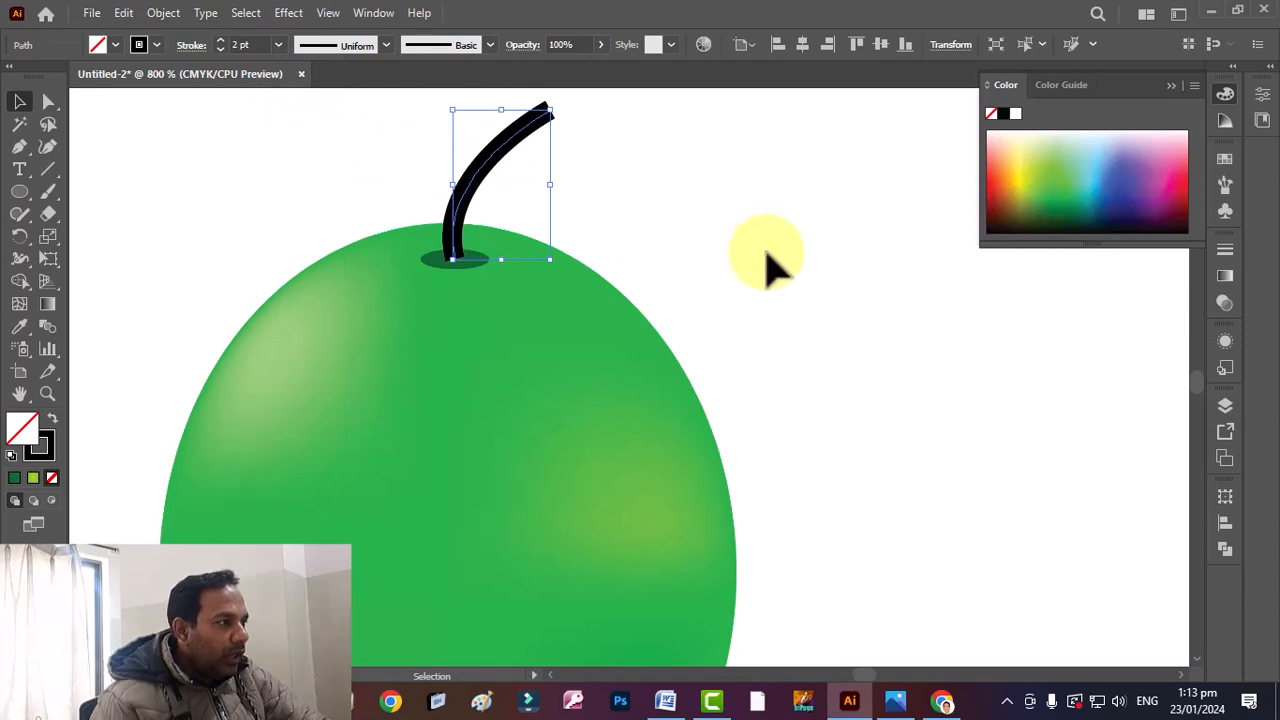
scroll(706, 278, "down", 1)
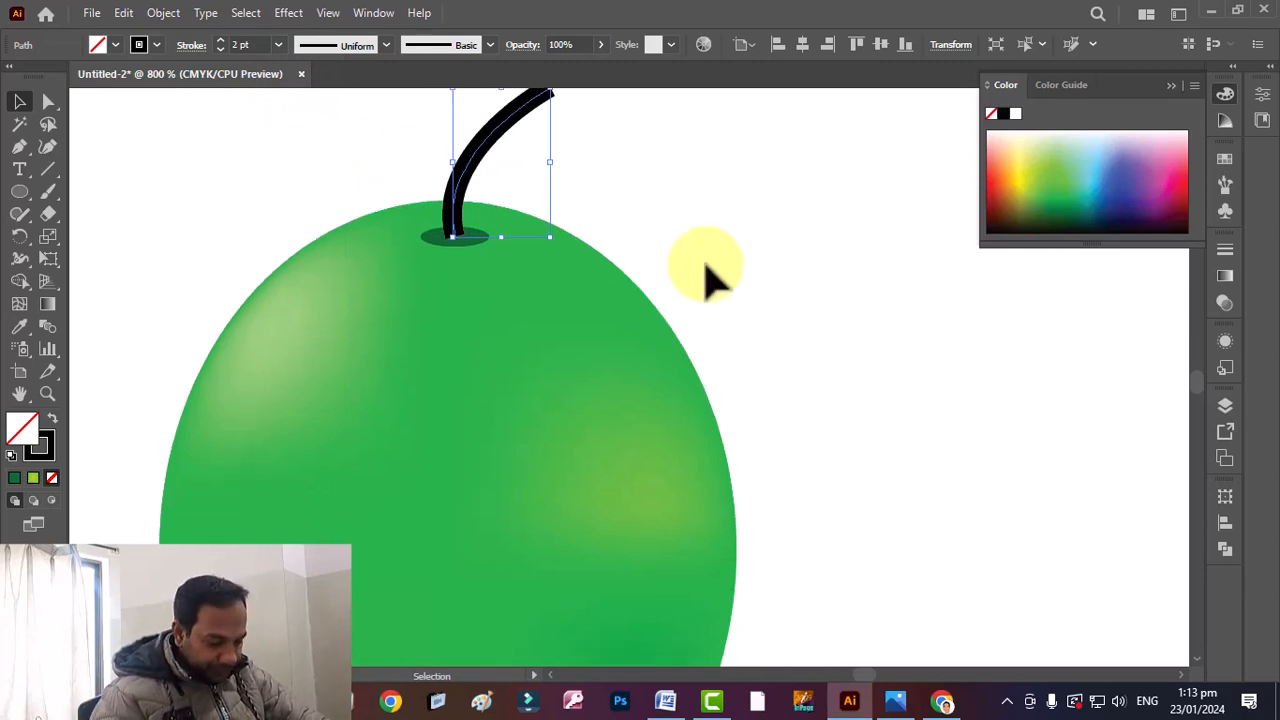
scroll(706, 278, "down", 1)
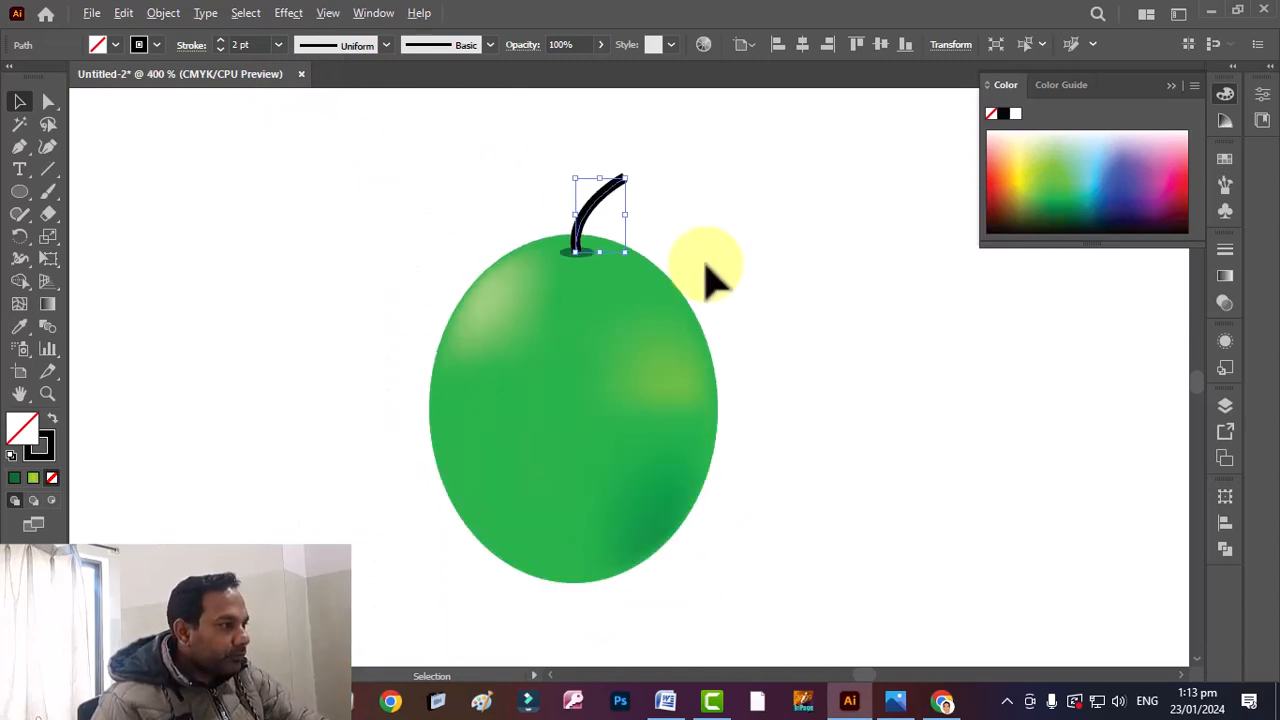
double_click(240, 45)
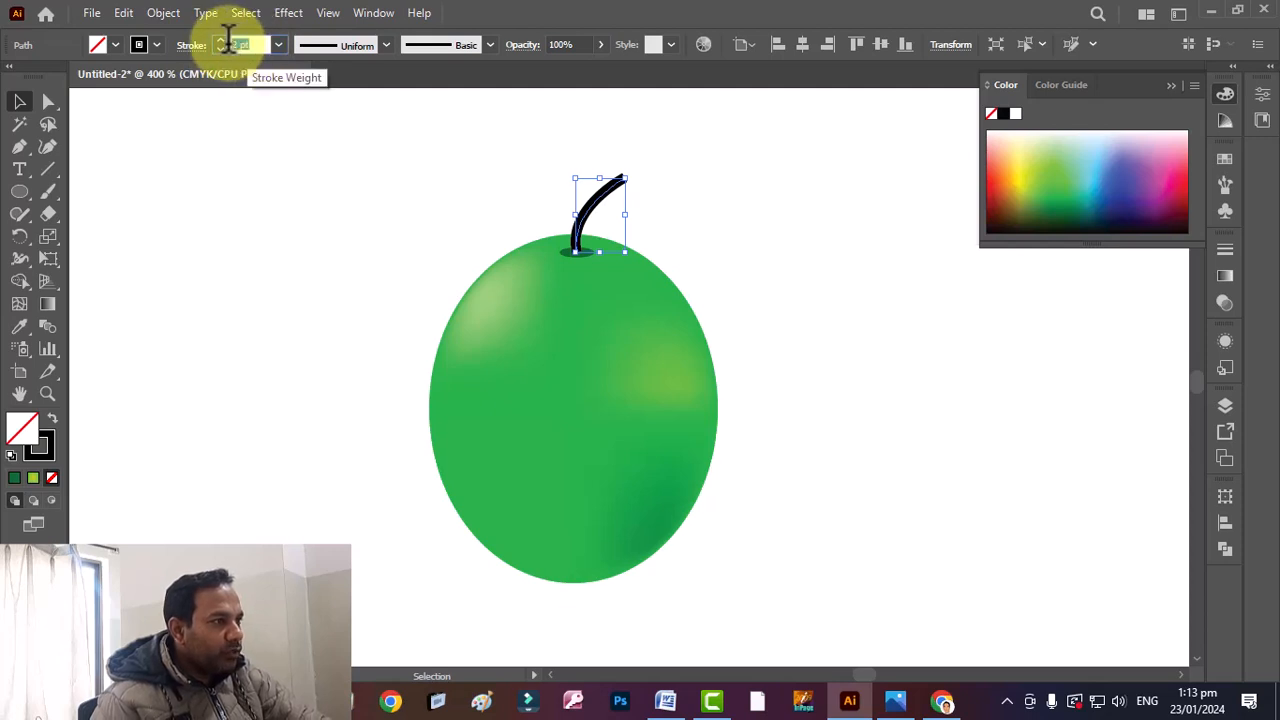
type("1.5")
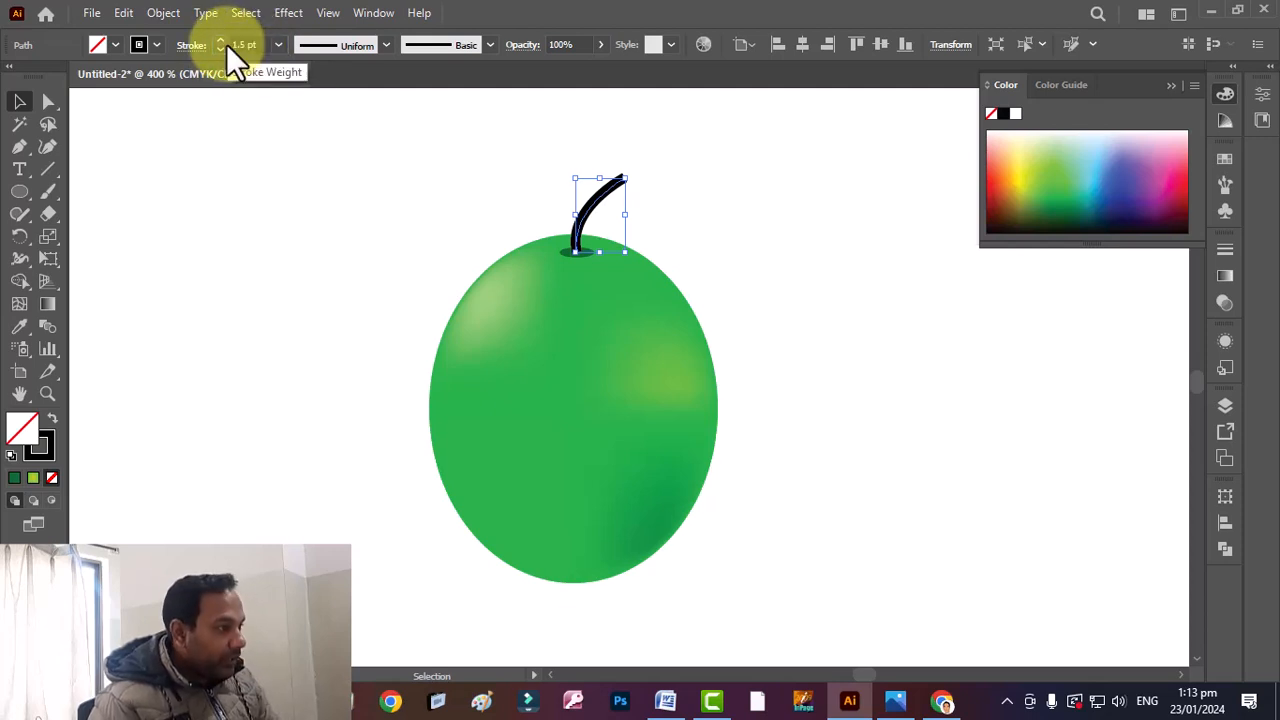
key("Return")
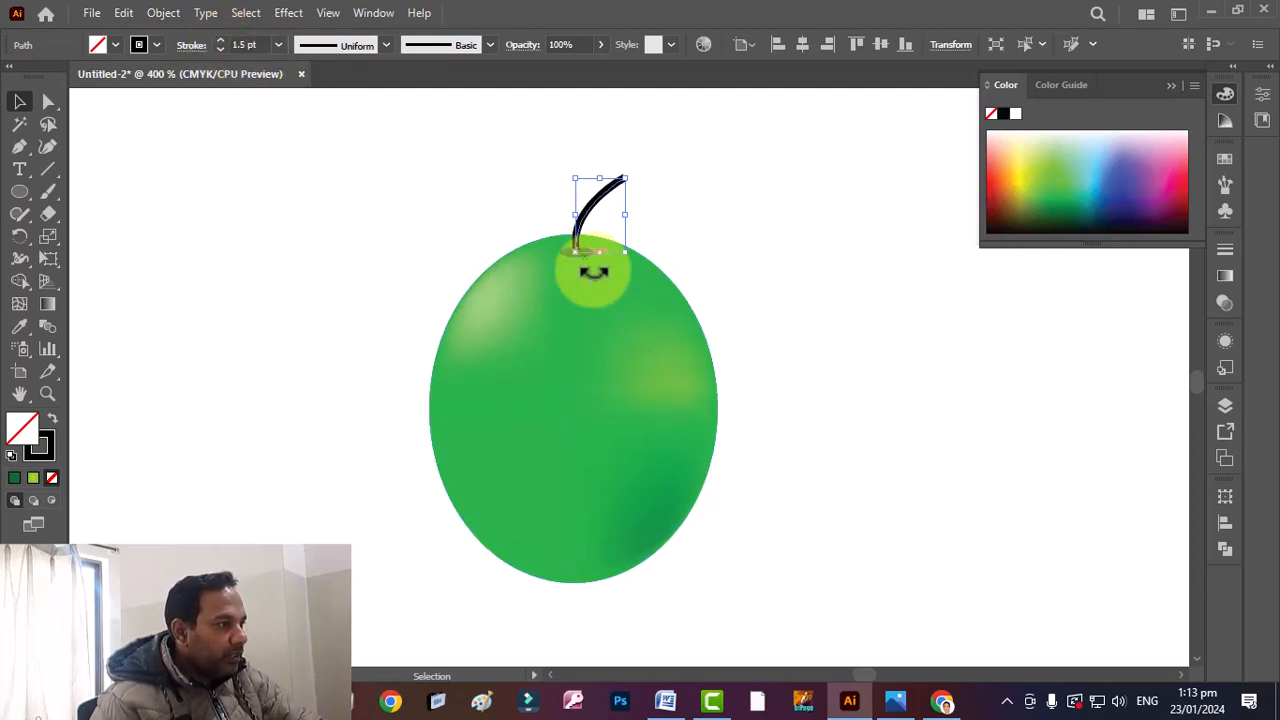
- Keep the stem path without a fill, color its stroke dark green, and deselect it
left_click(1057, 211)
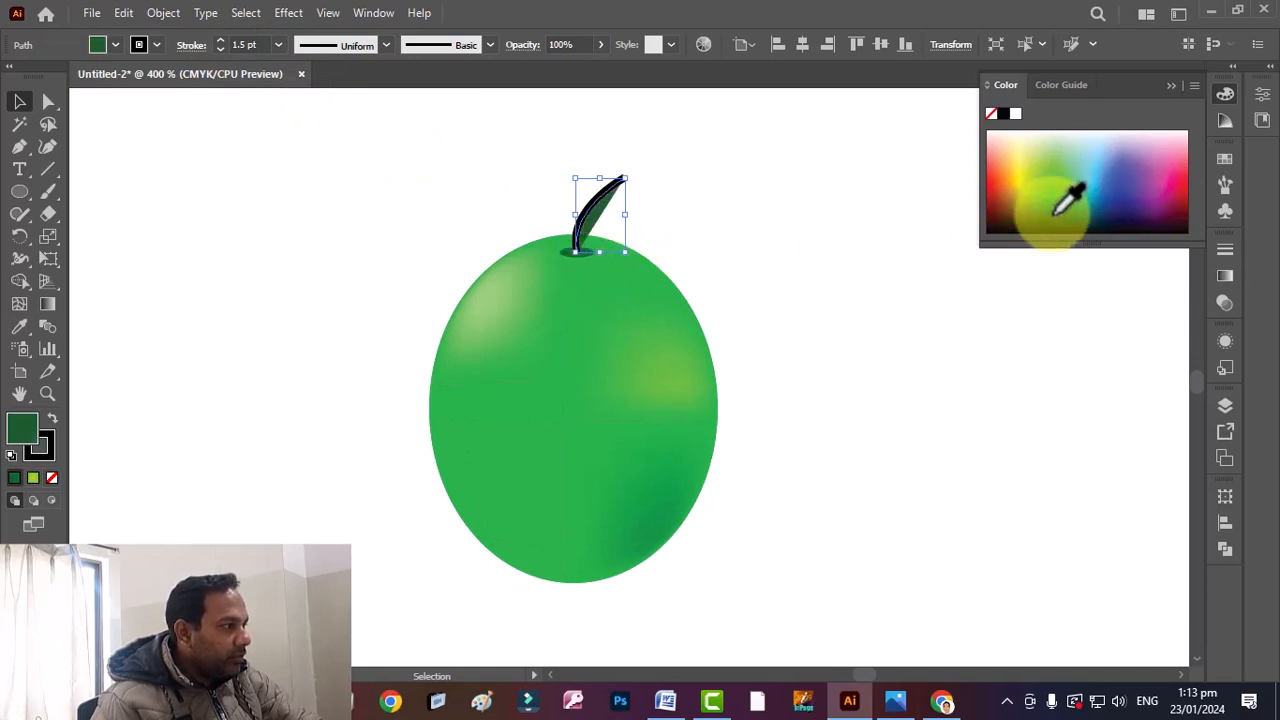
key("slash")
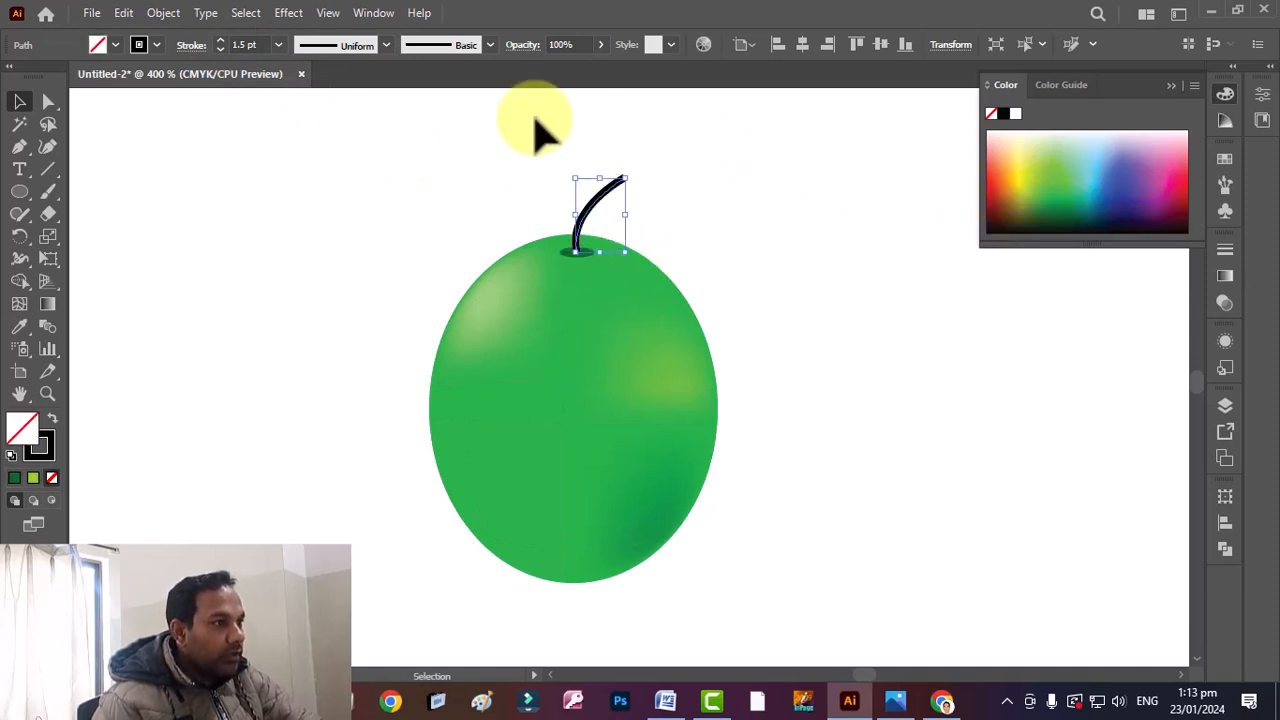
left_click(139, 45)
left_click(86, 87)
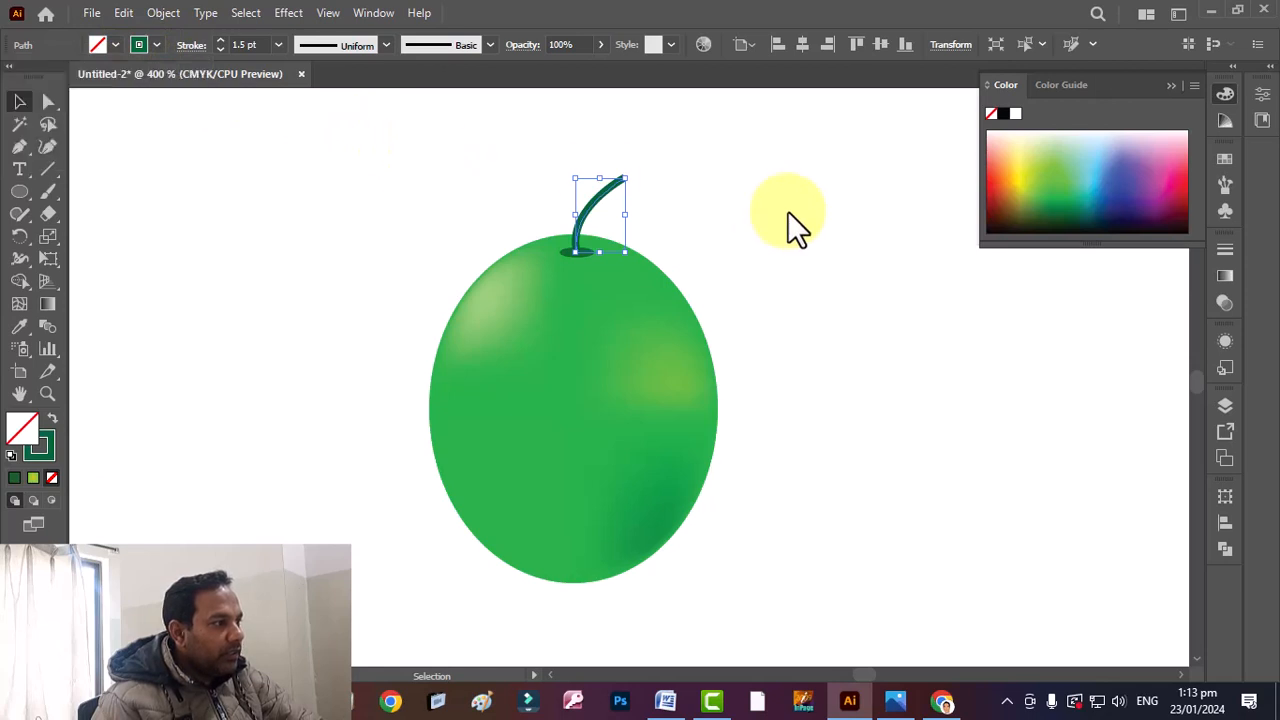
left_click(120, 183)
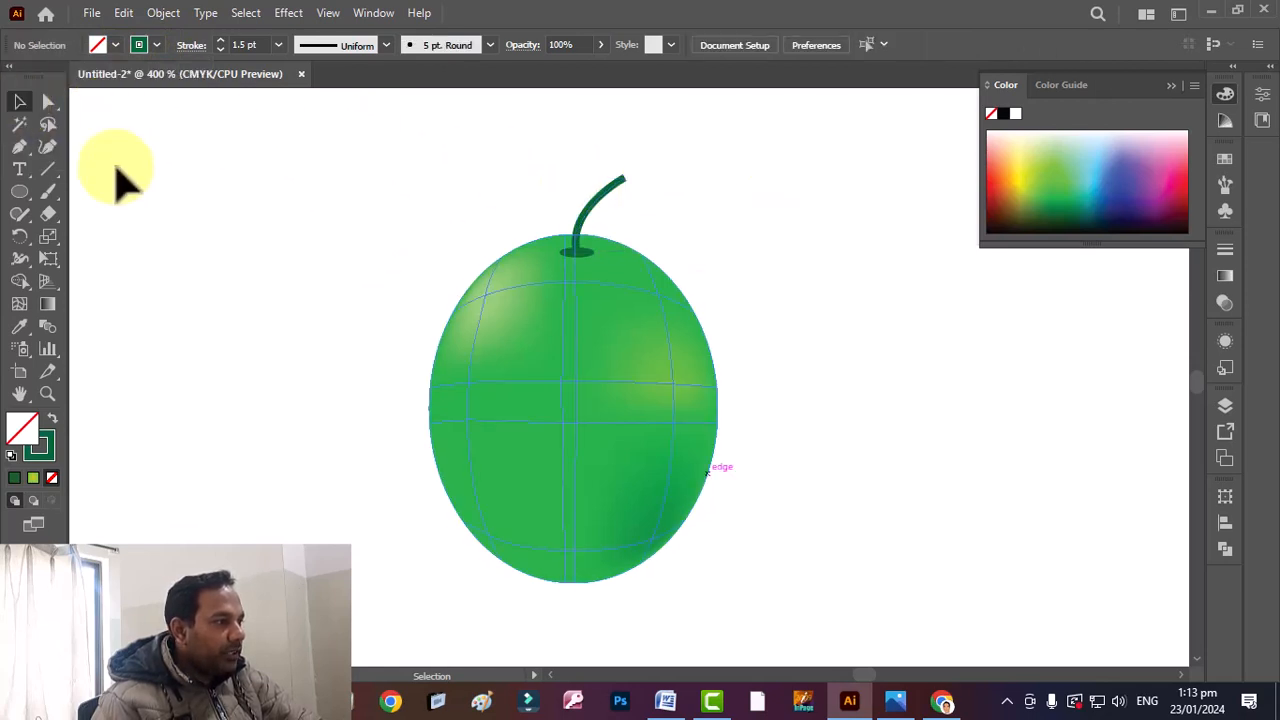
- Select the mesh fruit, the tiny dark ellipse and the stem together and group them
left_click(705, 350)
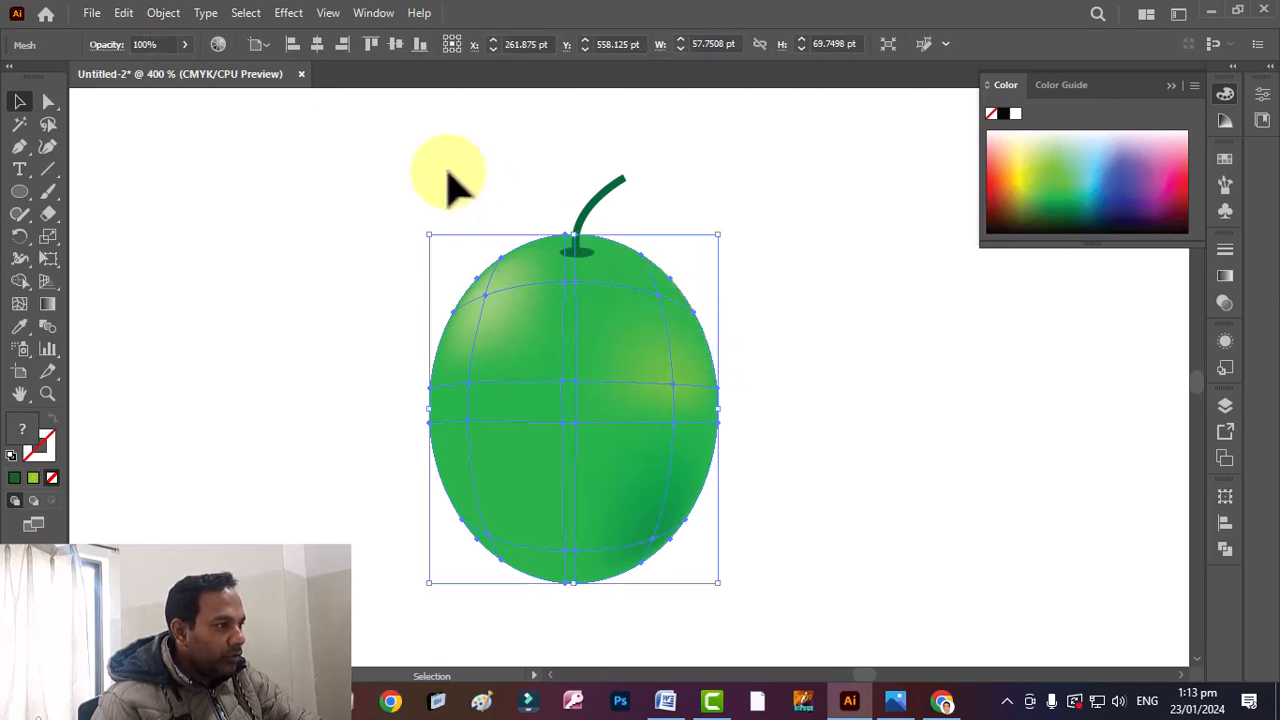
left_click_drag(359, 148, 657, 540)
key("a")
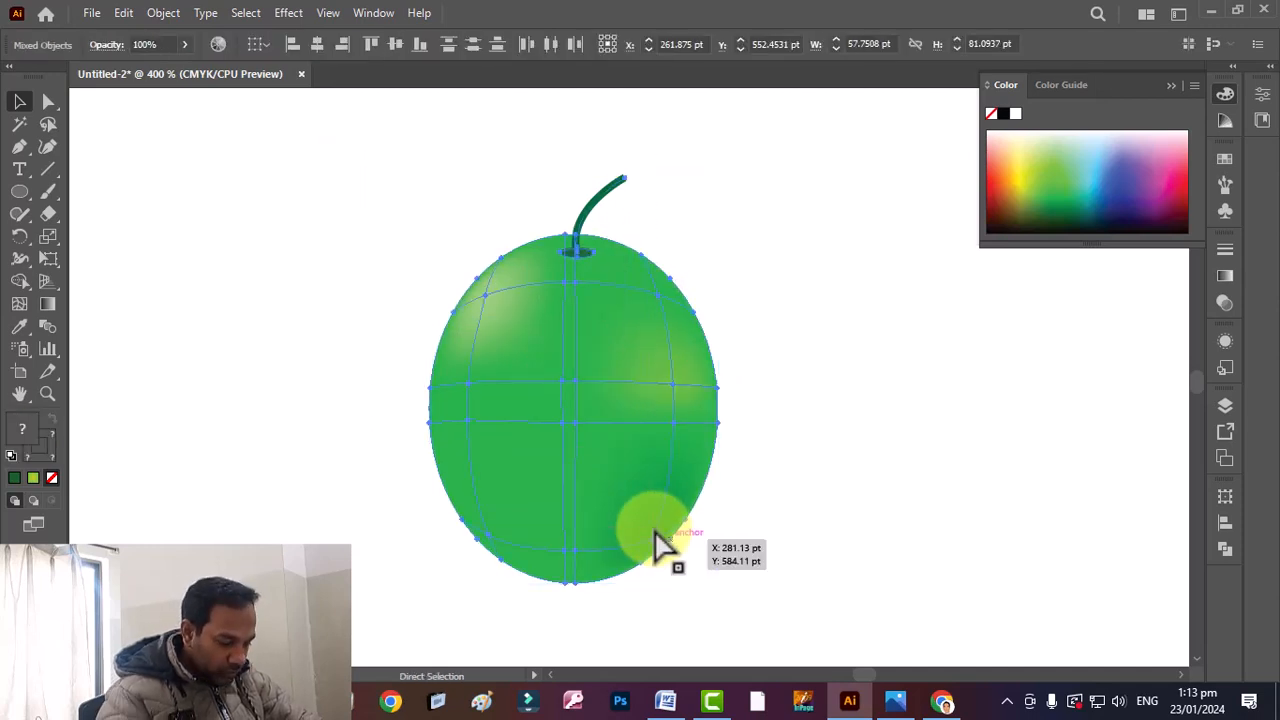
key("v")
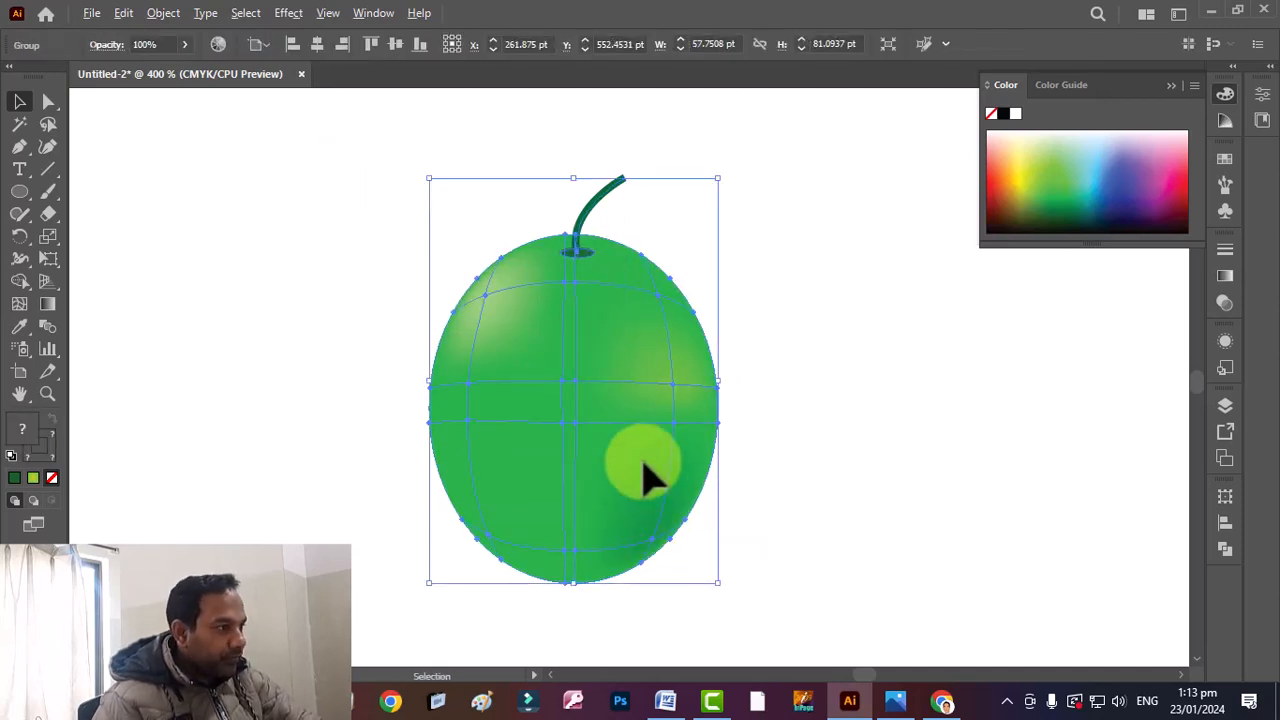
scroll(628, 366, "down", 2)
scroll(632, 370, "down", 1)
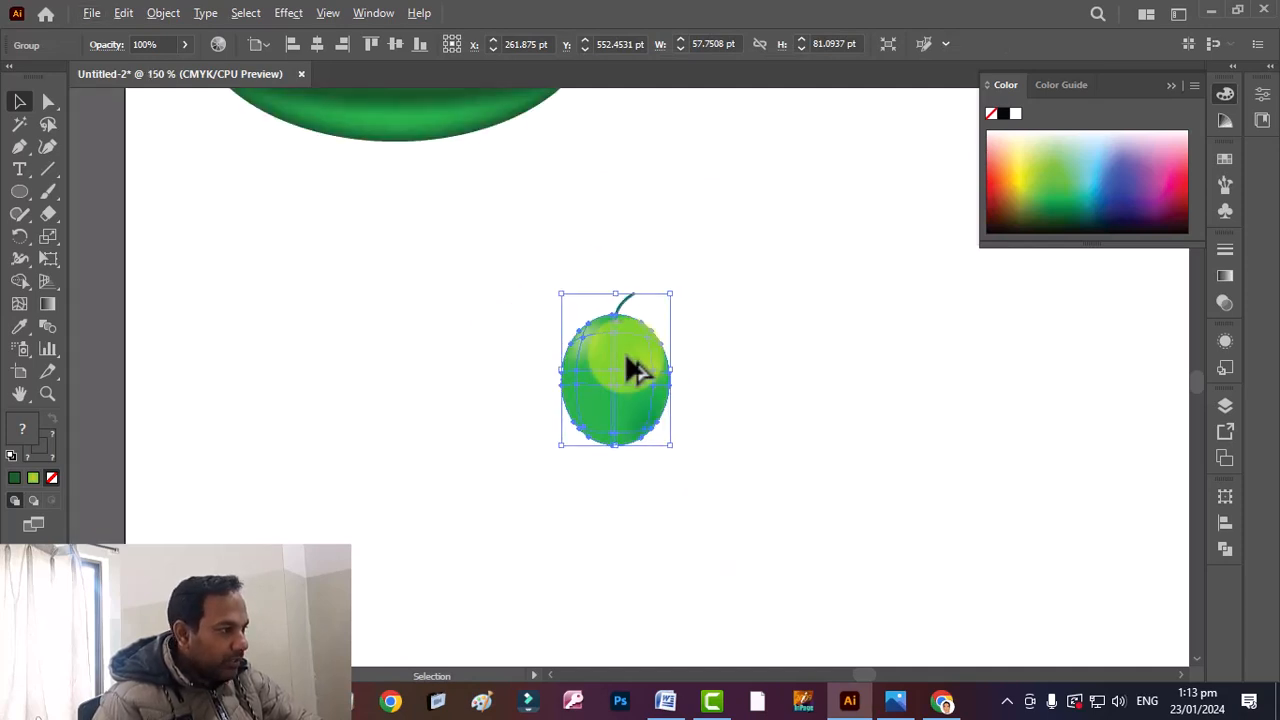
- Duplicate the fruit group, rotate the copy about 40° counterclockwise, and place it to the right so it overlaps the original
left_click_drag(630, 370, 652, 367)
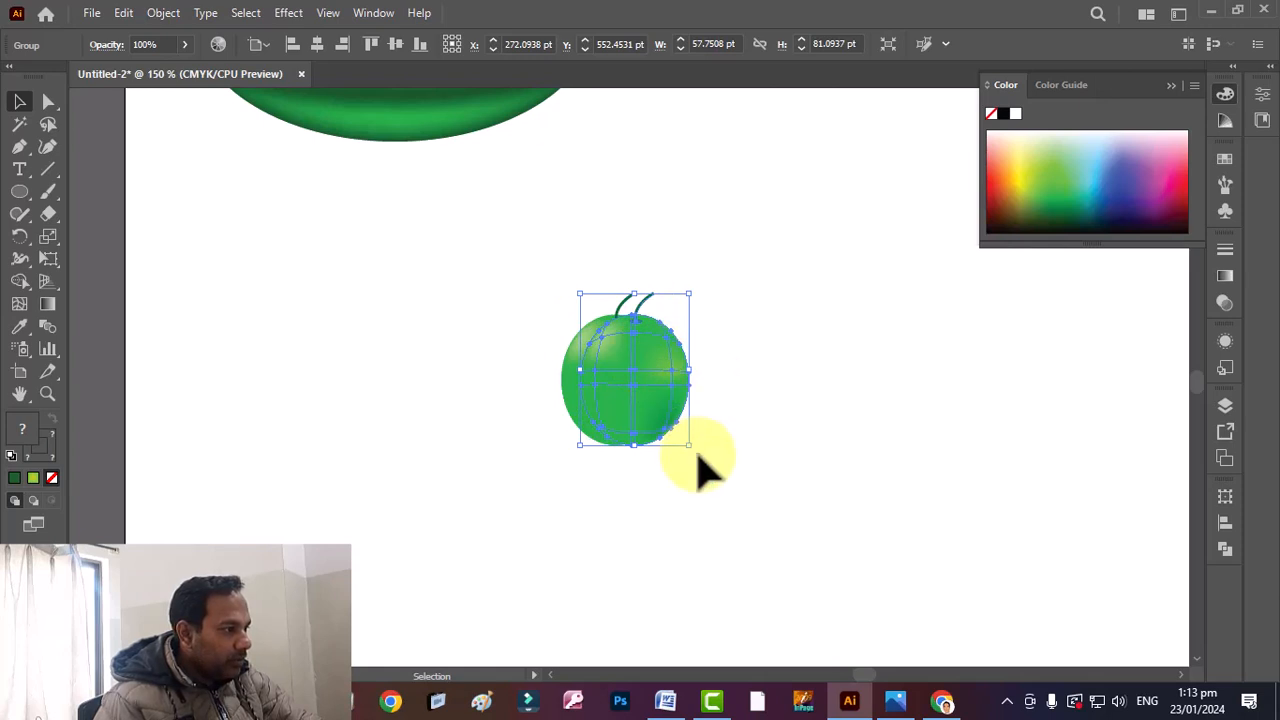
left_click_drag(700, 470, 757, 471)
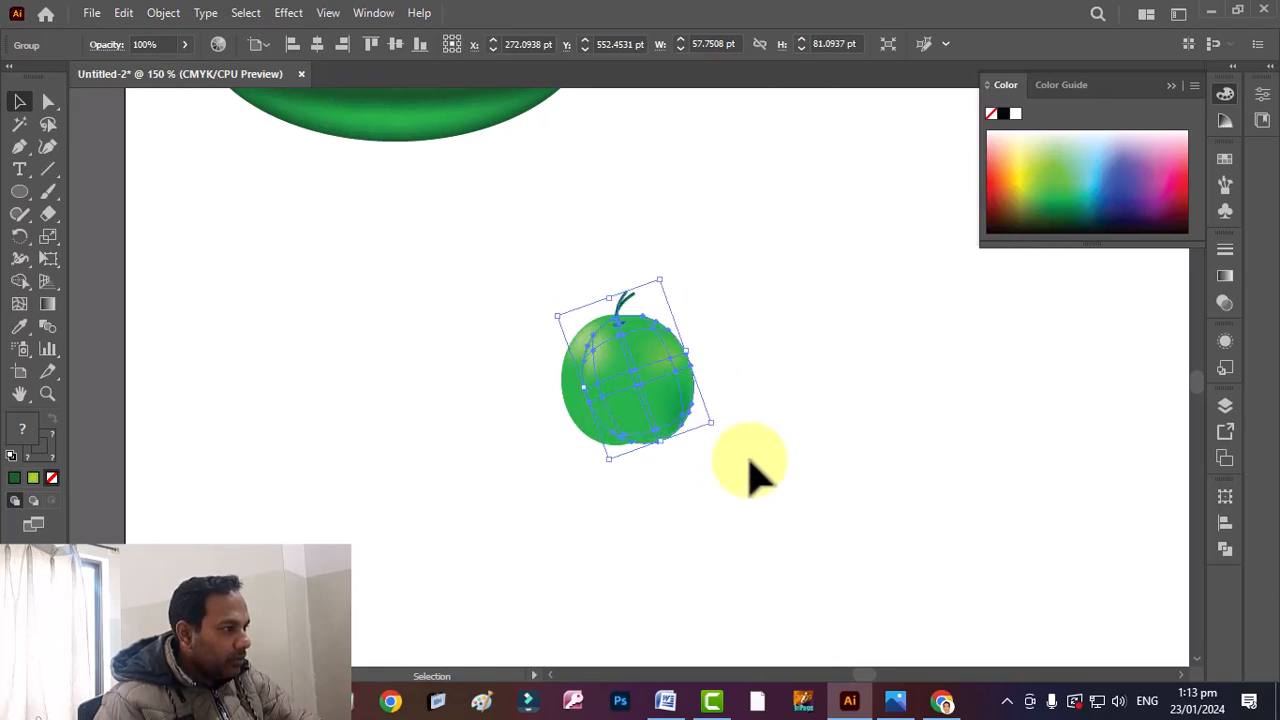
left_click(757, 471)
left_click_drag(648, 381, 694, 400)
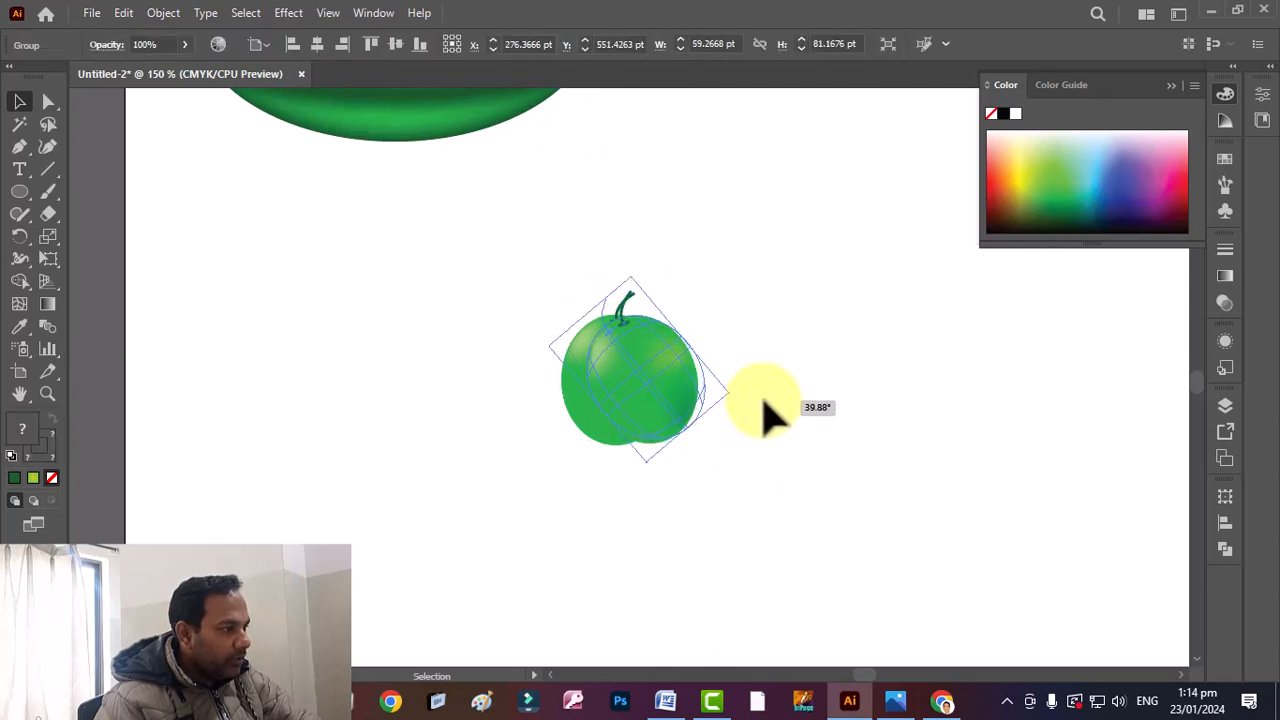
left_click(749, 466)
- Add a third fruit copy rotated clockwise at the original's left with the stems meeting, and nudge the right fruit slightly
left_click_drag(655, 357, 494, 486)
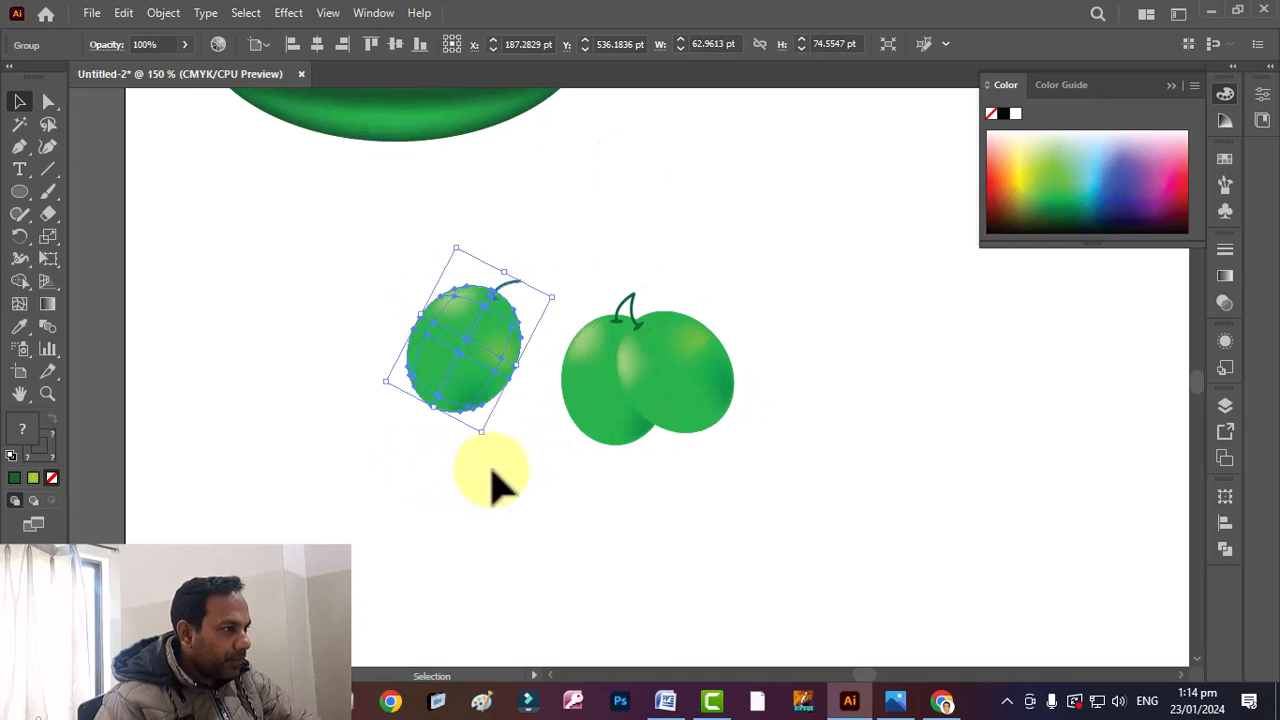
left_click(494, 486)
left_click_drag(491, 337, 607, 349)
left_click(743, 508)
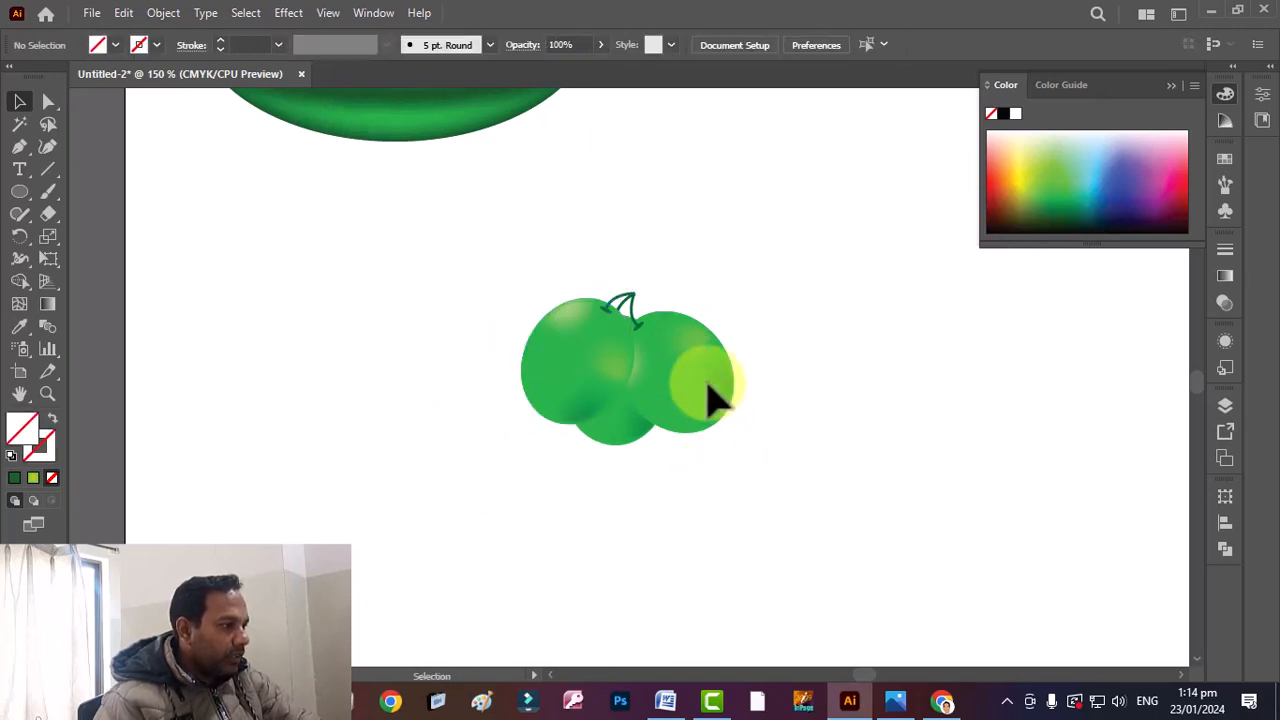
left_click_drag(700, 354, 704, 352)
left_click(784, 489)
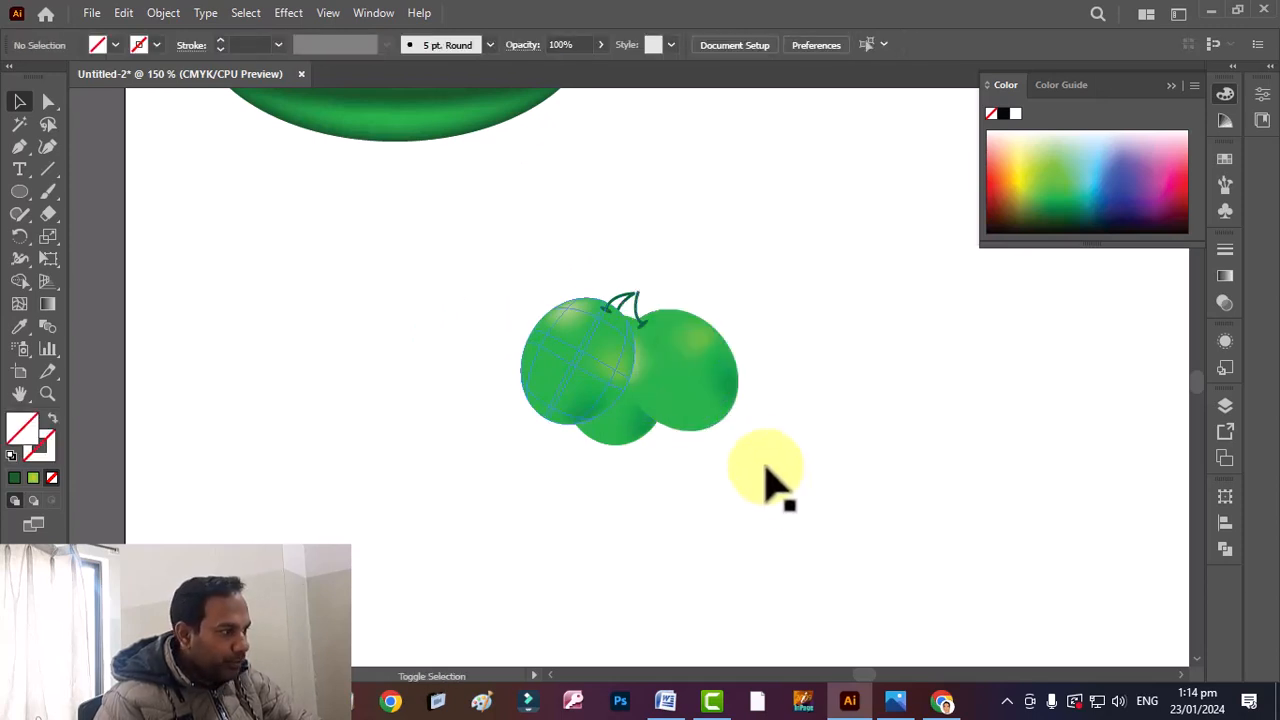
- Select all three fruits, place a copy of them directly below, and scale the copy down to about 97 × 68 pt
left_click(714, 417)
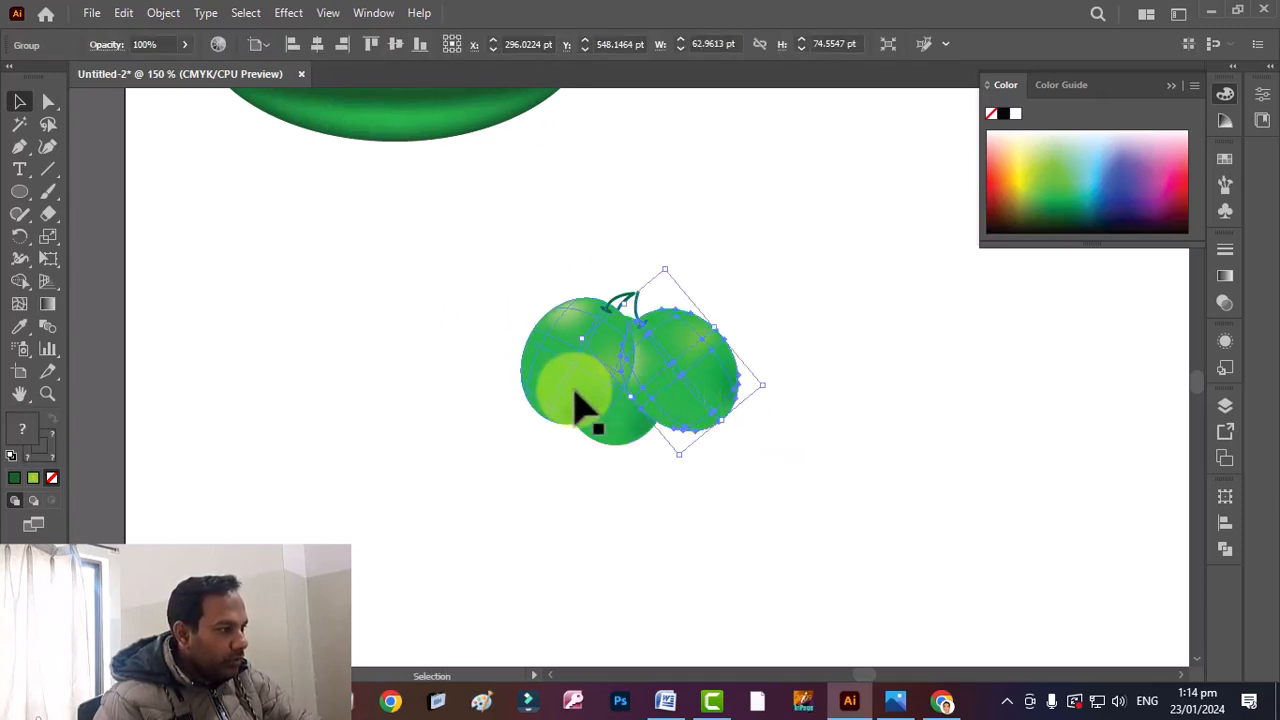
left_click(598, 425, "shift")
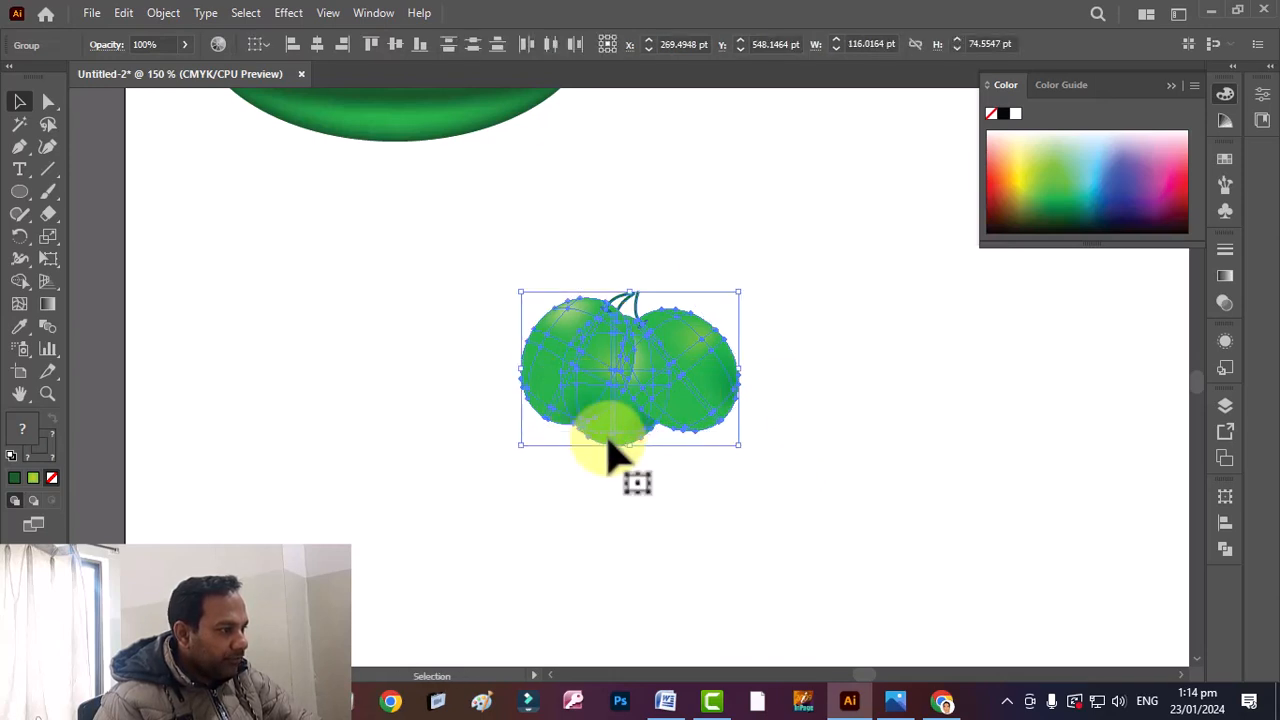
left_click_drag(623, 391, 632, 474)
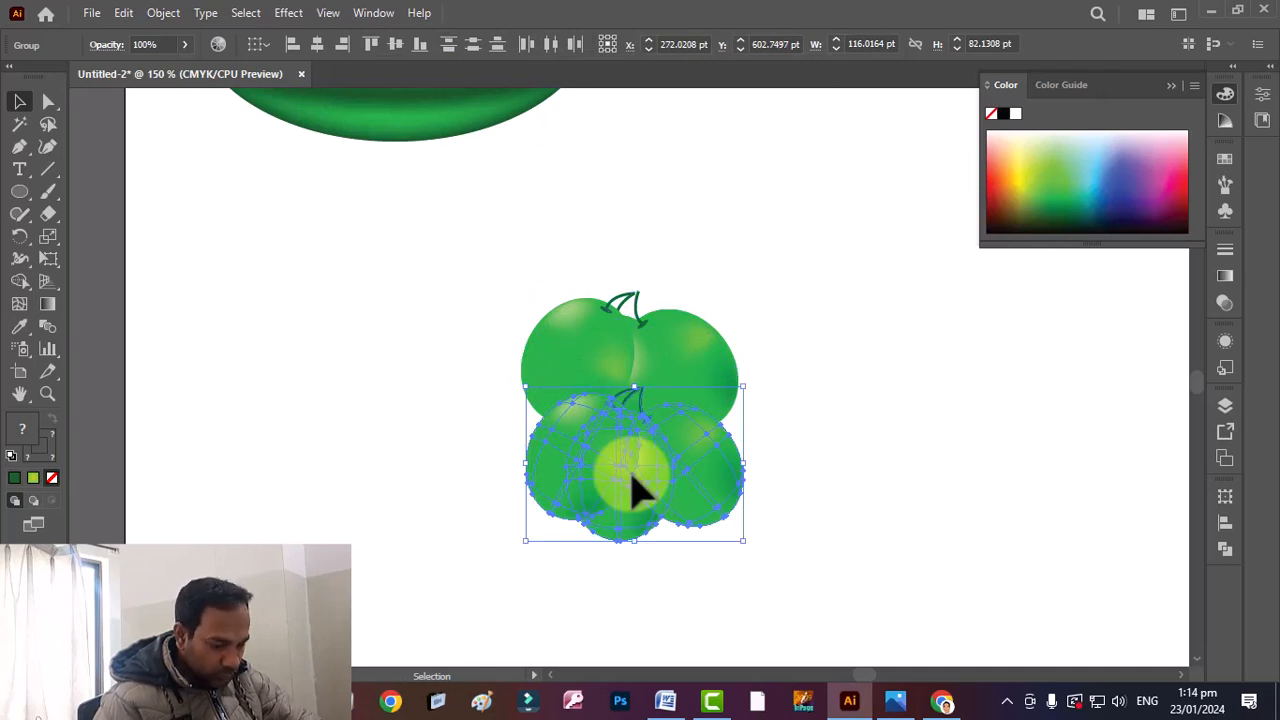
left_click_drag(743, 386, 729, 400)
left_click_drag(528, 541, 544, 527)
- Send the smaller fruit trio to the back, and nudge the upper-right fruit so its stem tip meets the others
right_click(579, 480)
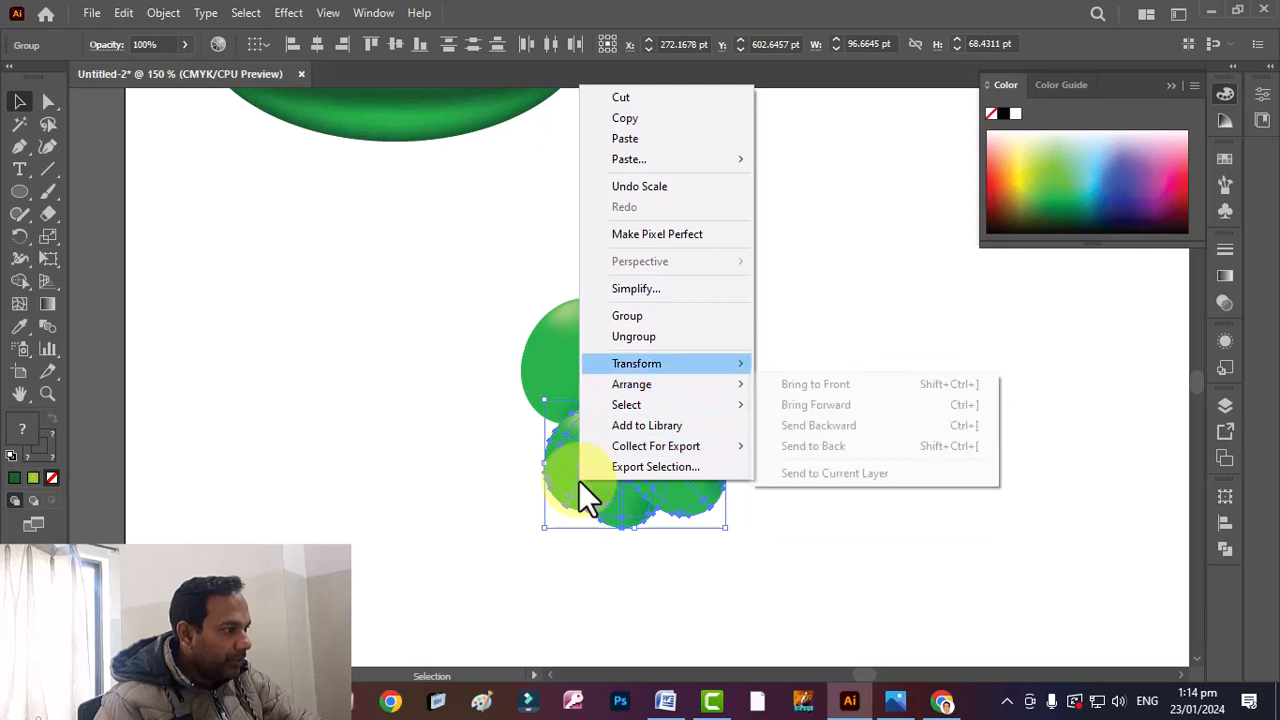
mouse_move(698, 384)
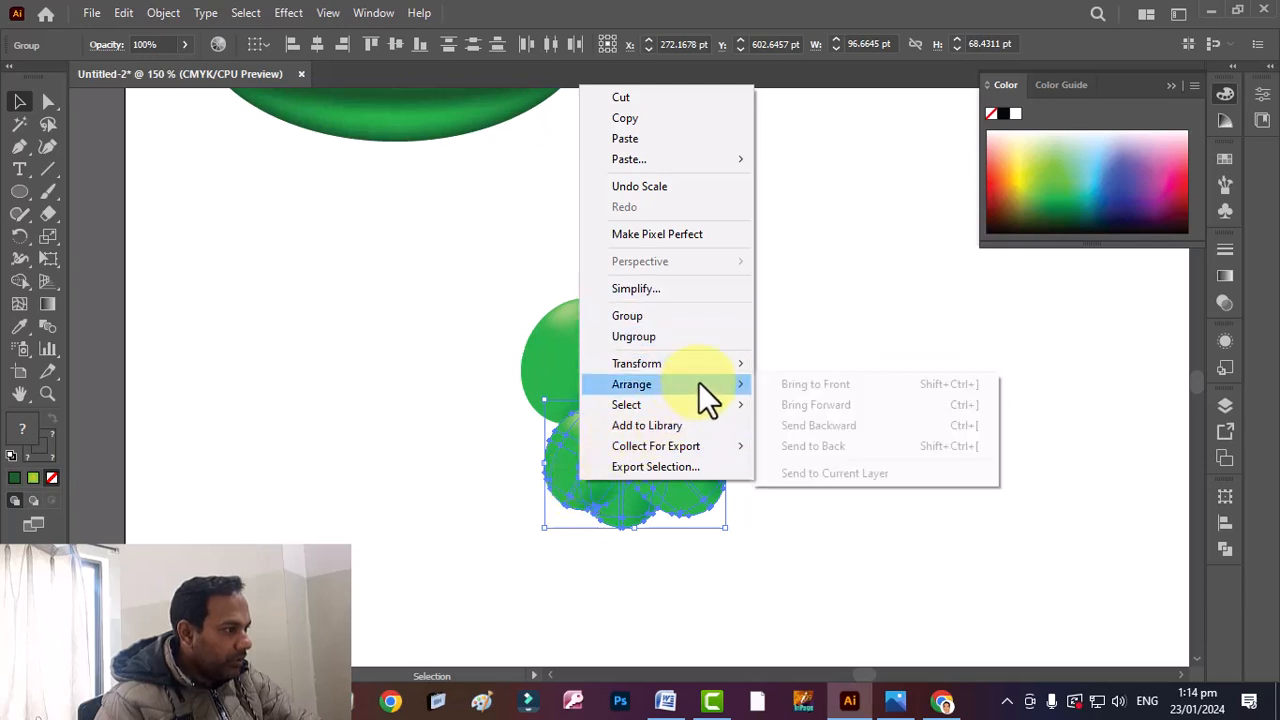
left_click(865, 446)
left_click(884, 604)
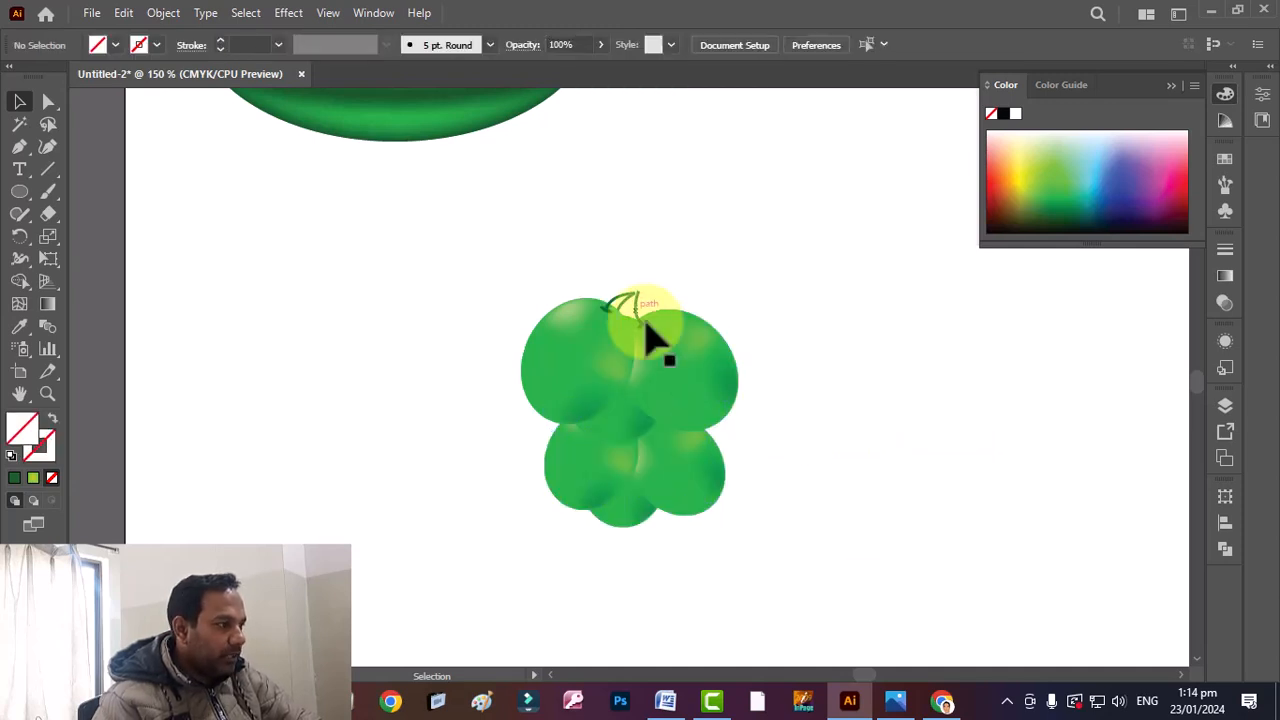
left_click_drag(645, 335, 651, 338)
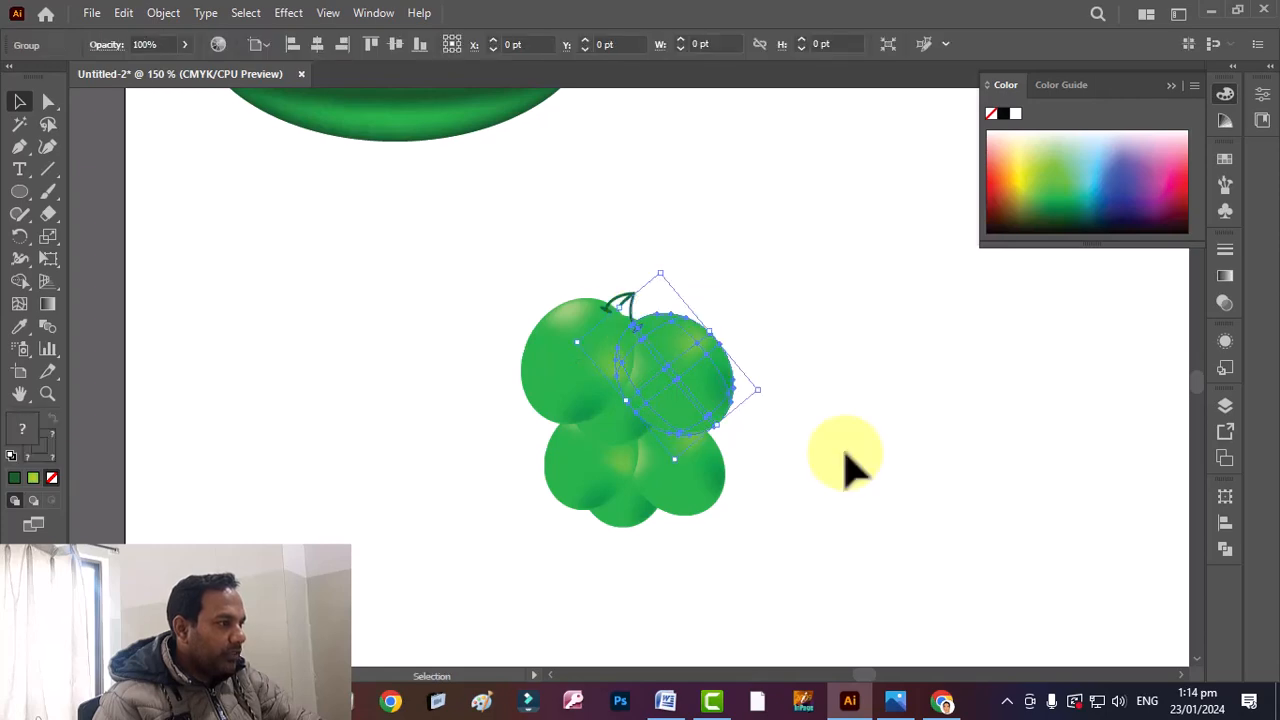
left_click(847, 468)
- Select the whole fruit bunch and move it up and left, below the left part of the striped ellipse
left_click_drag(851, 318, 400, 629)
left_click_drag(605, 396, 257, 286)
left_click(514, 463)
- Draw a tall ellipse without fill or stroke in the empty area to the right of the fruit bunch
scroll(514, 463, "up", 5)
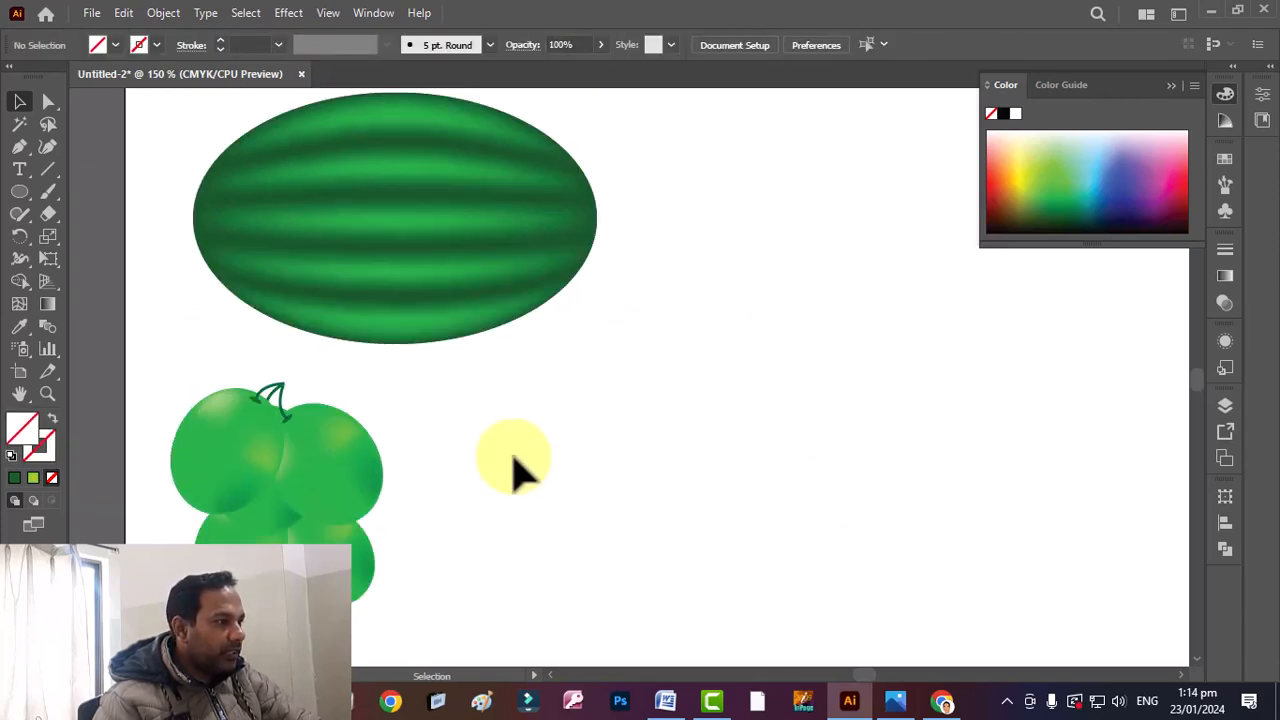
scroll(514, 463, "down", 2)
left_click(20, 191)
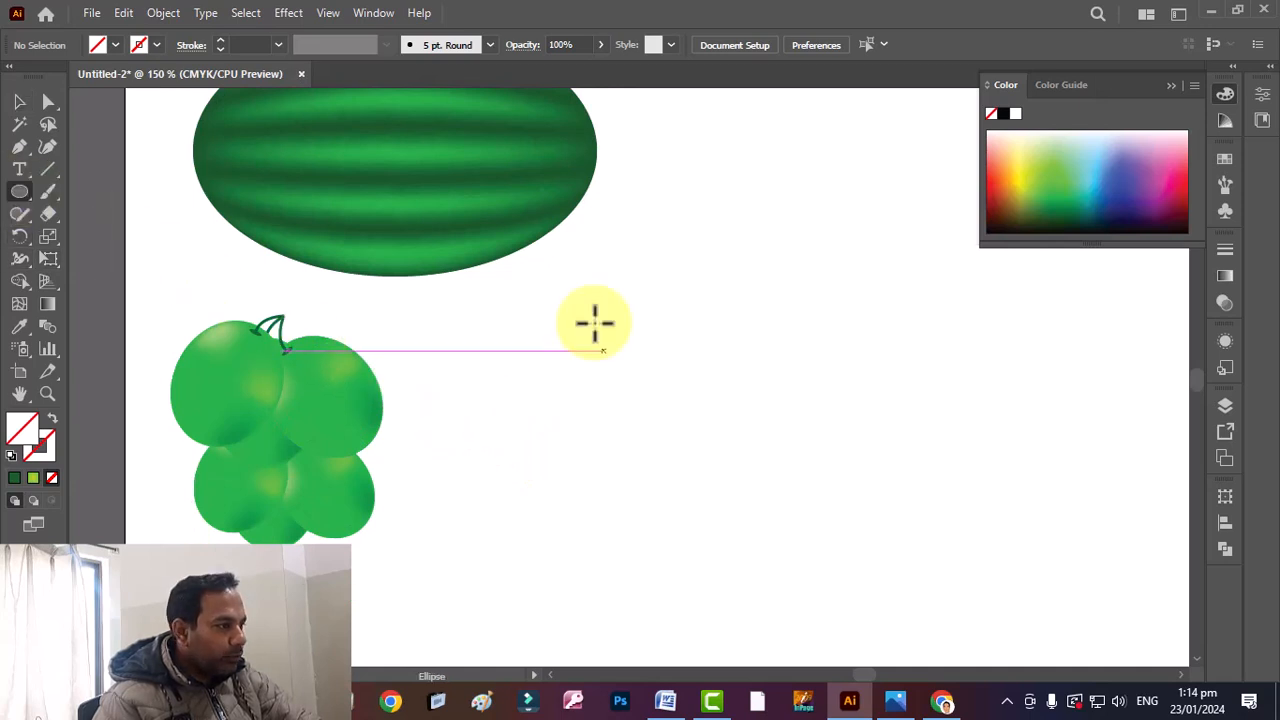
left_click_drag(598, 325, 806, 580)
- Add an anchor point on the new ellipse's lower-right curve and adjust its handles to form a mango-like indentation
left_click(47, 102)
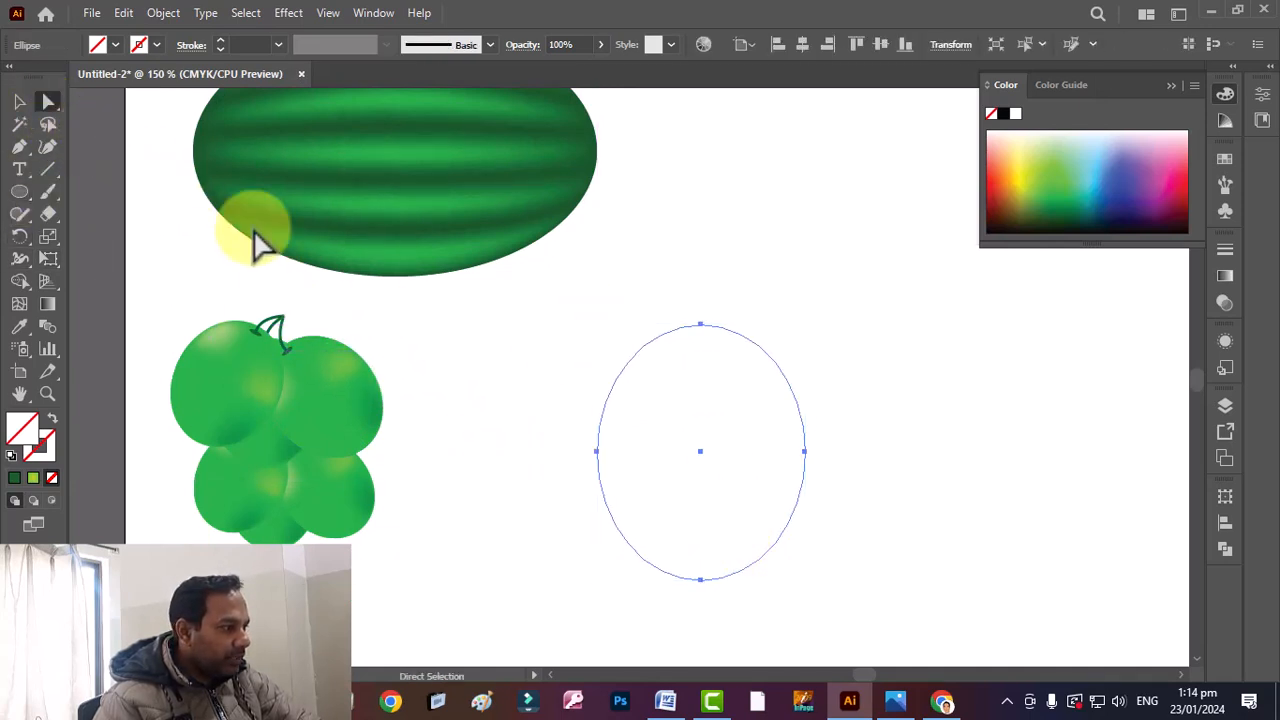
key("plus")
left_click(780, 531)
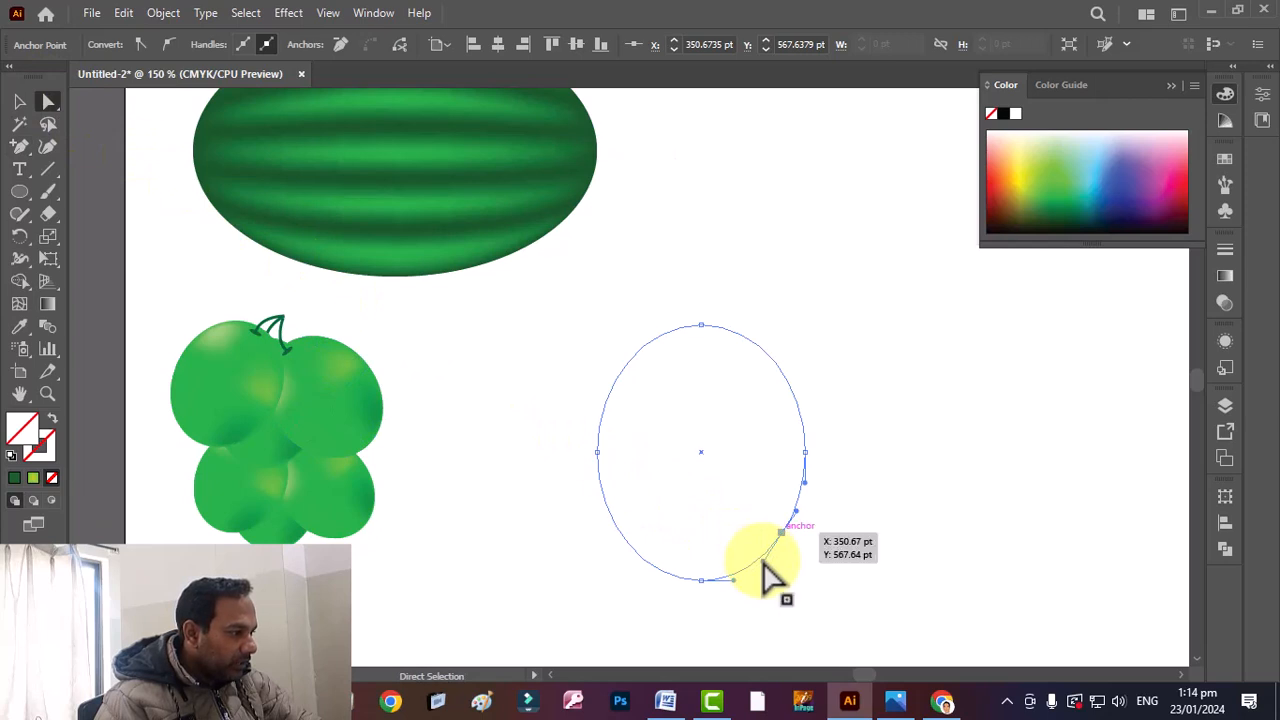
left_click_drag(762, 561, 783, 578)
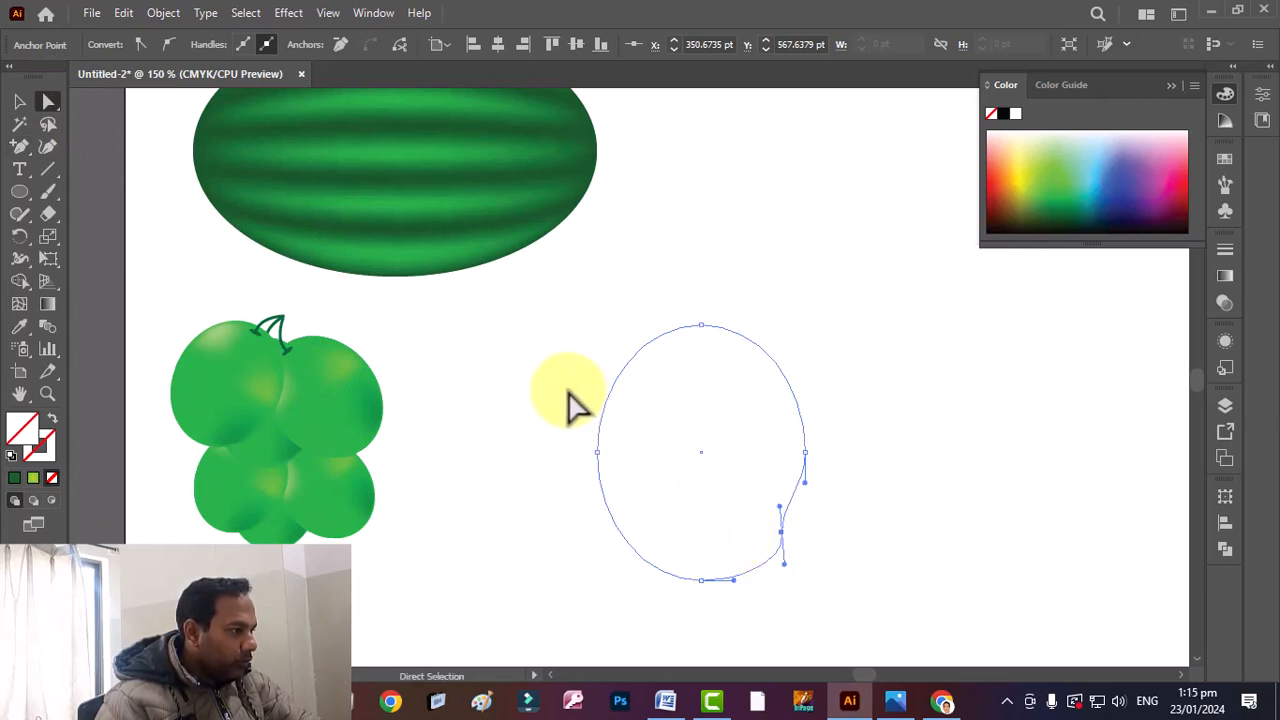
- Raise the outline's two side anchors slightly, tilt the bottom anchor's handles, and deselect the path
left_click_drag(568, 390, 870, 497)
left_click_drag(805, 451, 805, 446)
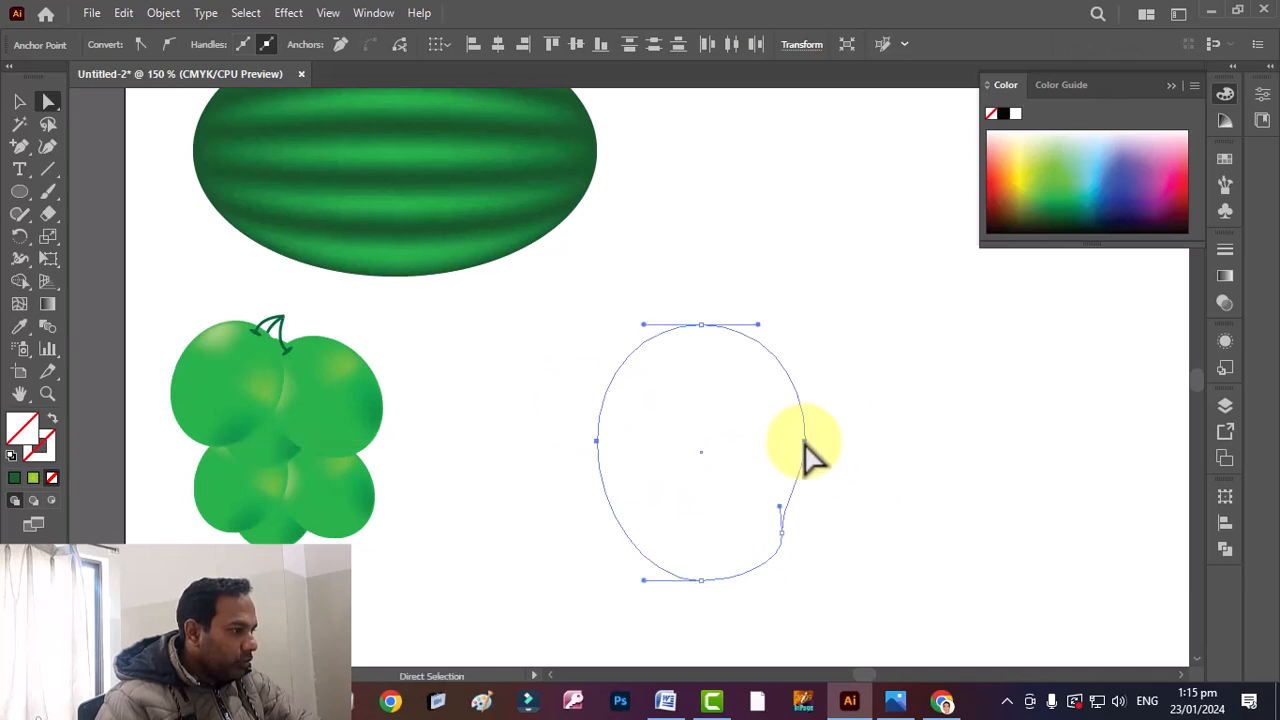
left_click(702, 580)
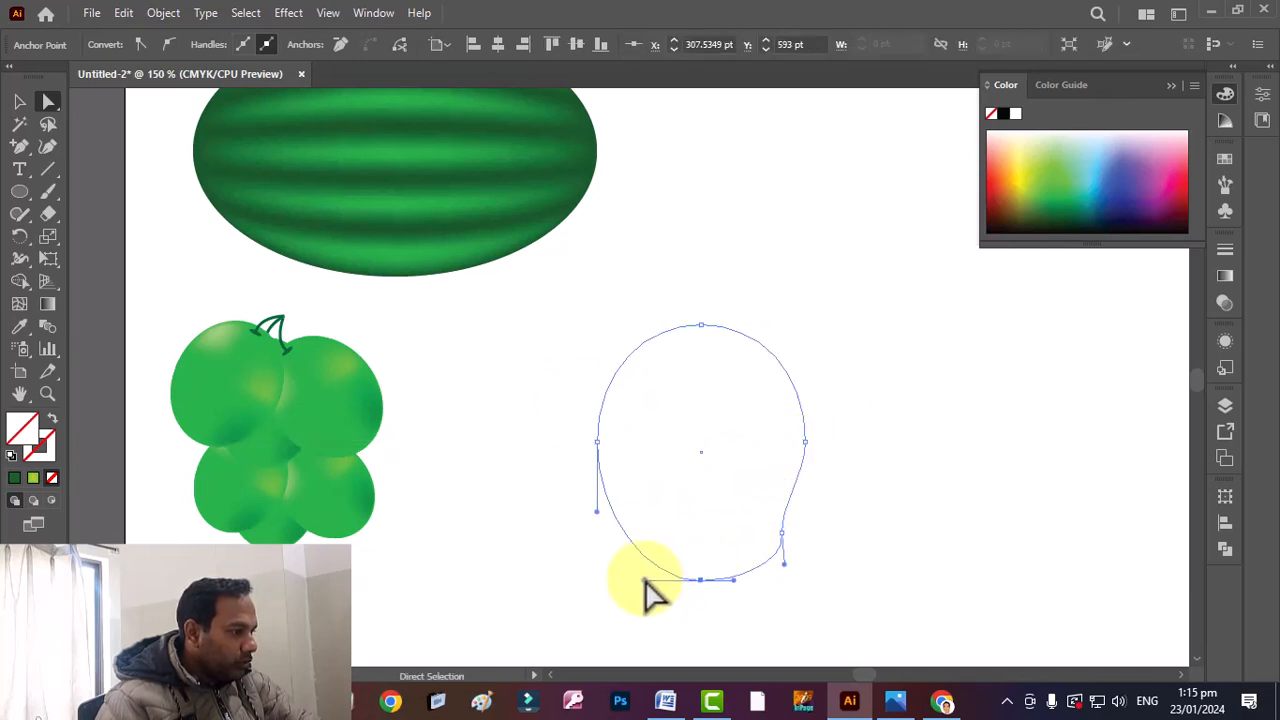
left_click_drag(645, 578, 615, 548)
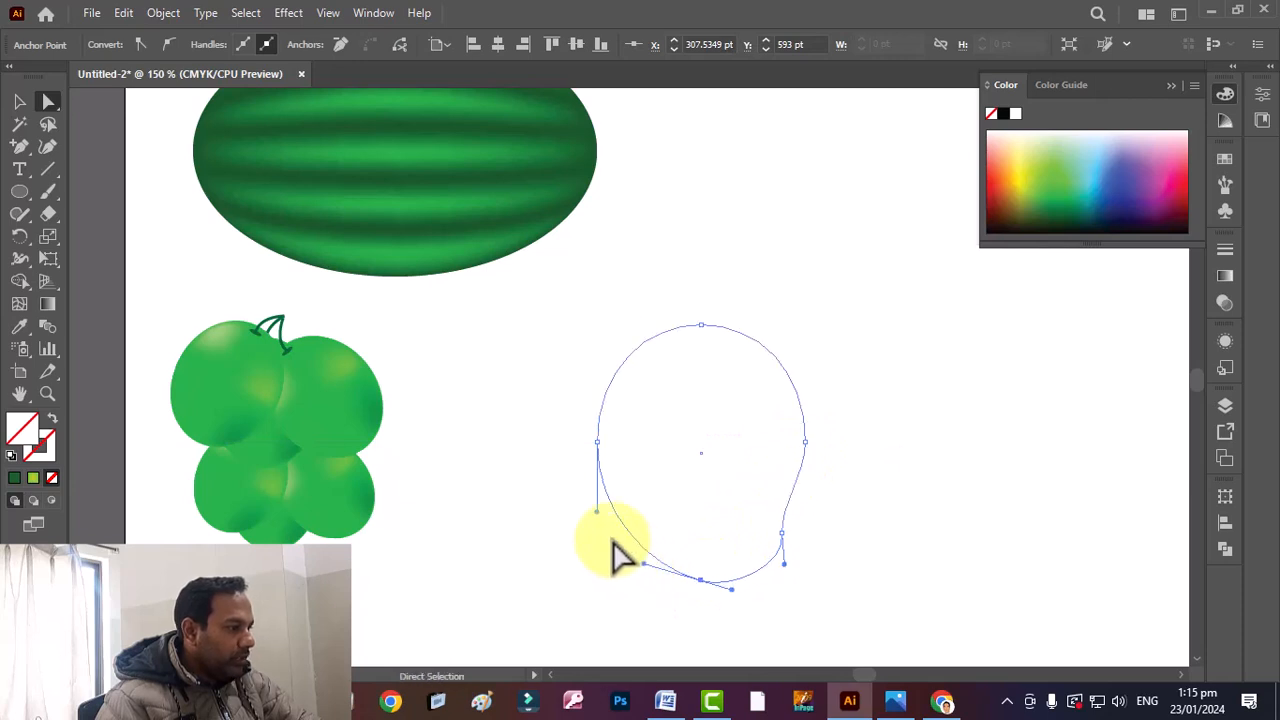
left_click(19, 101)
left_click(866, 483)
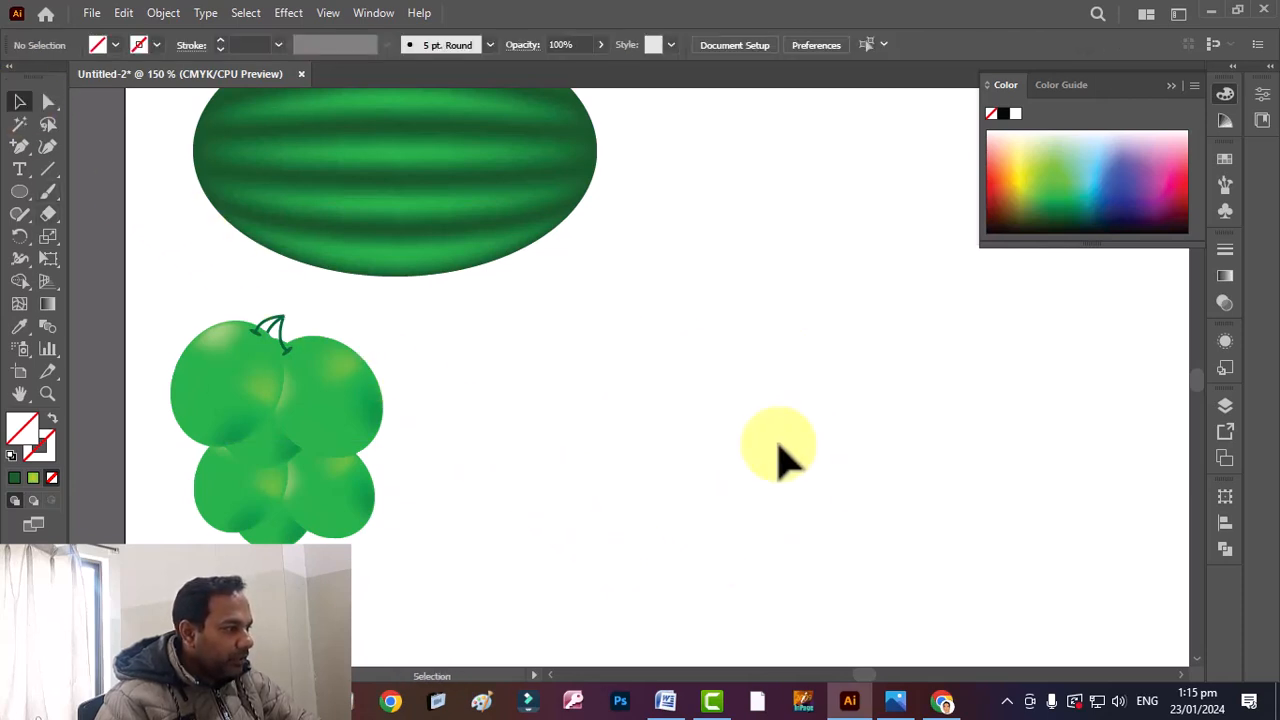
- Give the mango-shaped path a 0.25 pt stroke and deselect it
left_click(776, 492)
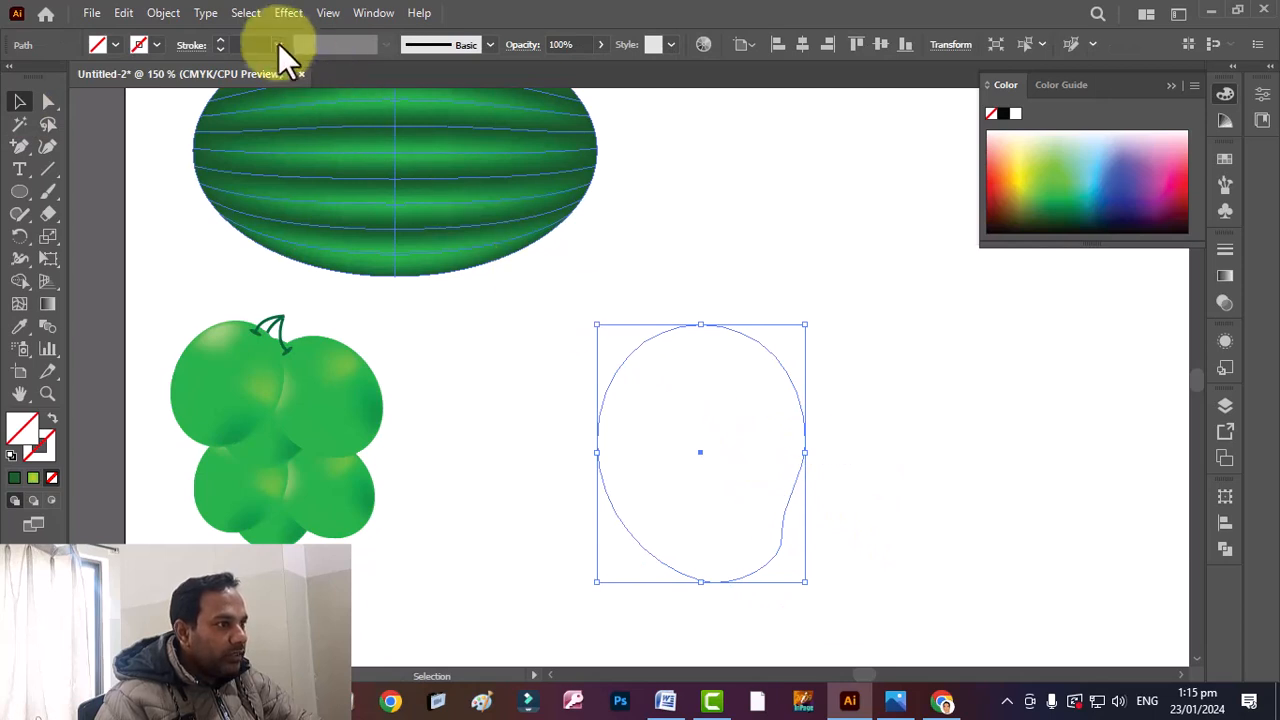
left_click(278, 44)
left_click(311, 63)
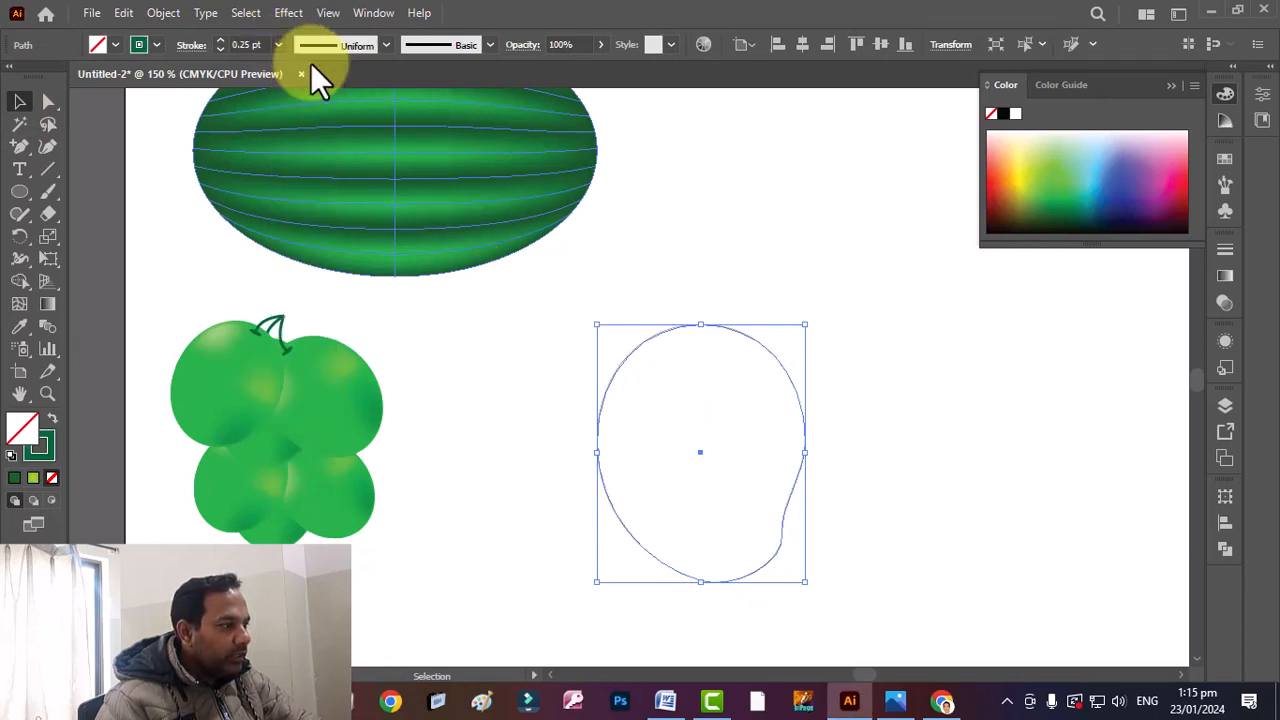
left_click(790, 292)
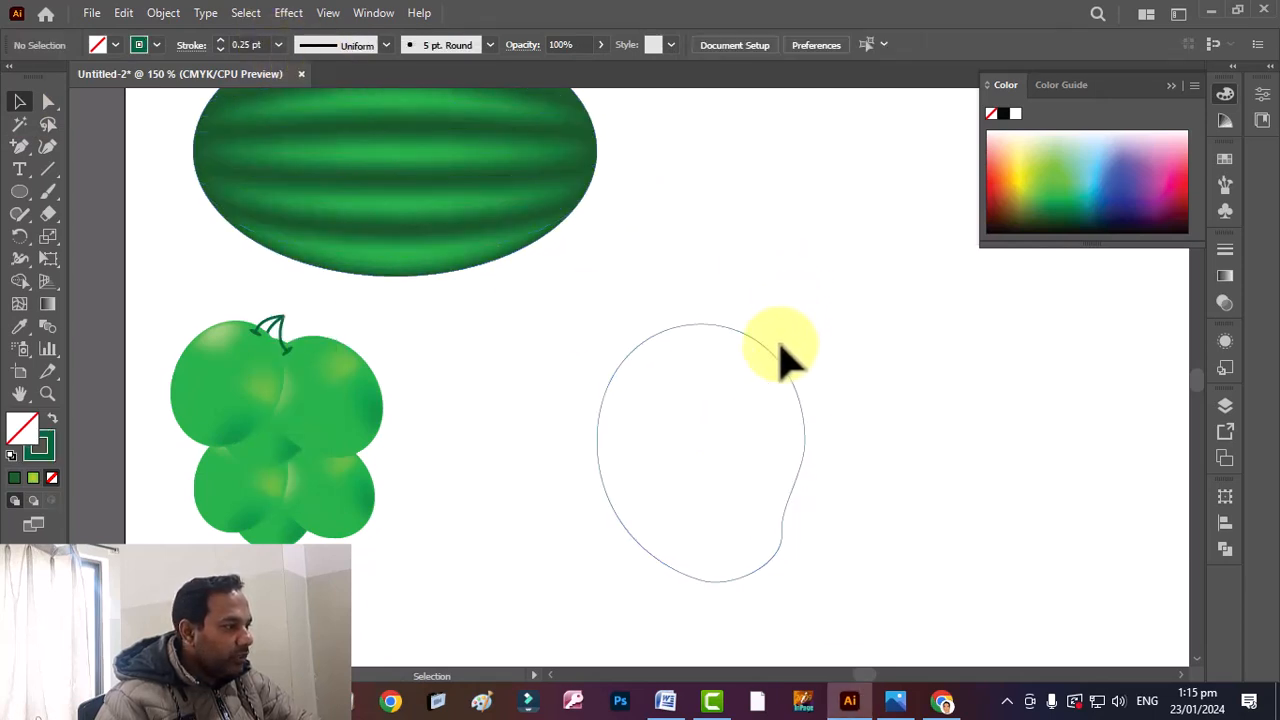
- Set the mango outline's stroke color to black and deselect it
left_click(806, 476)
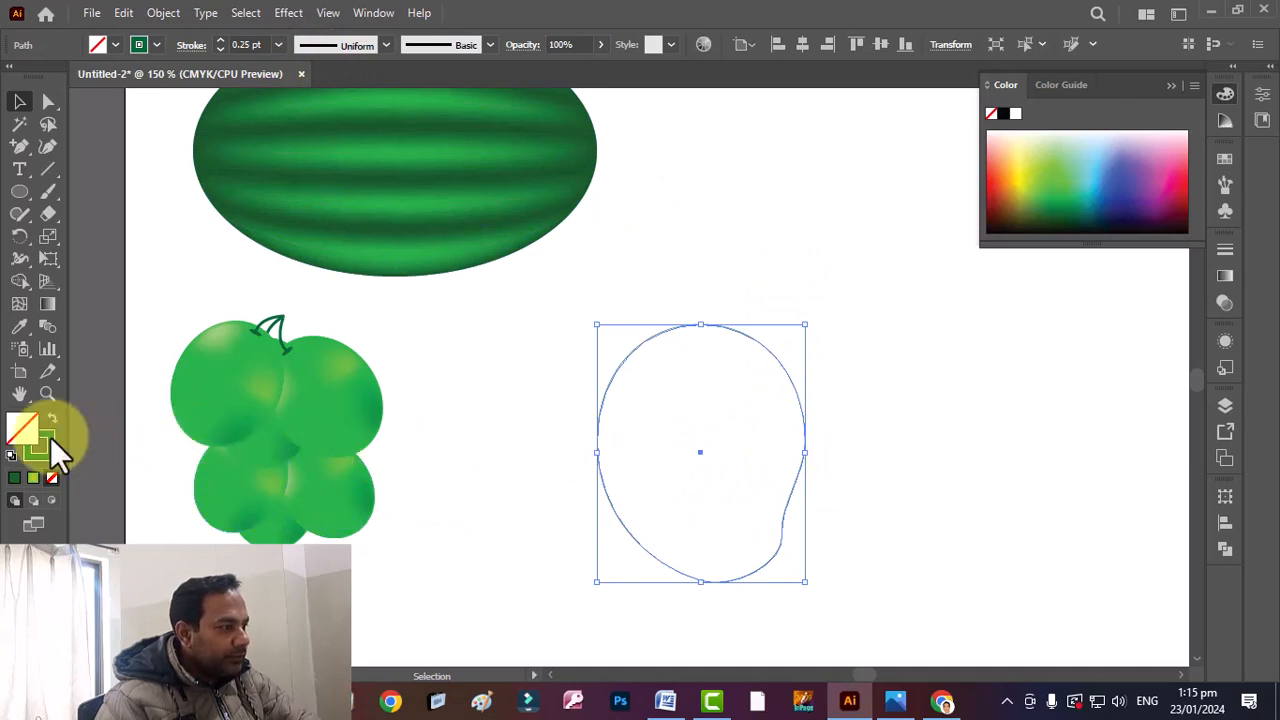
left_click(50, 440)
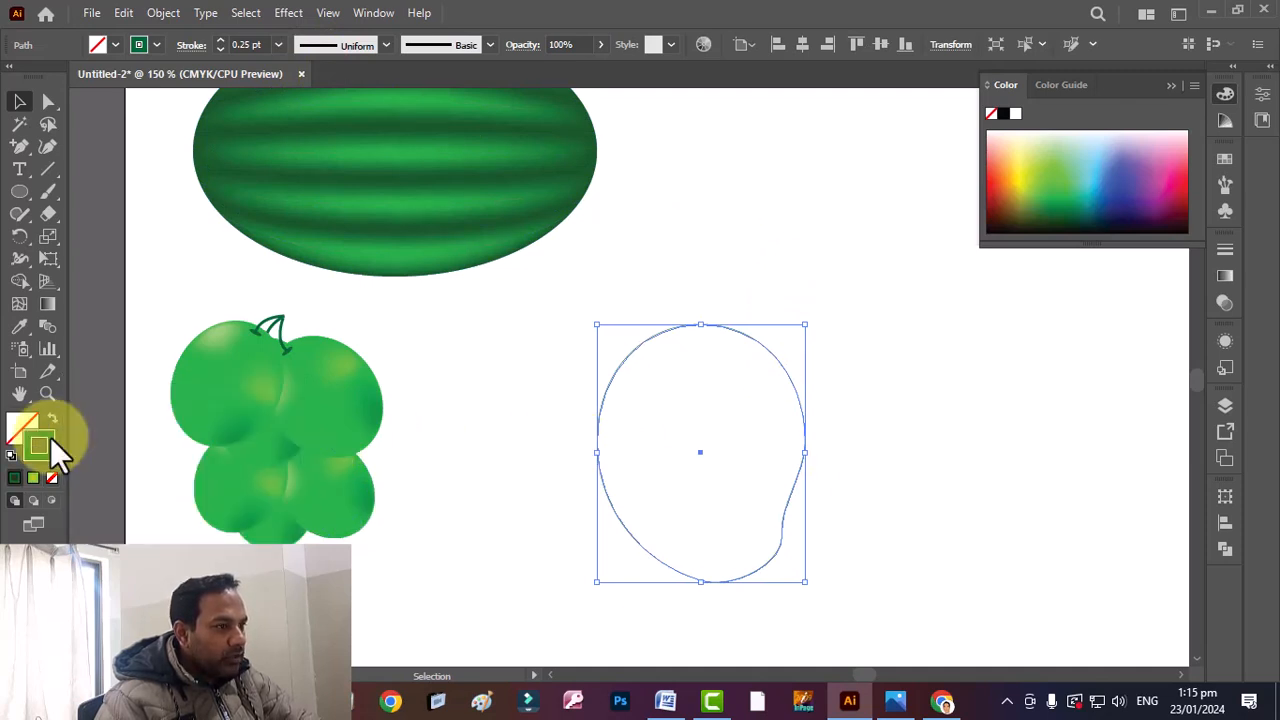
left_click(148, 42)
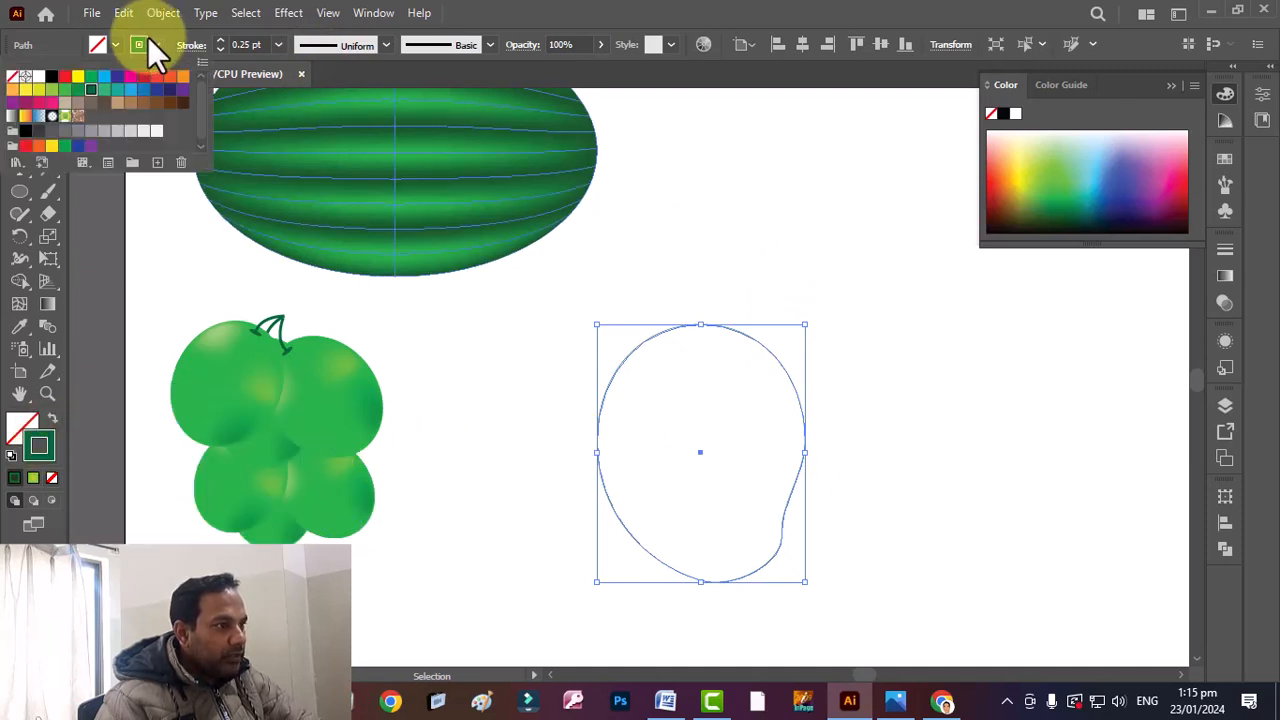
left_click(52, 80)
left_click(845, 321)
- Try a yellow stroke on the mango outline, and return the stroke to black
left_click(808, 458)
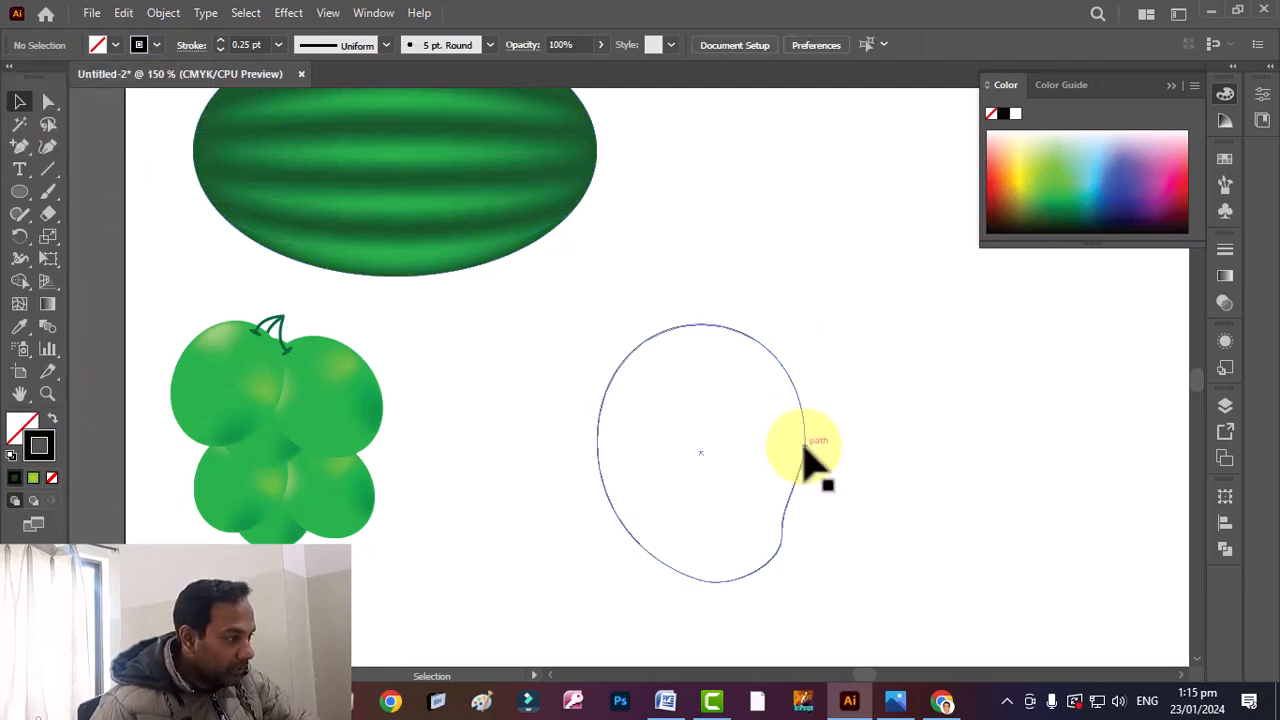
left_click(808, 458)
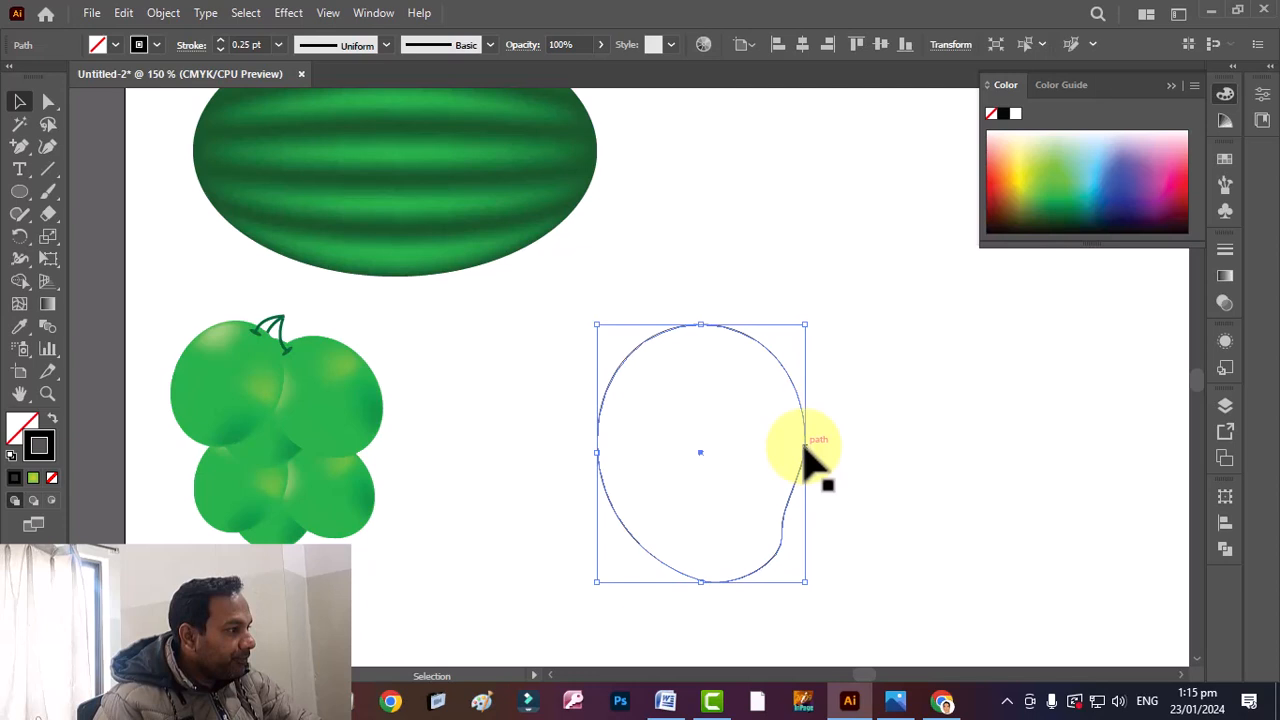
left_click(1036, 162)
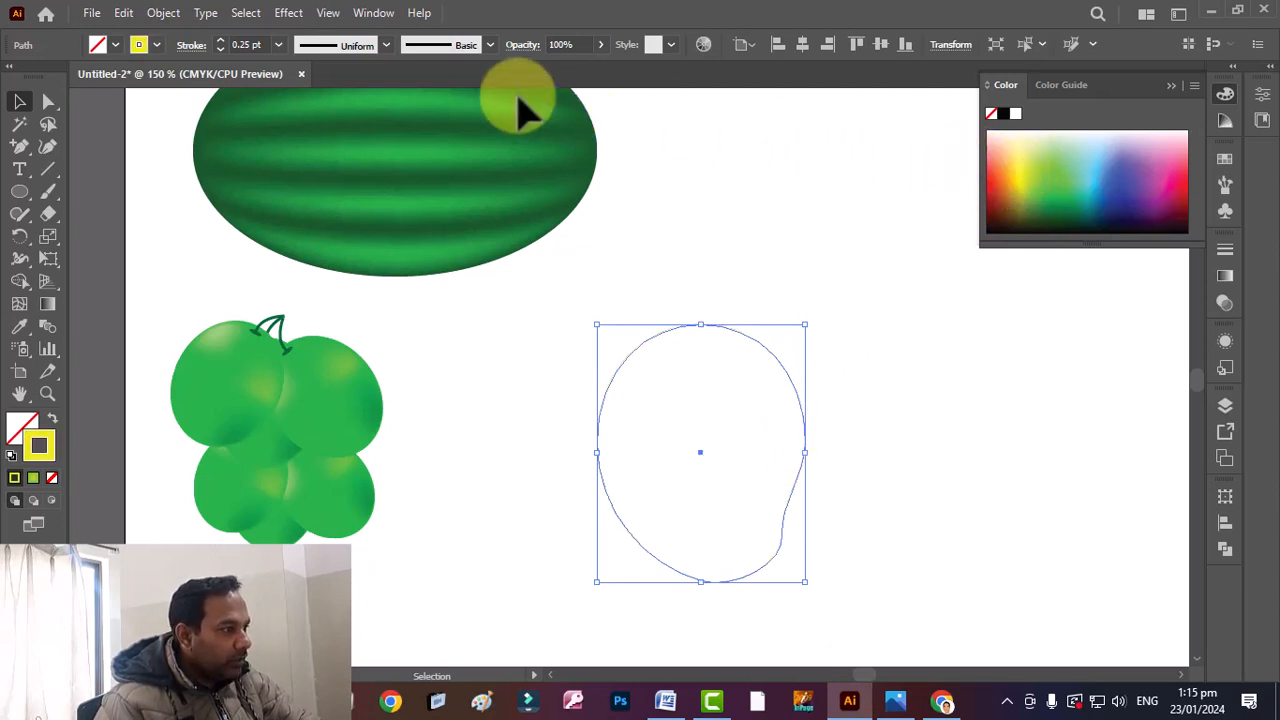
left_click(154, 44)
left_click(40, 77)
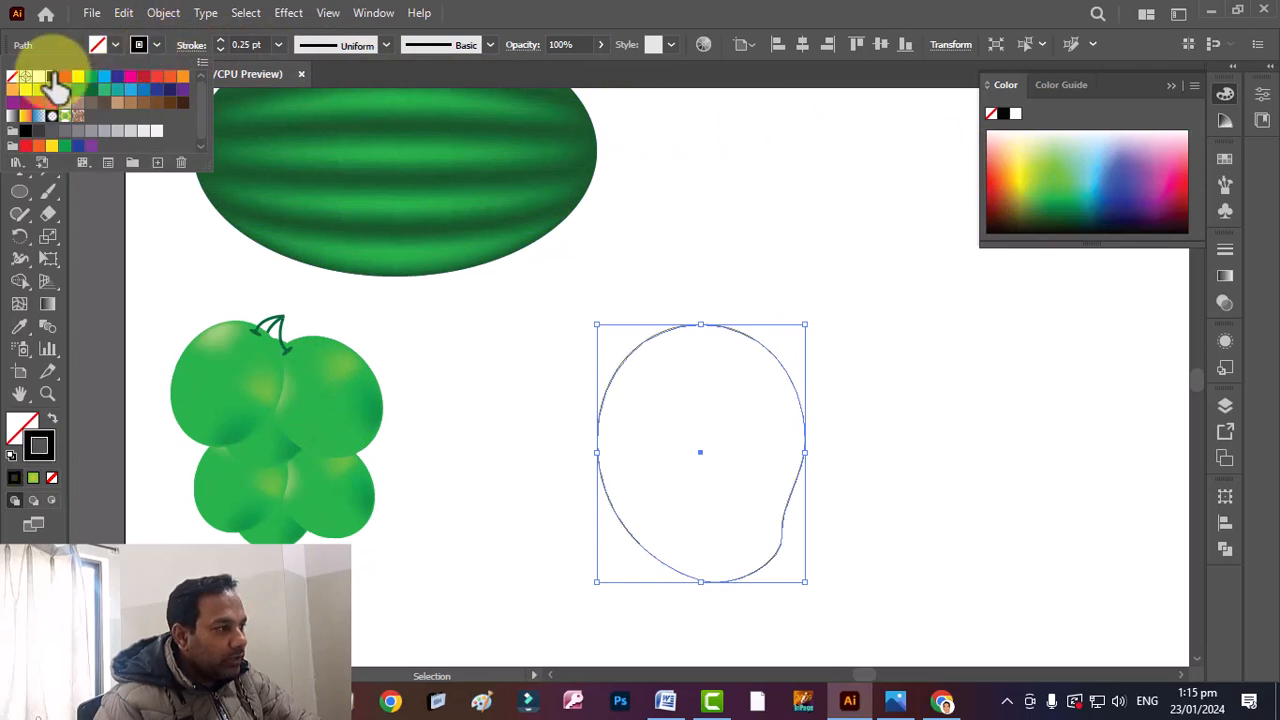
- Swap the mango outline's fill and stroke colors, and reverse the swap
left_click(675, 400)
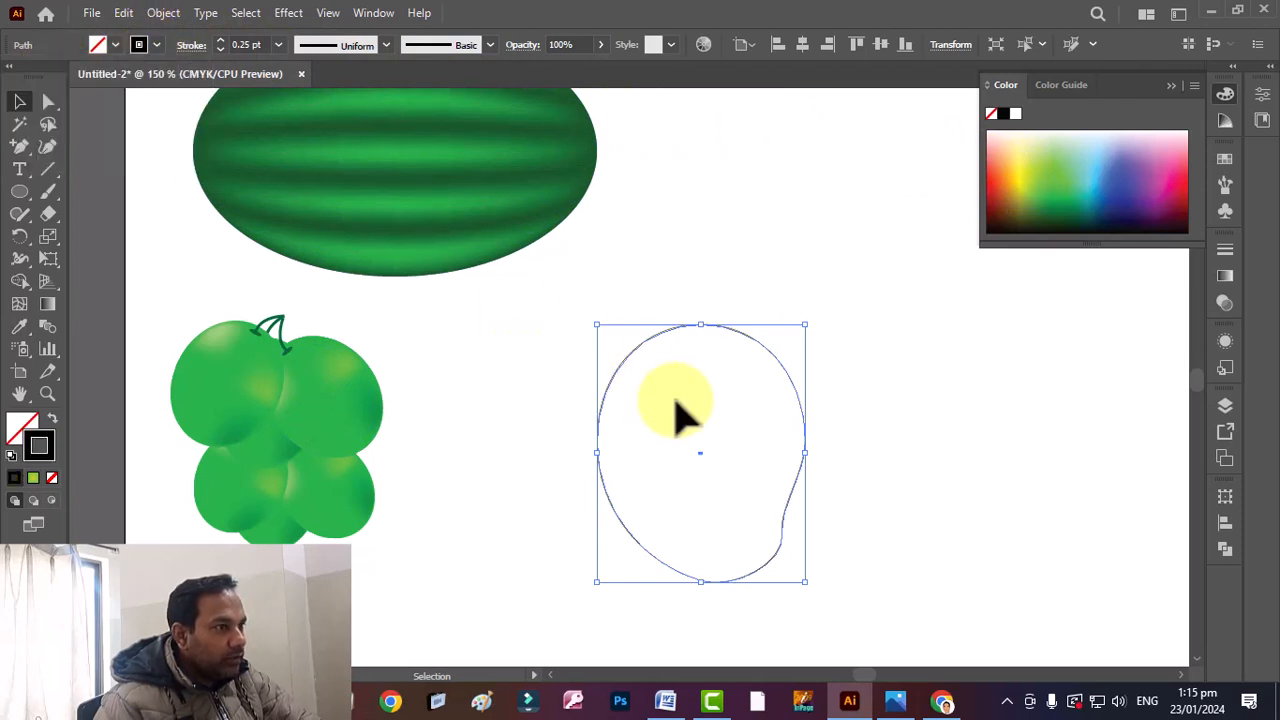
left_click(52, 420)
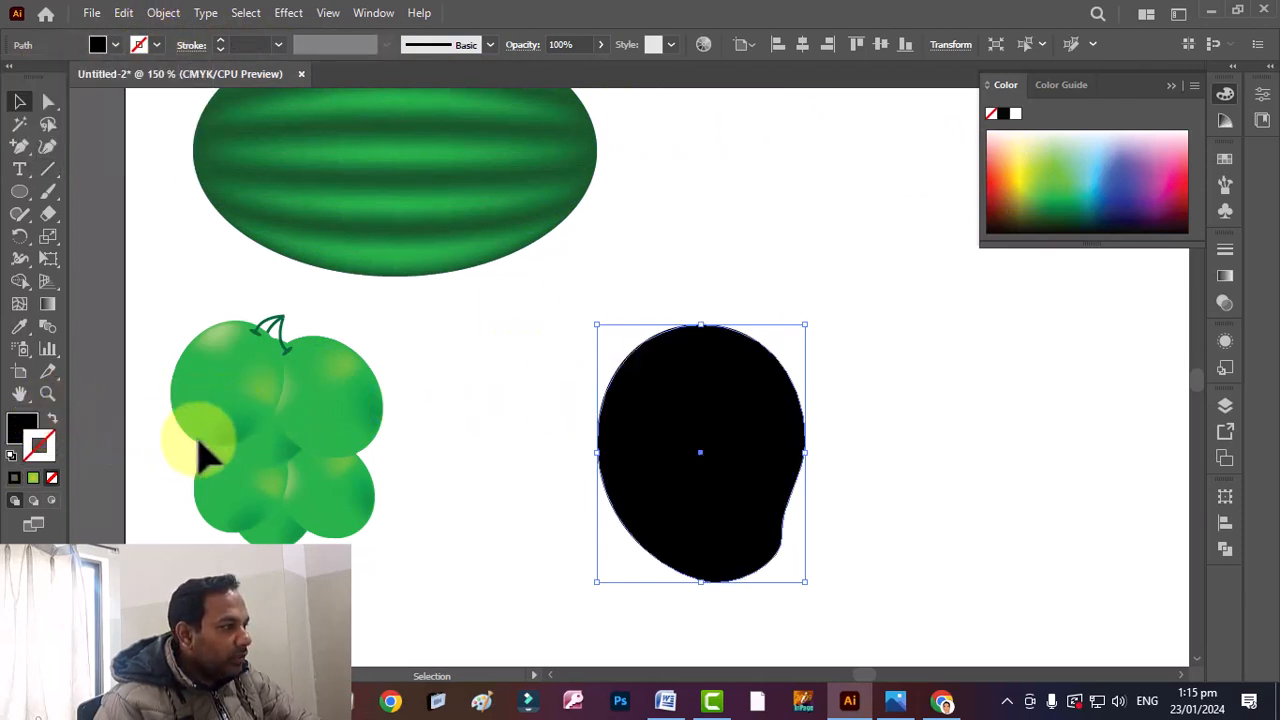
key("shift+x")
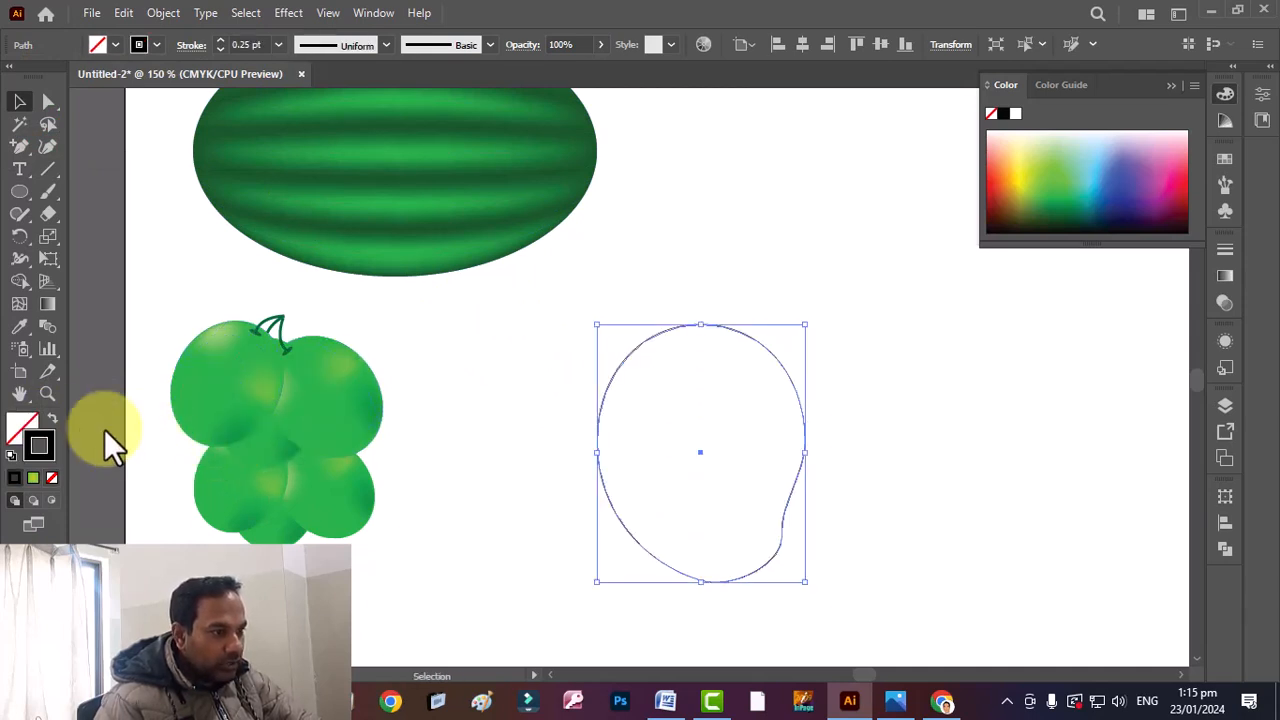
- Fill the mango shape with a greenish yellow from the color spectrum, keeping its black stroke
left_click(22, 425)
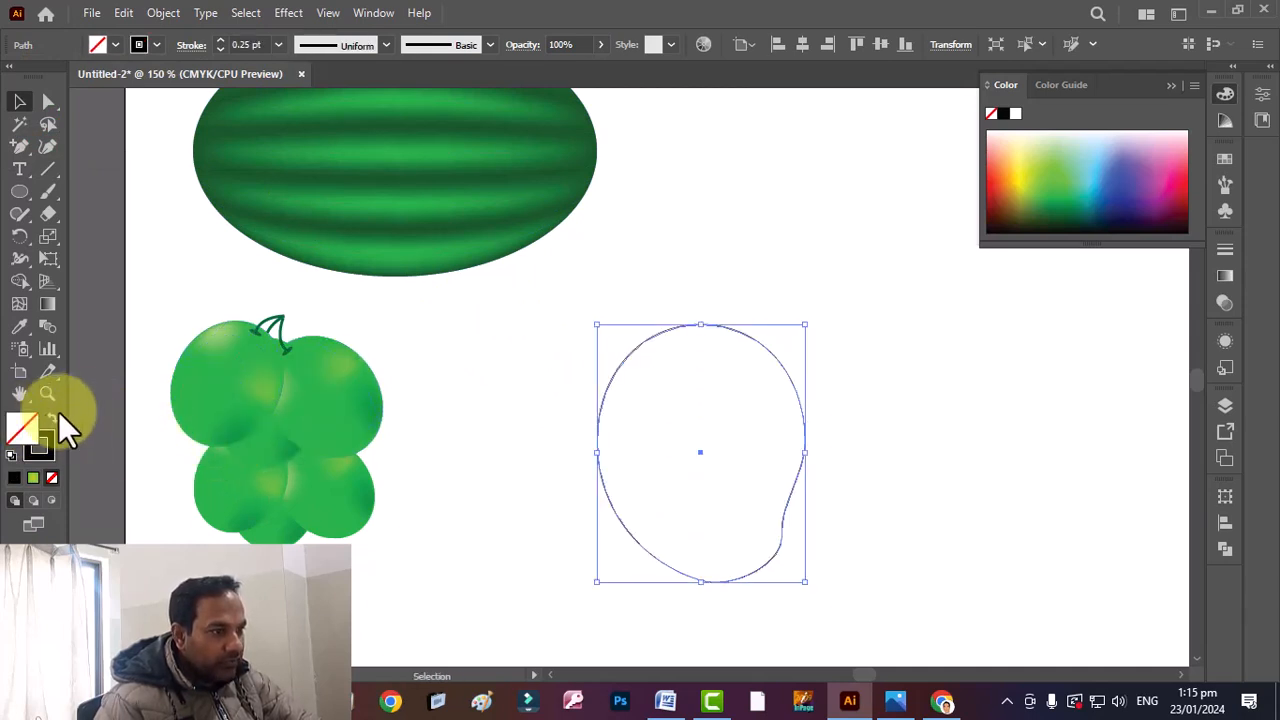
left_click(1040, 168)
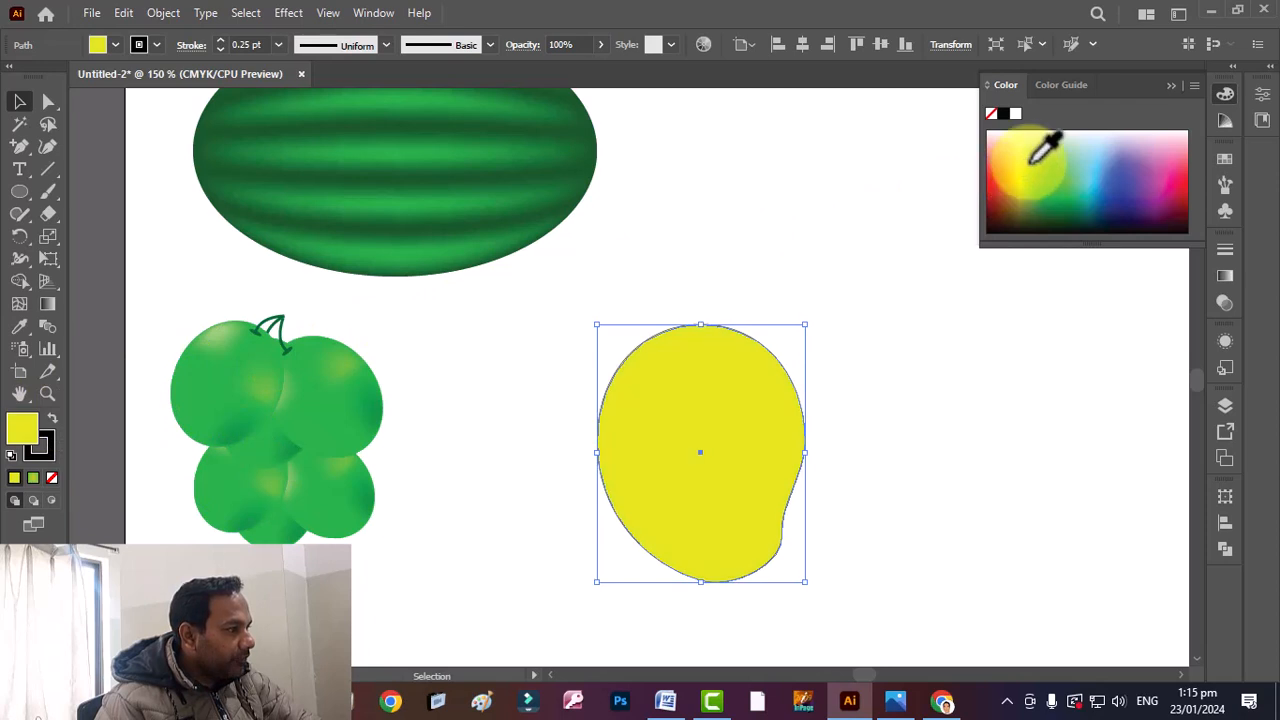
left_click(1032, 158)
left_click(1027, 165)
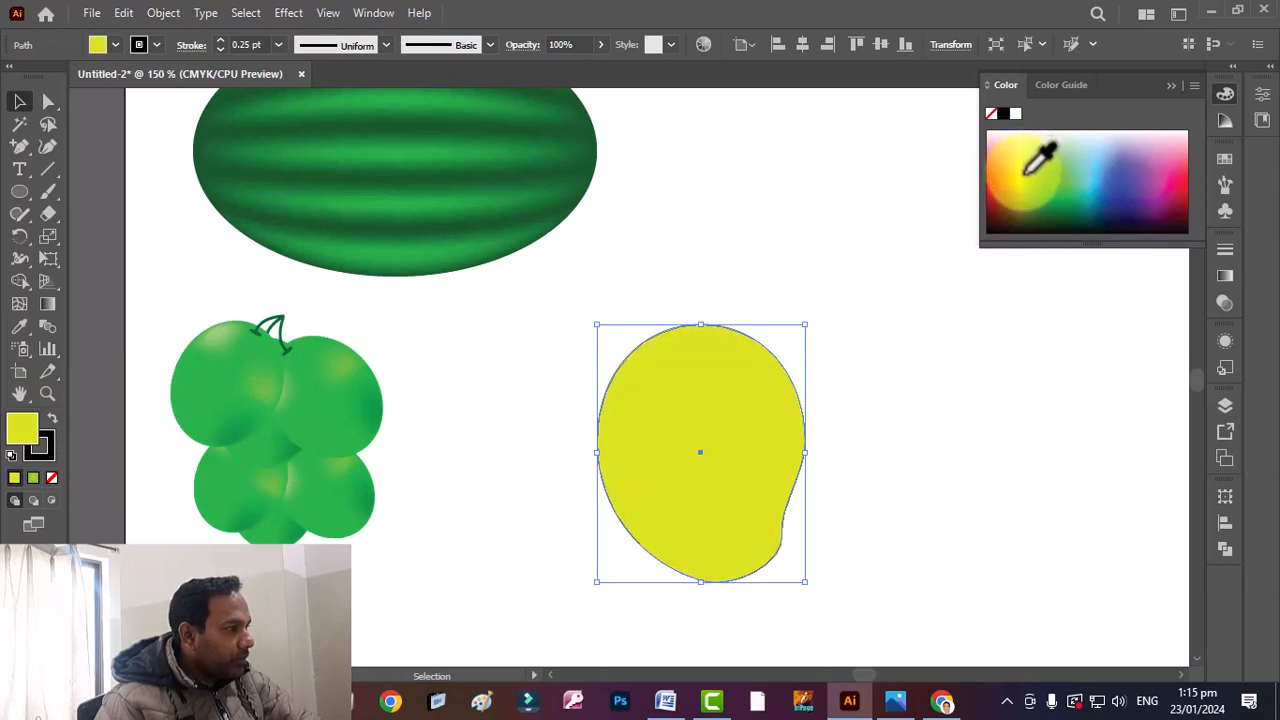
- Add mesh points just inside the mango's top, right, bottom and left edges with the Mesh tool
left_click(19, 303)
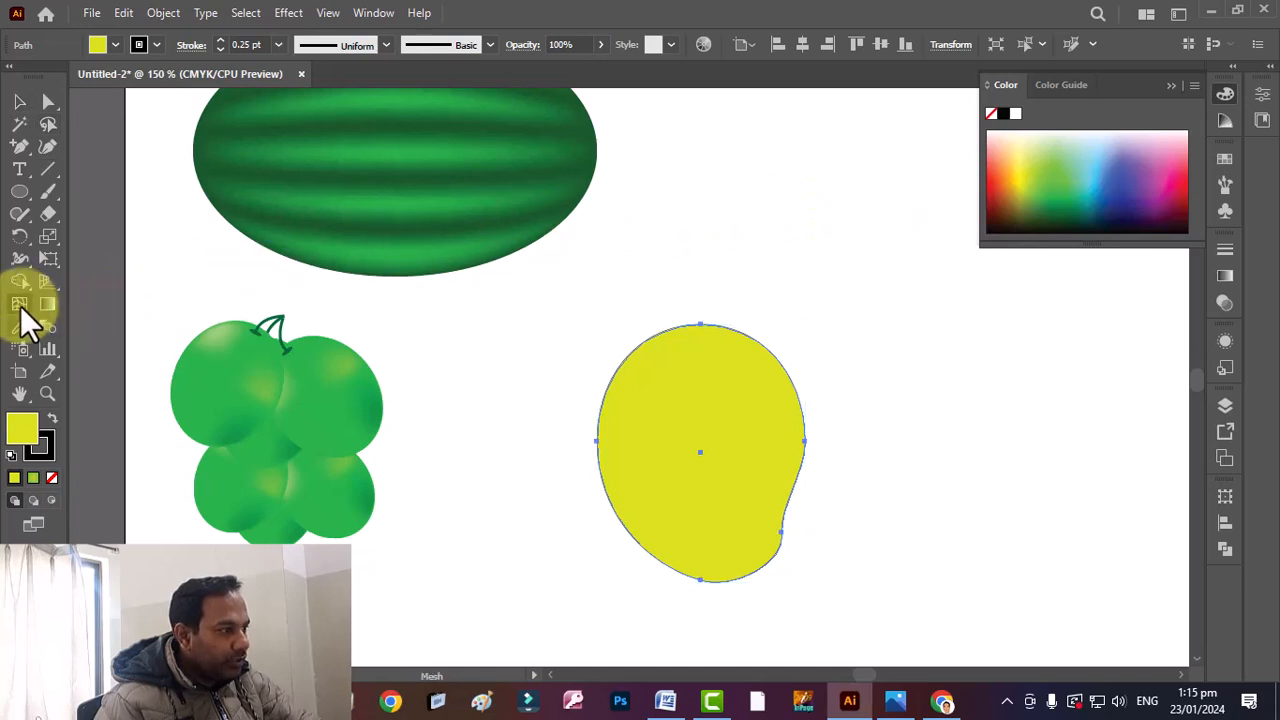
left_click(709, 332)
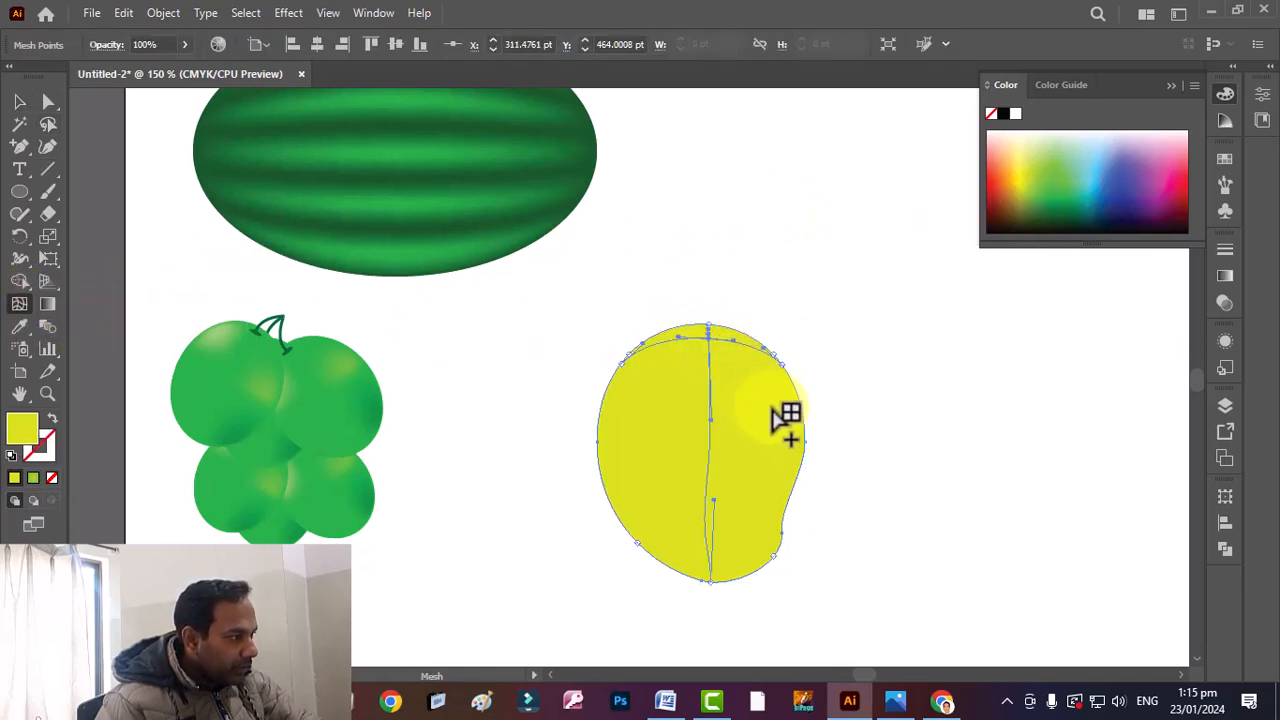
left_click(800, 436)
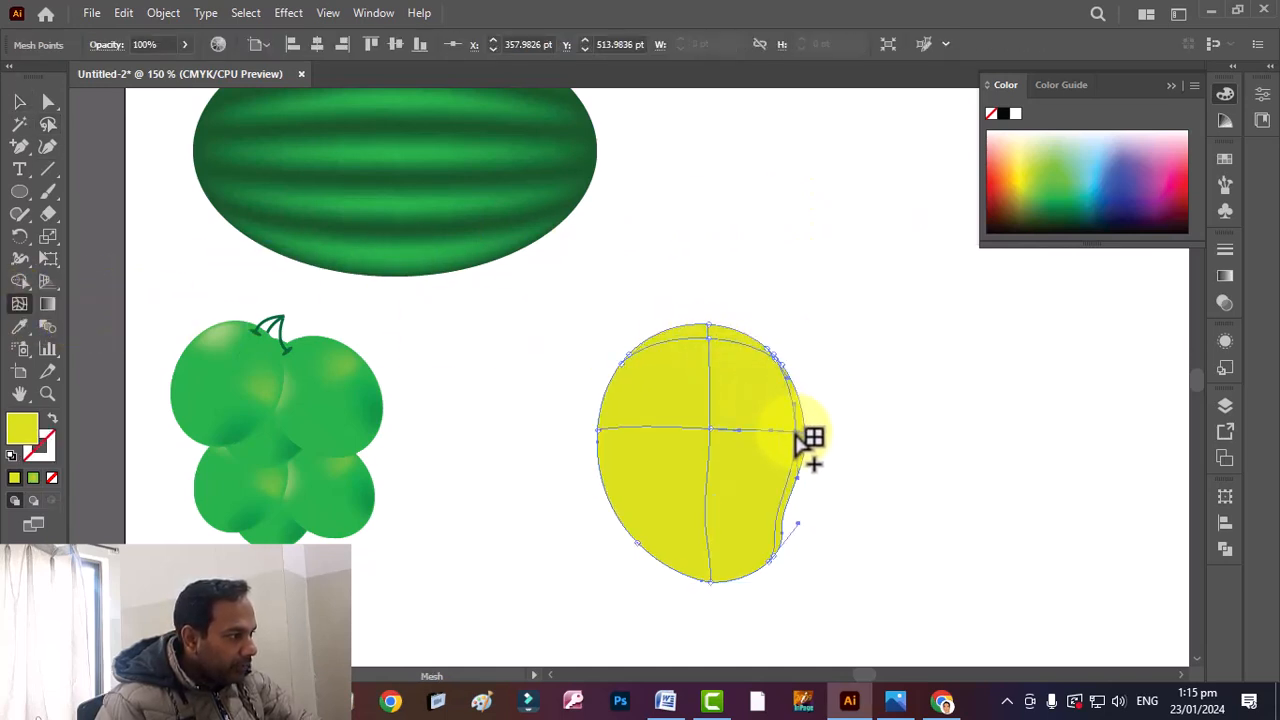
left_click(725, 572)
left_click(610, 438)
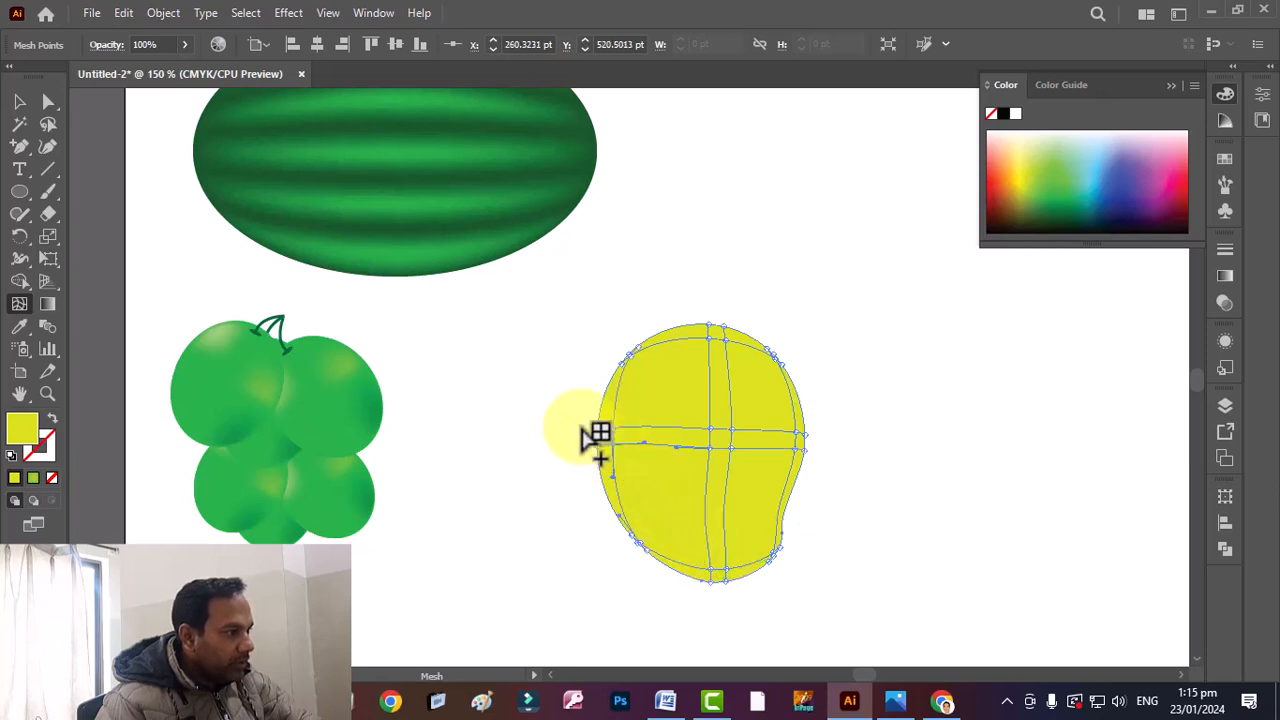
- Lasso the mango's inner mesh points and try a darker yellow-green on them
left_click(44, 123)
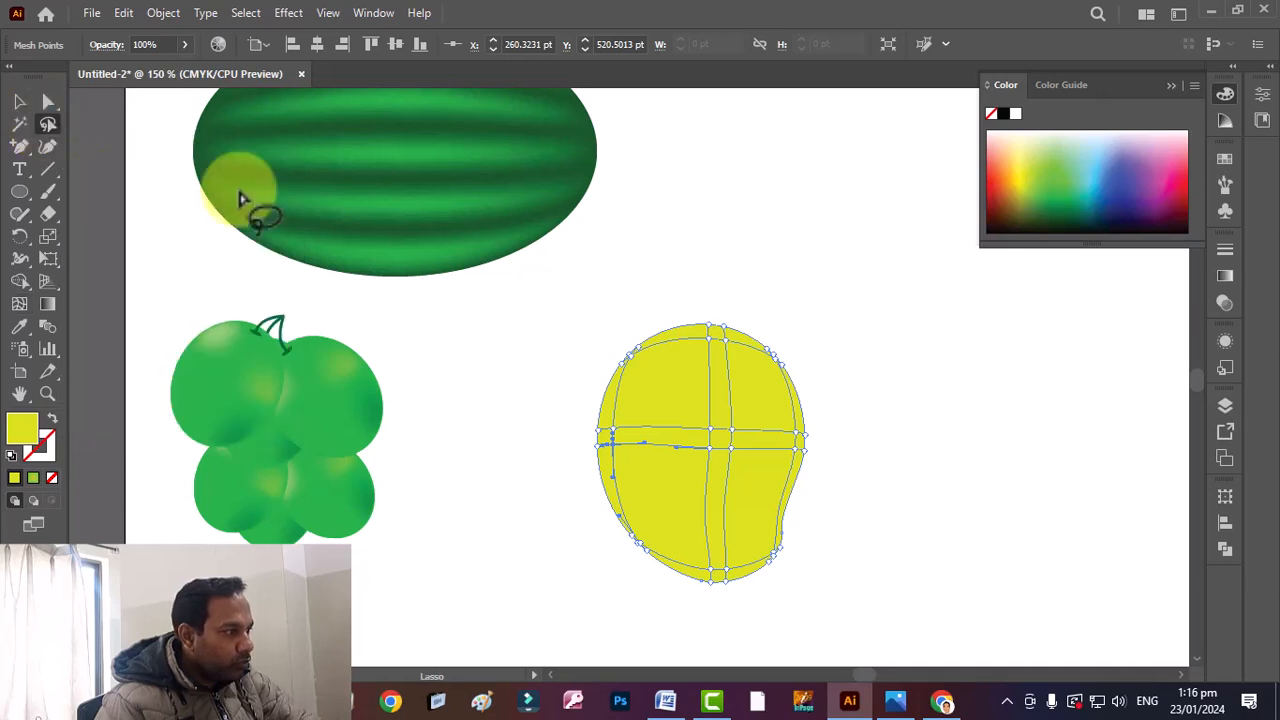
mouse_move(662, 345)
left_mouse_down()
mouse_move(762, 357)
mouse_move(801, 411)
mouse_move(774, 559)
mouse_move(735, 581)
mouse_move(684, 577)
mouse_move(629, 530)
mouse_move(612, 494)
mouse_move(601, 394)
mouse_move(676, 343)
left_mouse_up()
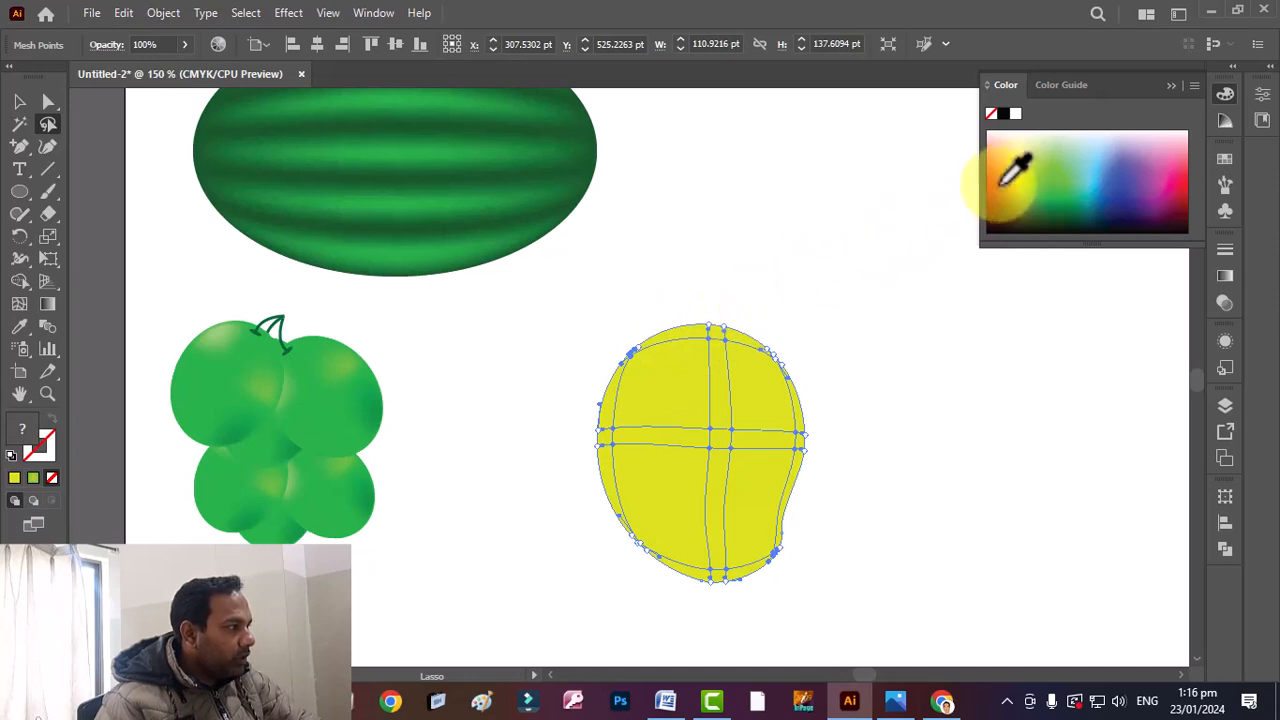
left_click(1037, 168)
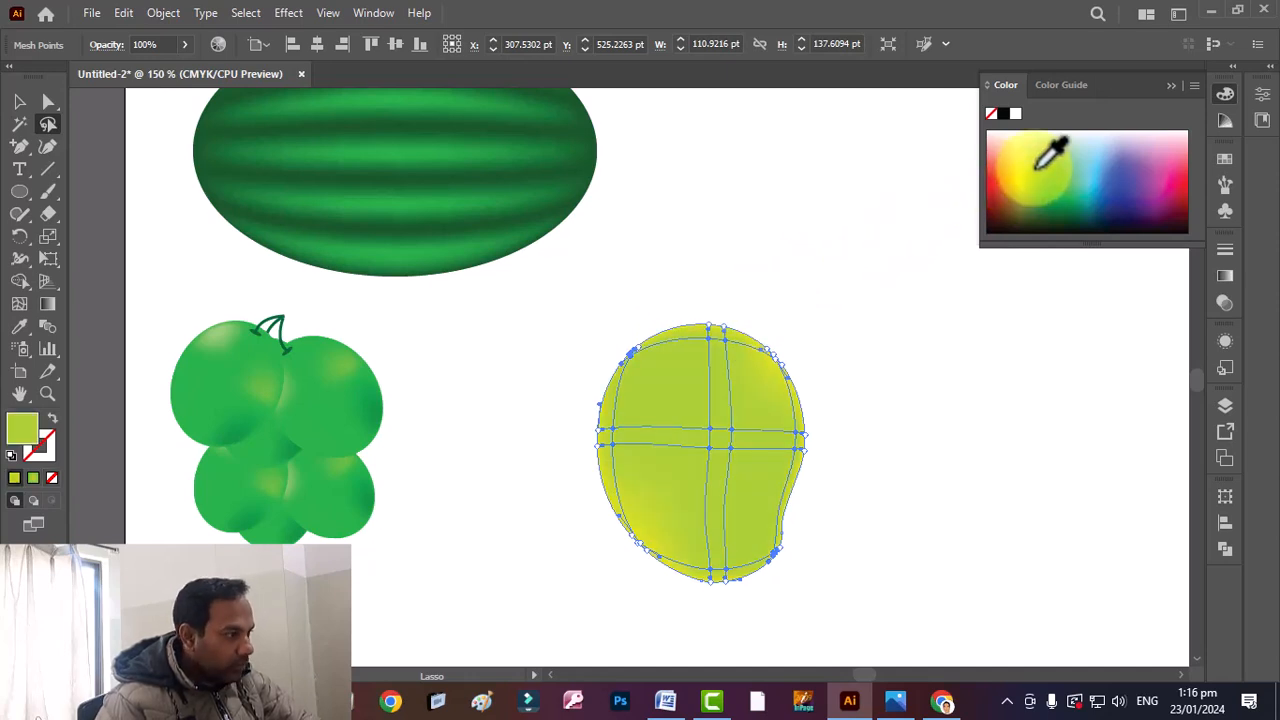
left_click(1040, 165)
- Pick mesh patches along the mango's upper edge with Direct Selection, and display the Color Guide shades and tints
left_click(48, 101)
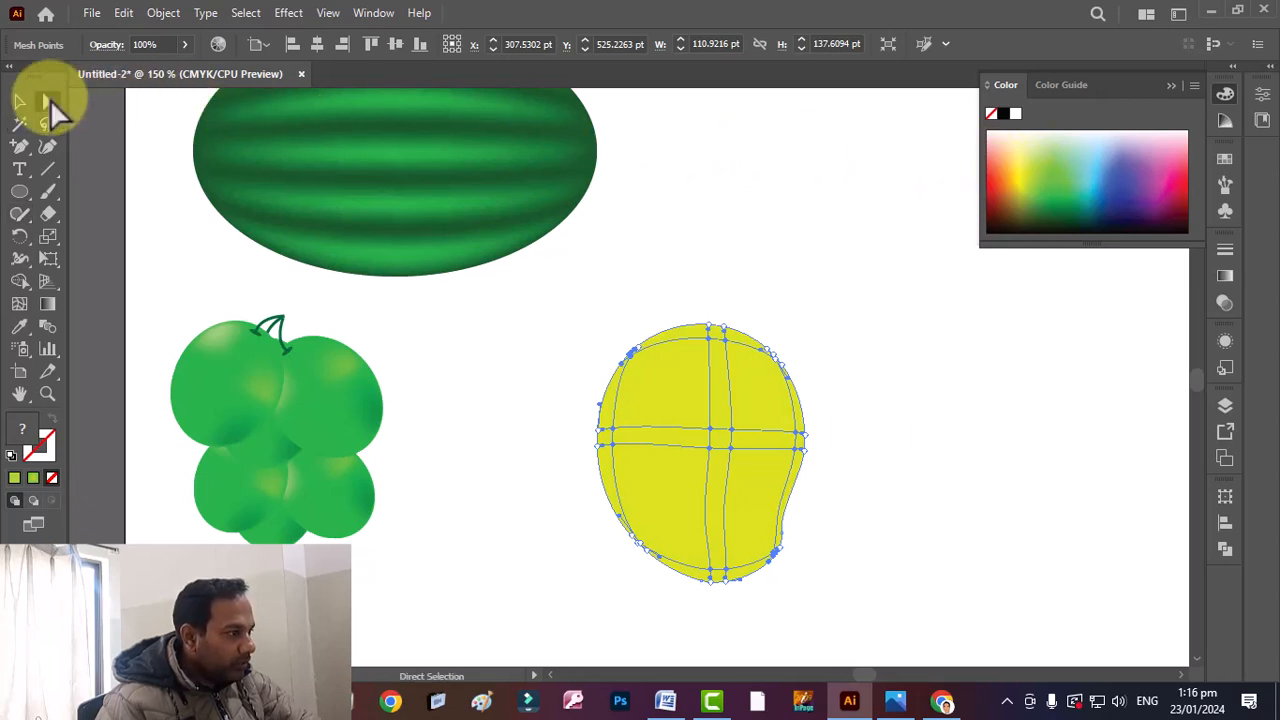
left_click(868, 432)
left_click(778, 362)
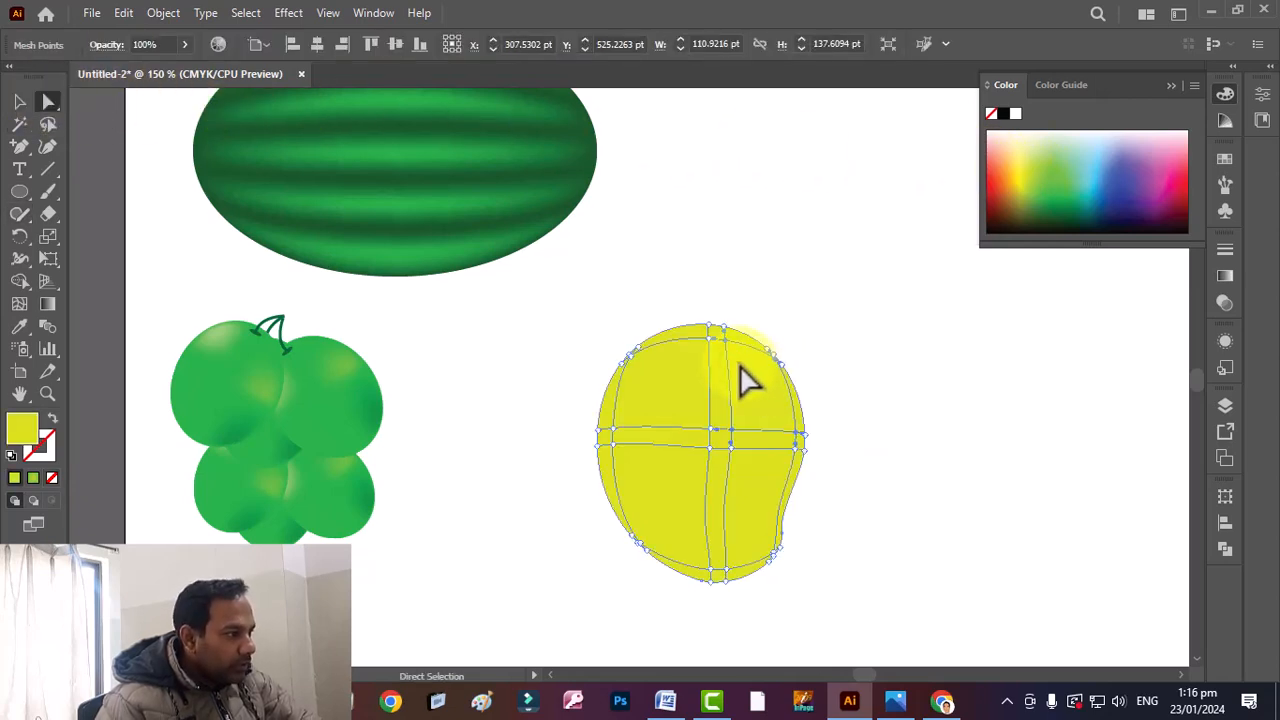
left_click(674, 332)
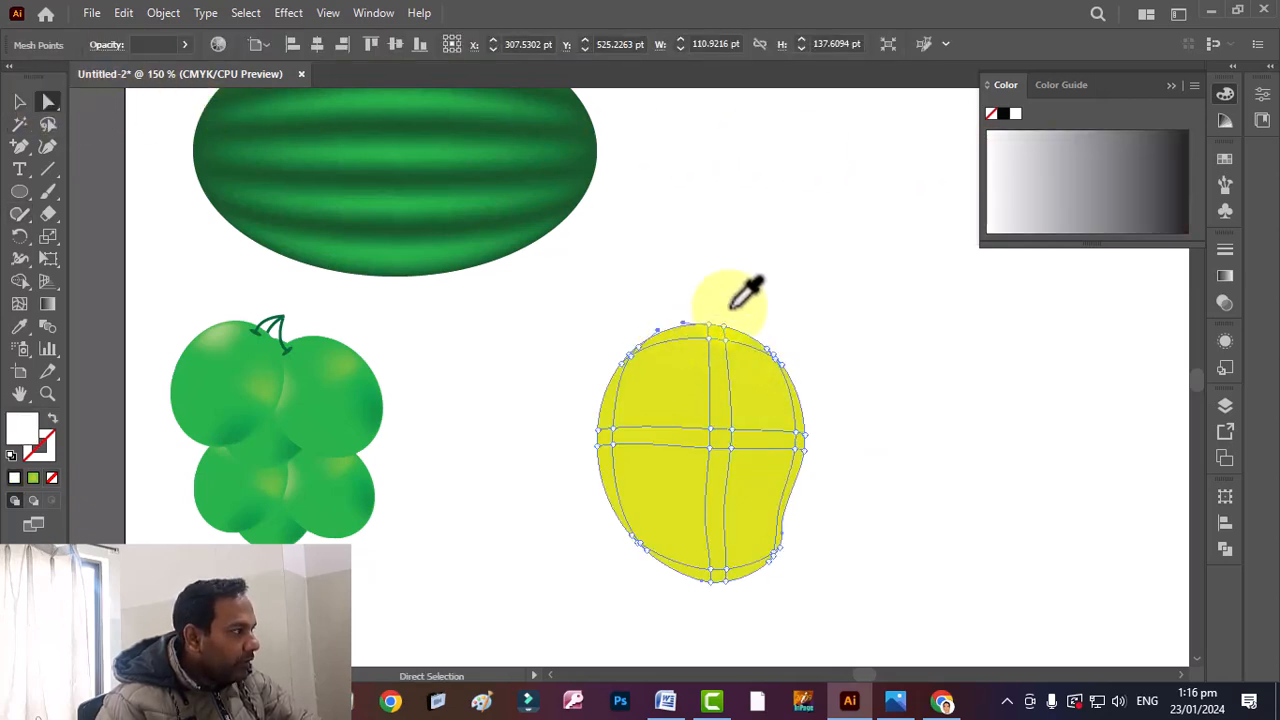
left_click(1225, 121)
left_click(1224, 96)
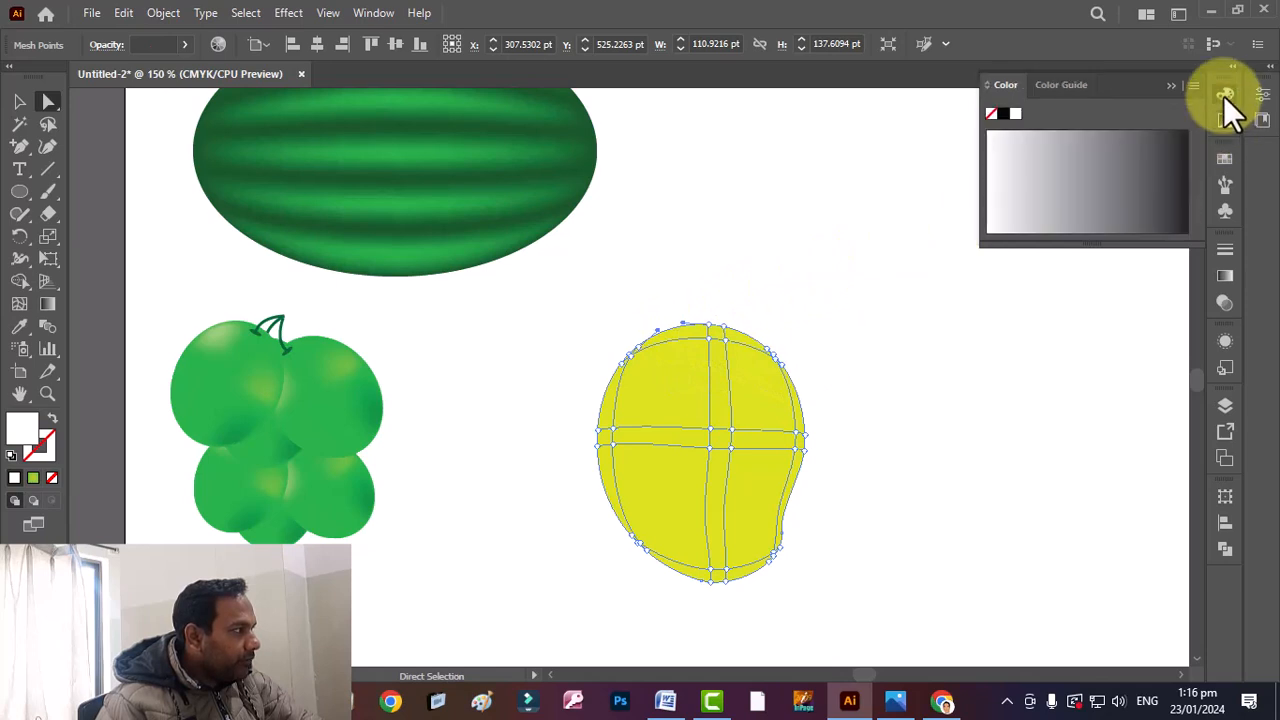
left_click(1047, 84)
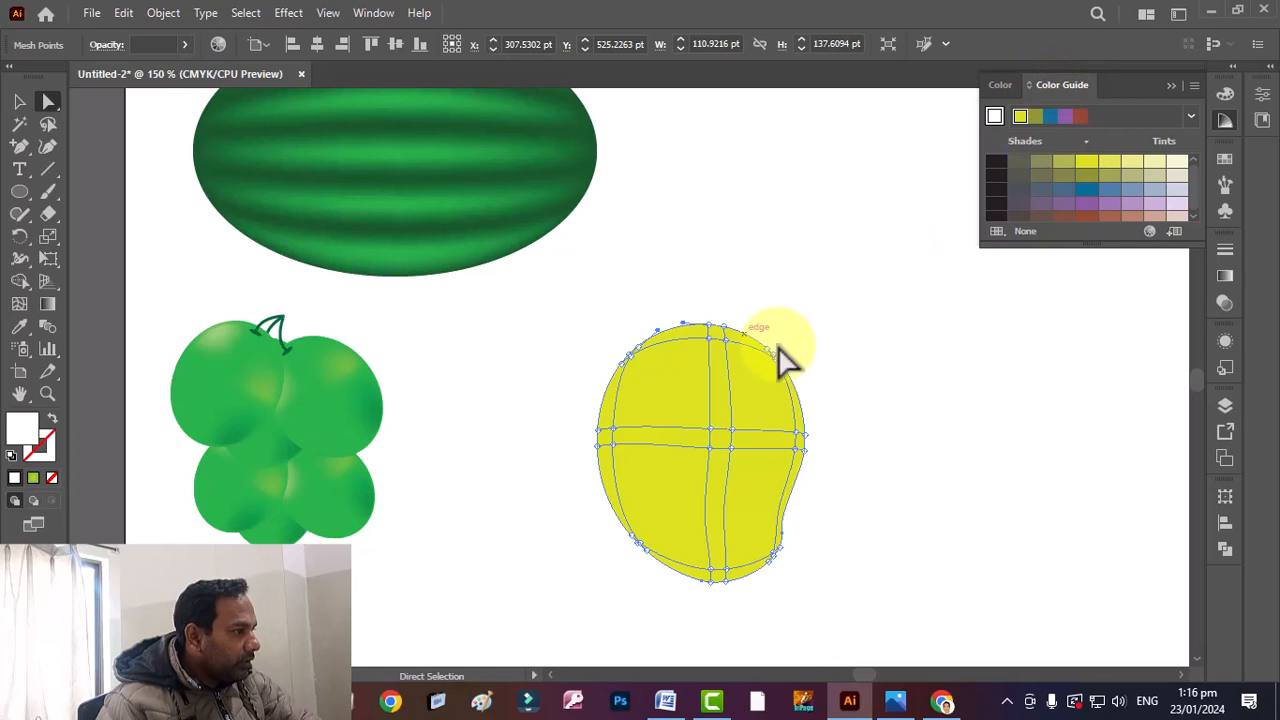
- Apply the Color Guide's slightly darker olive shade to the mesh points on the mango's top edge and right edge
left_click_drag(778, 347, 680, 302)
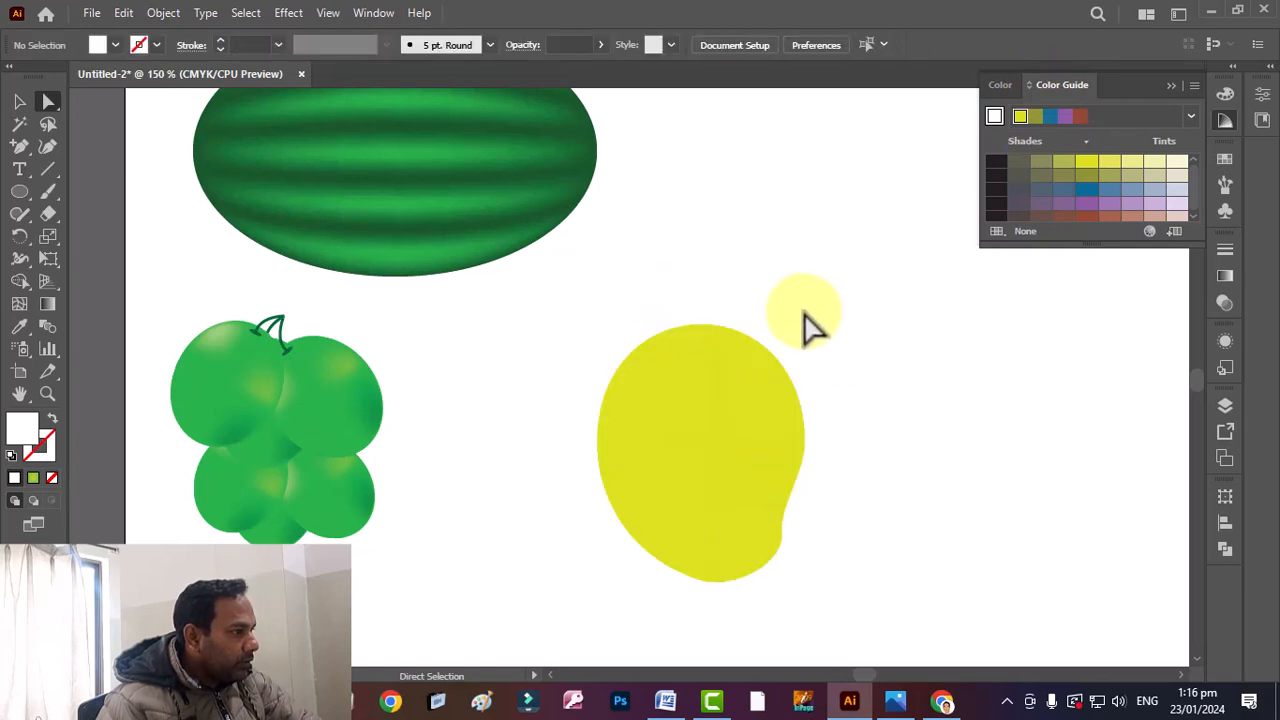
left_click(728, 366)
left_click_drag(792, 326, 666, 314)
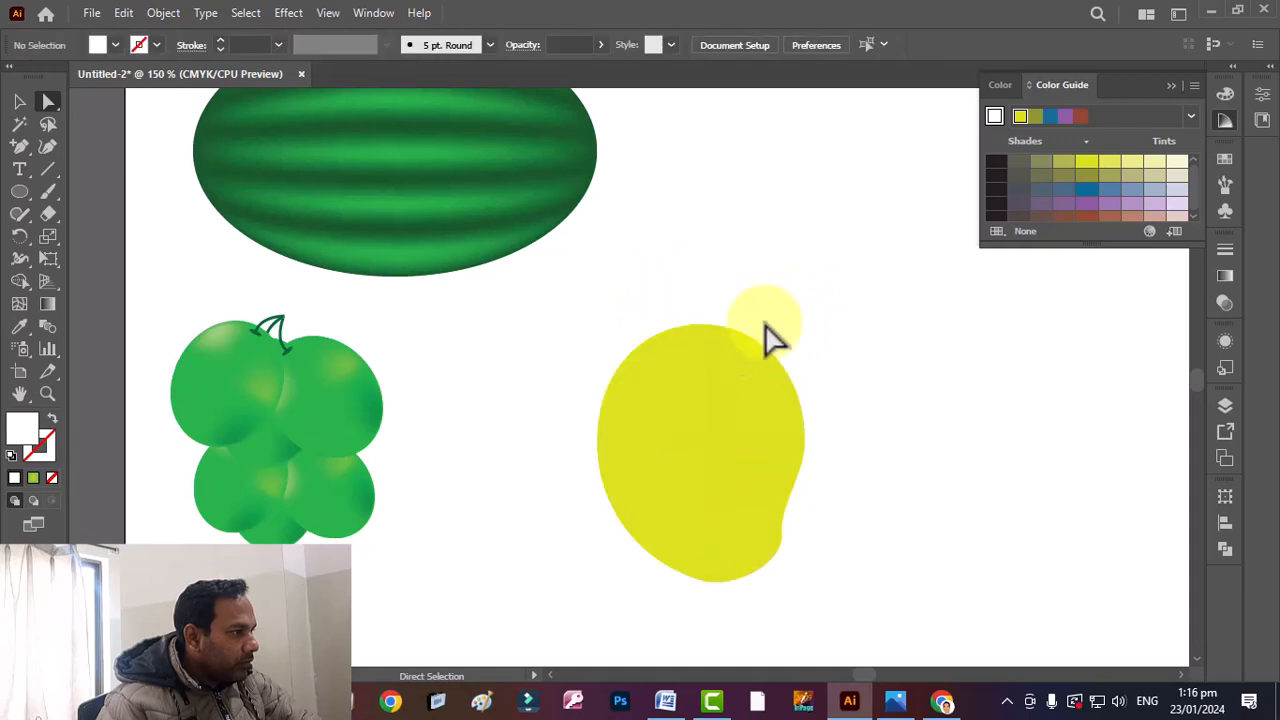
left_click_drag(753, 344, 668, 282)
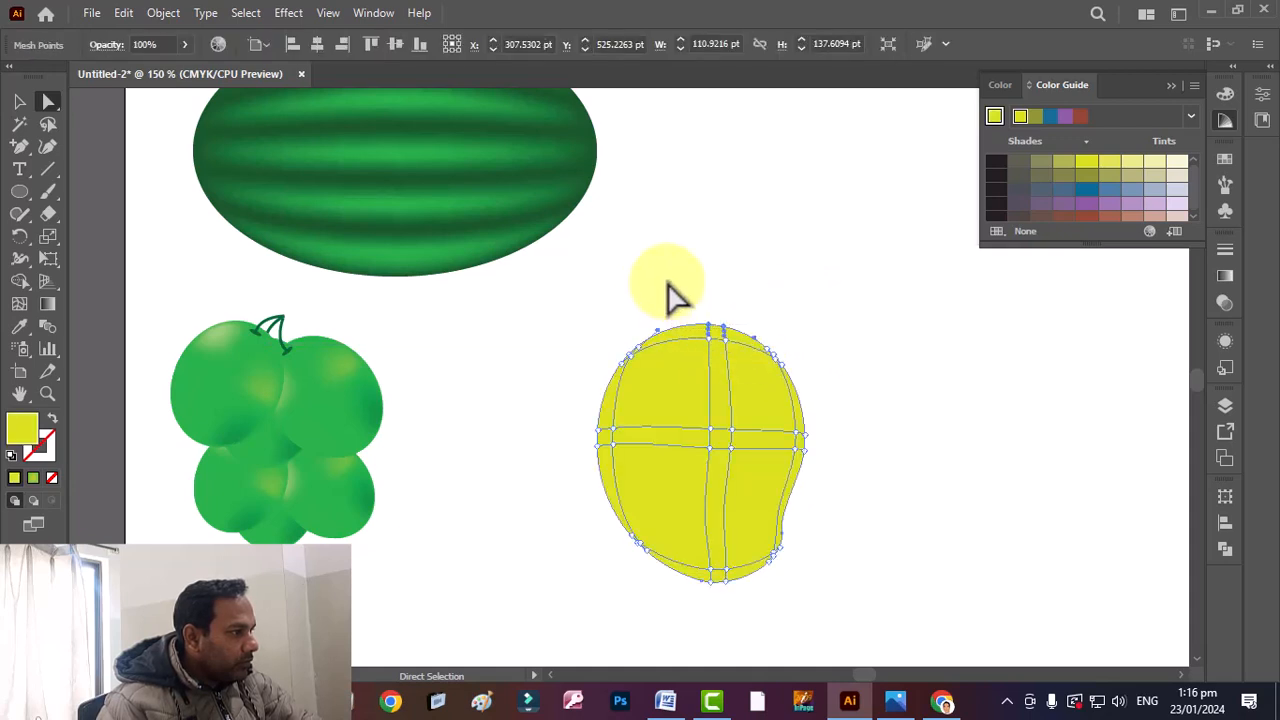
left_click(1064, 160)
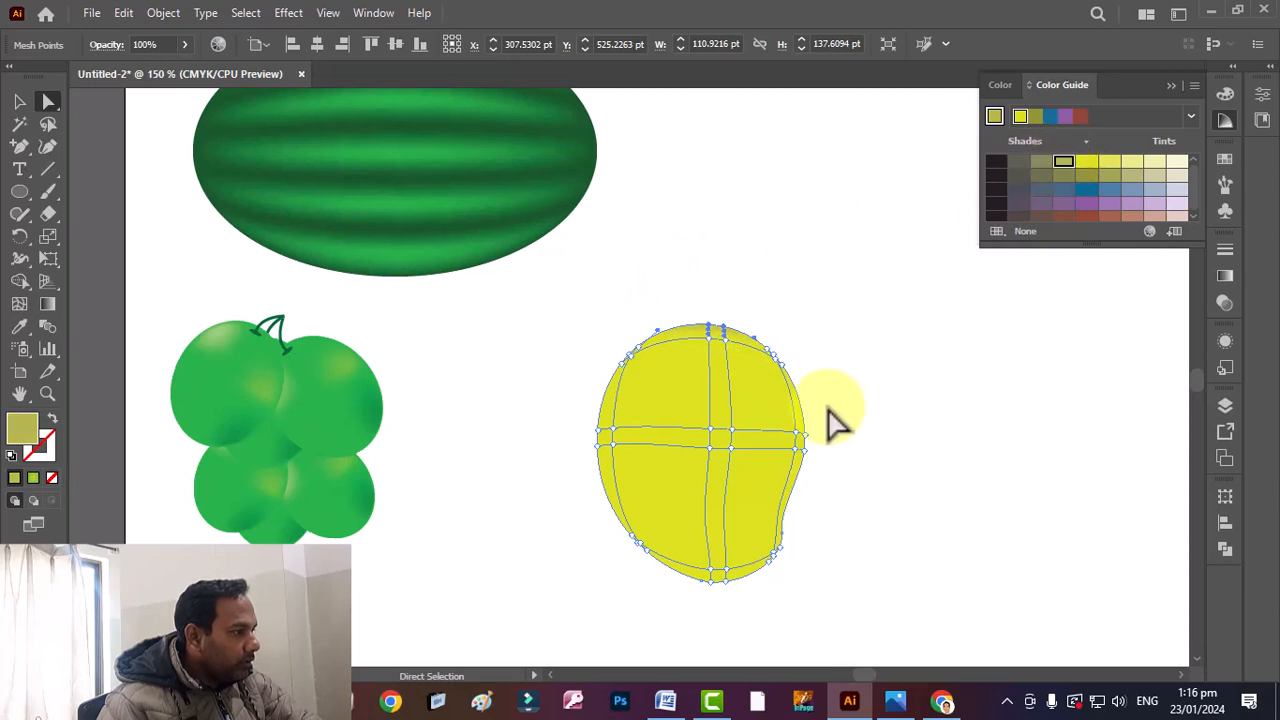
left_click_drag(828, 408, 801, 484)
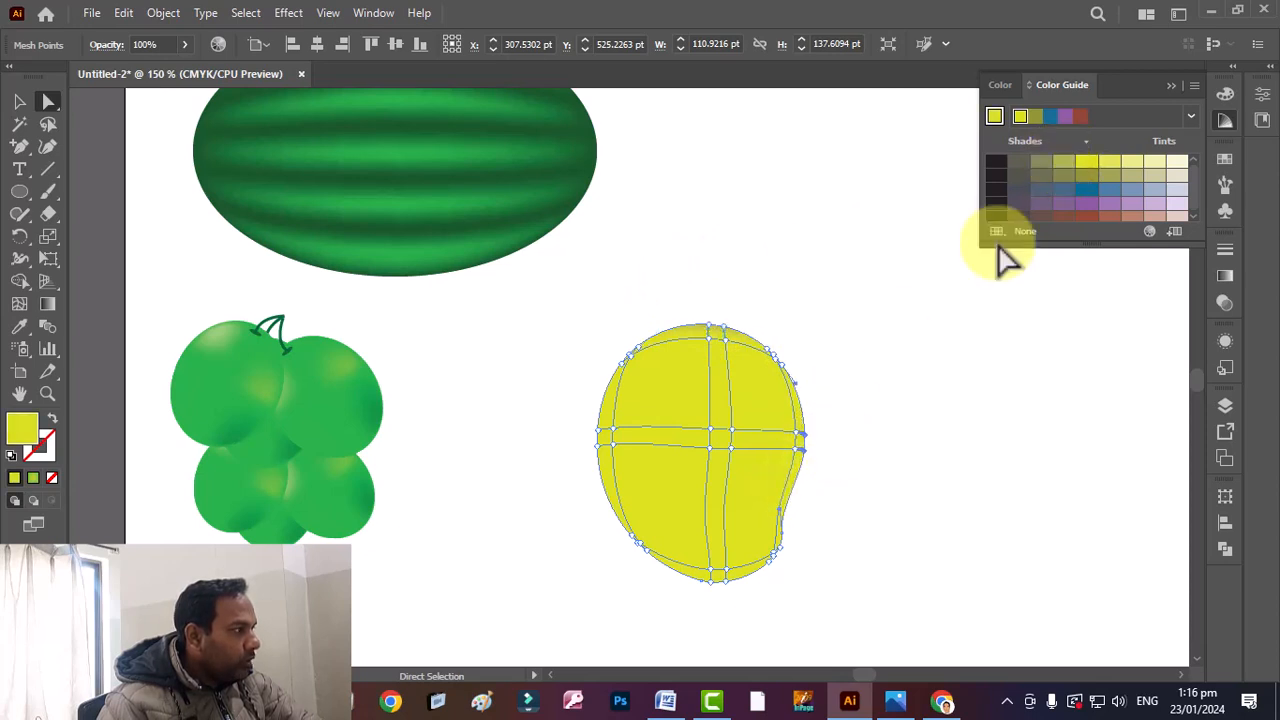
left_click(1065, 161)
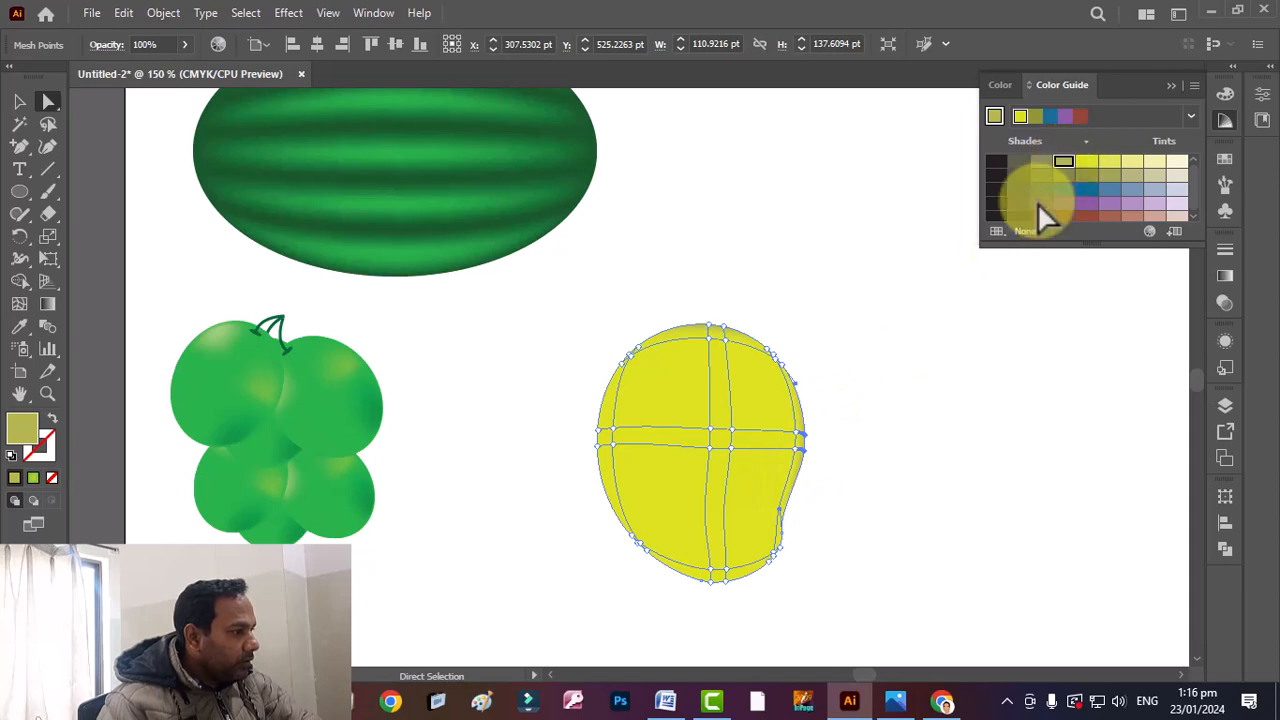
- Apply the same olive shade to the mango's lower-right, lower-left, left and upper-left outline mesh points, and to its bottom edge points
left_click(787, 568)
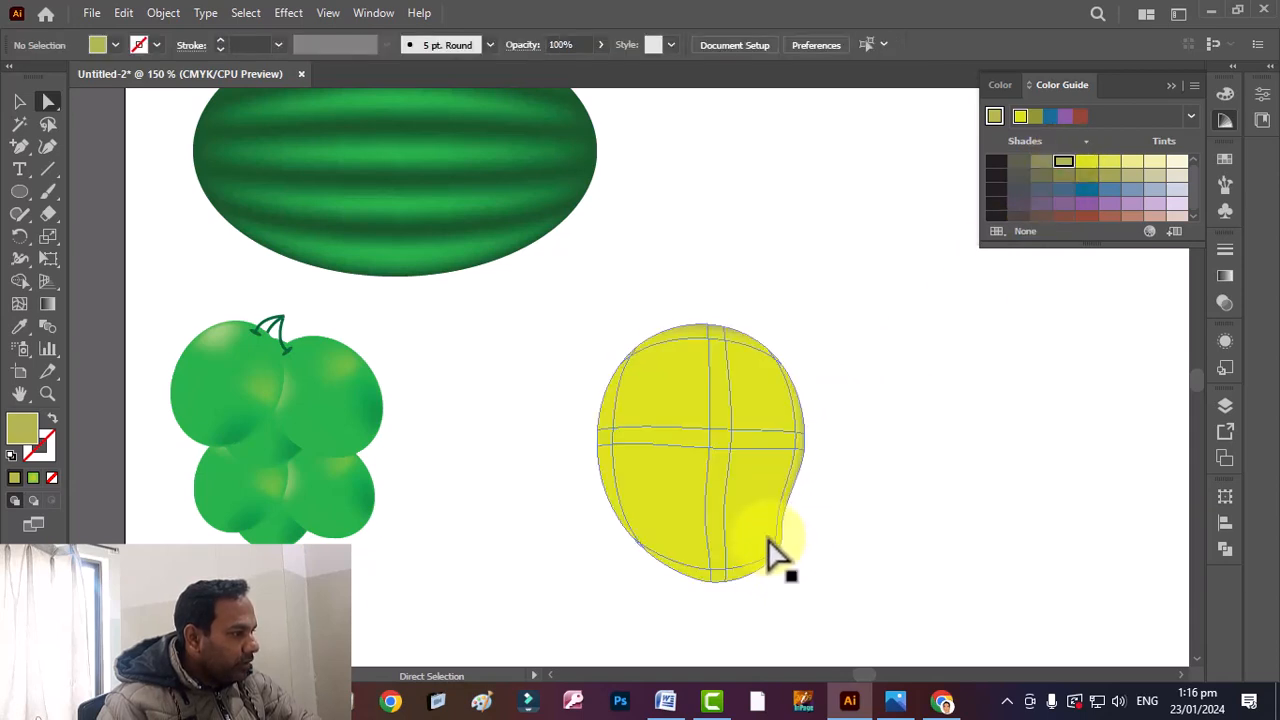
left_click(769, 541)
key("ctrl+z")
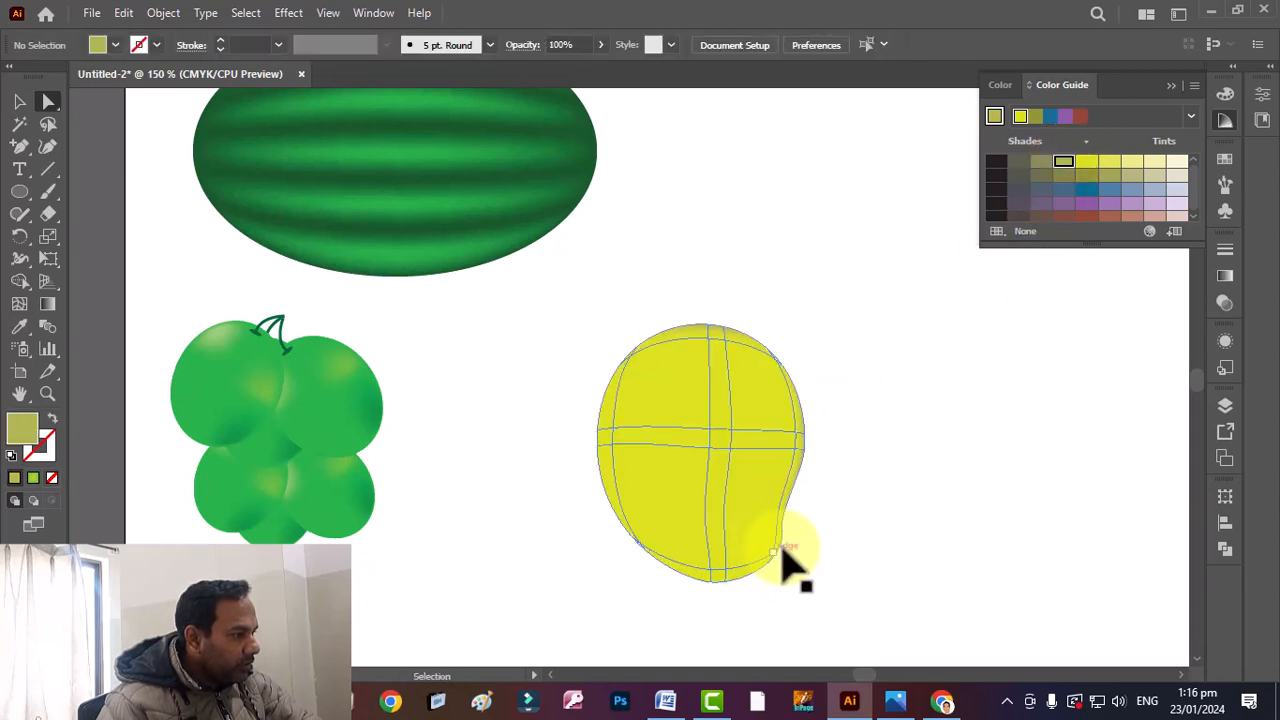
left_click(783, 558)
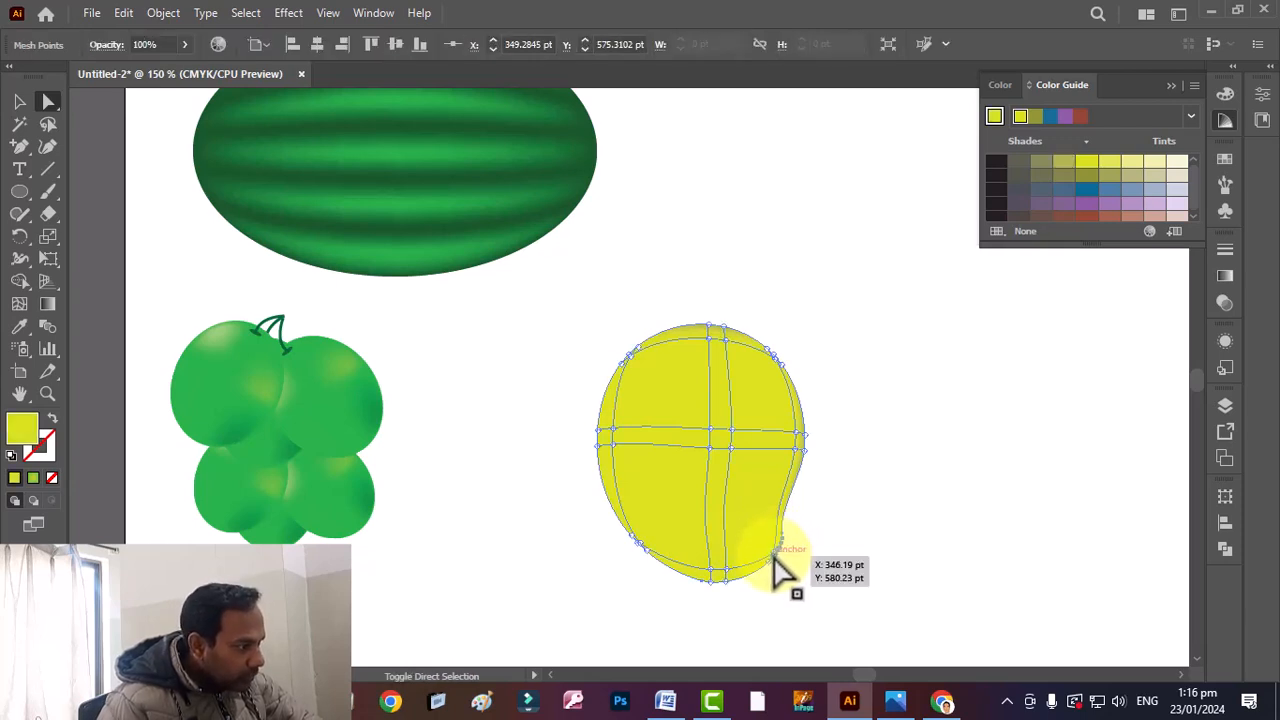
left_click(776, 557)
left_click(645, 564)
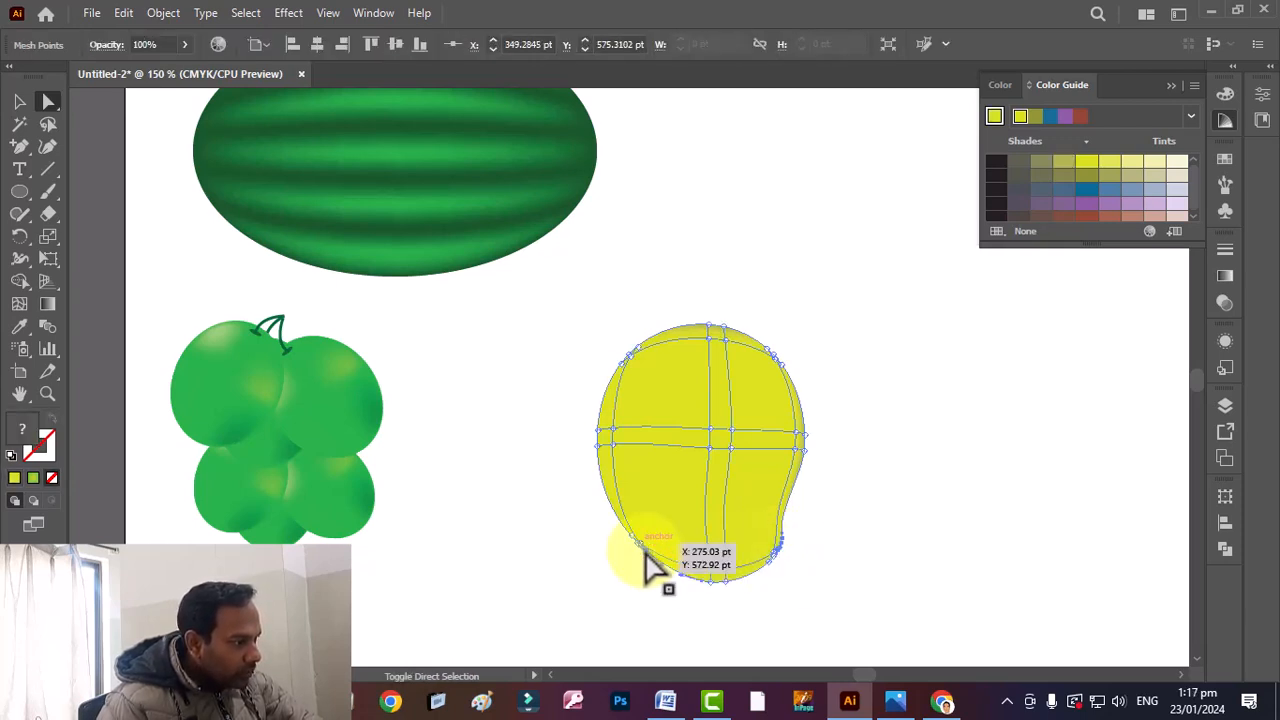
left_click(597, 441)
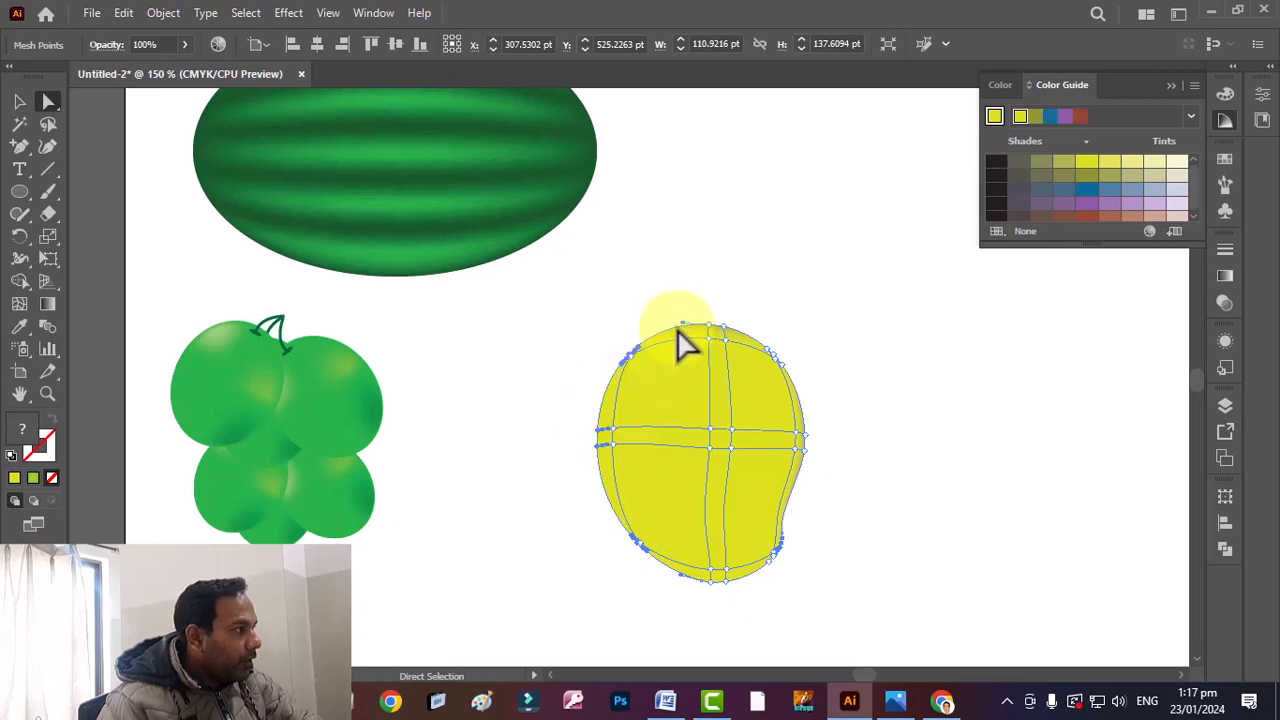
left_click(1065, 162)
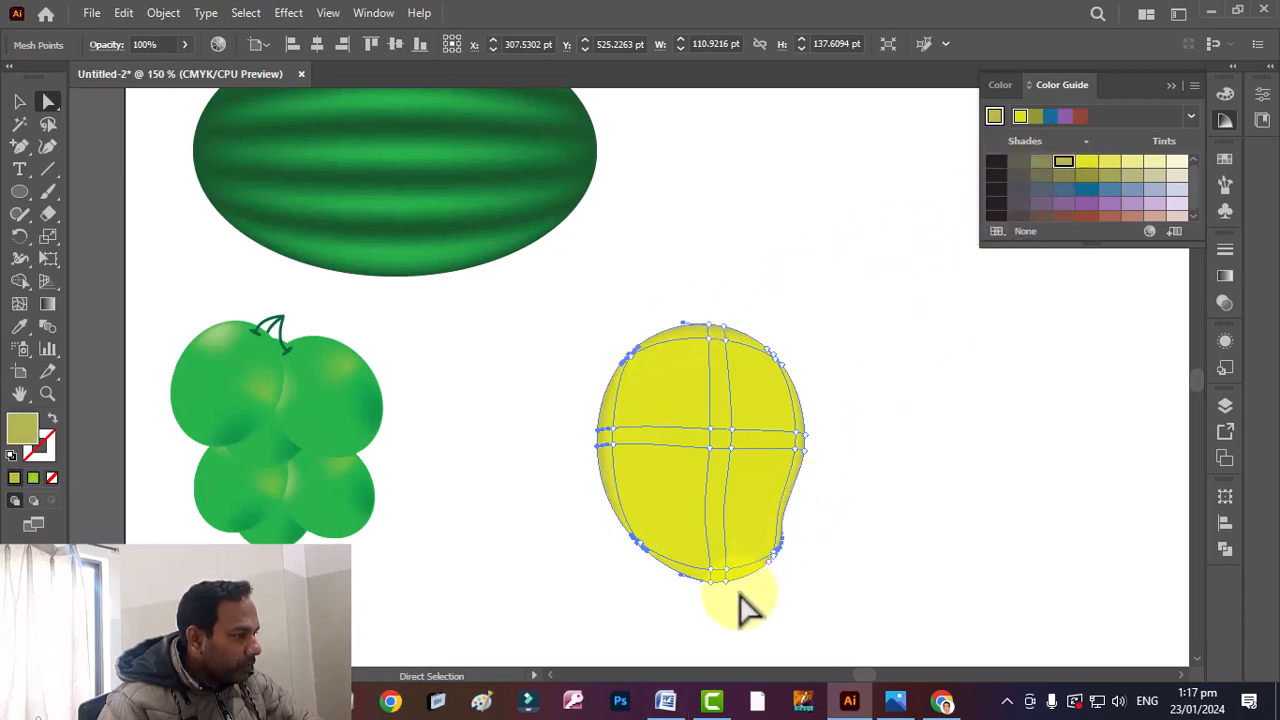
left_click_drag(703, 588, 705, 588)
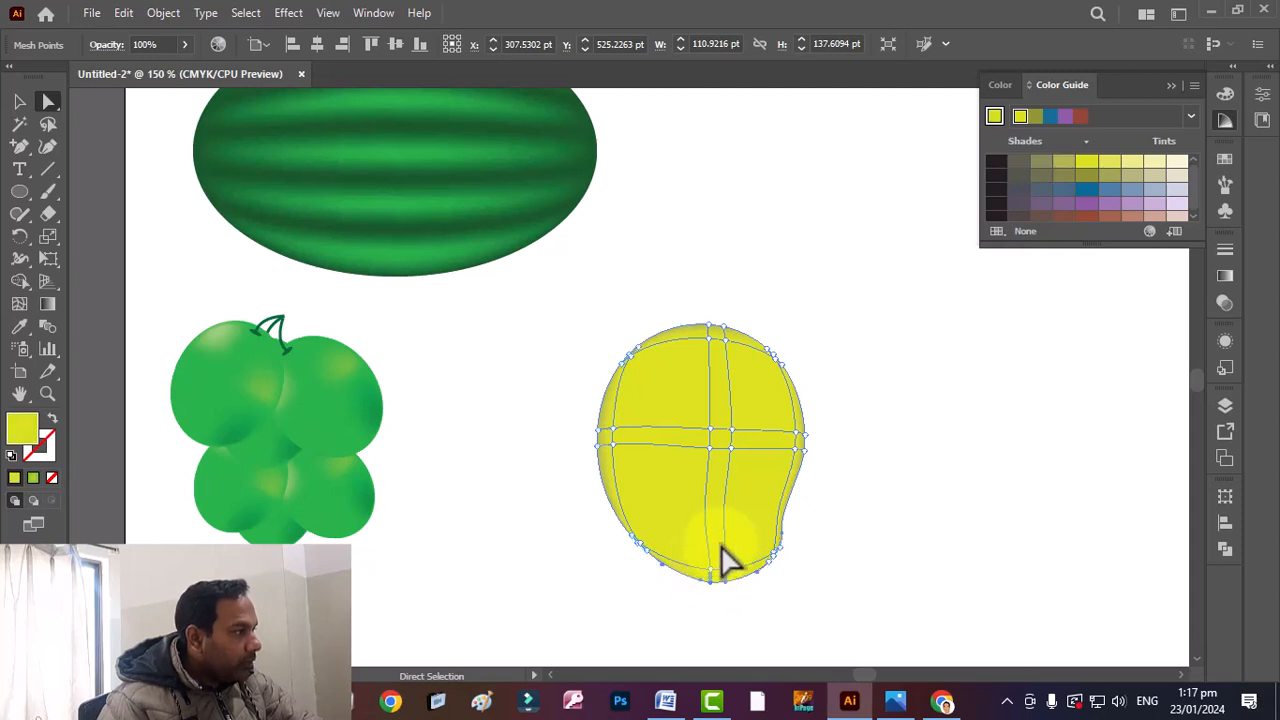
left_click(1063, 162)
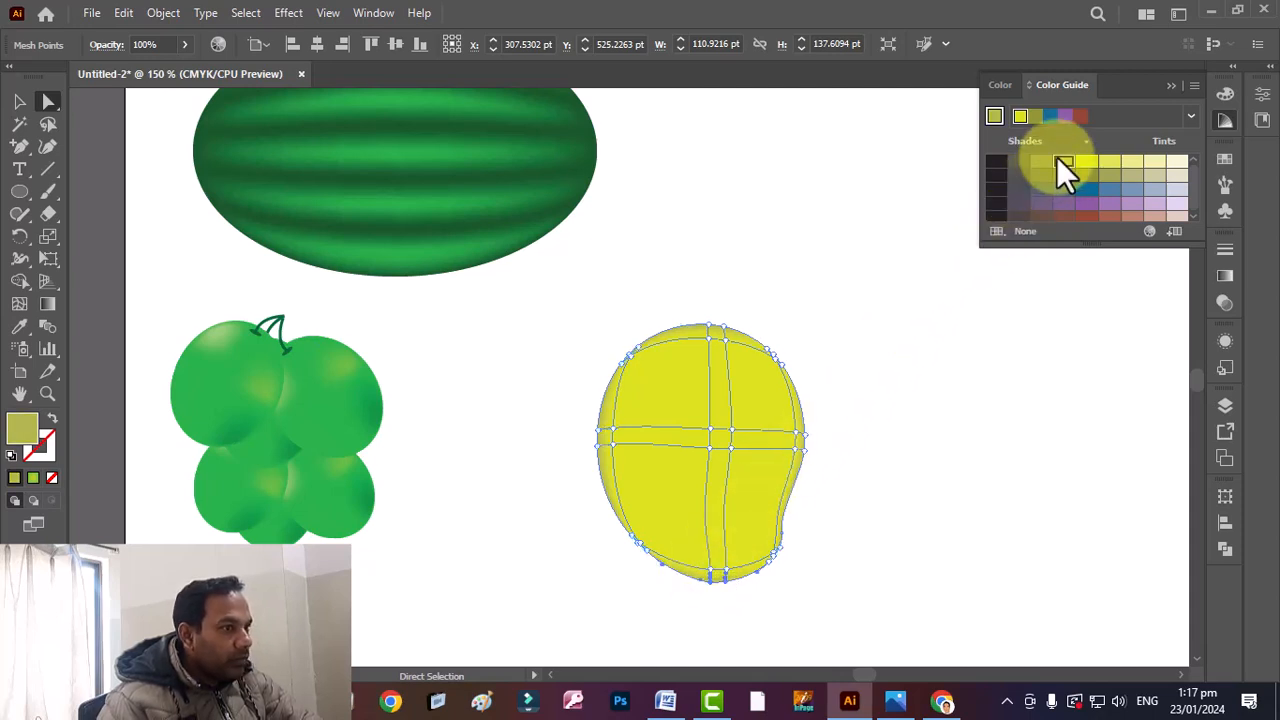
- Add a mesh point in the mango's upper-left area and color it with the palest cream tint as a highlight
left_click(641, 378)
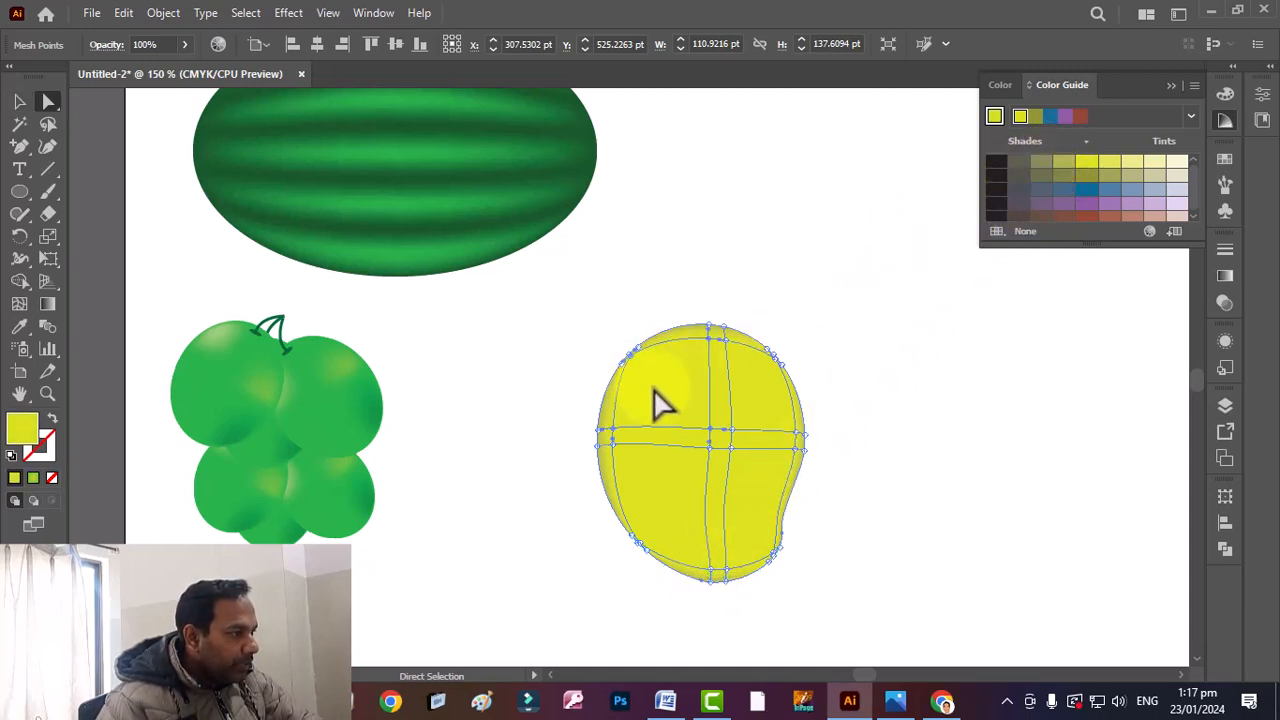
left_click(19, 303)
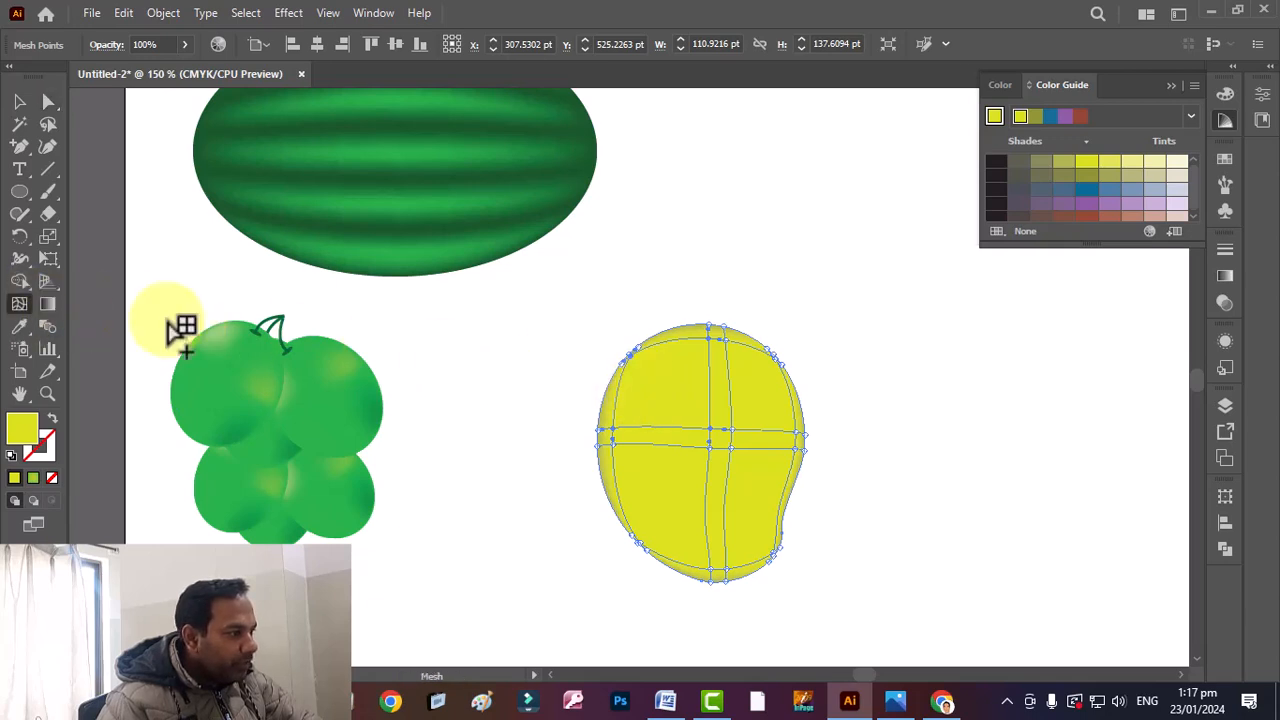
left_click(660, 376)
left_click(1176, 161)
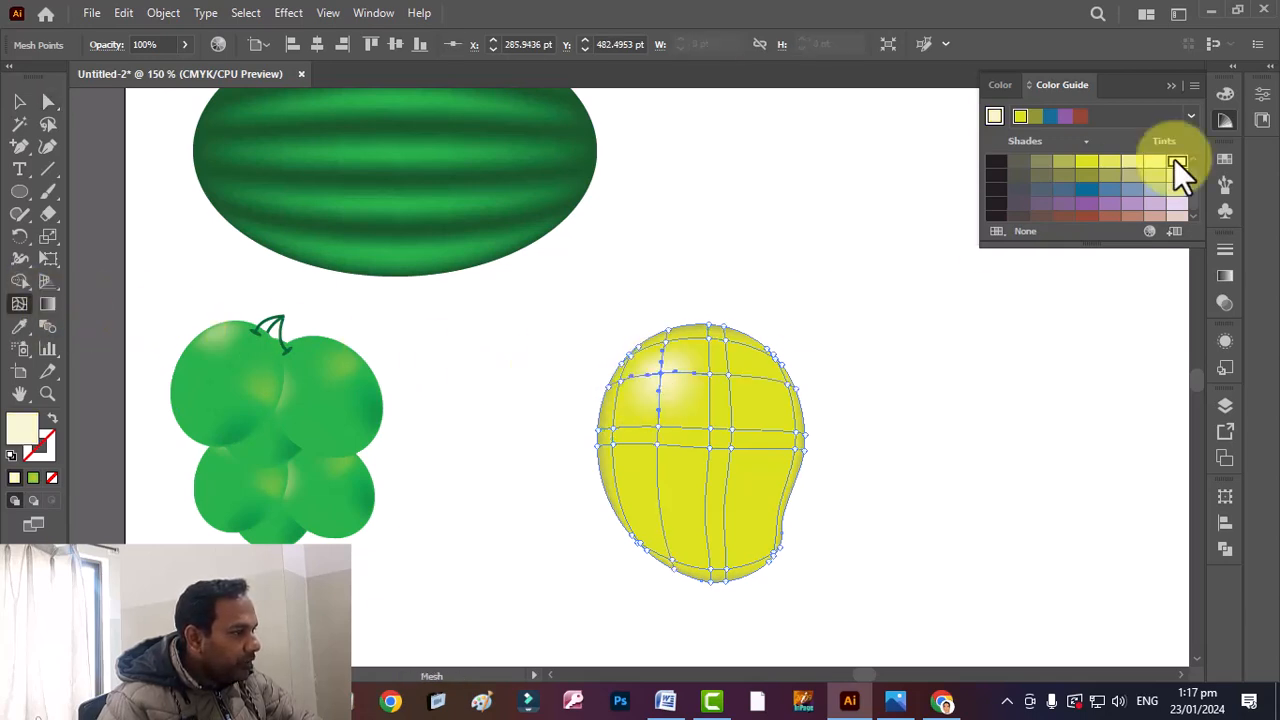
- Add a mesh point in the mango's lower-right area and recolor it with the yellow sampled from the mango's body
left_click(743, 510)
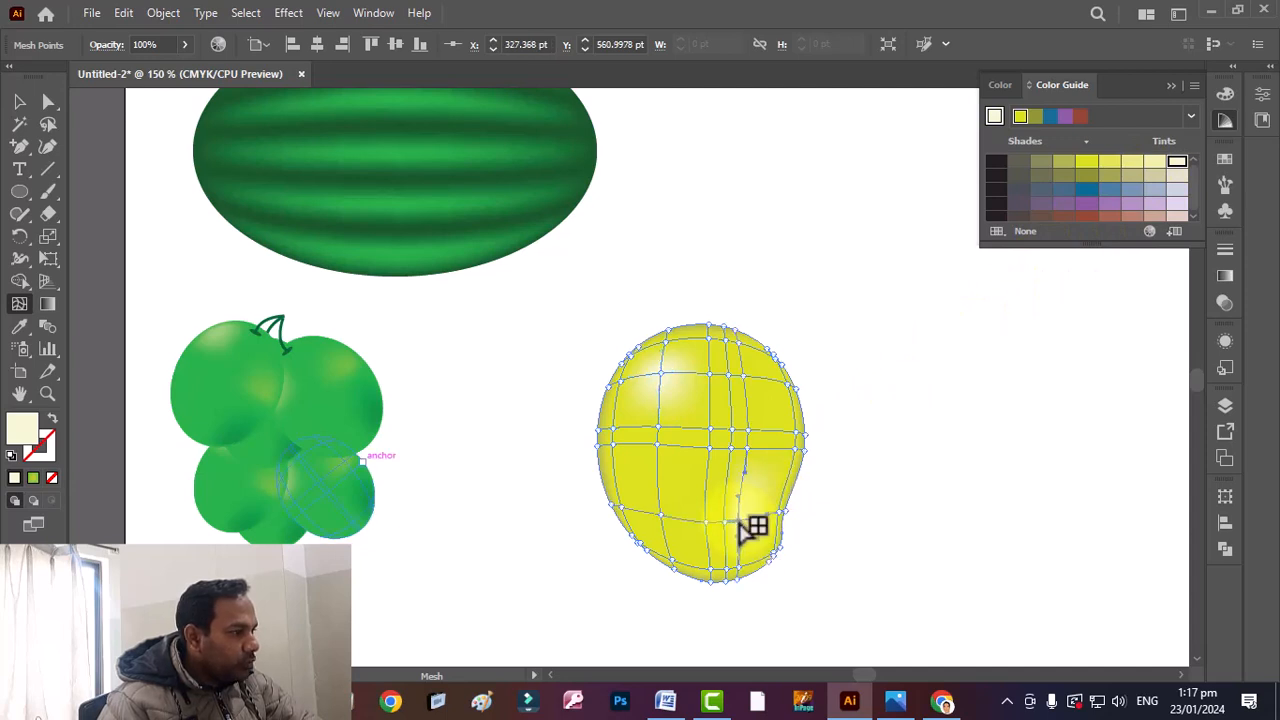
left_click(739, 519)
left_click(19, 326)
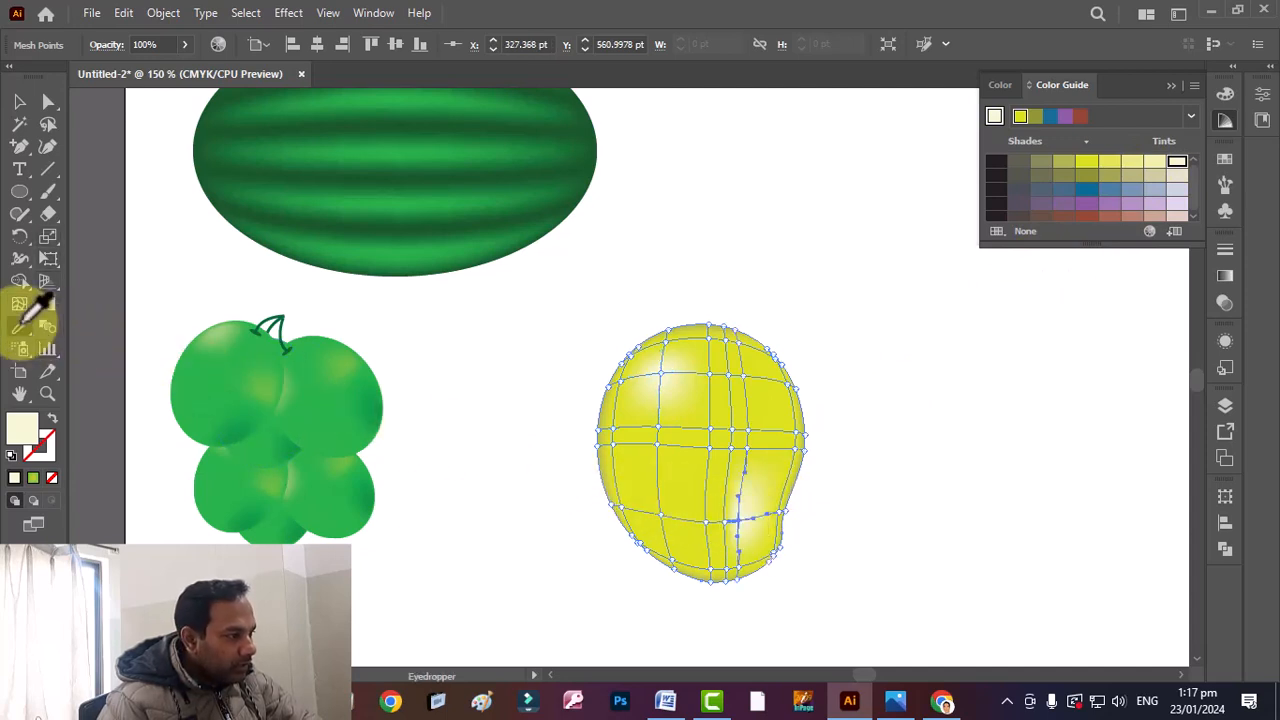
left_click(688, 477)
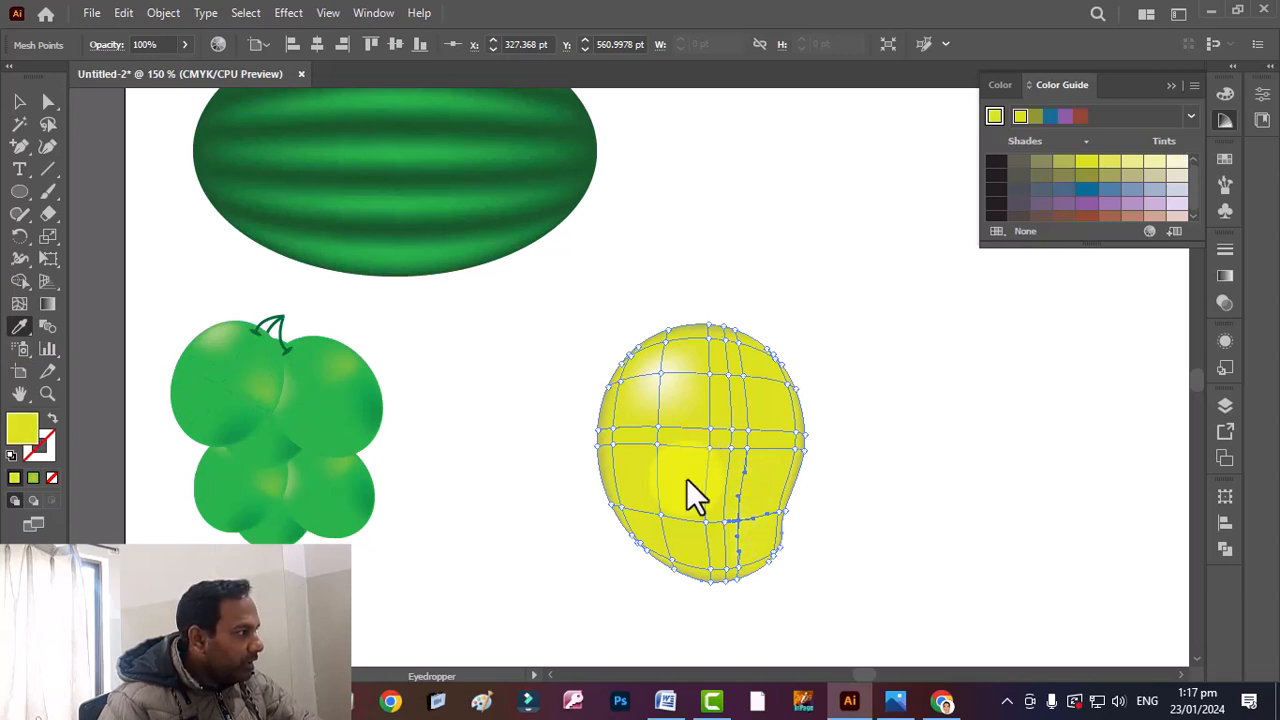
- Apply the Color Guide's darker olive shade to the mango's lower-right mesh point and move the mango slightly left
left_click(1066, 160)
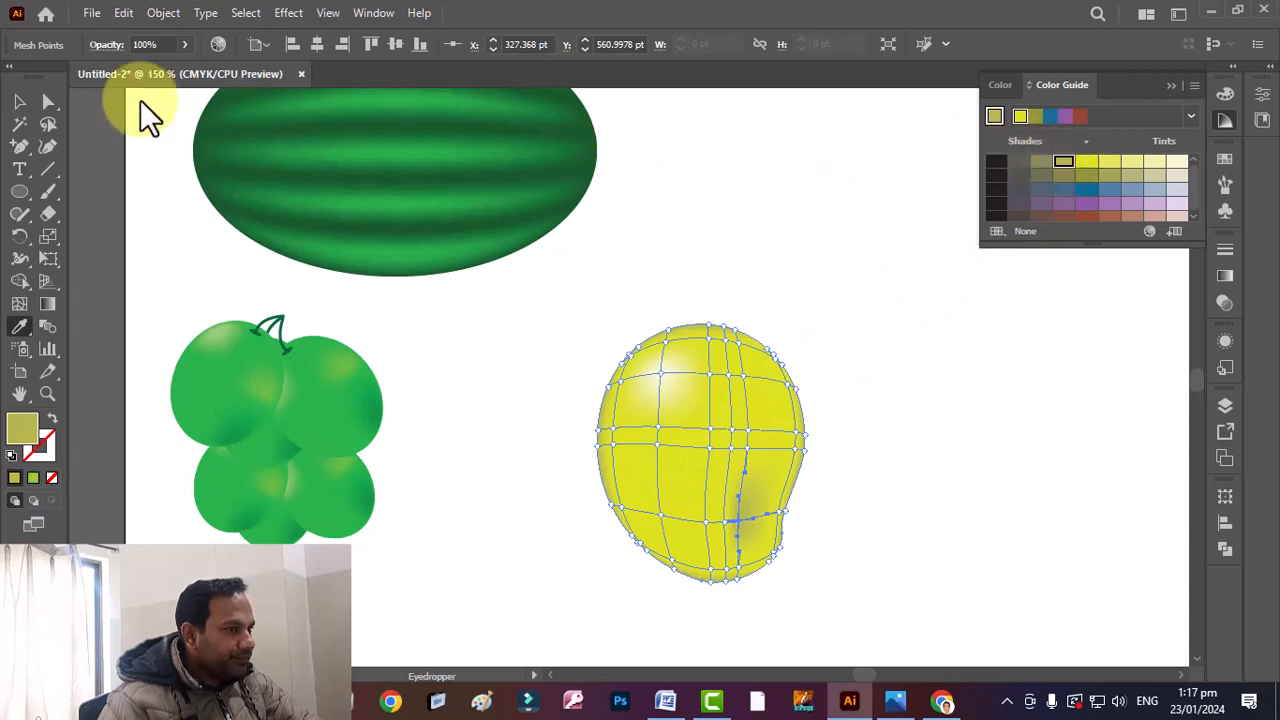
left_click(19, 101)
left_click(764, 275)
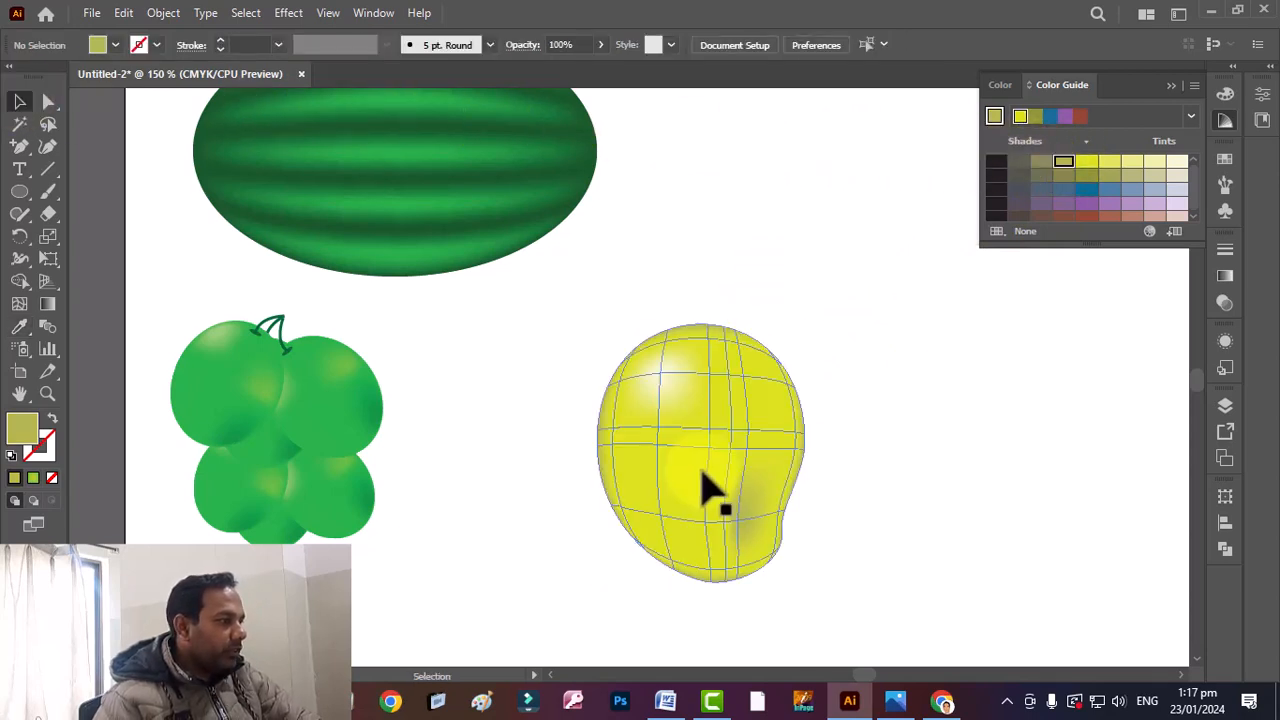
left_click_drag(704, 487, 651, 490)
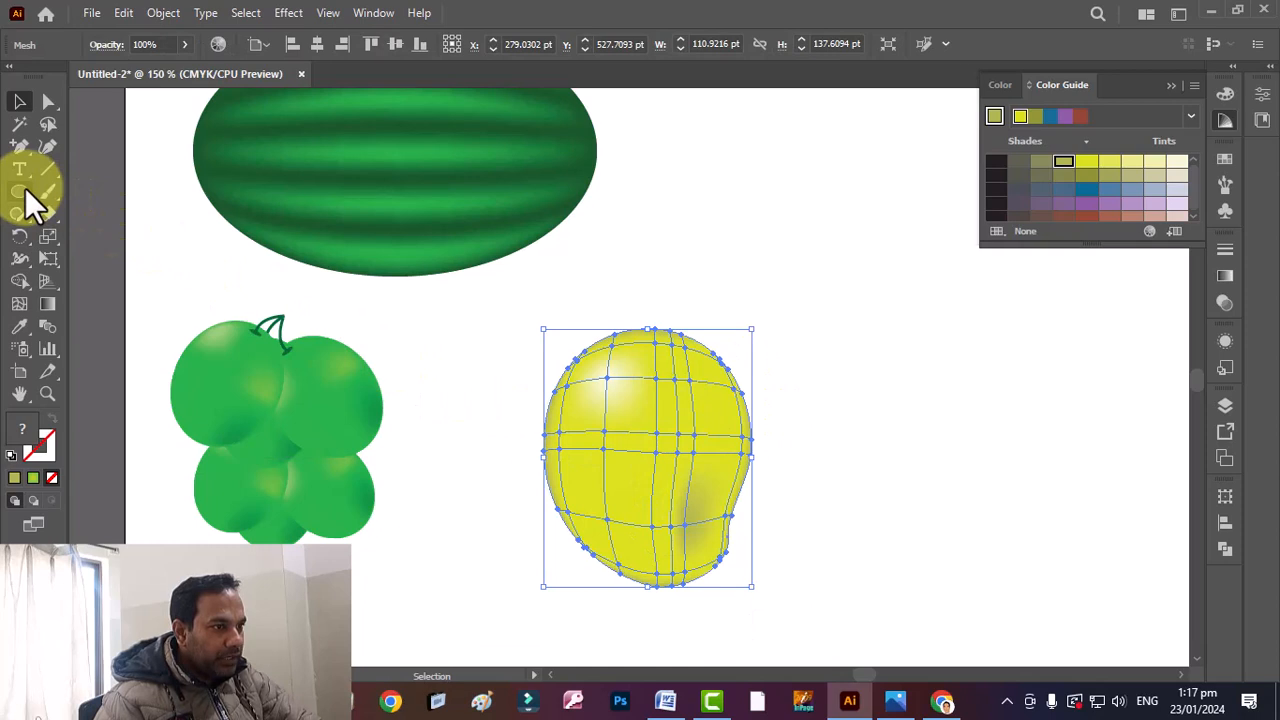
- Draw a closed, curved leaf shape about 80 pt tall with the Pen tool above and right of the mango
left_click_drag(20, 143, 49, 143)
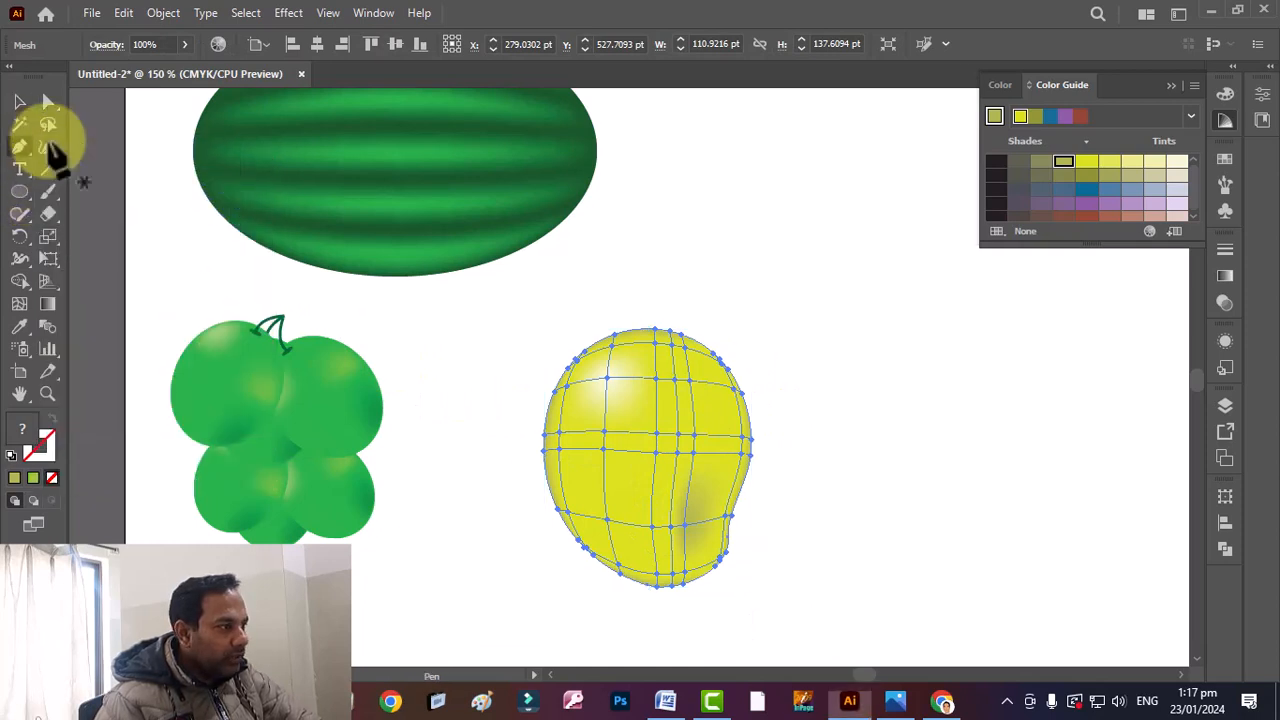
left_click(843, 162)
left_click_drag(846, 230, 851, 280)
left_click(834, 310)
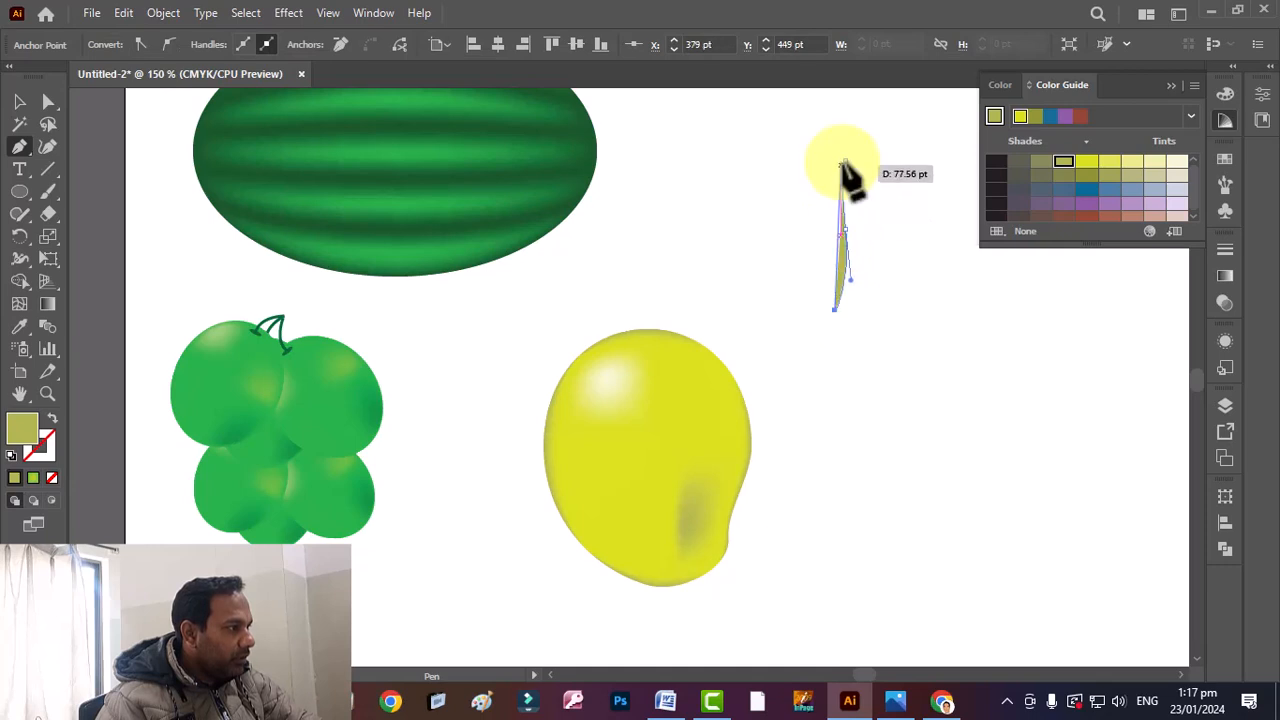
left_click_drag(843, 162, 932, 124)
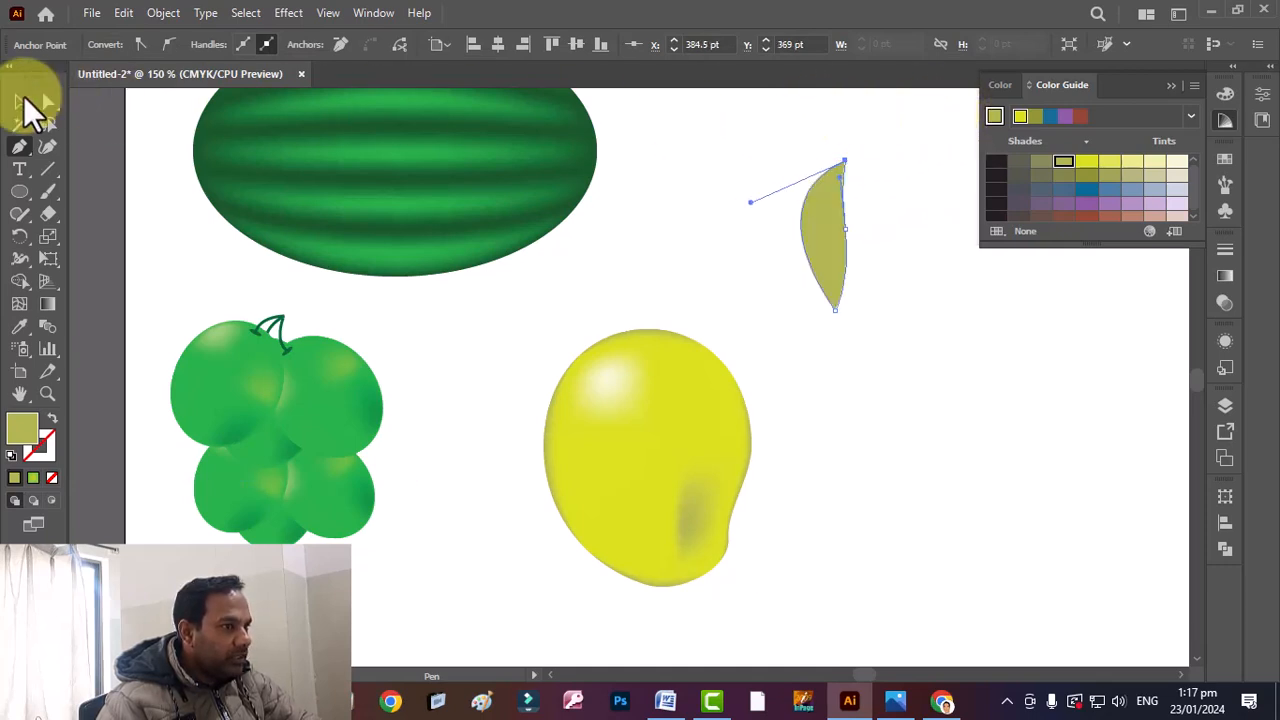
left_click(24, 102)
- Fill the leaf with the medium green swatch and add a mesh point at its centre
left_click(1226, 95)
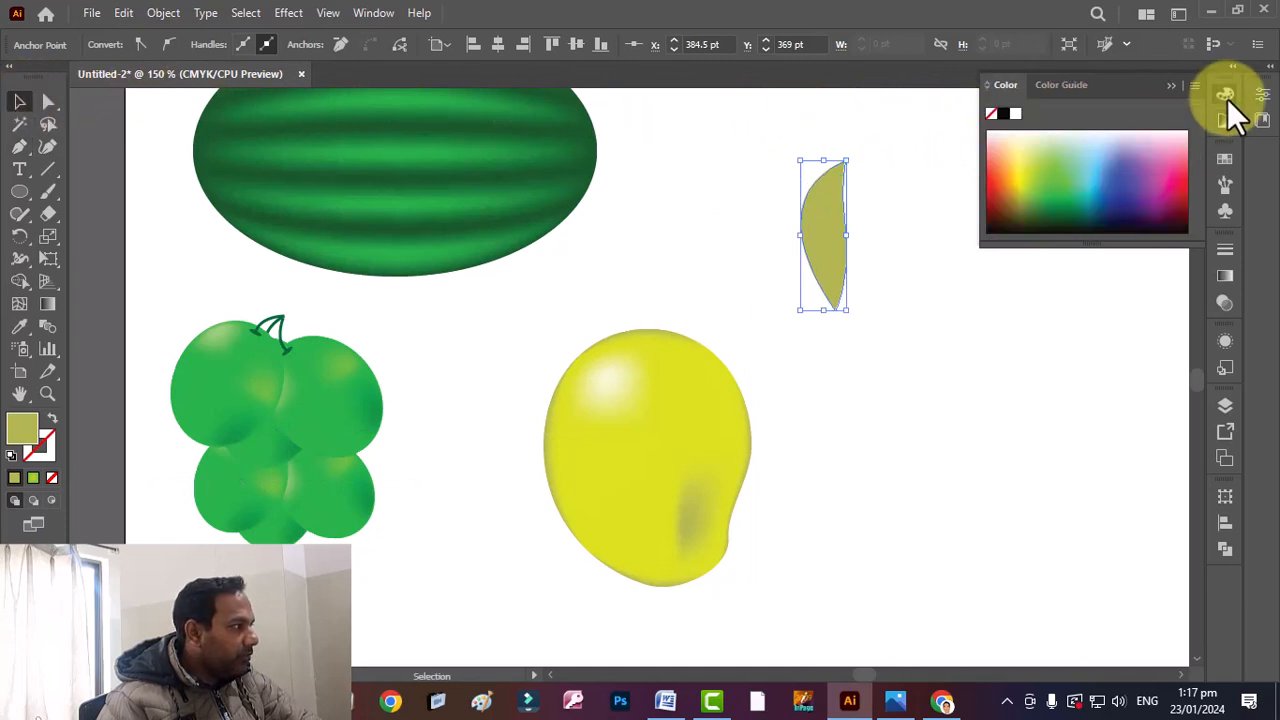
left_click(1227, 158)
left_click(1068, 218)
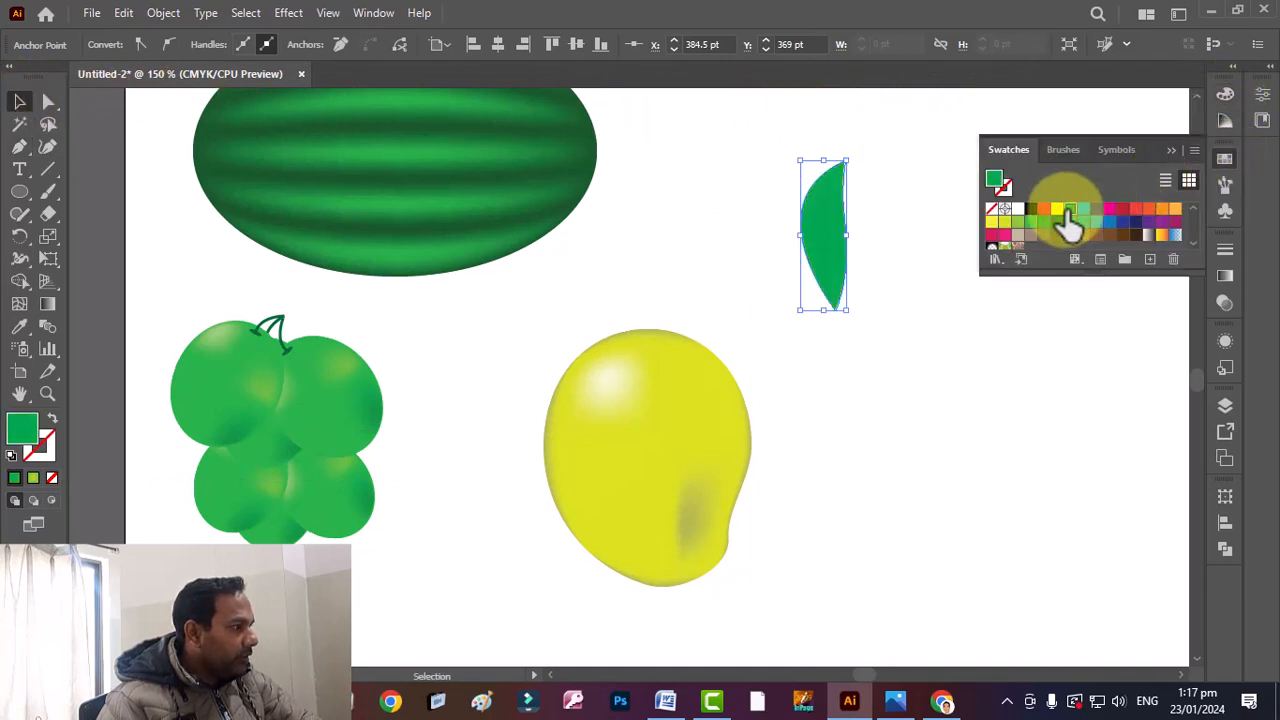
left_click_drag(1065, 220, 843, 258)
scroll(843, 258, "up", 3)
left_click(19, 305)
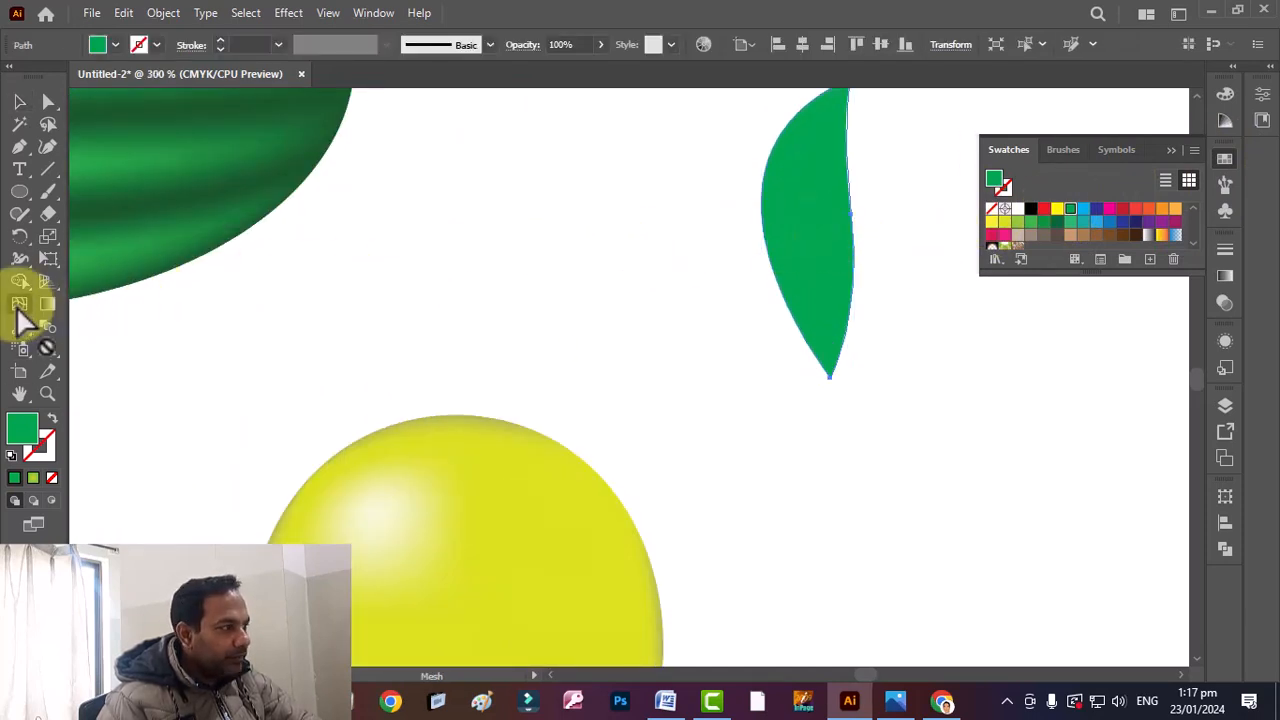
left_click(817, 222)
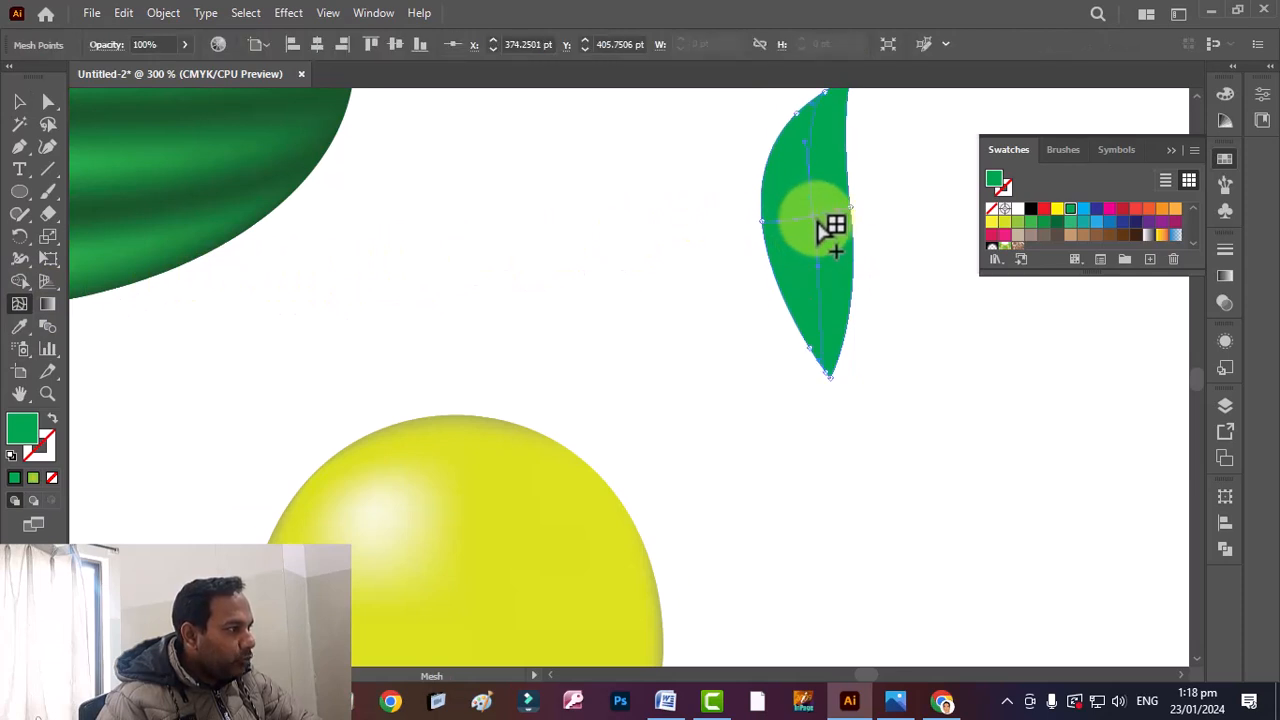
left_click(821, 224)
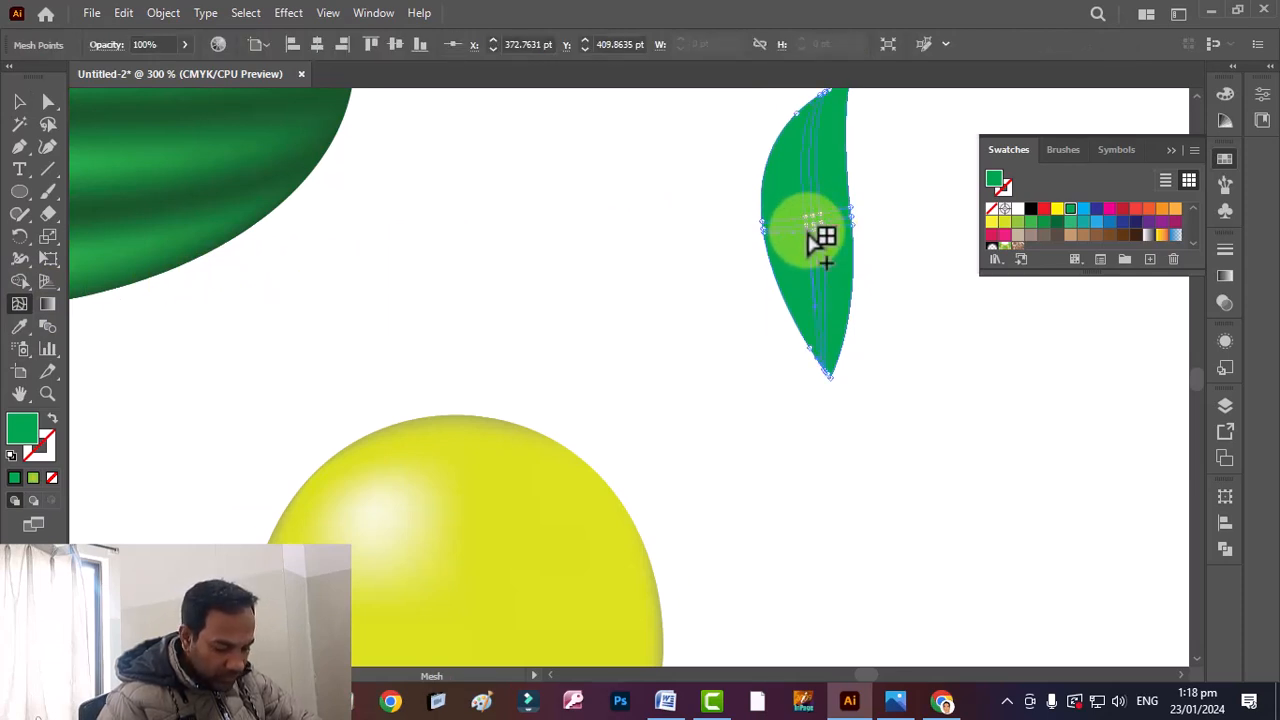
key("ctrl+z")
key("ctrl+z")
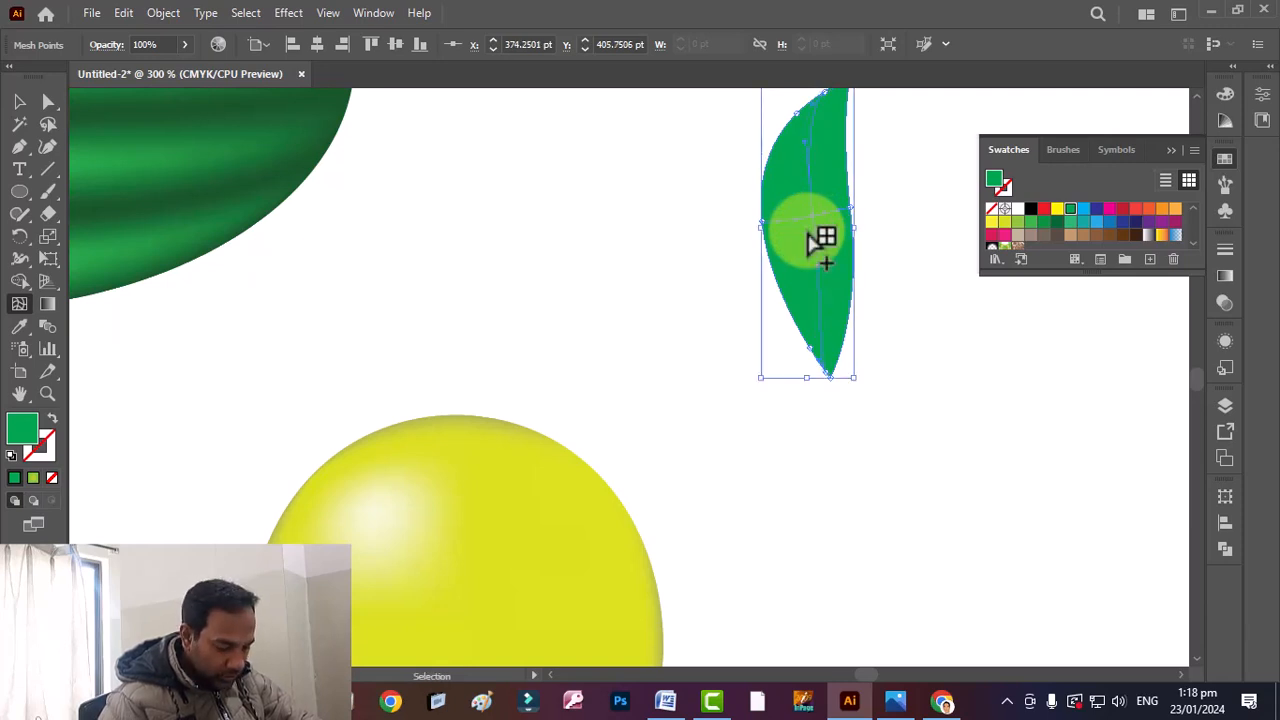
- Add mesh points close to both sides of the leaf's centre point and color the centre point dark green as a vein
scroll(814, 238, "up", 5)
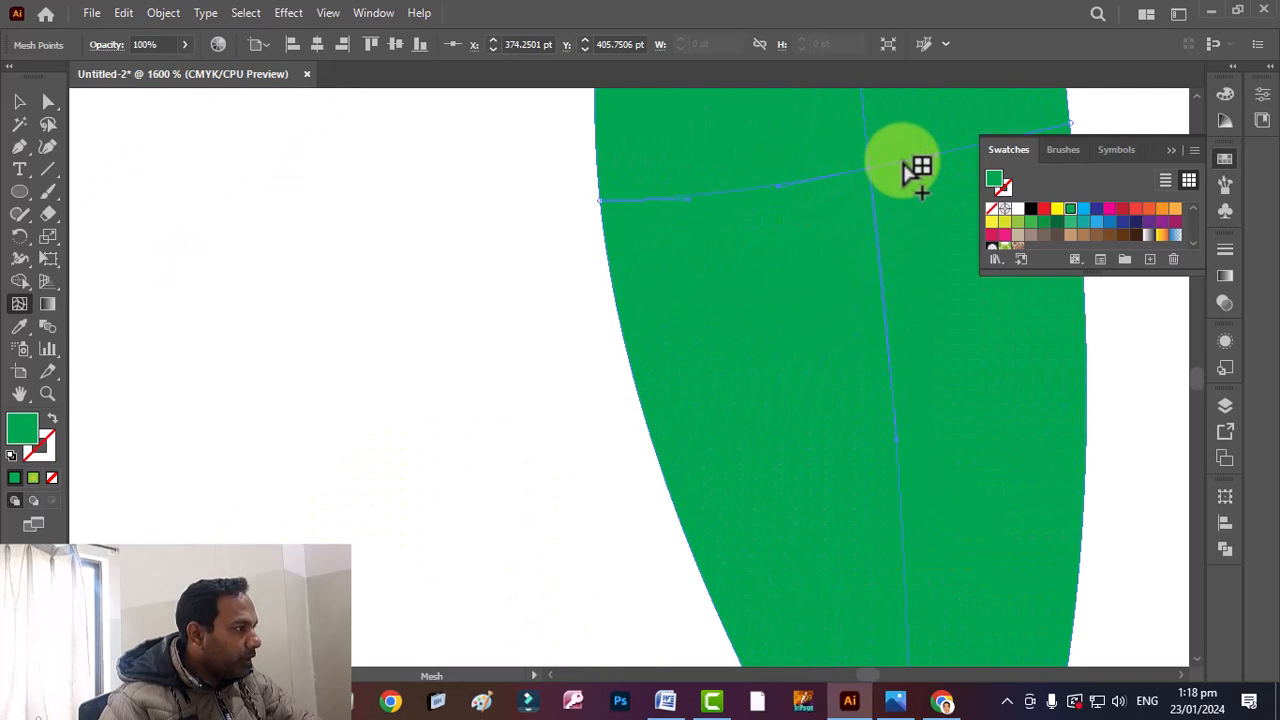
left_click(905, 165)
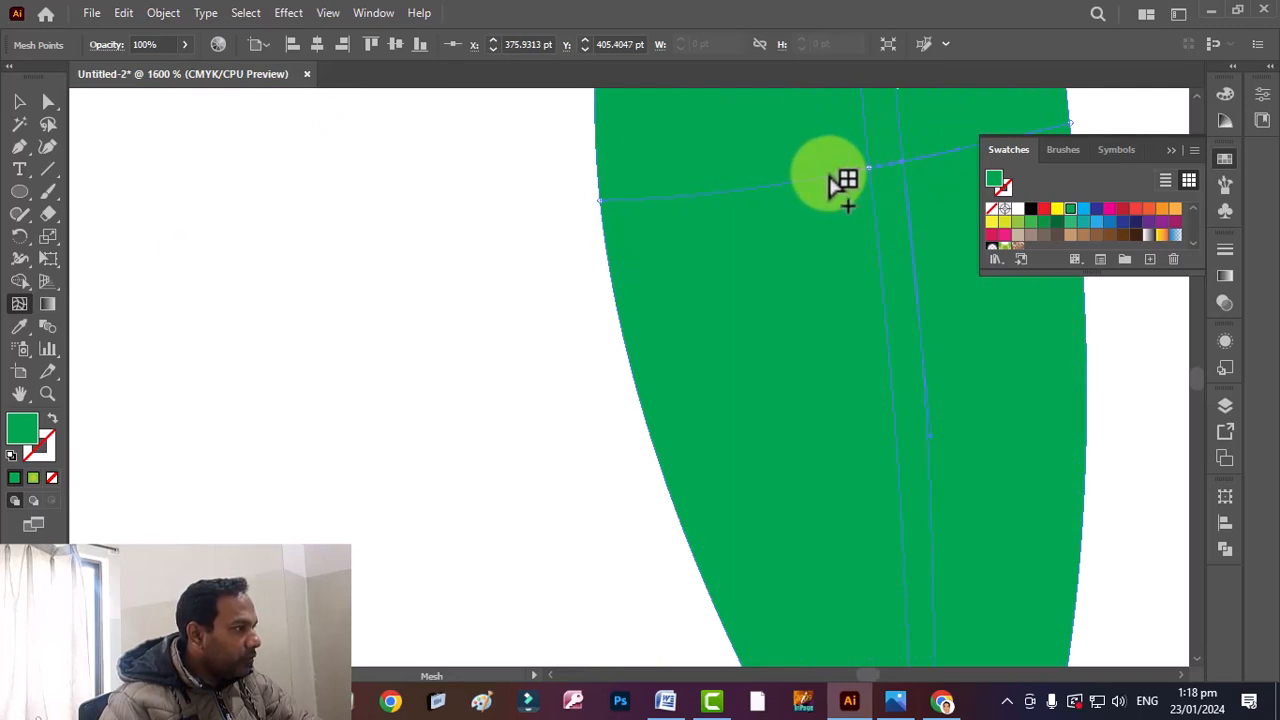
left_click(870, 170)
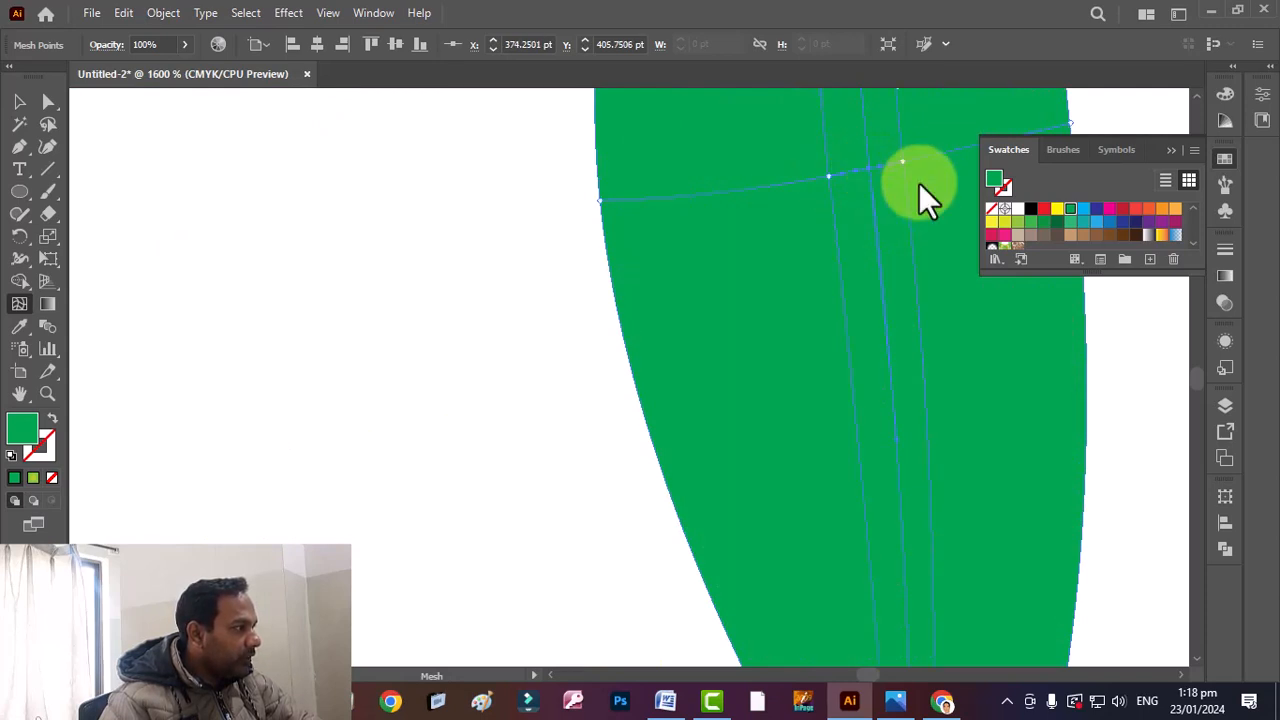
left_click(1057, 222)
scroll(918, 420, "up", 5)
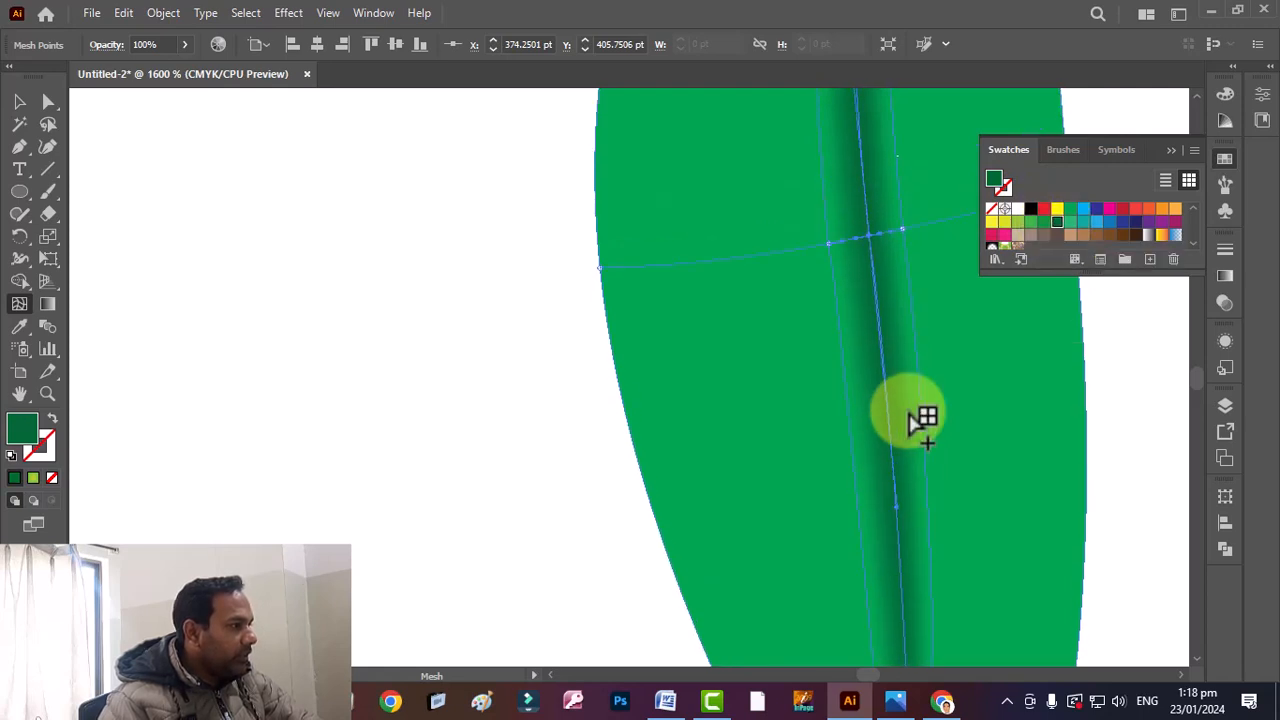
scroll(918, 420, "up", 5)
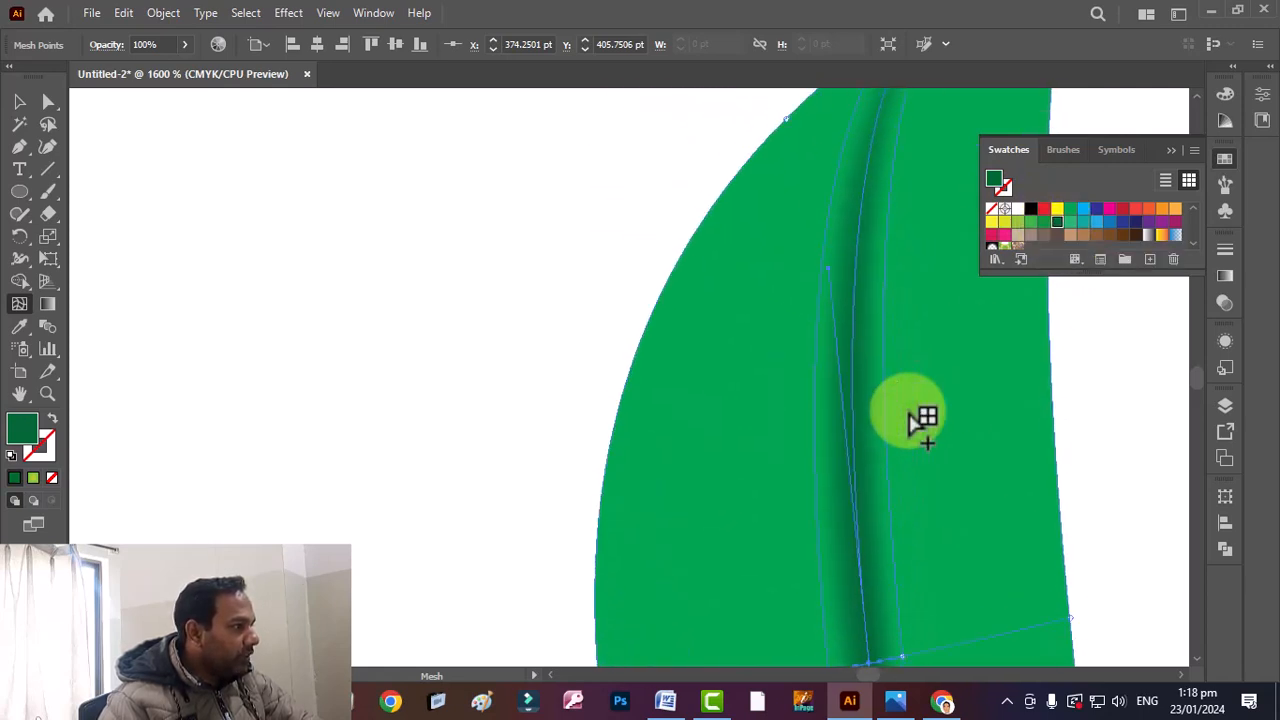
- Color the mesh points on the leaf's left and right edges with the light yellow-green swatch, then deselect the leaf
scroll(918, 420, "down", 4)
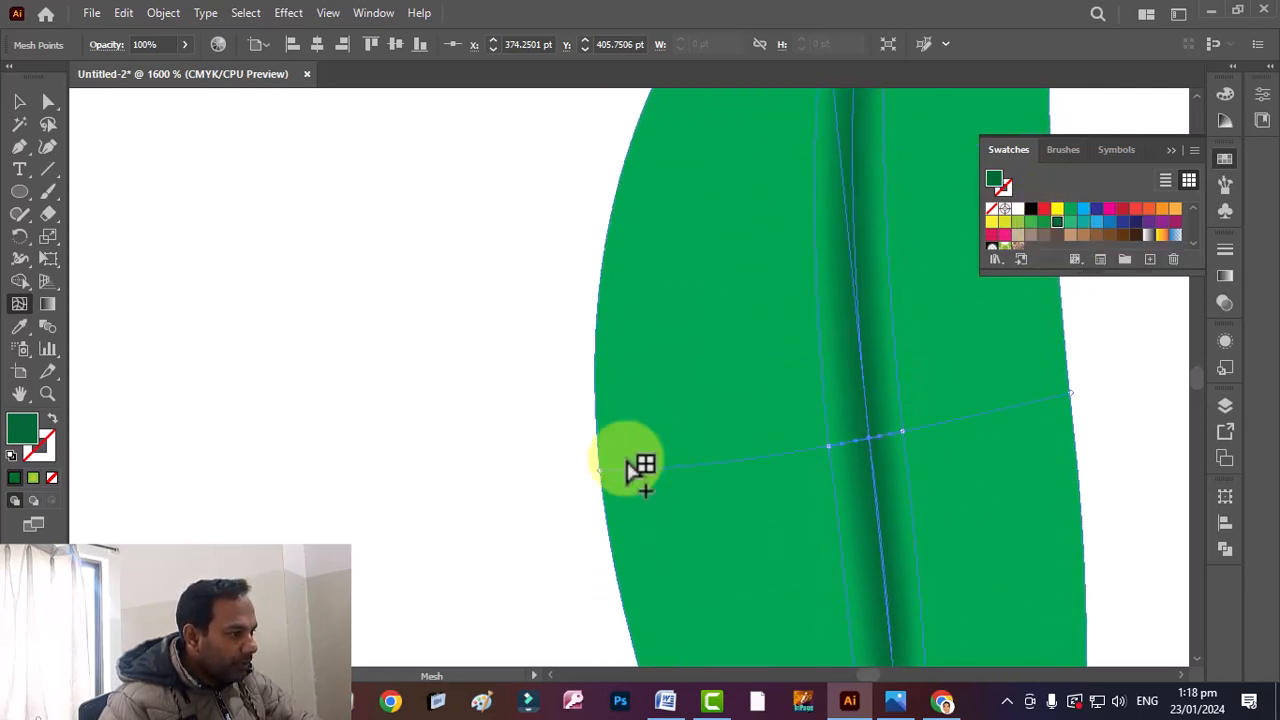
left_click(627, 462)
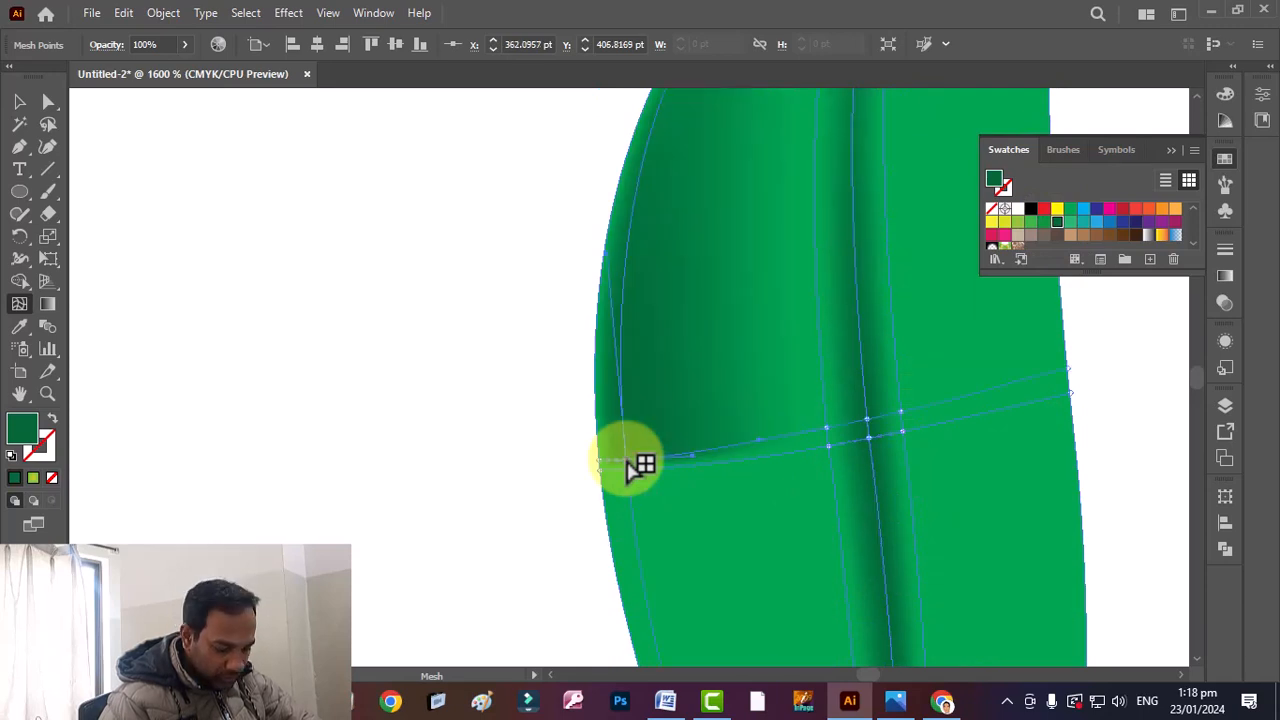
key("ctrl+z")
left_click(600, 472)
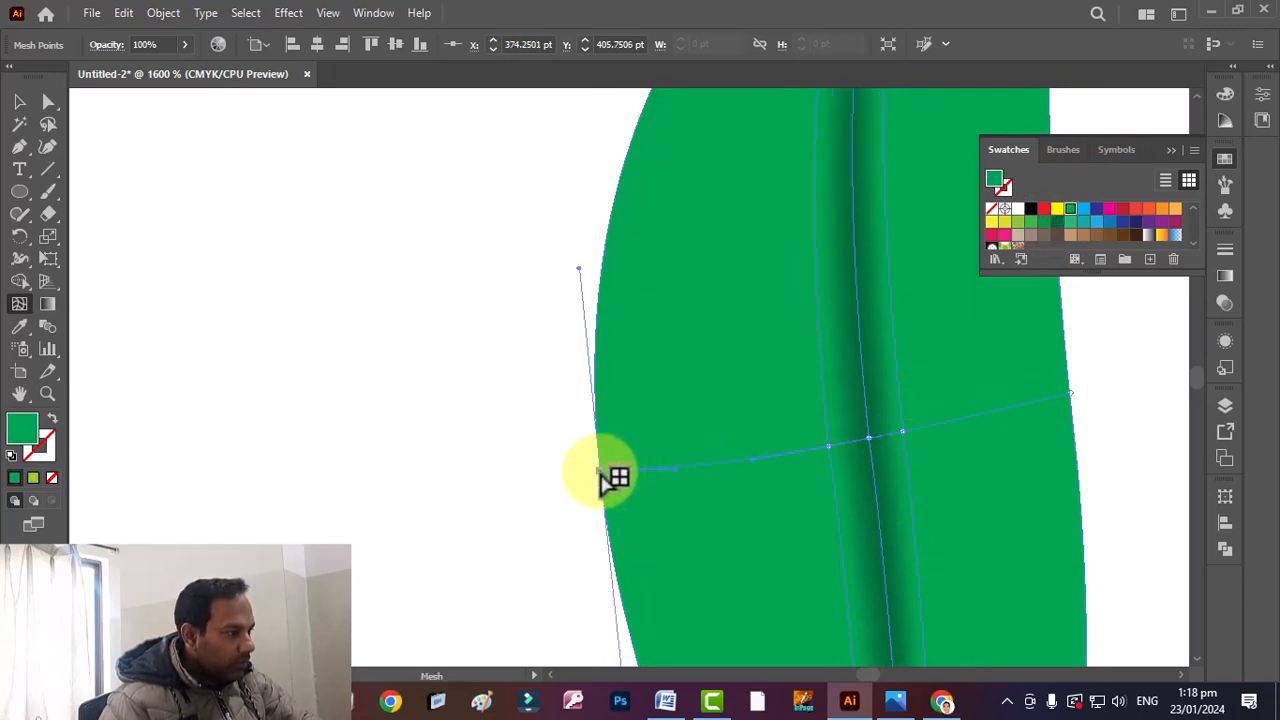
left_click(1031, 222)
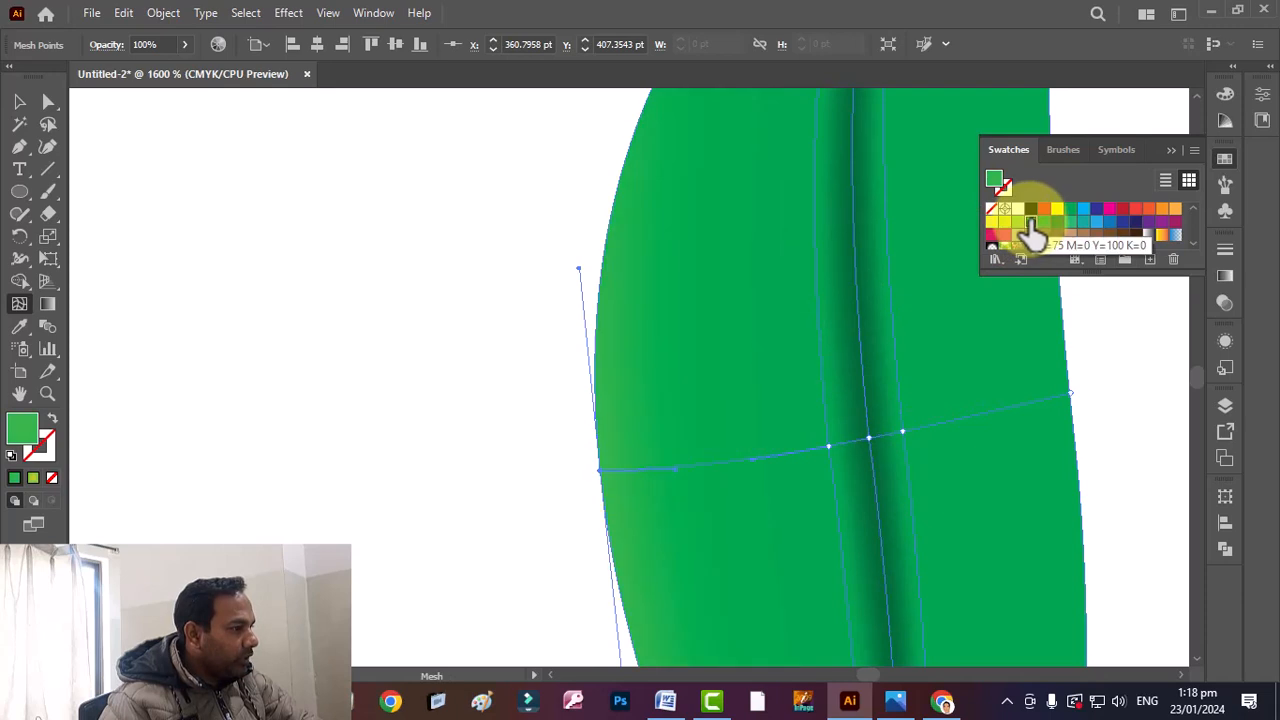
left_click(1017, 222)
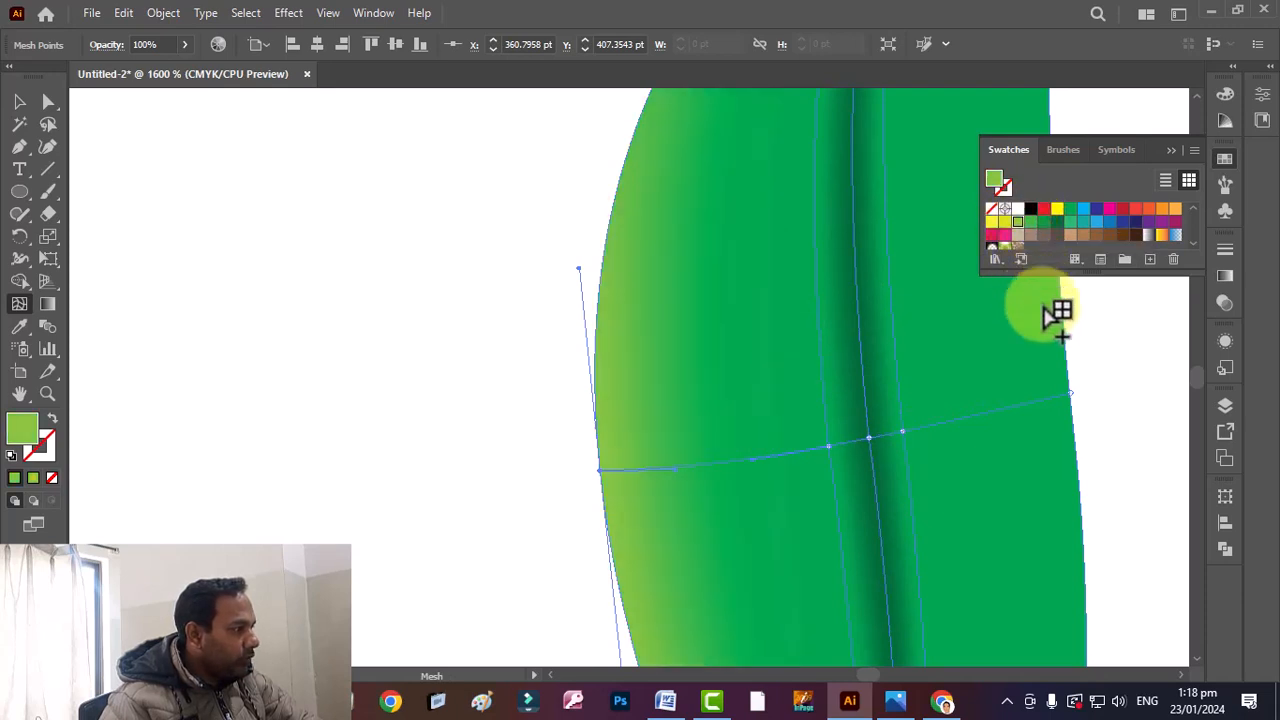
left_click(1070, 394)
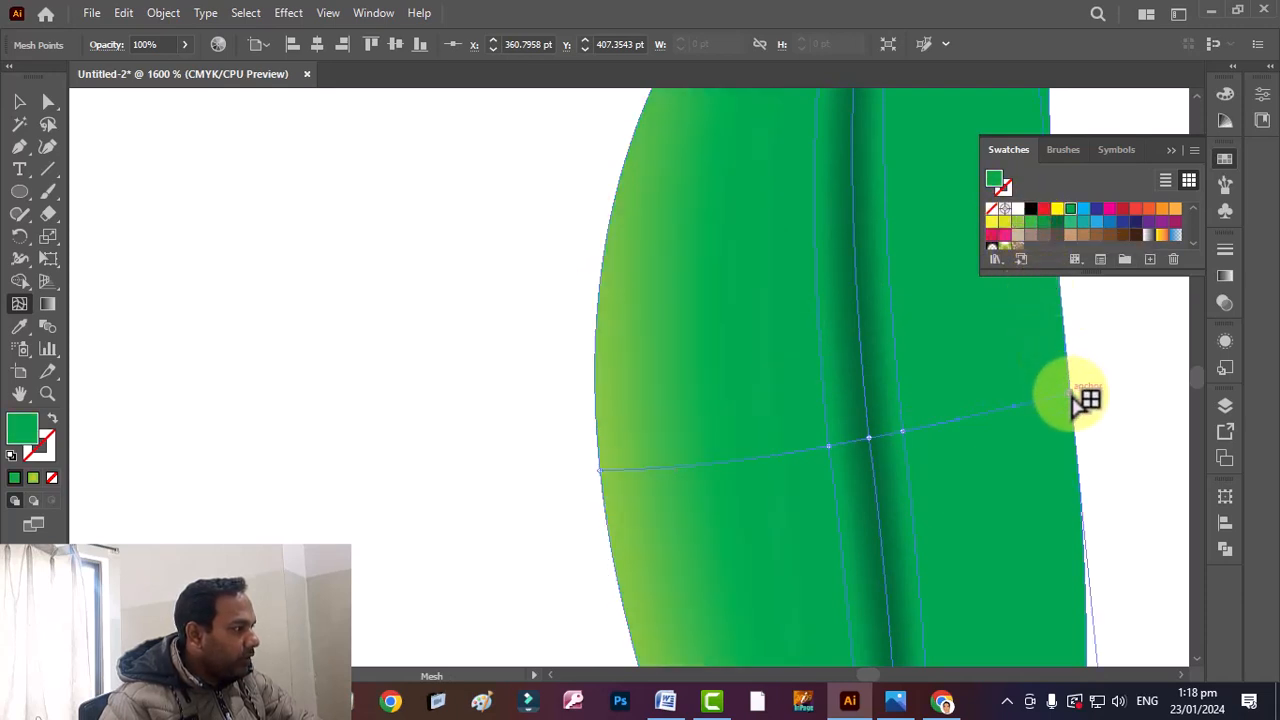
left_click(1017, 224)
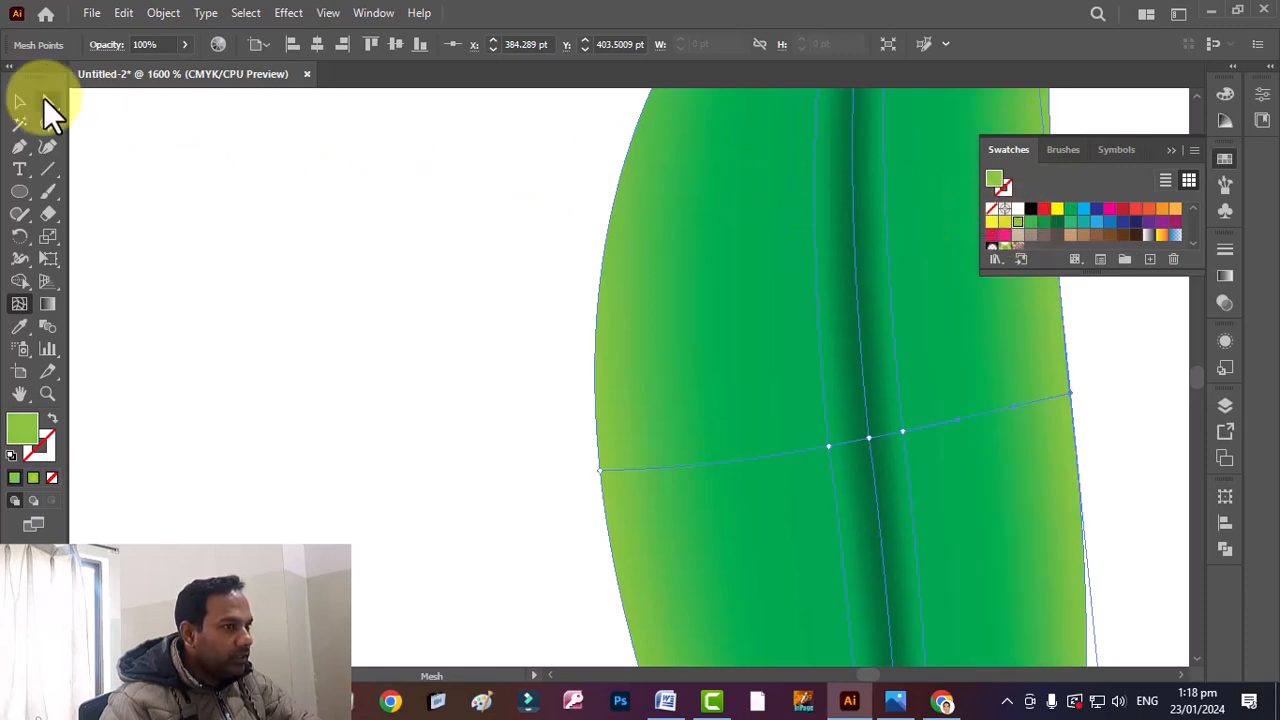
left_click(20, 101)
left_click(376, 352)
- Rotate the leaf and place it diagonally over the mango's upper-right edge, with one tip at the mango's top
scroll(460, 355, "down", 4)
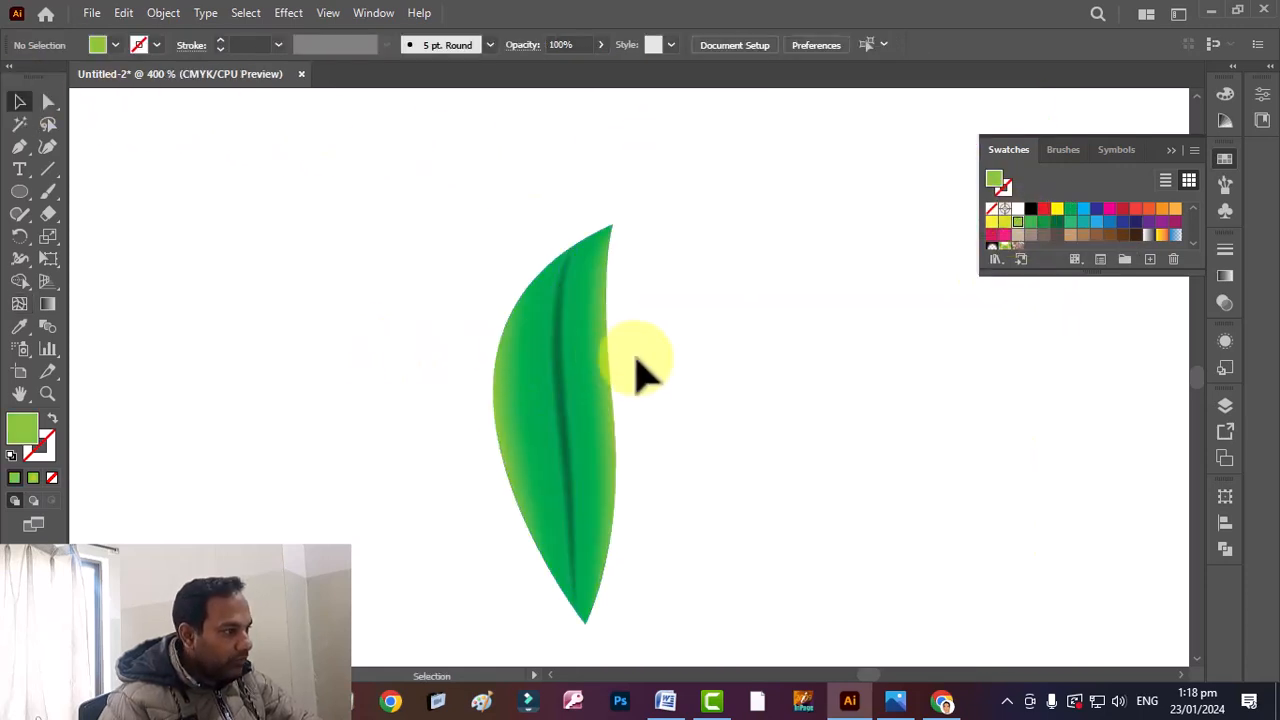
left_click(591, 343)
left_click_drag(630, 230, 492, 622)
scroll(540, 565, "down", 3)
scroll(540, 565, "down", 3)
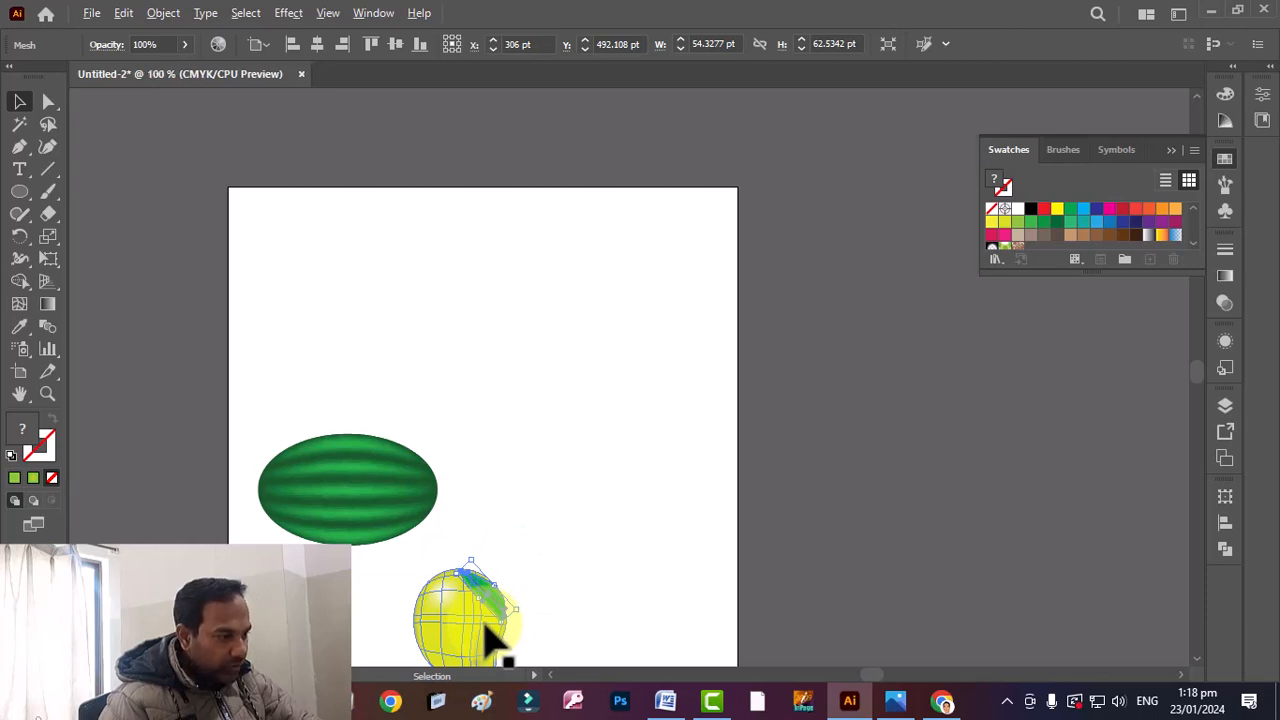
scroll(491, 640, "up", 2)
left_click(729, 529)
scroll(537, 425, "down", 2)
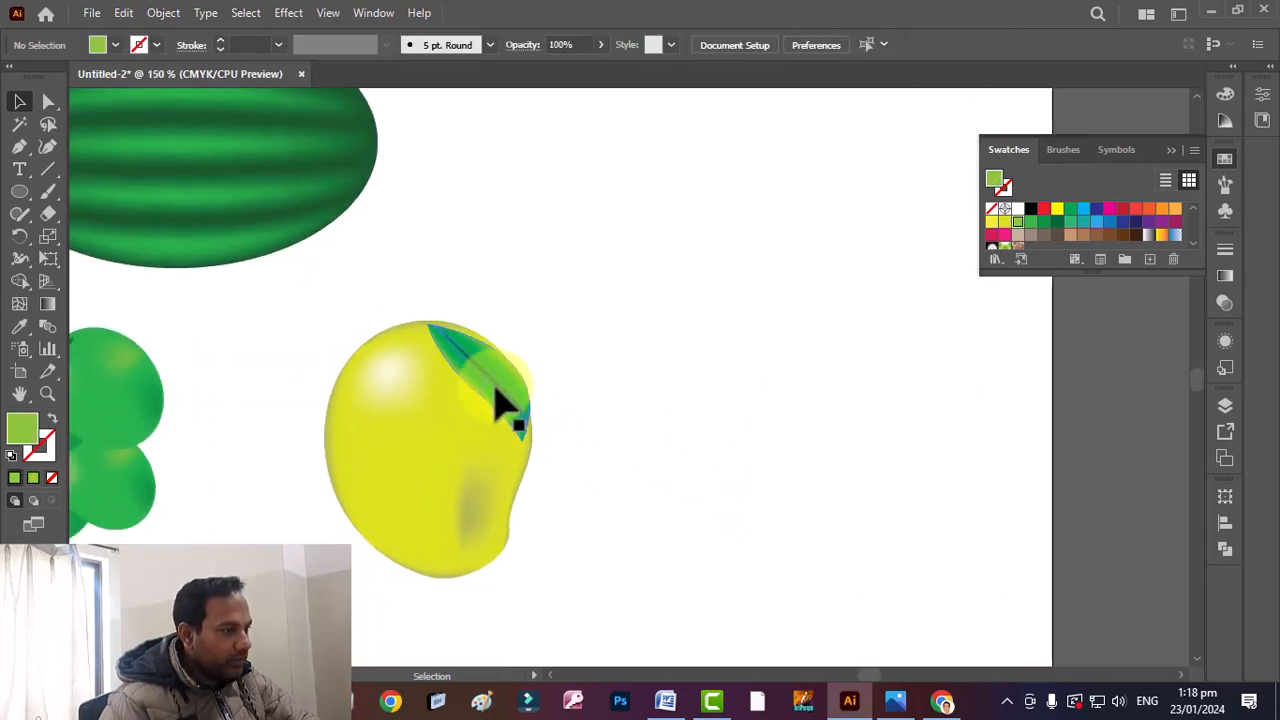
left_click_drag(496, 390, 496, 387)
left_click(613, 408)
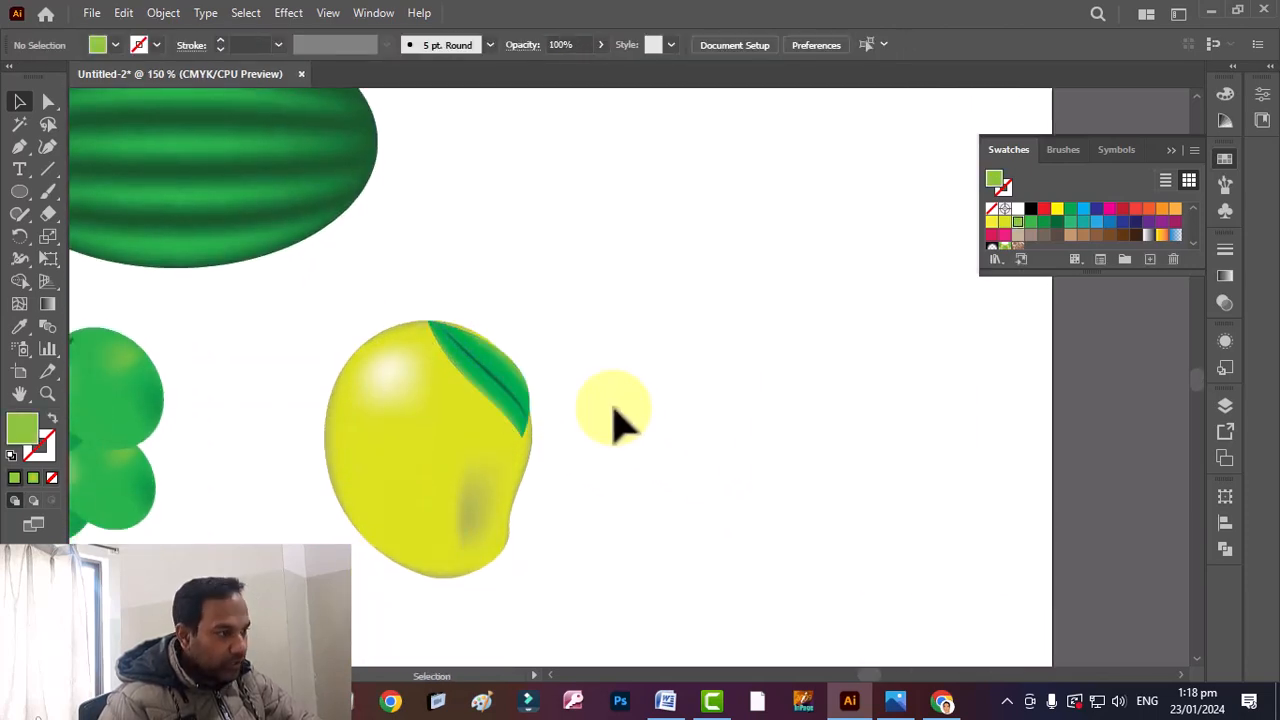
- Draw a short curved stem path with the Pen tool from above the mango down to the leaf's upper tip
scroll(613, 420, "up", 2)
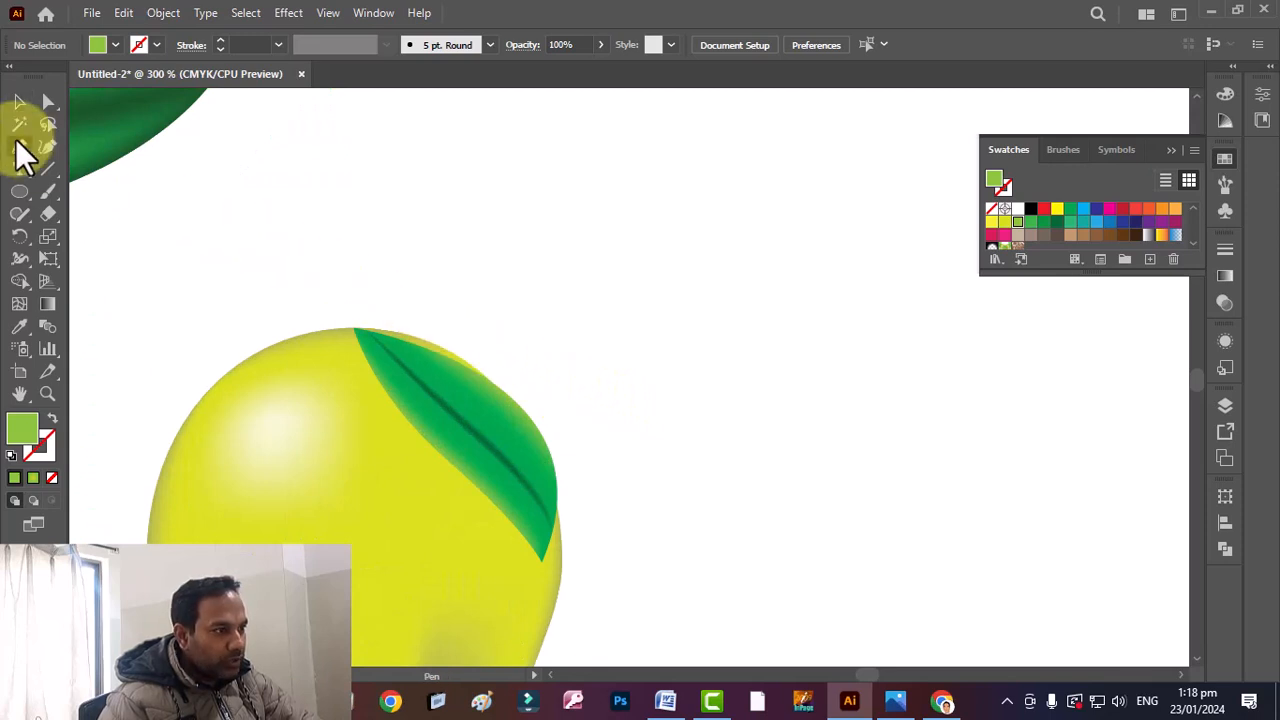
left_click(20, 147)
left_click(396, 270)
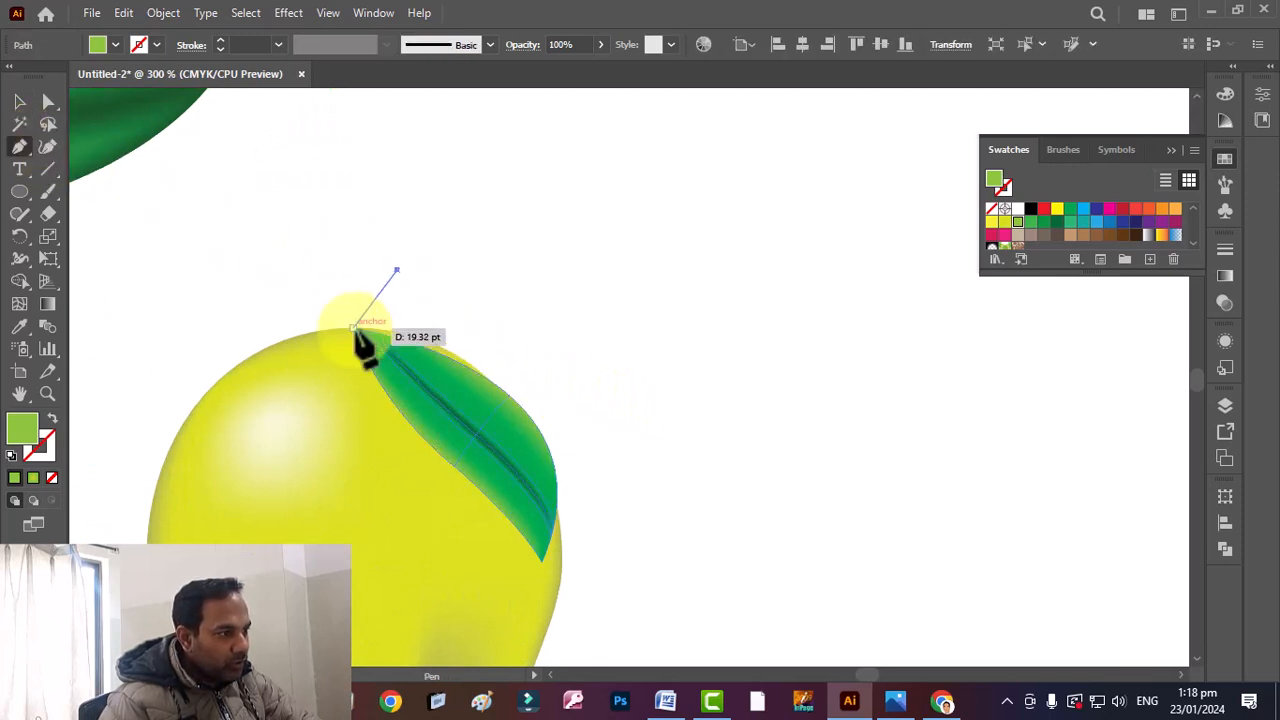
left_click_drag(354, 330, 360, 353)
left_click(19, 103)
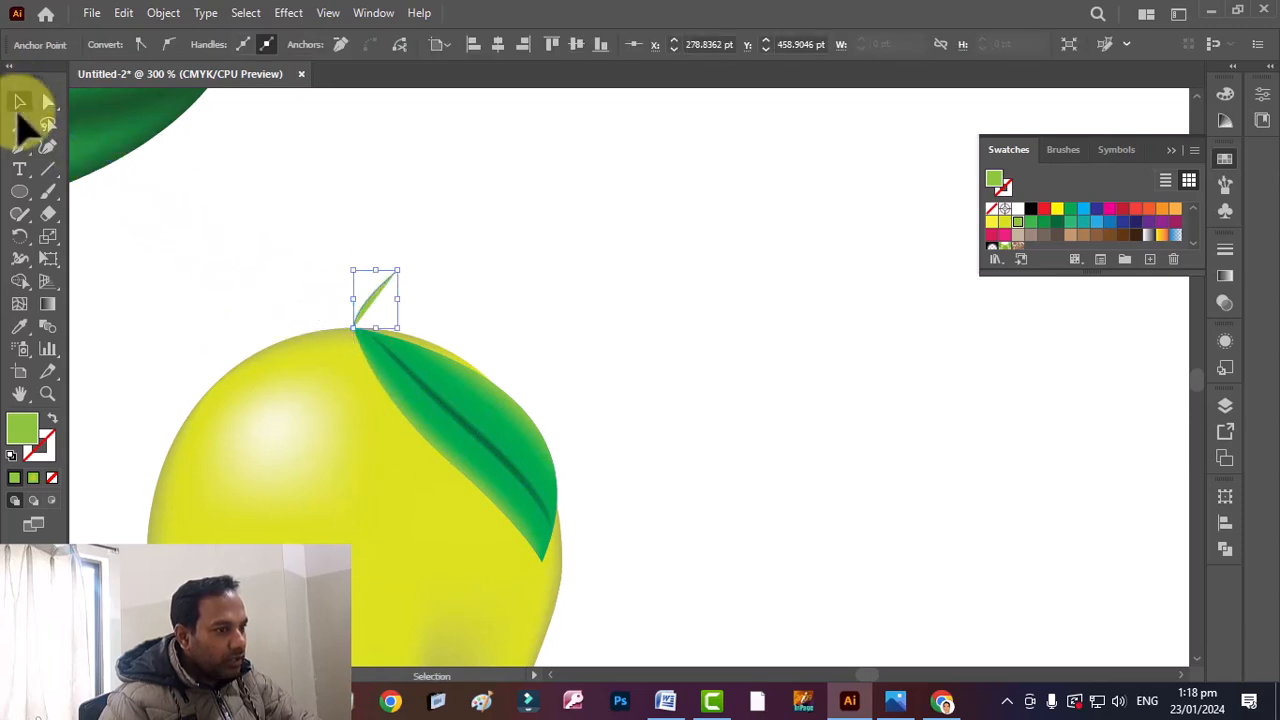
- Remove the stem path's fill and give it a 2 pt stroke
left_click(52, 477)
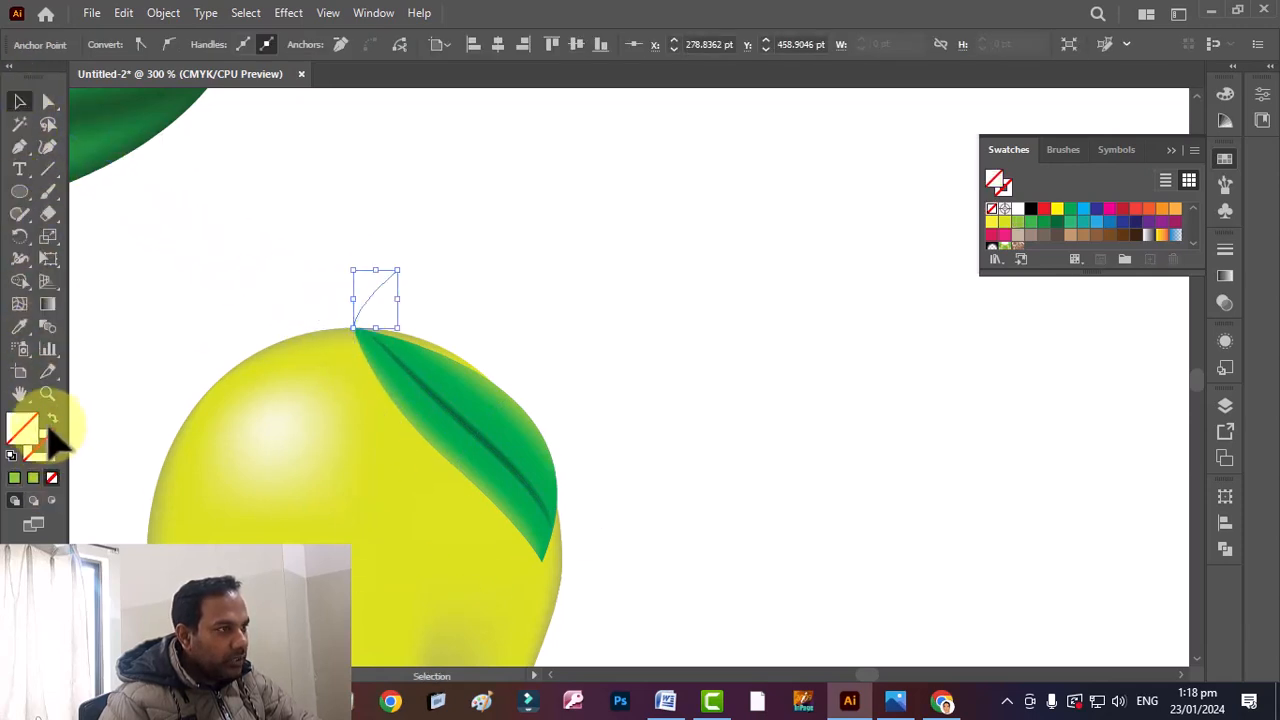
left_click(620, 255)
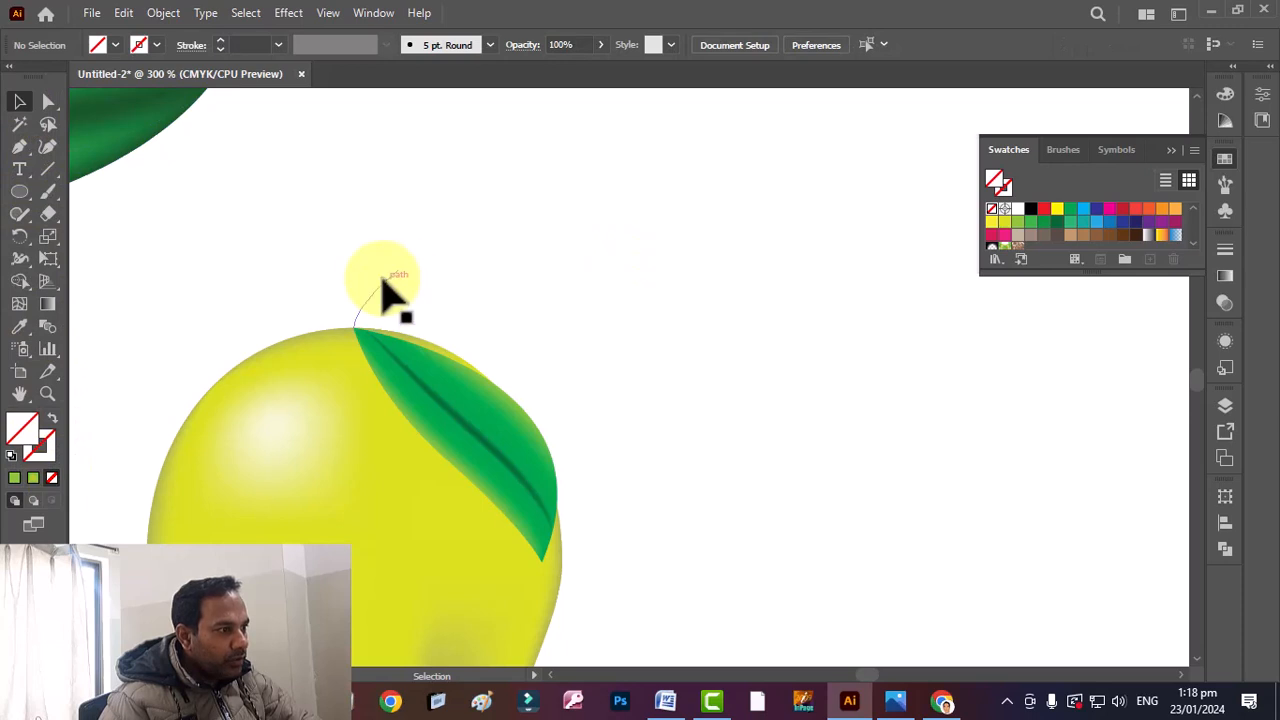
left_click(382, 279)
left_click_drag(353, 273, 413, 294)
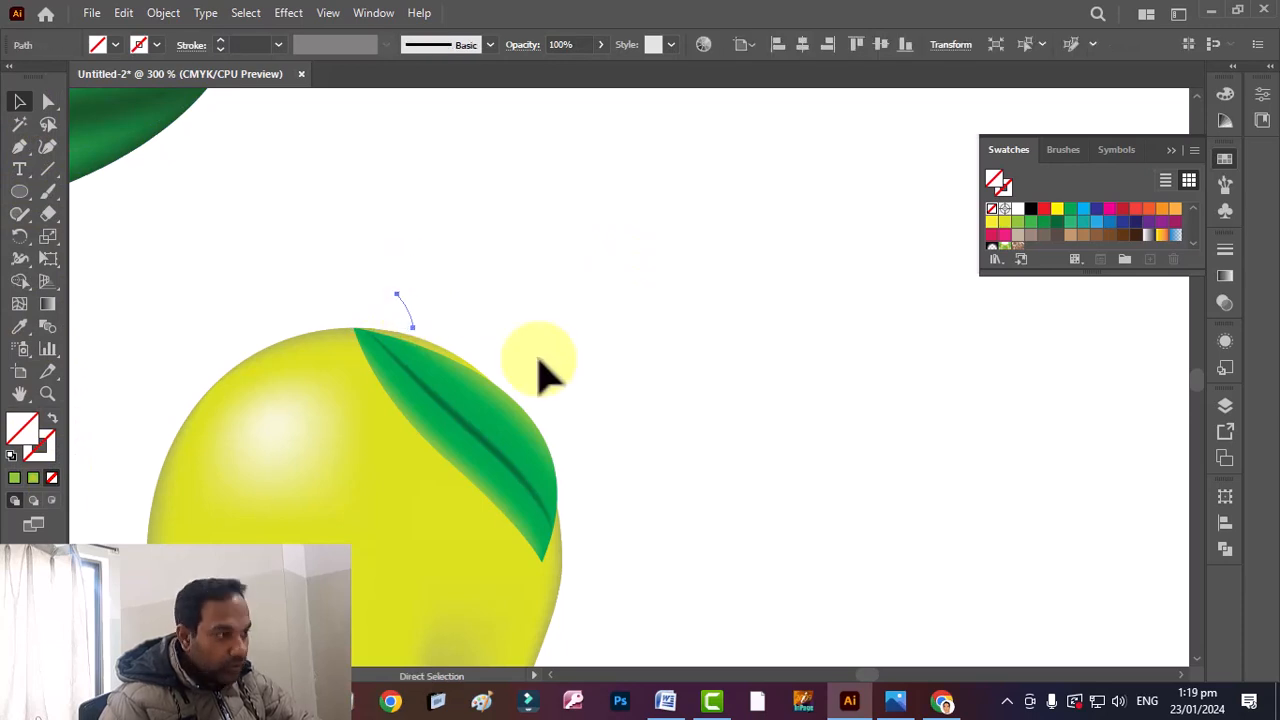
left_click(277, 44)
left_click(303, 146)
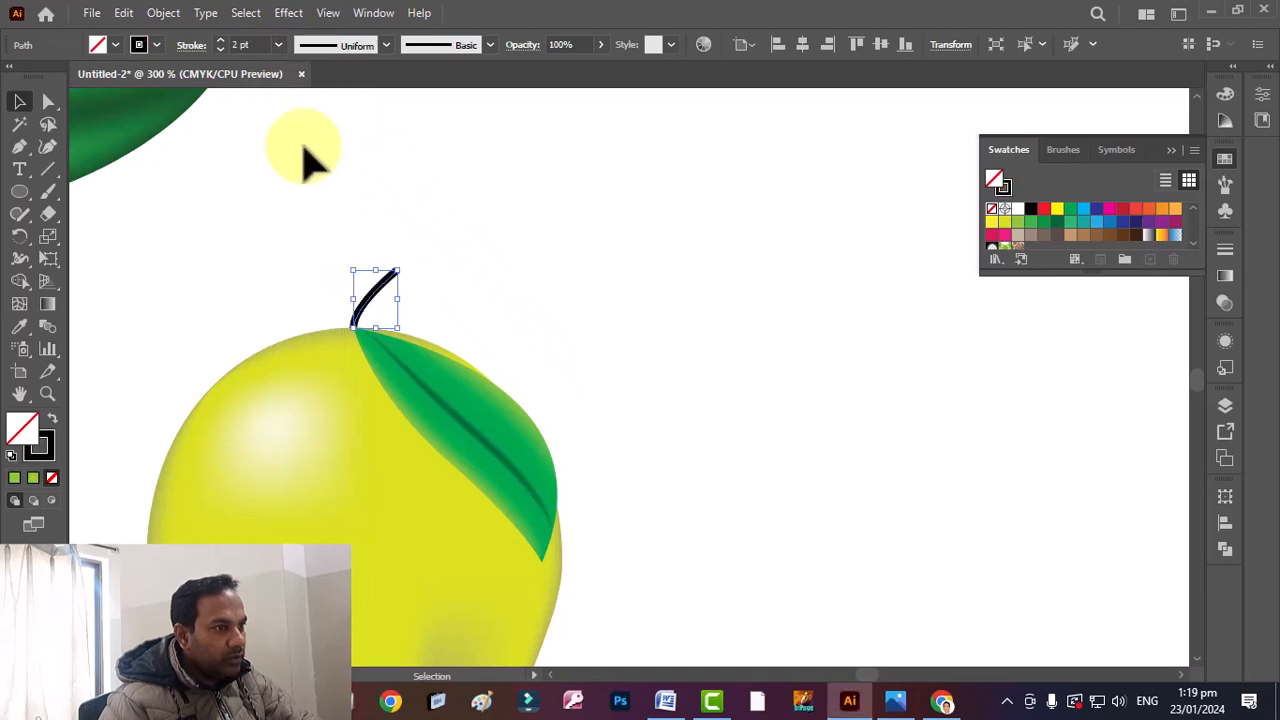
- Widen the stem's upper end to about 5.84 pt with the Width tool so the stroke tapers down toward the leaf
left_click(21, 242)
left_click(20, 259)
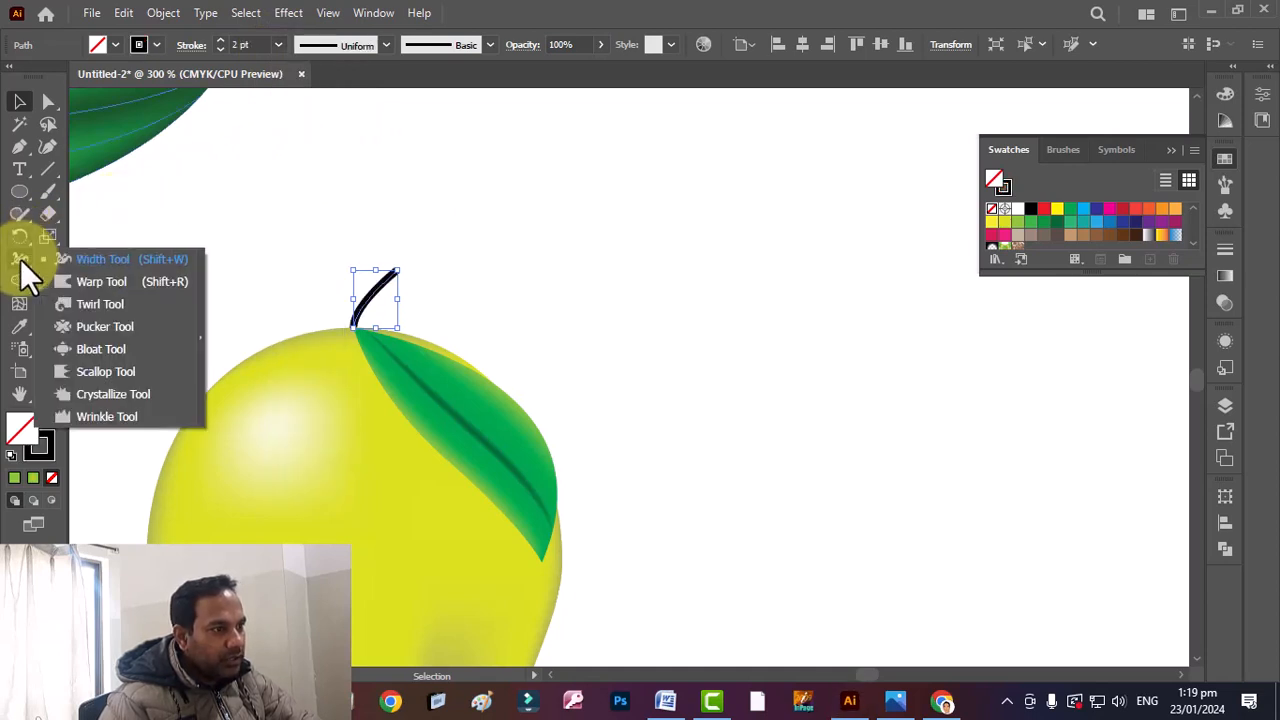
left_click(88, 260)
left_click_drag(405, 279, 409, 286)
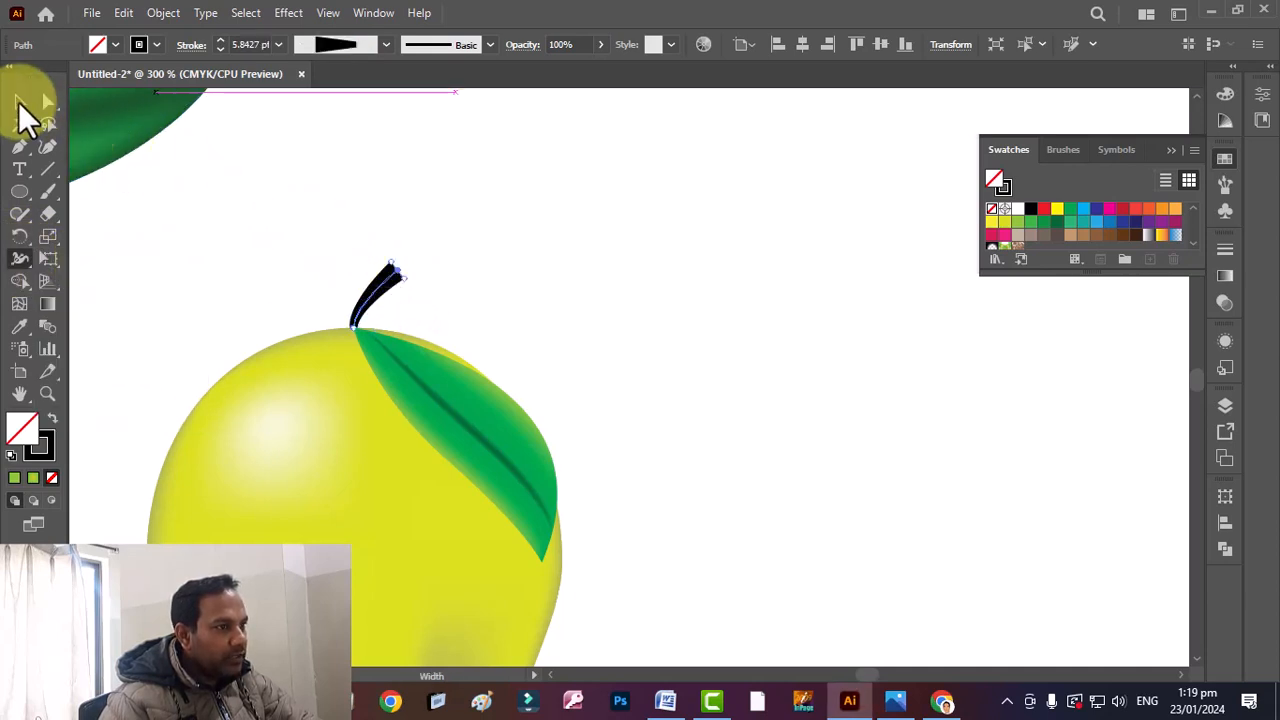
left_click(19, 102)
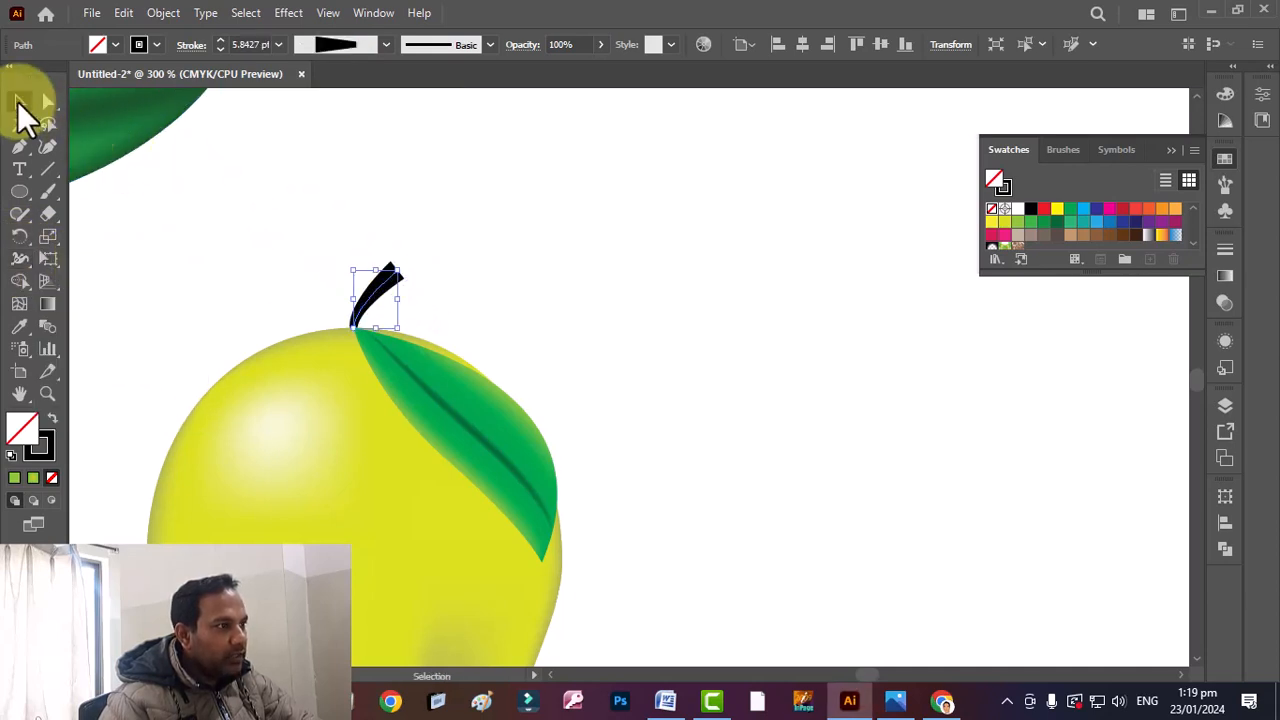
- Set the stem's stroke color to the dark green swatch and deselect the stem
left_click(157, 43)
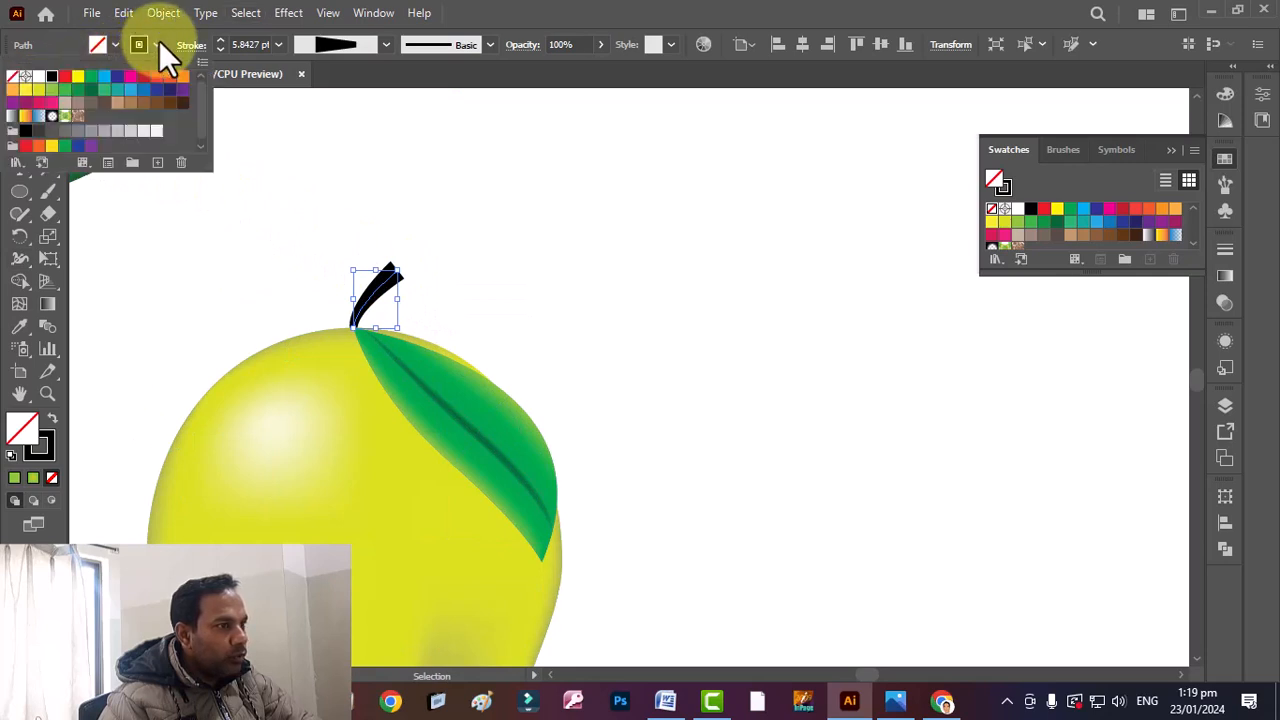
left_click(78, 92)
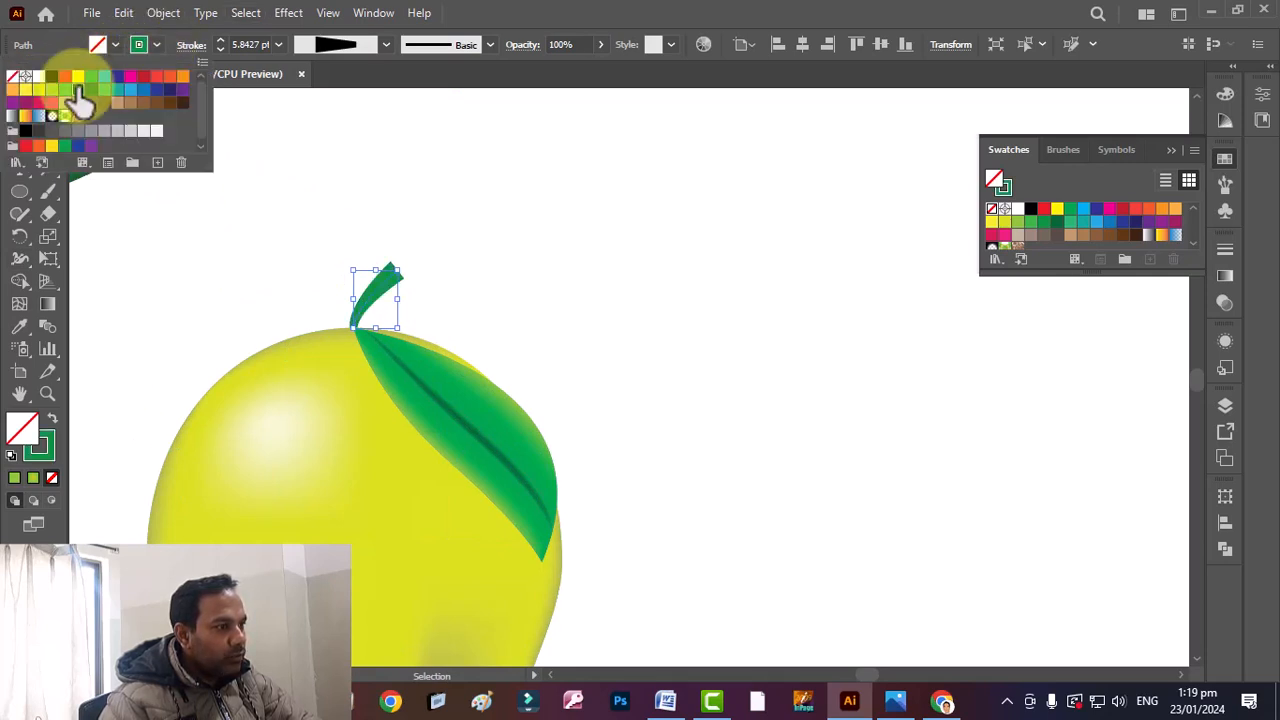
left_click(512, 247)
- Select the striped ellipse, the green fruits and the mango with its leaf and stem together
key("ctrl+1")
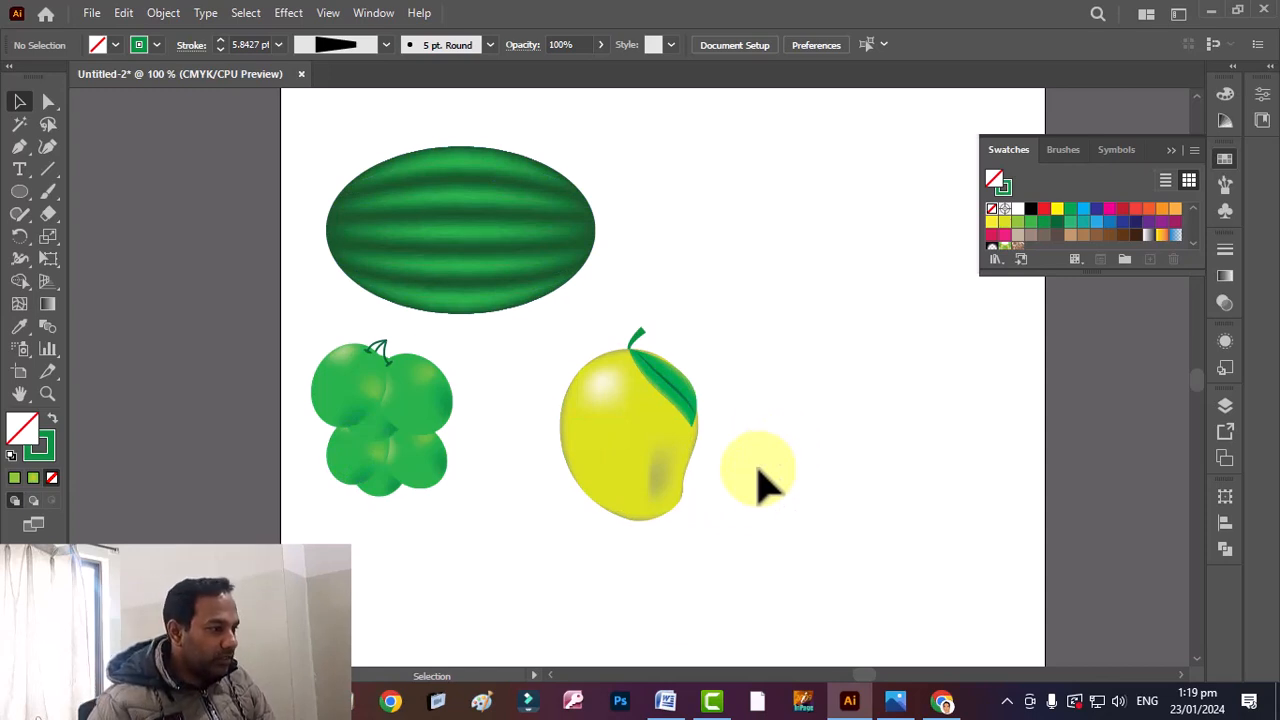
scroll(757, 470, "down", 1)
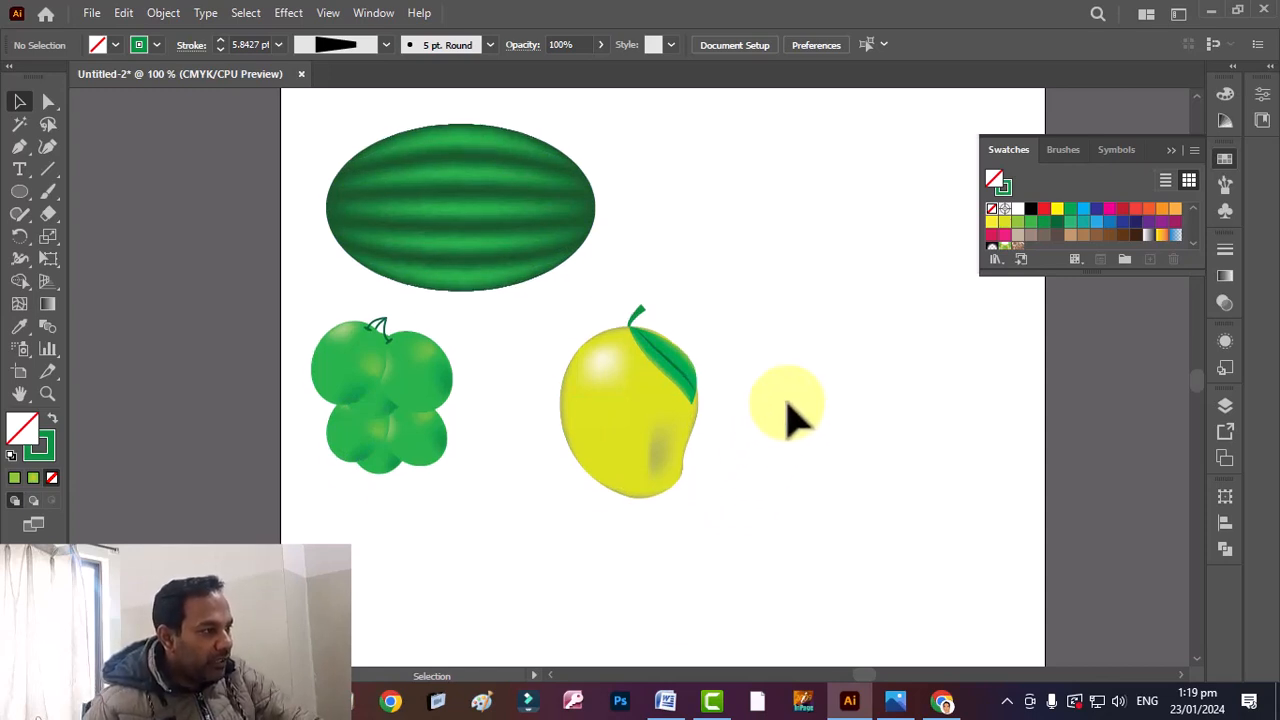
left_click_drag(878, 200, 262, 488)
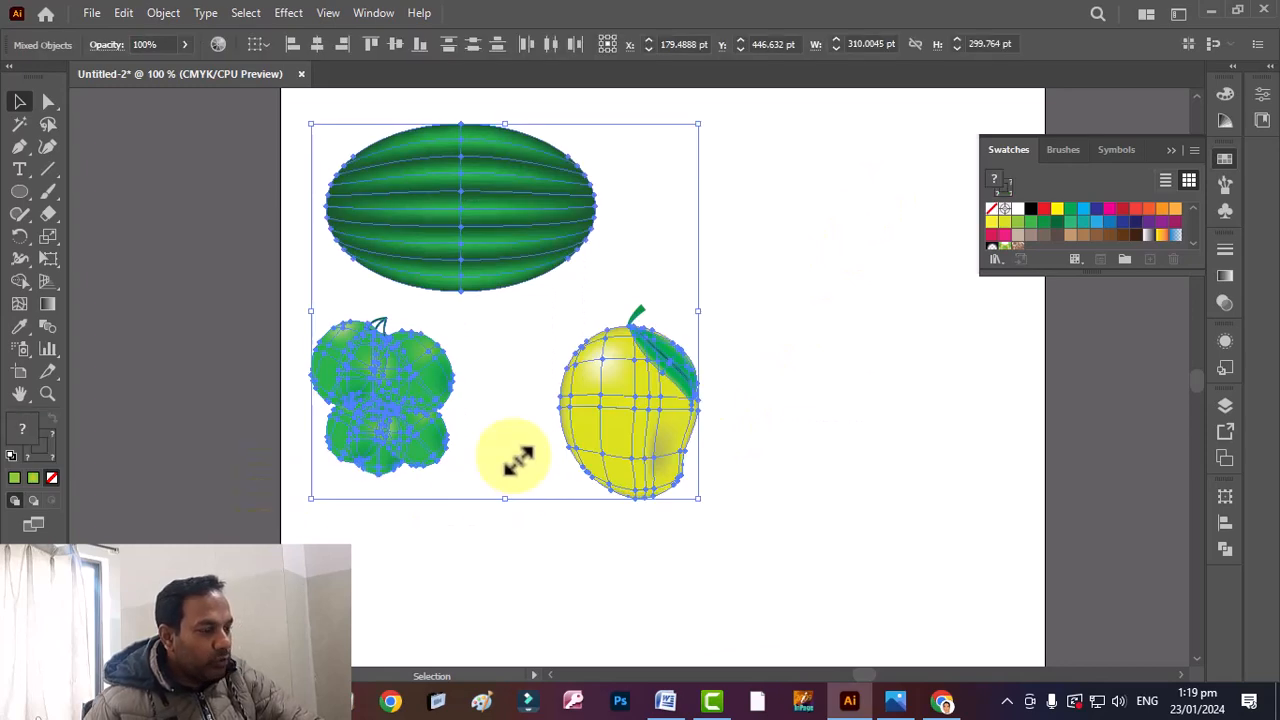